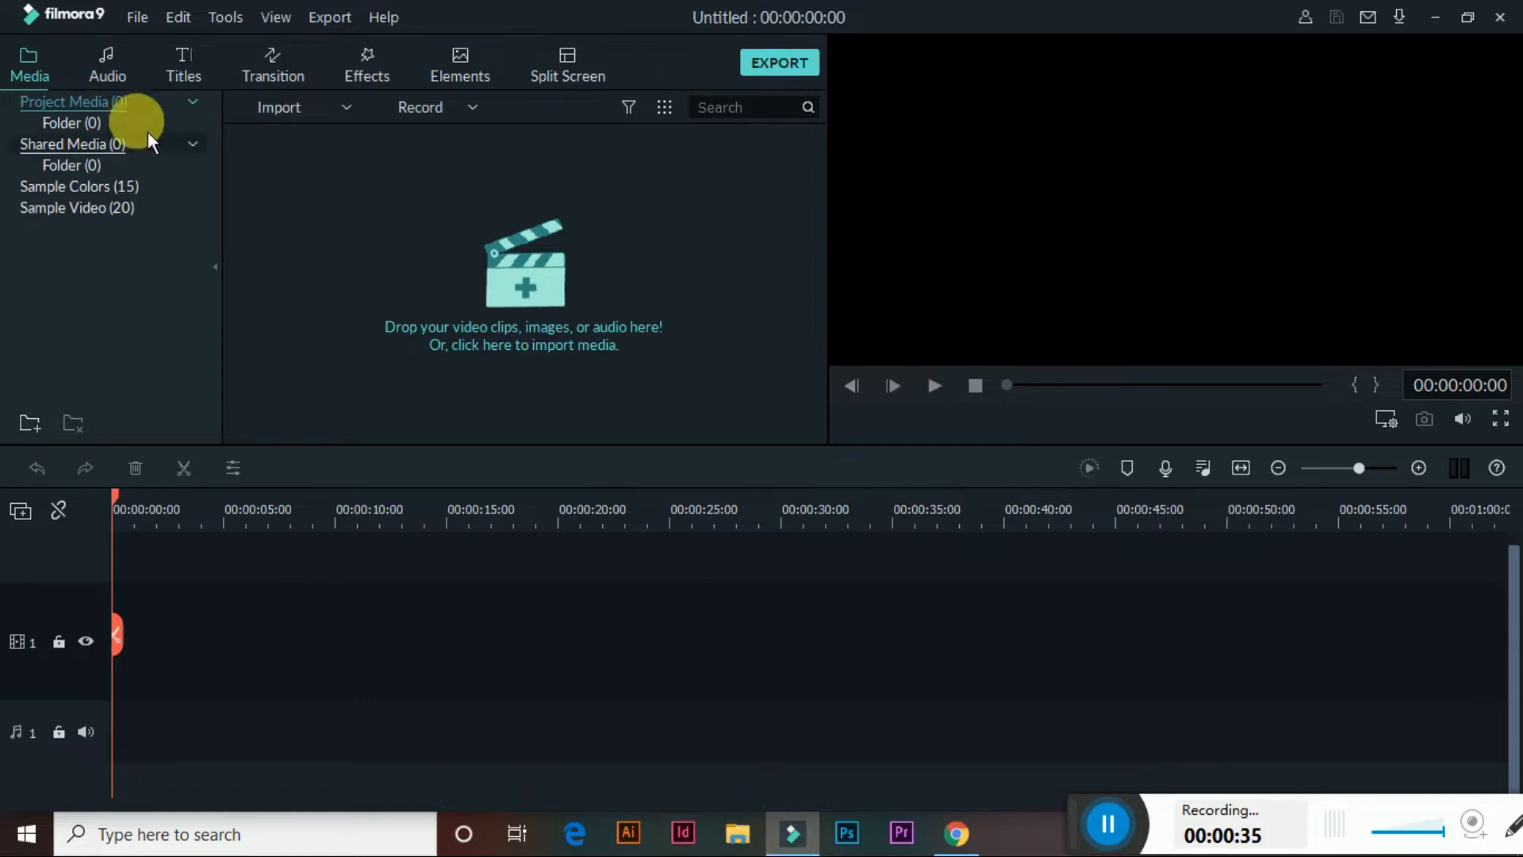
- Look through the full list of built-in music tracks in the audio library
{"action": "left_click", "coordinate": [135, 71]}
{"action": "scroll", "coordinate": [446, 375], "scroll_direction": "down", "scroll_amount": 10}
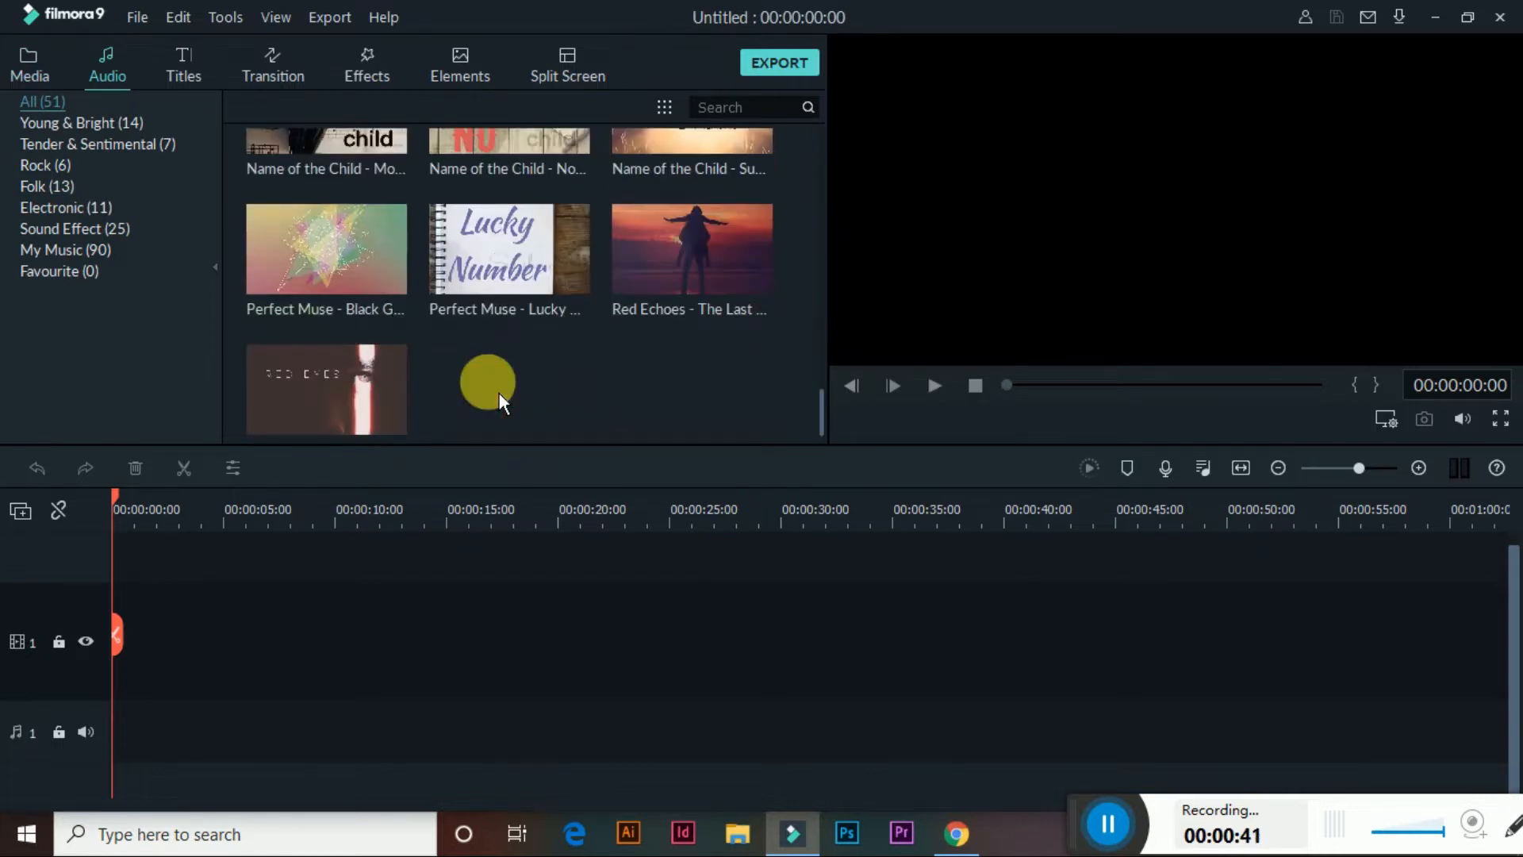
{"action": "scroll", "coordinate": [498, 394], "scroll_direction": "up", "scroll_amount": 5}
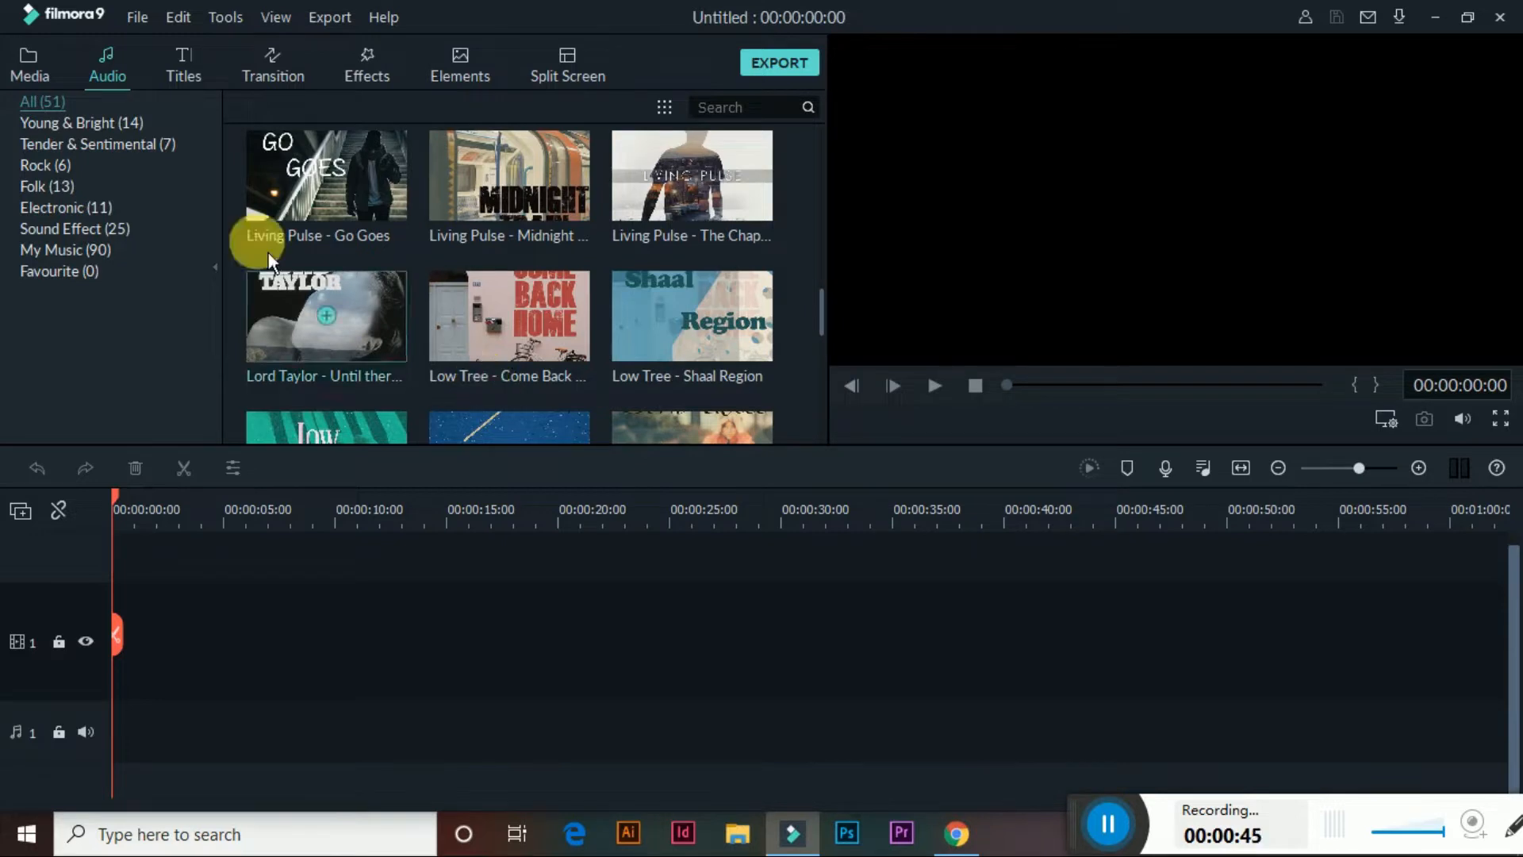
- Browse all title templates from the credits through the New Opener designs
{"action": "left_click", "coordinate": [173, 74]}
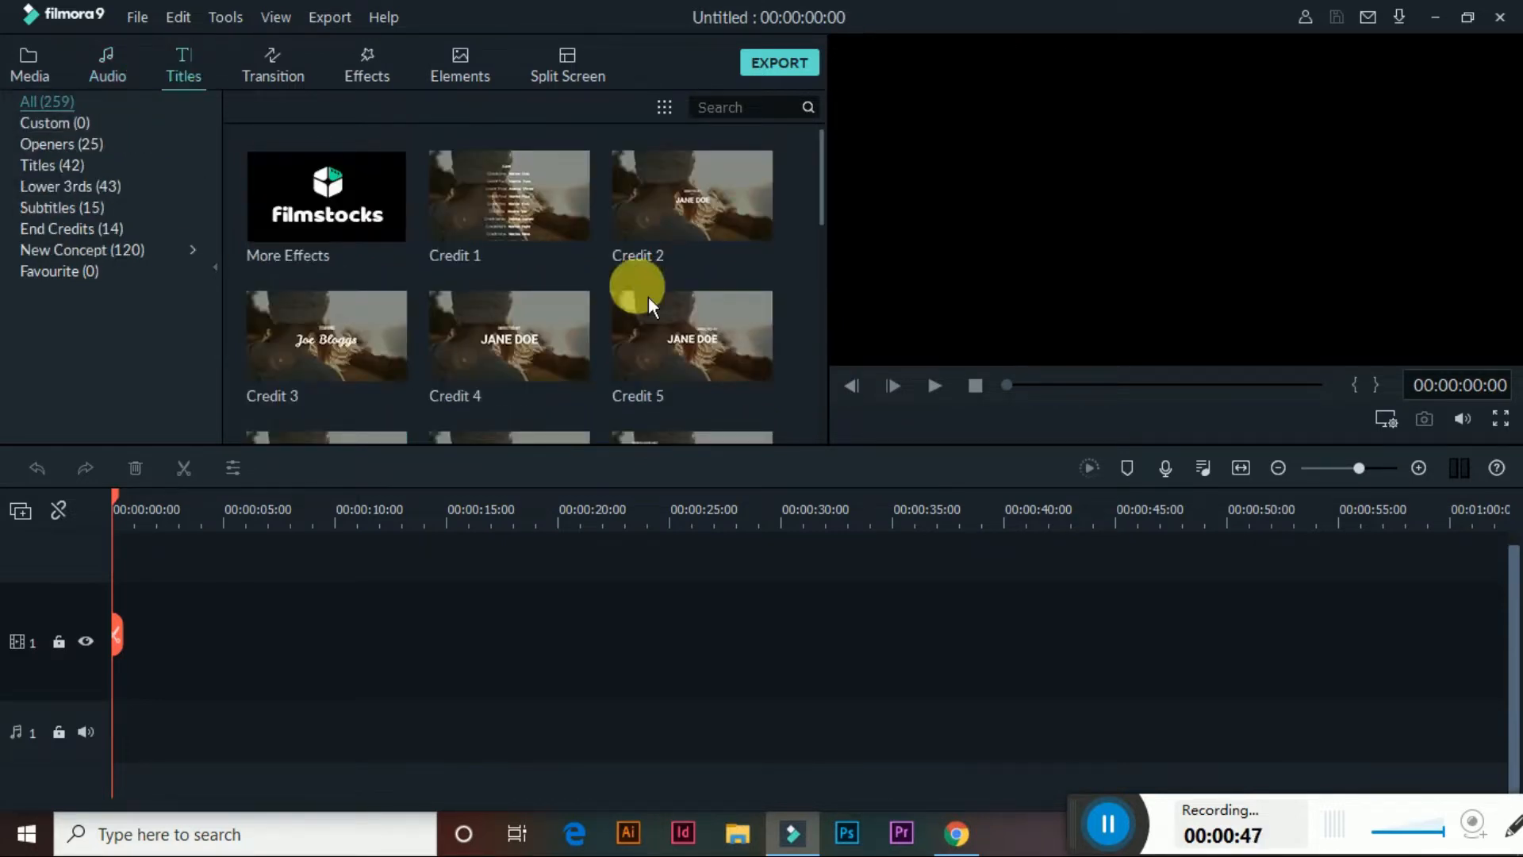
{"action": "scroll", "coordinate": [649, 297], "scroll_direction": "down", "scroll_amount": 15}
{"action": "scroll", "coordinate": [649, 296], "scroll_direction": "down", "scroll_amount": 15}
{"action": "scroll", "coordinate": [648, 296], "scroll_direction": "up", "scroll_amount": 10}
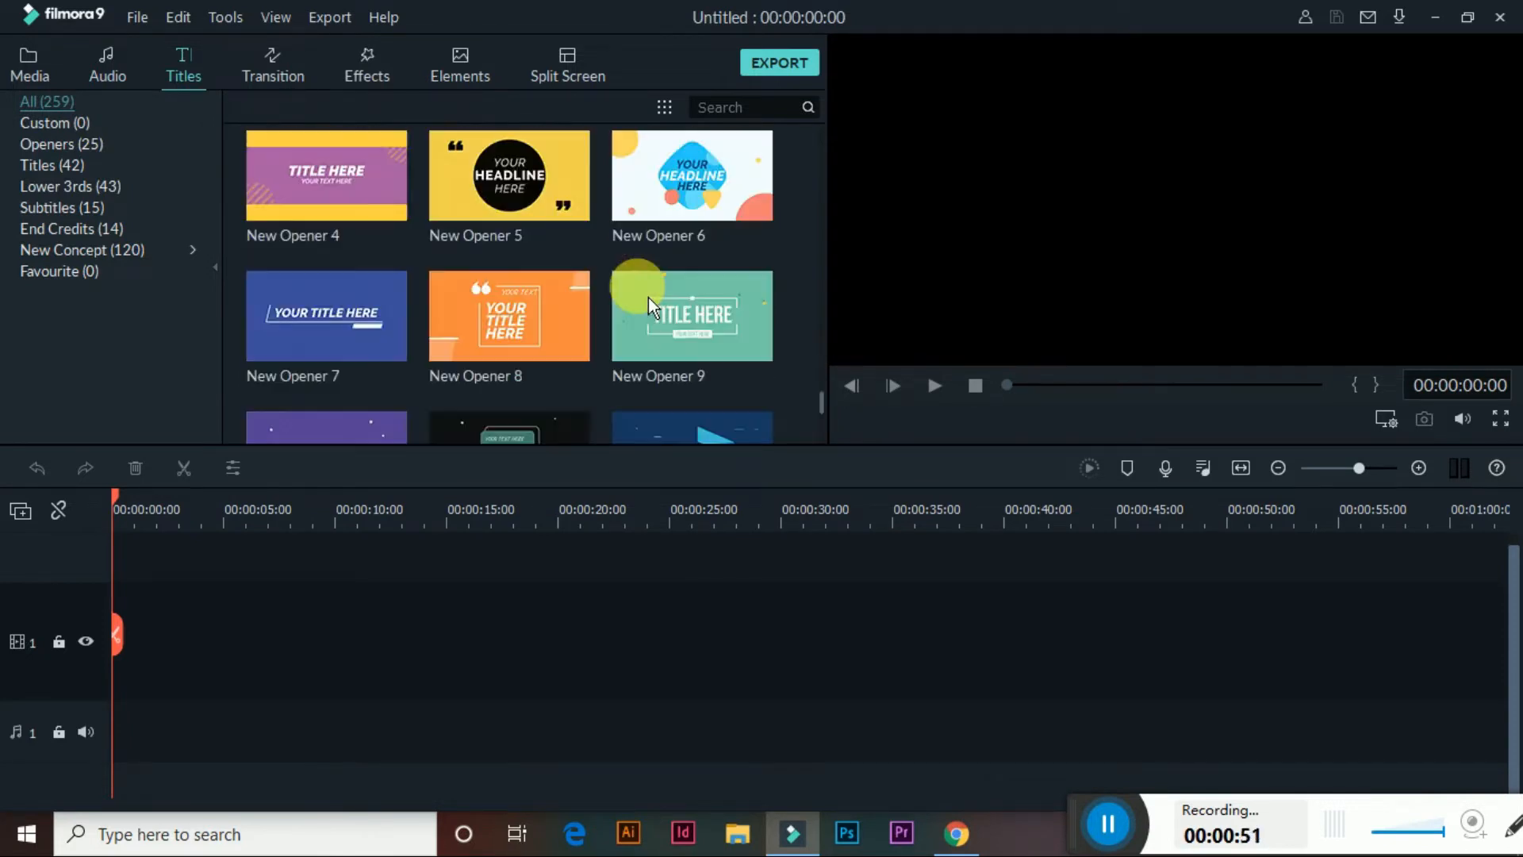
{"action": "scroll", "coordinate": [649, 297], "scroll_direction": "down", "scroll_amount": 5}
{"action": "scroll", "coordinate": [648, 297], "scroll_direction": "down", "scroll_amount": 6}
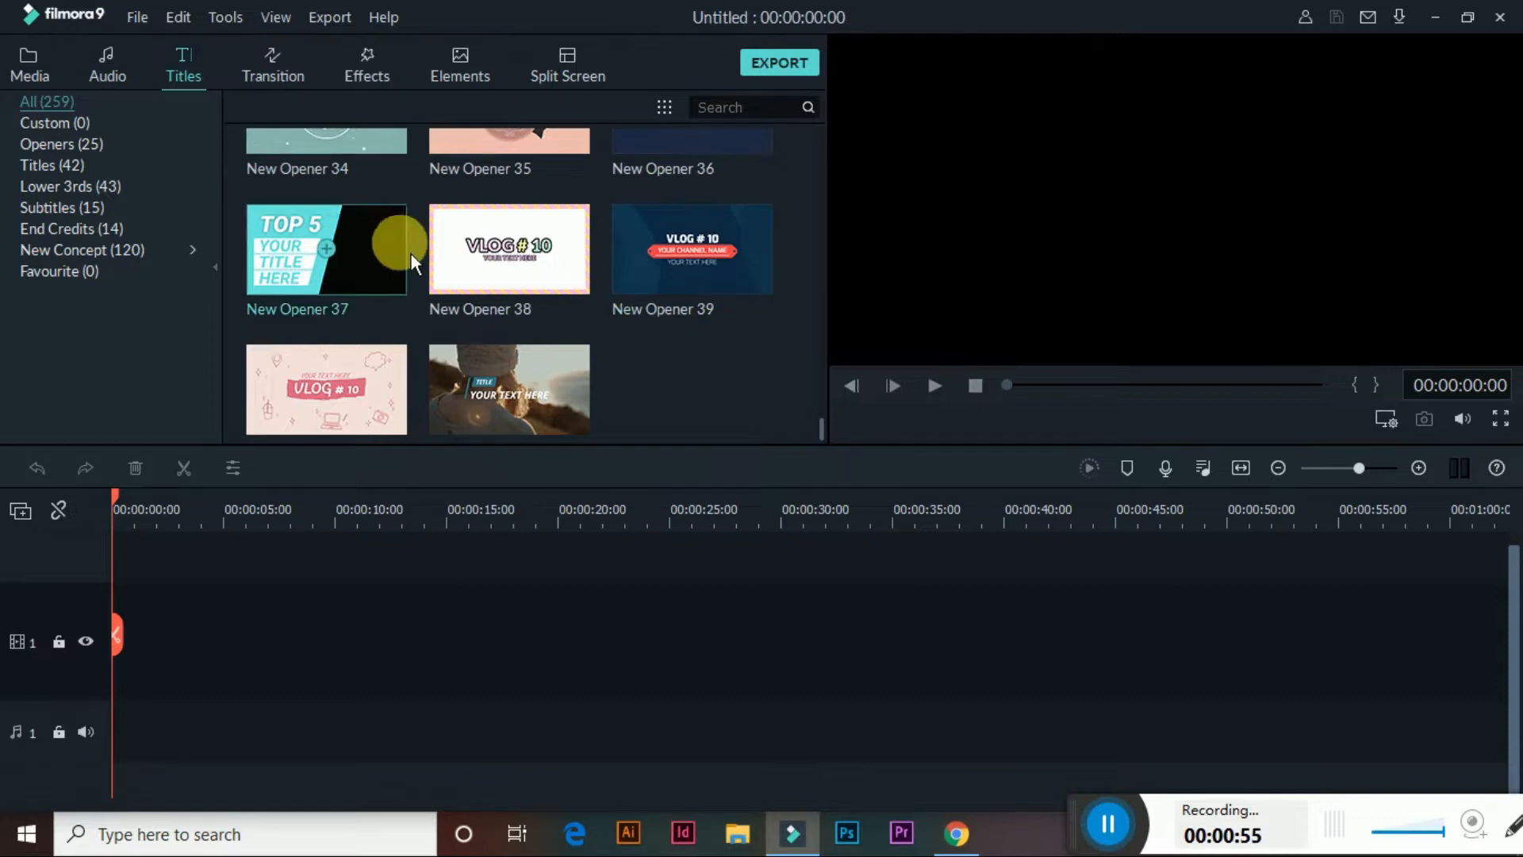
- Examine the available transitions, including the Warp, Slideshow and Plain Shape categories
{"action": "left_click", "coordinate": [277, 63]}
{"action": "scroll", "coordinate": [508, 242], "scroll_direction": "down", "scroll_amount": 10}
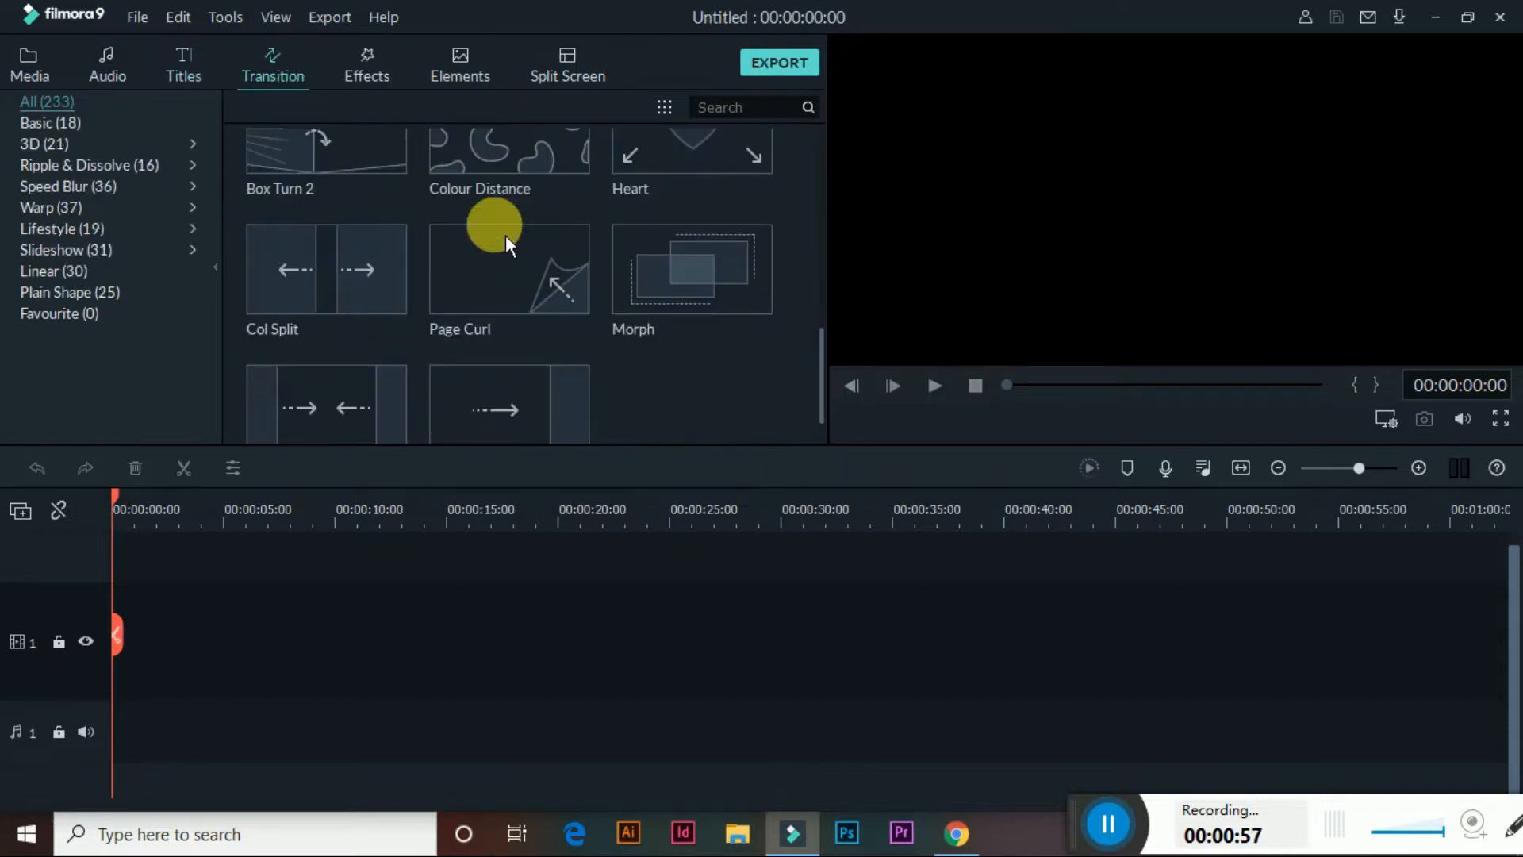
{"action": "scroll", "coordinate": [504, 237], "scroll_direction": "down", "scroll_amount": 5}
{"action": "left_click", "coordinate": [90, 210]}
{"action": "left_click", "coordinate": [93, 229]}
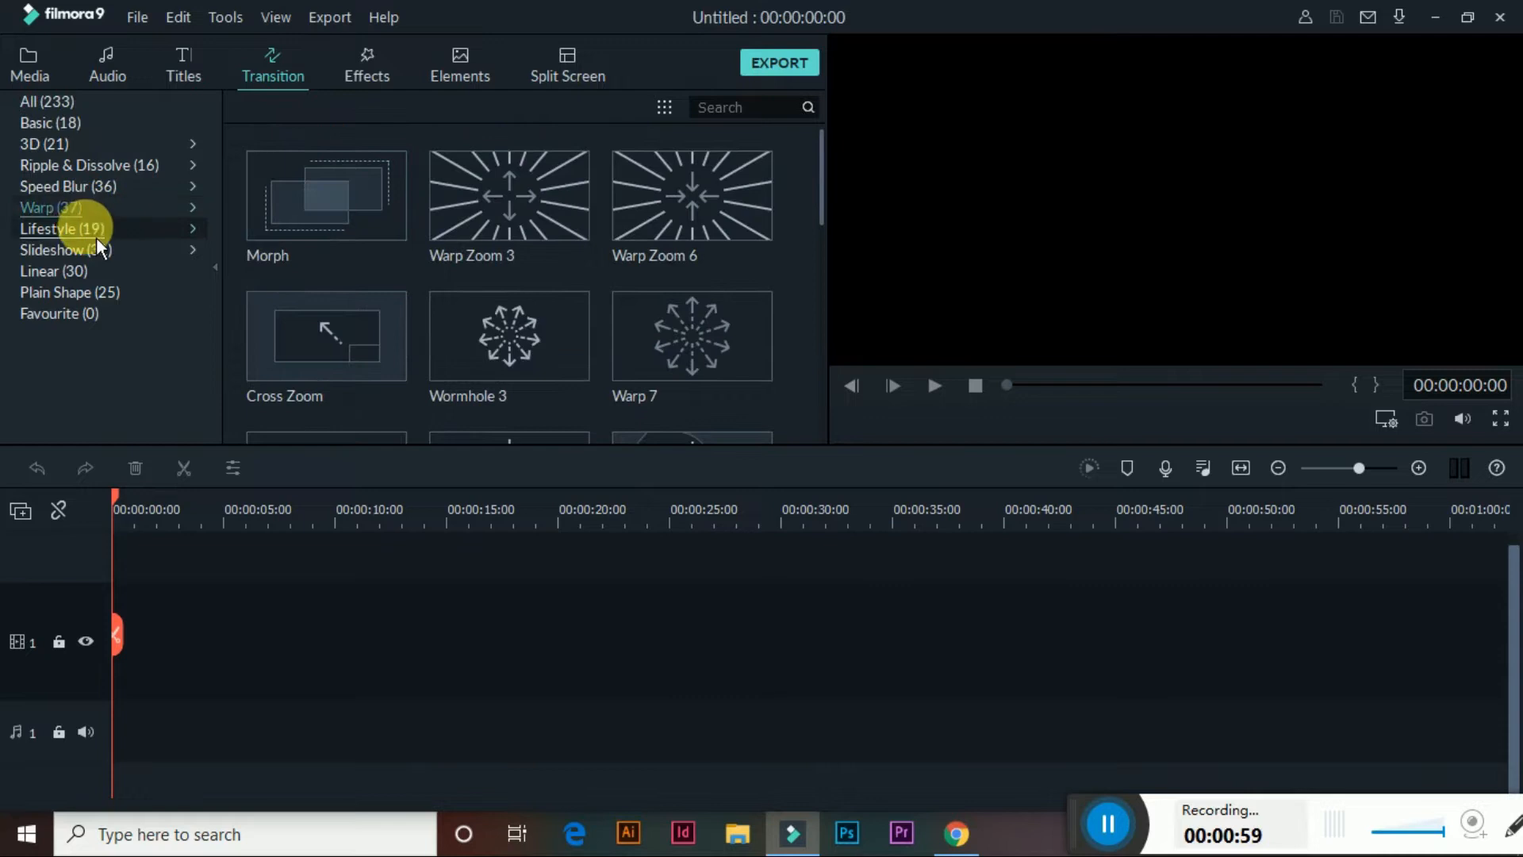
{"action": "left_click", "coordinate": [95, 249]}
{"action": "left_click", "coordinate": [99, 271]}
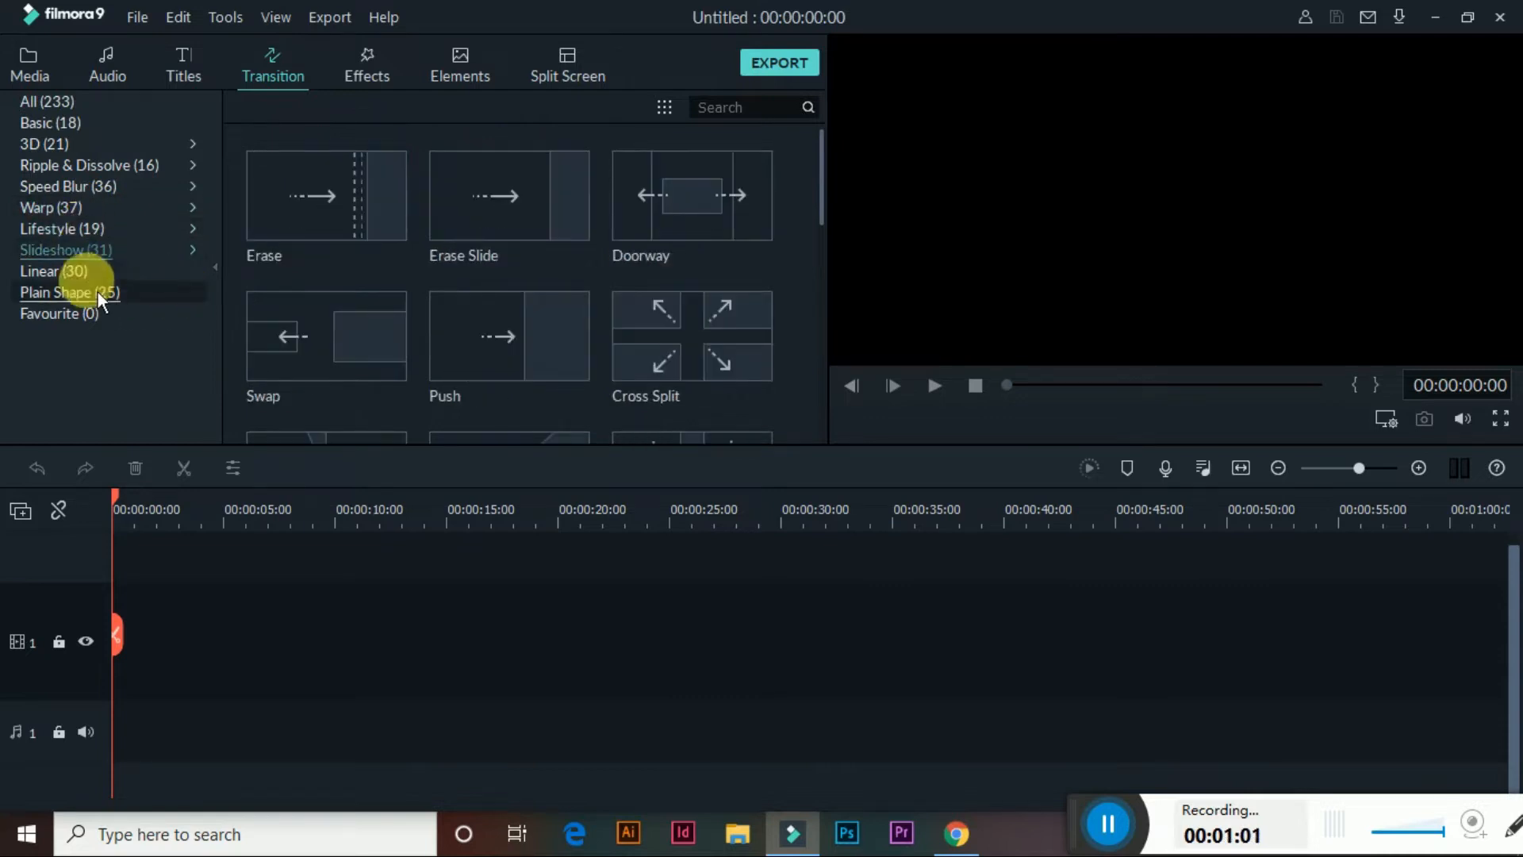
{"action": "left_click", "coordinate": [102, 293]}
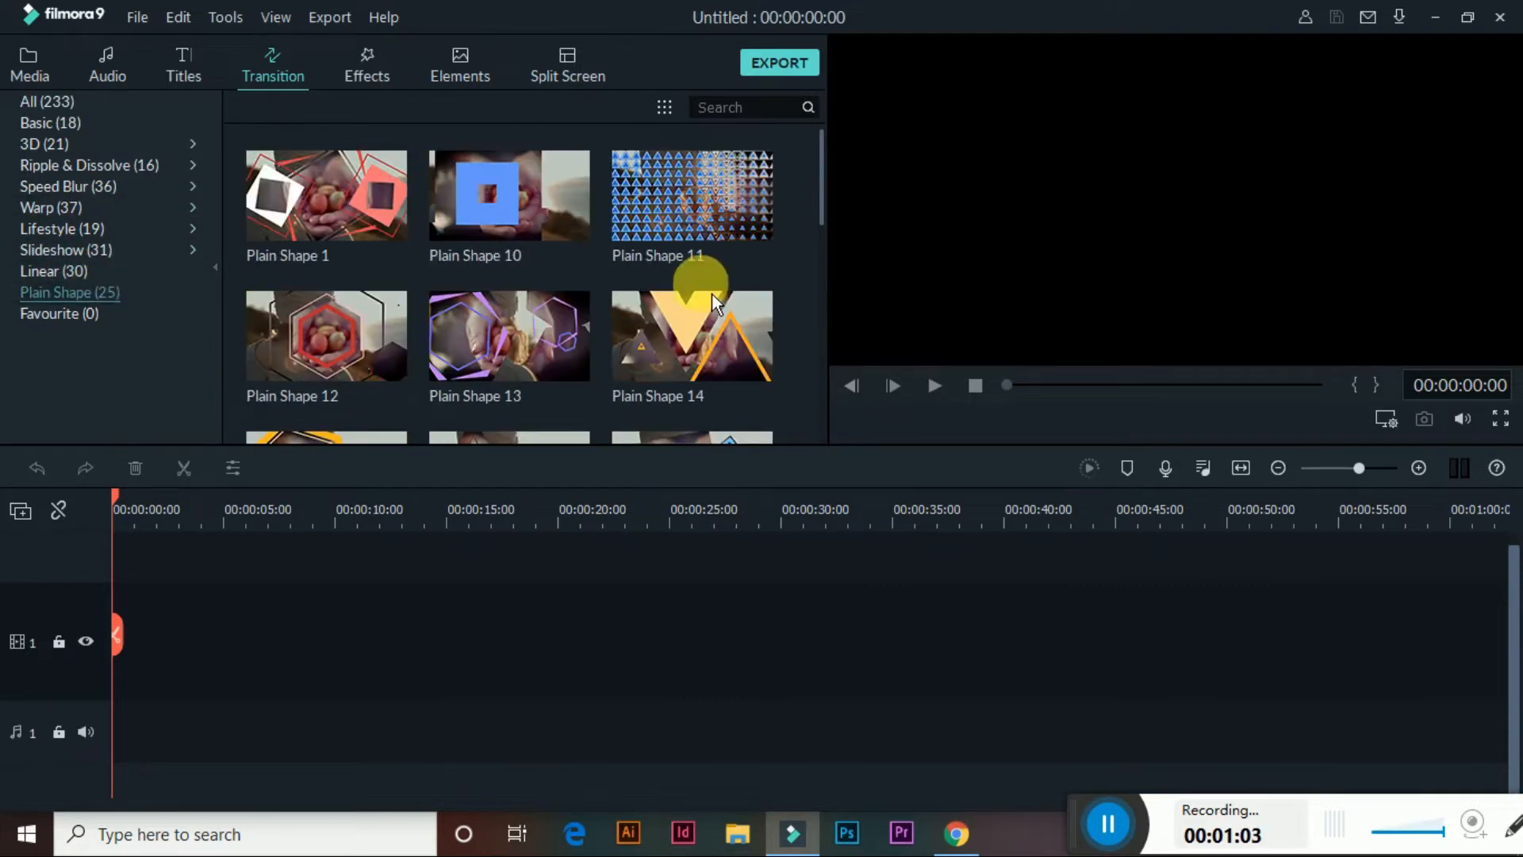
{"action": "scroll", "coordinate": [535, 311], "scroll_direction": "down", "scroll_amount": 10}
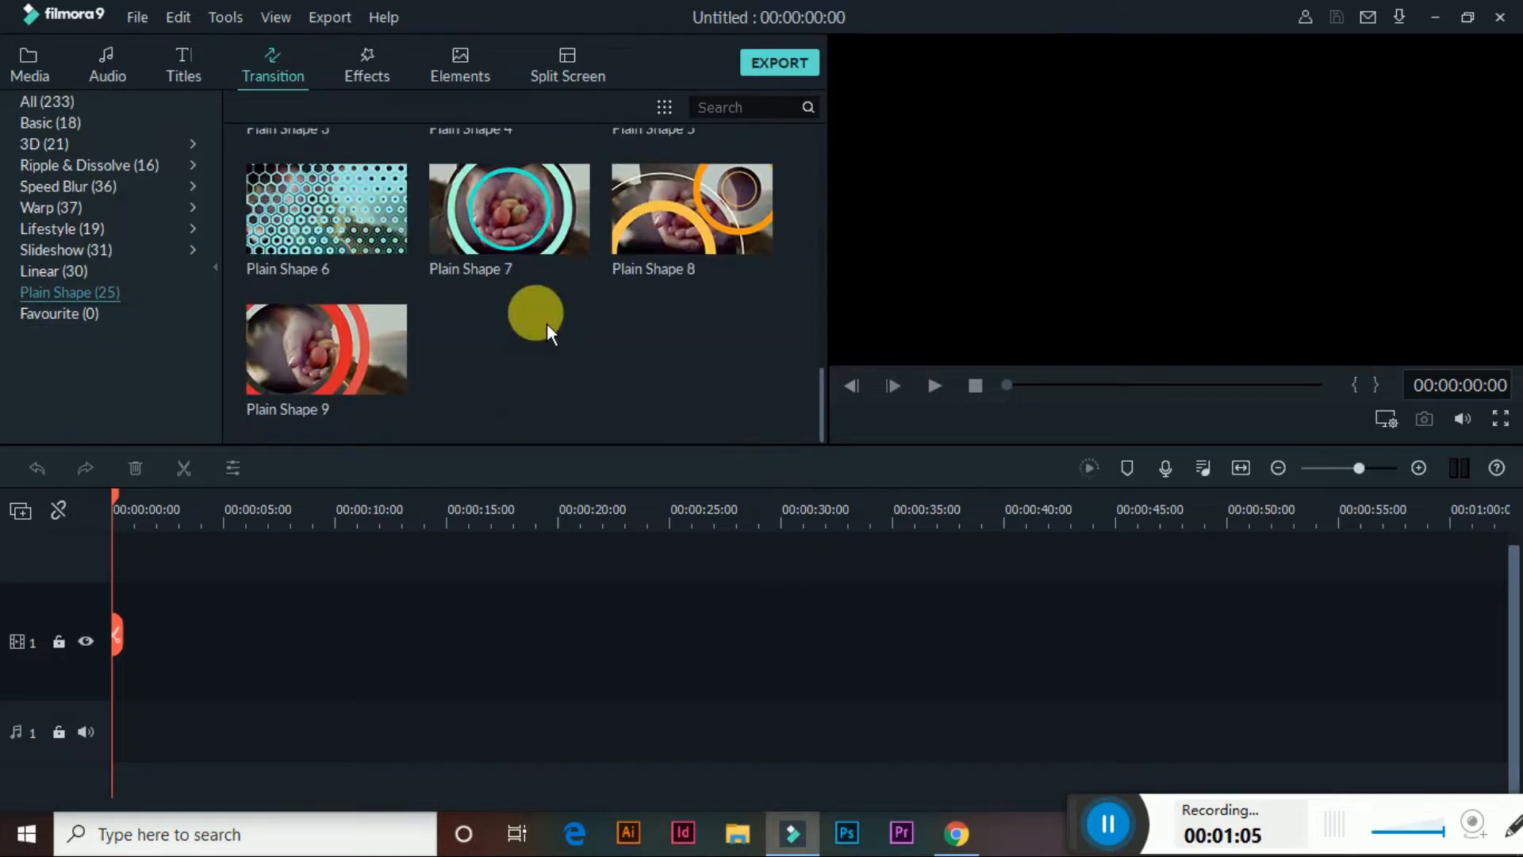
{"action": "scroll", "coordinate": [536, 314], "scroll_direction": "up", "scroll_amount": 10}
- Look over the filter effects and the graphic elements such as badges and emojis
{"action": "left_click", "coordinate": [387, 87]}
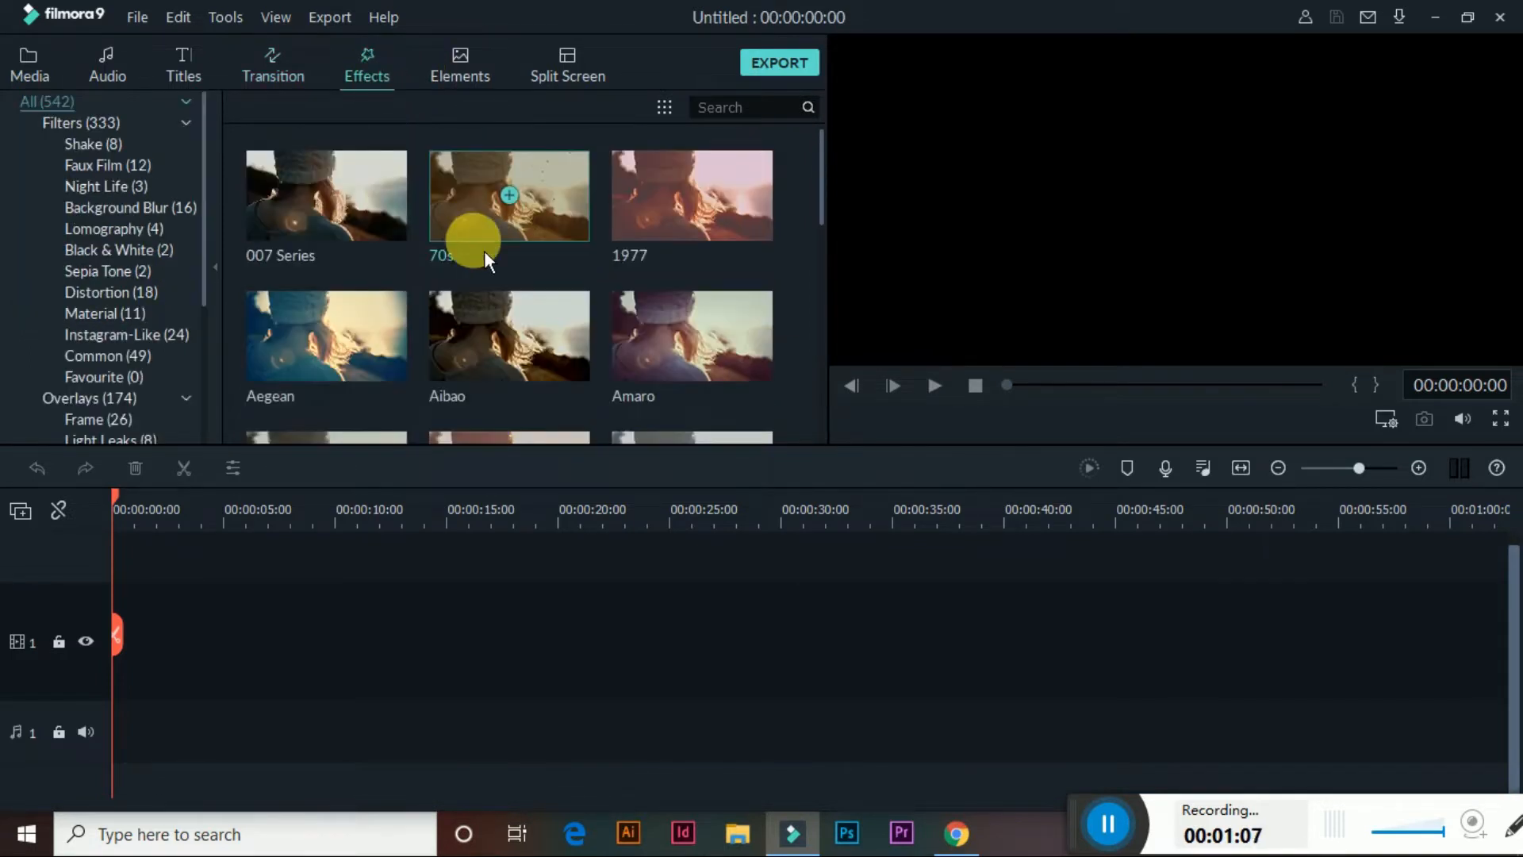
{"action": "scroll", "coordinate": [484, 250], "scroll_direction": "down", "scroll_amount": 4}
{"action": "scroll", "coordinate": [484, 251], "scroll_direction": "up", "scroll_amount": 5}
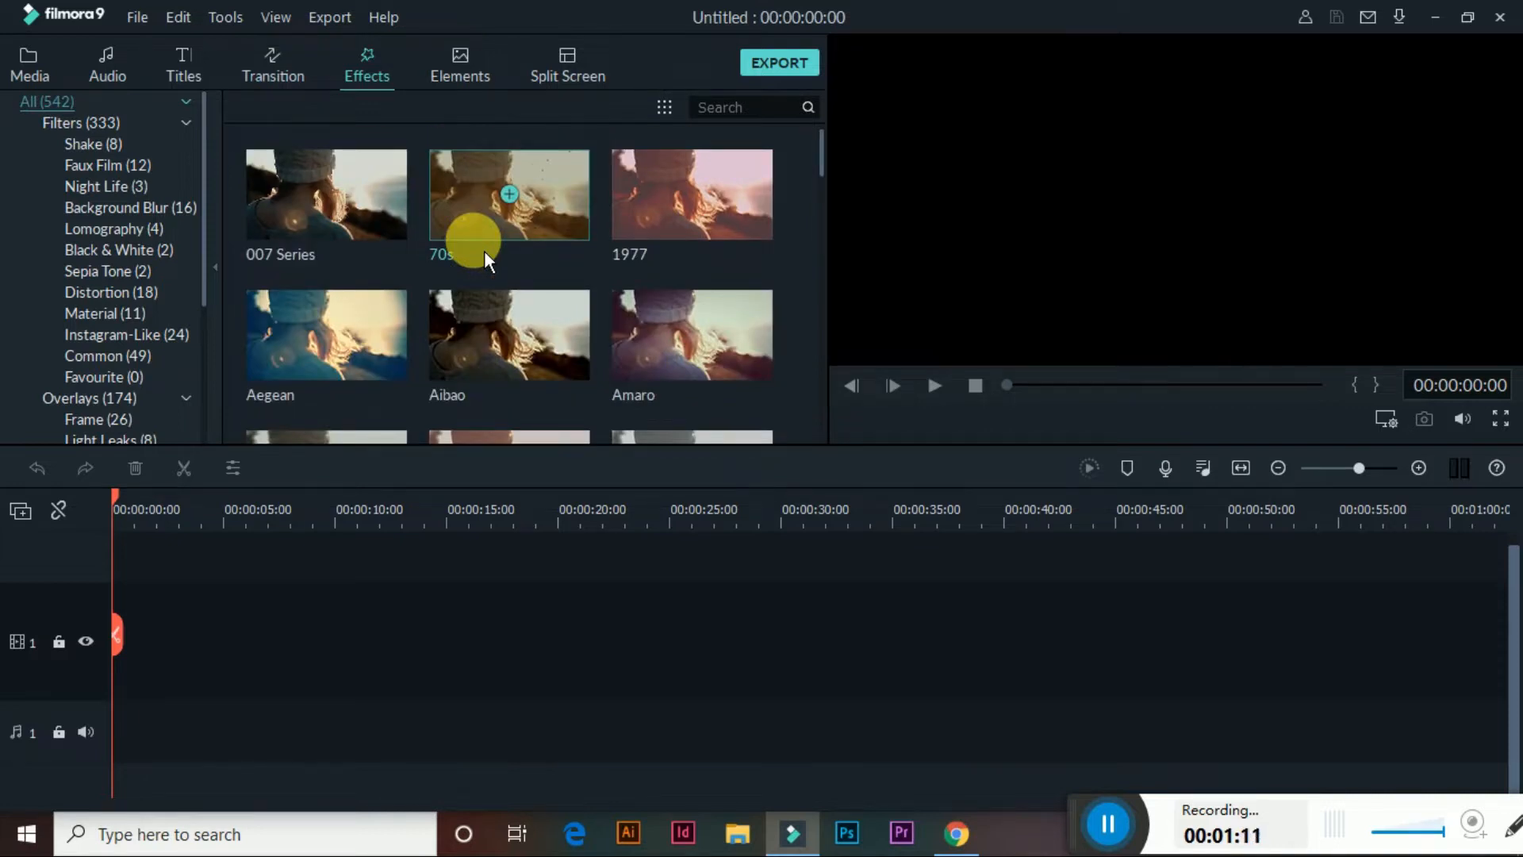
{"action": "scroll", "coordinate": [484, 250], "scroll_direction": "down", "scroll_amount": 5}
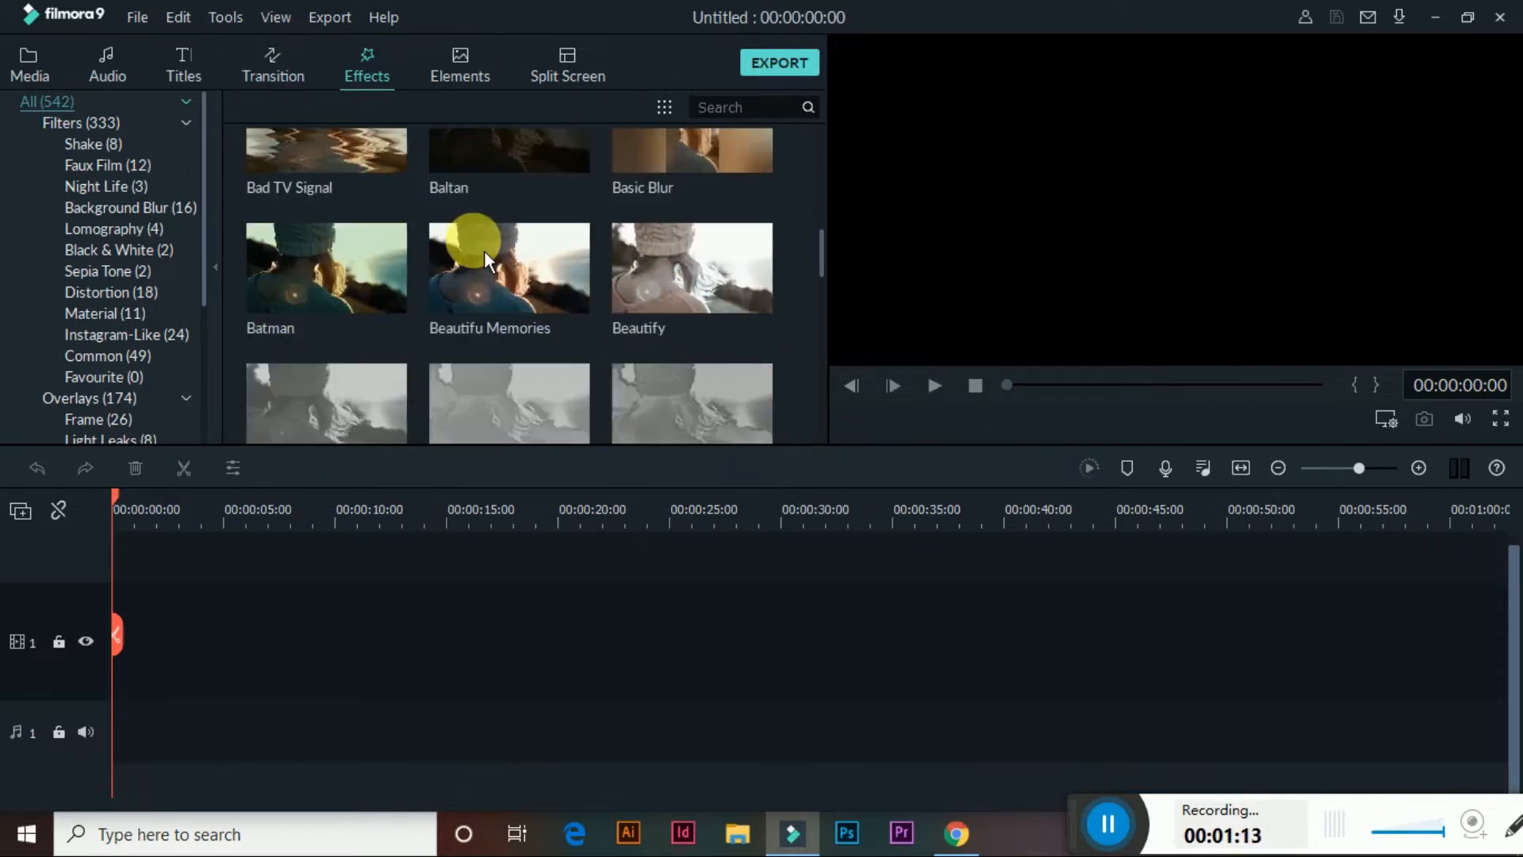
{"action": "left_click", "coordinate": [481, 79]}
{"action": "scroll", "coordinate": [527, 255], "scroll_direction": "down", "scroll_amount": 10}
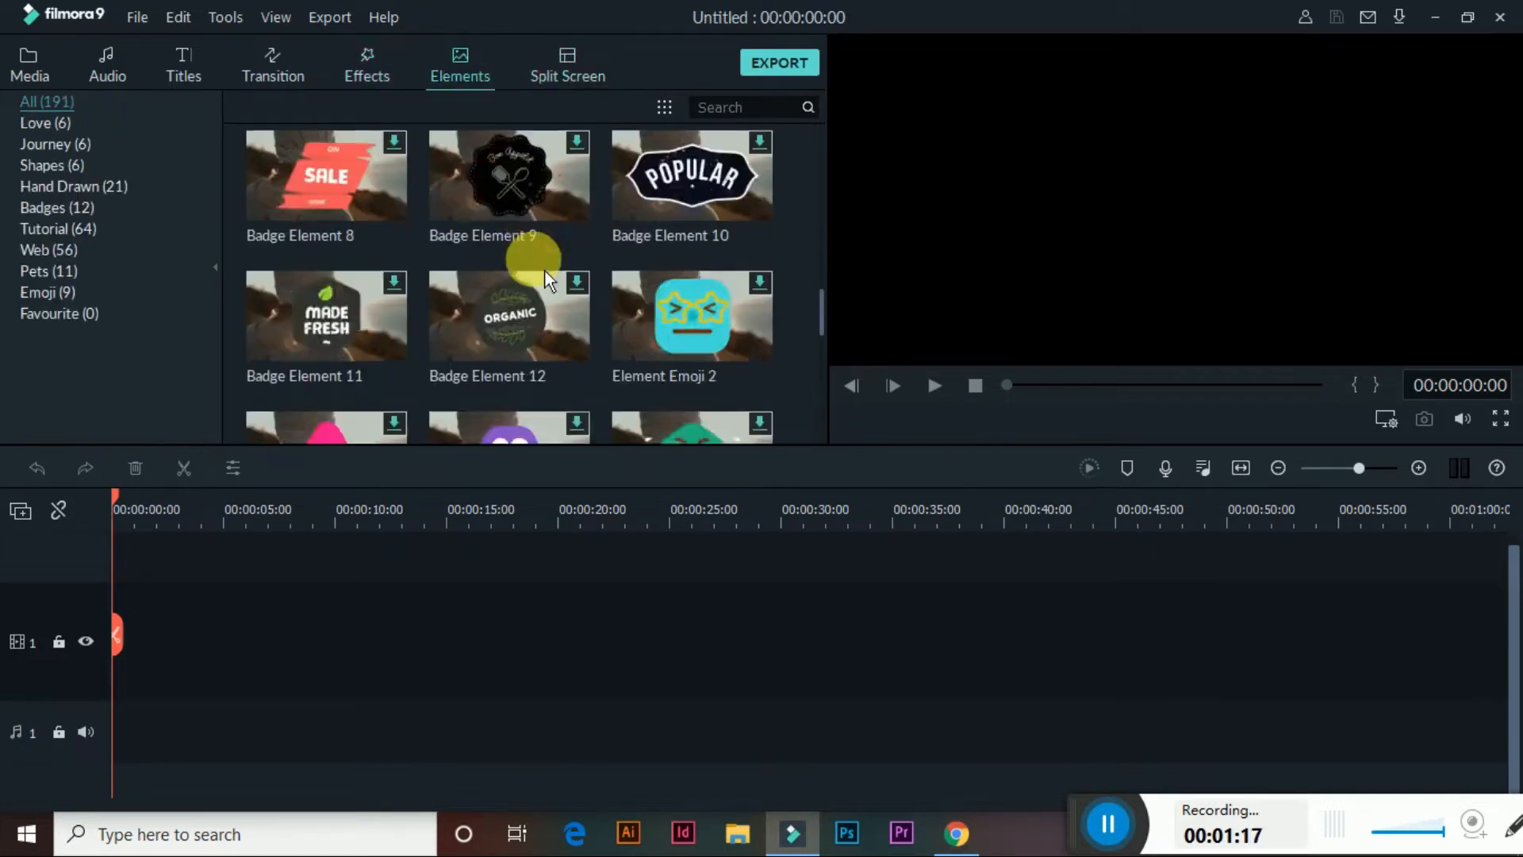
- Return to the title templates and compare the New Opener and New LowerThirds designs
{"action": "left_click", "coordinate": [193, 84]}
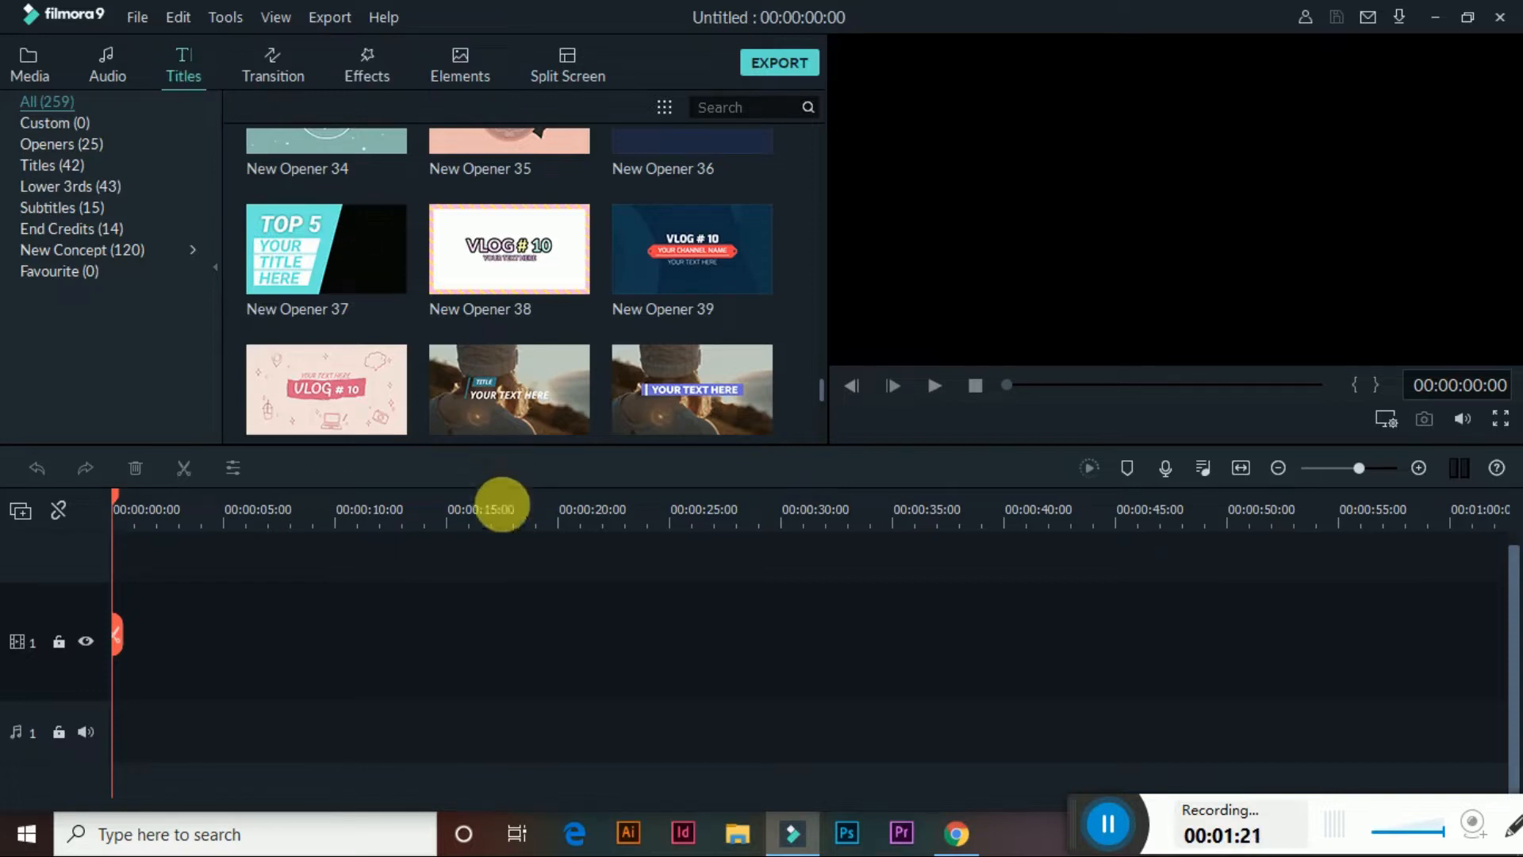
{"action": "scroll", "coordinate": [499, 350], "scroll_direction": "up", "scroll_amount": 5}
{"action": "mouse_move", "coordinate": [501, 350]}
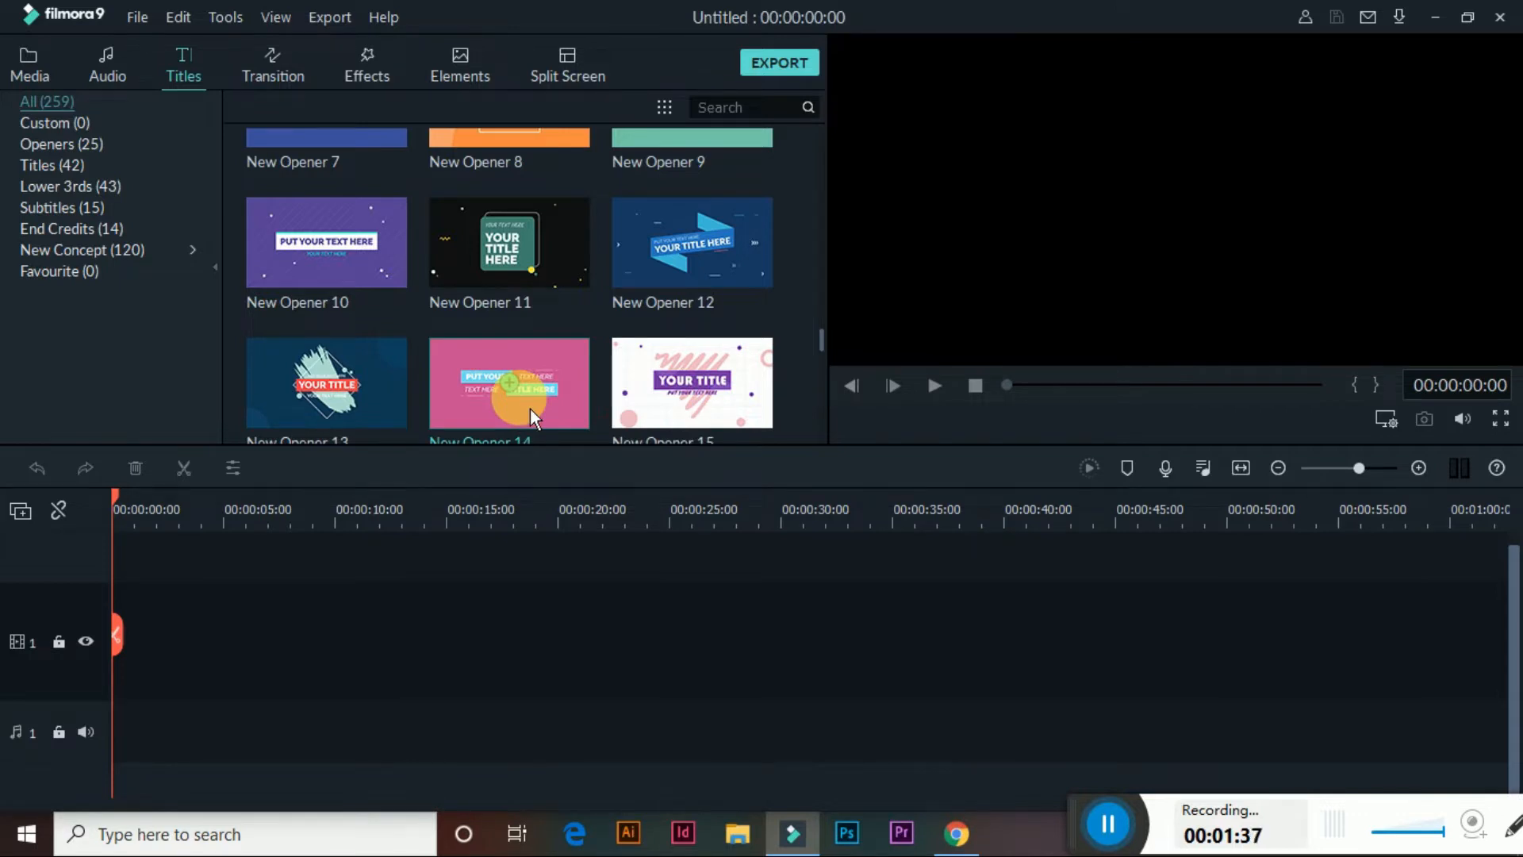
{"action": "scroll", "coordinate": [530, 407], "scroll_direction": "down", "scroll_amount": 3}
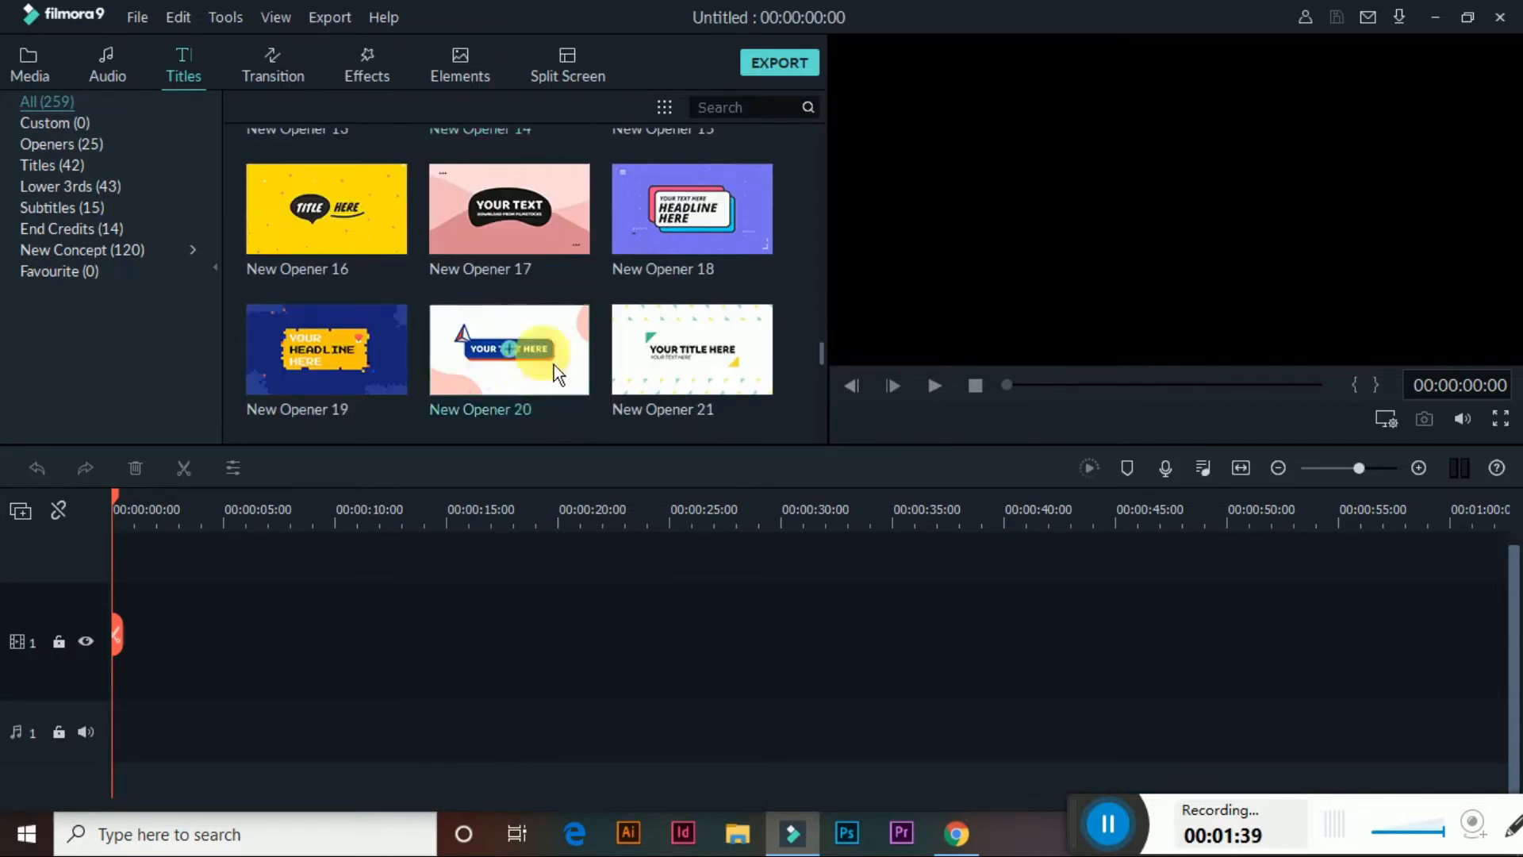
{"action": "scroll", "coordinate": [554, 365], "scroll_direction": "up", "scroll_amount": 10}
{"action": "scroll", "coordinate": [554, 364], "scroll_direction": "up", "scroll_amount": 5}
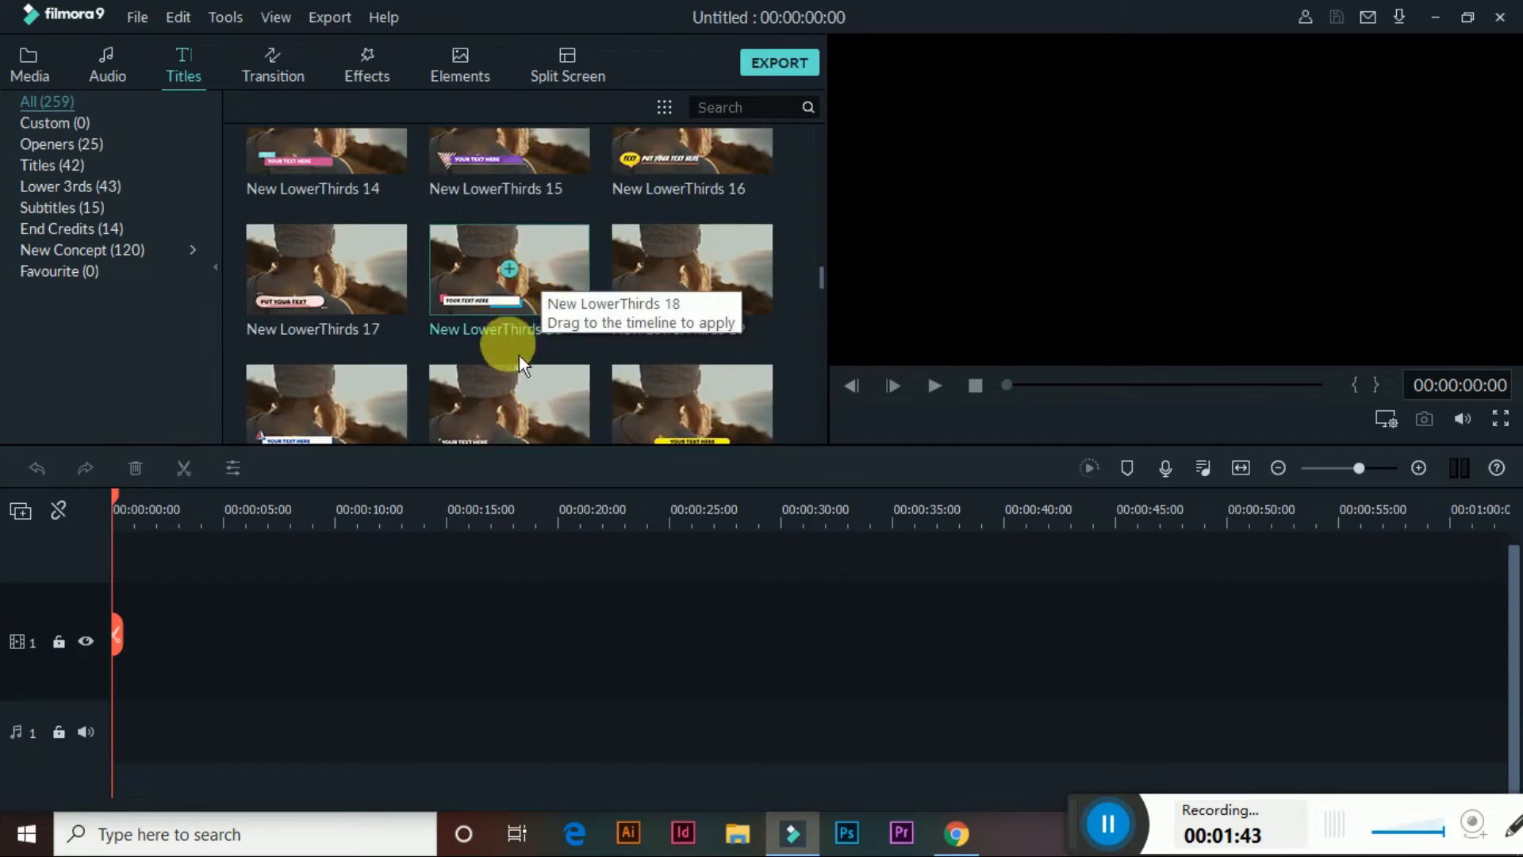
{"action": "scroll", "coordinate": [512, 379], "scroll_direction": "down", "scroll_amount": 4}
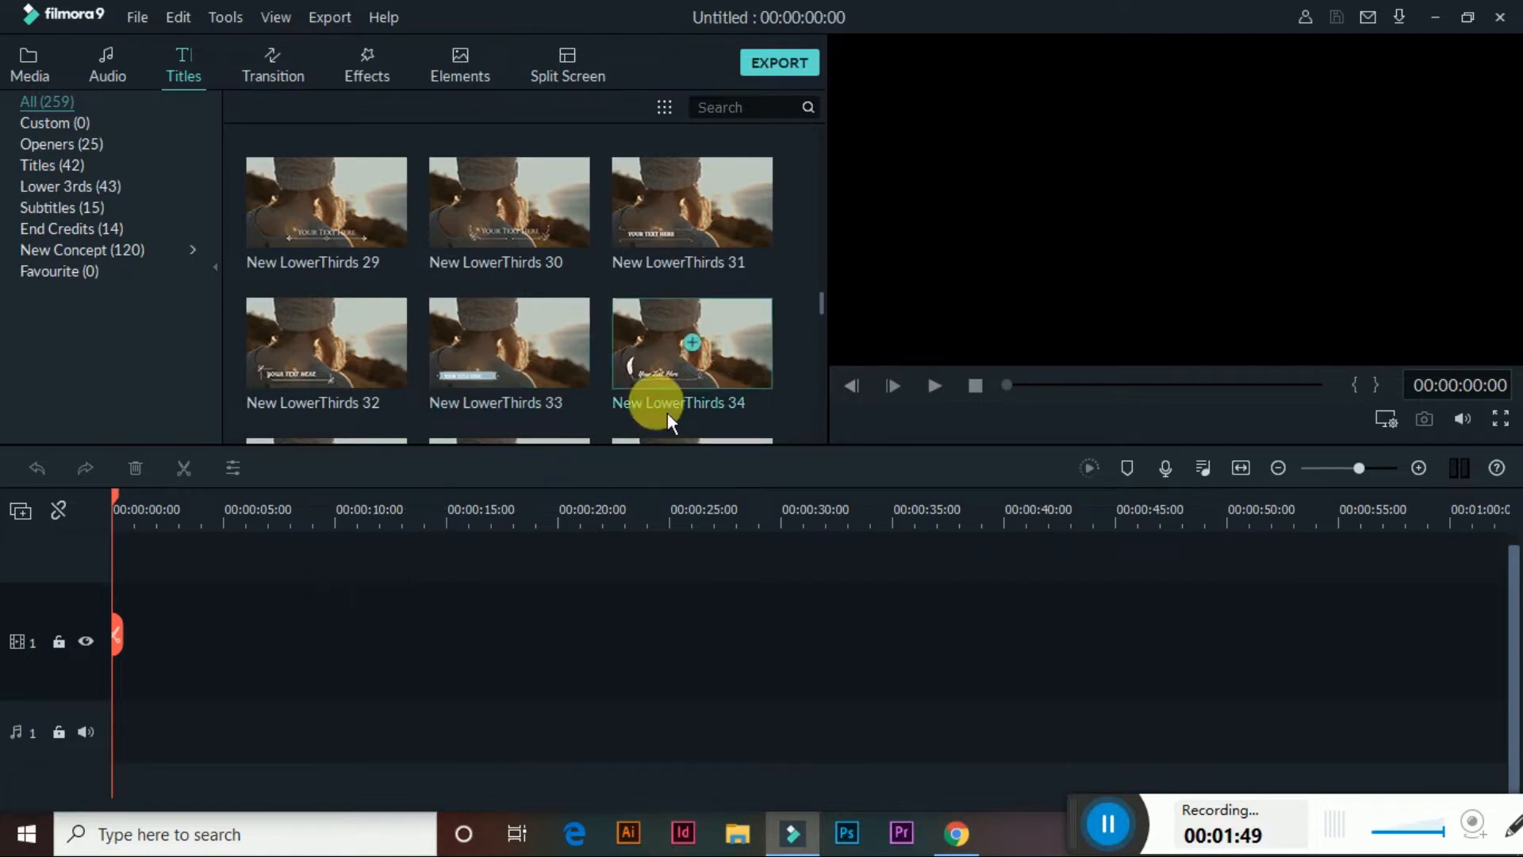
{"action": "scroll", "coordinate": [668, 412], "scroll_direction": "down", "scroll_amount": 5}
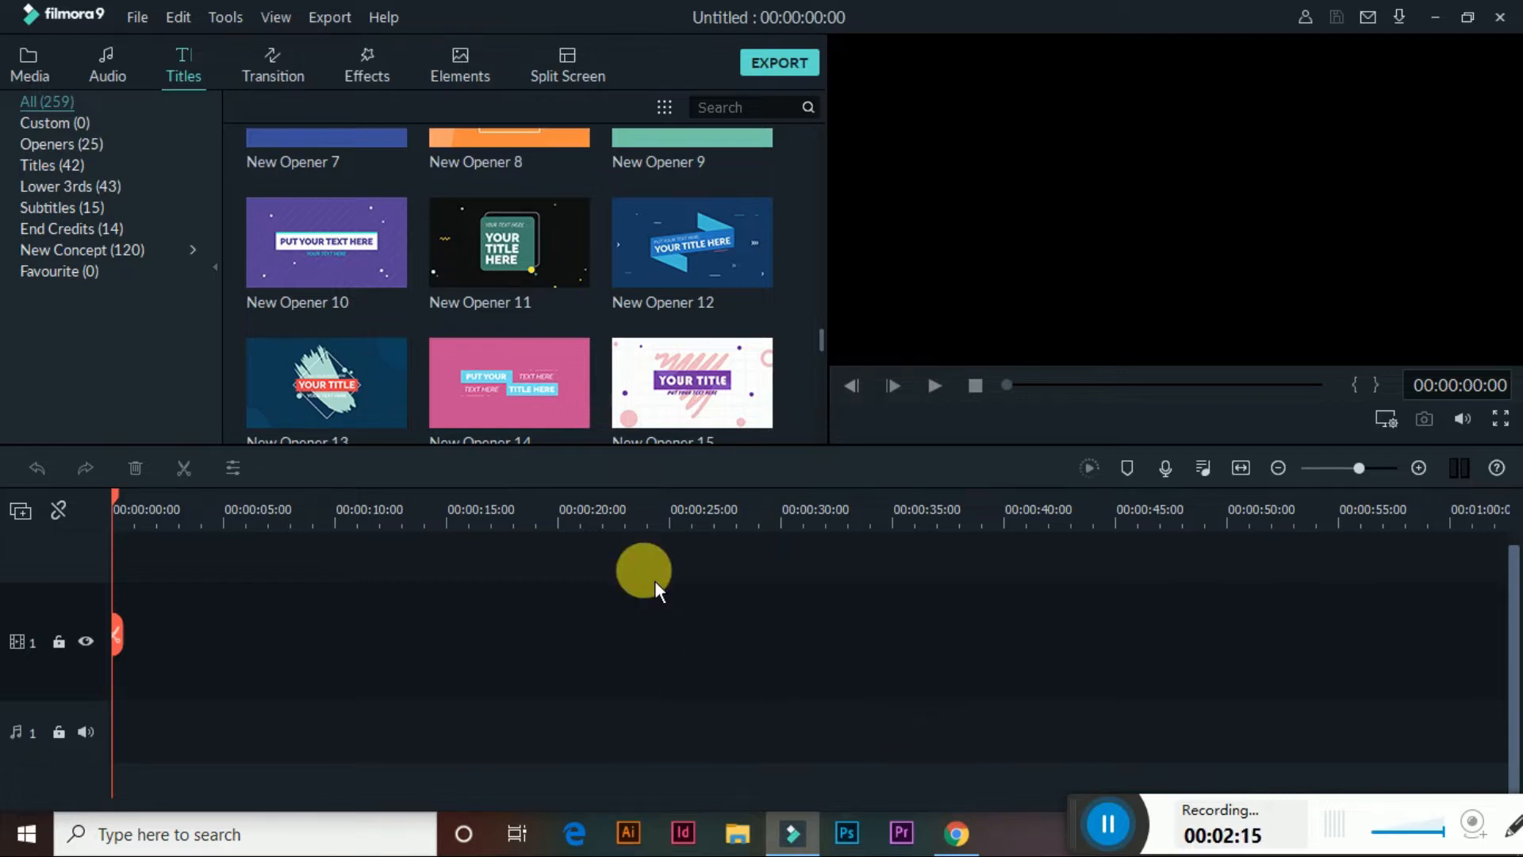
- Switch to Chrome and view the Bandhu Advertising YouTube channel's home page, highlighting the channel name
{"action": "left_click", "coordinate": [954, 831]}
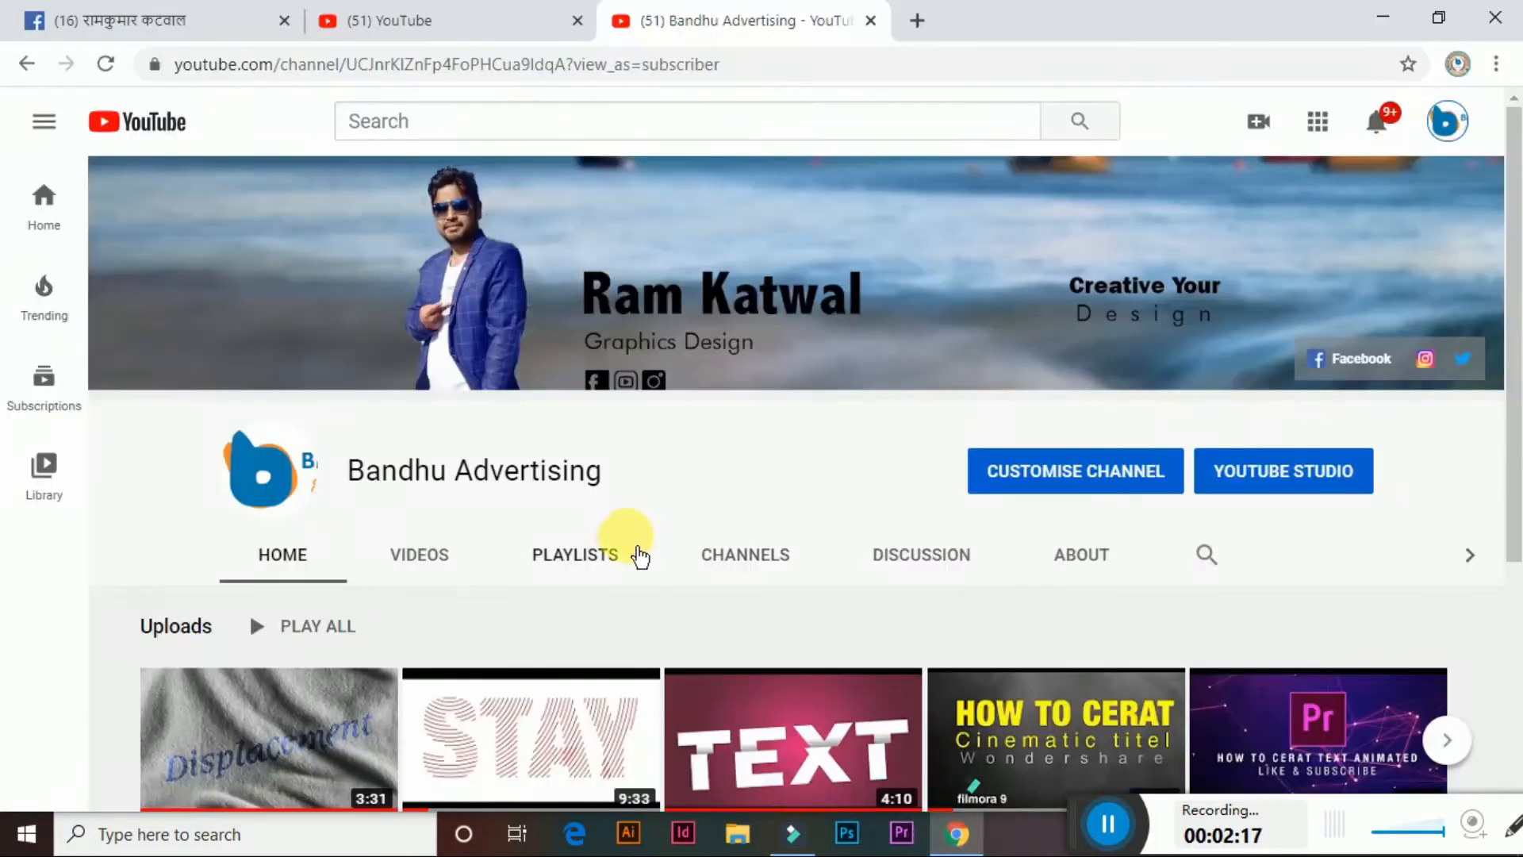
{"action": "left_click_drag", "start_coordinate": [353, 474], "coordinate": [706, 482]}
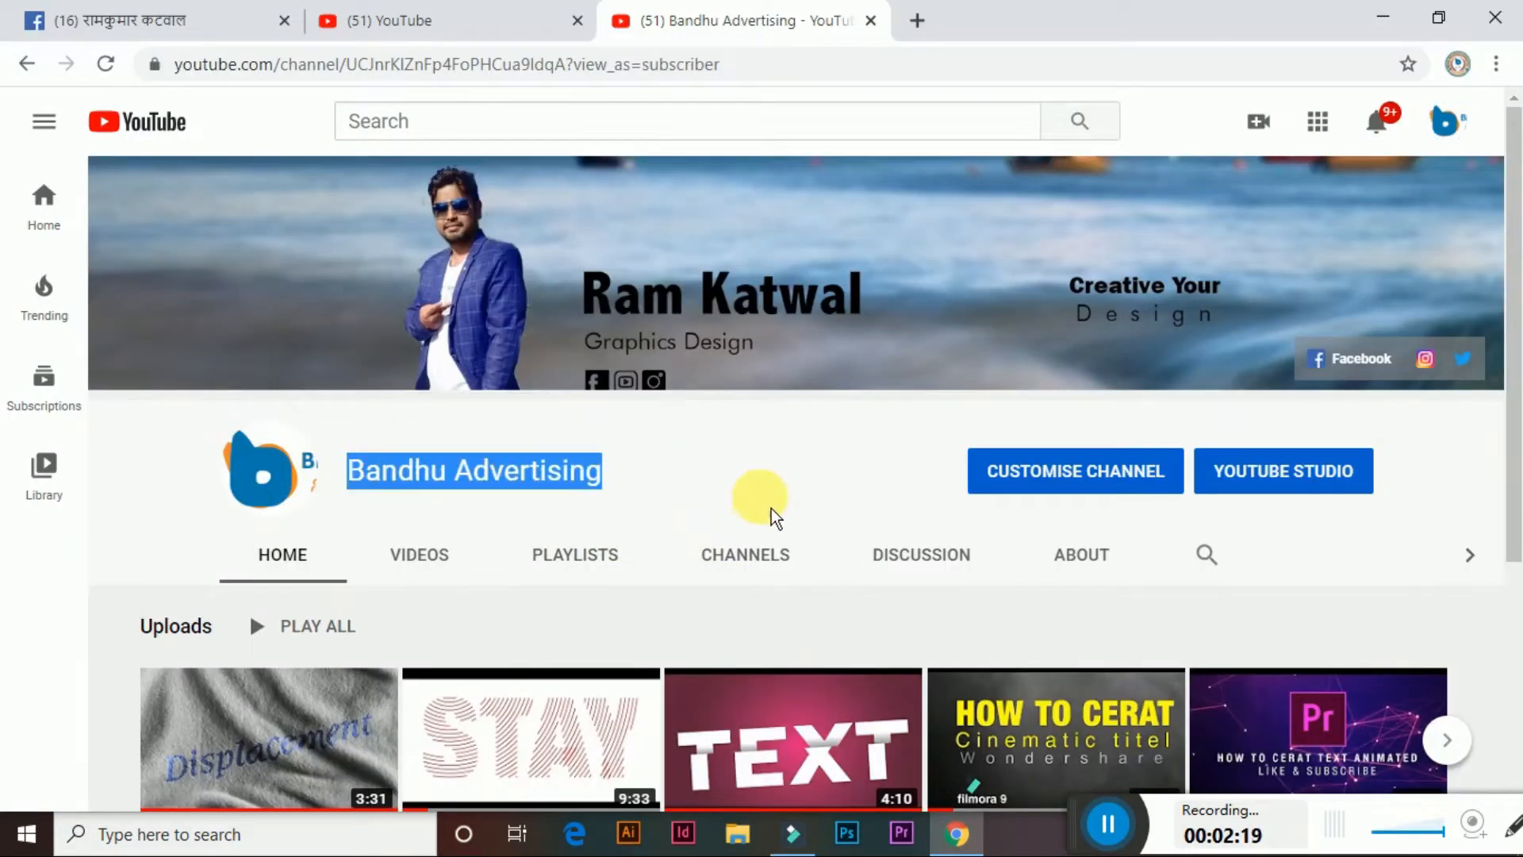
{"action": "scroll", "coordinate": [773, 508], "scroll_direction": "down", "scroll_amount": 3}
{"action": "scroll", "coordinate": [774, 509], "scroll_direction": "up", "scroll_amount": 3}
{"action": "scroll", "coordinate": [951, 585], "scroll_direction": "down", "scroll_amount": 4}
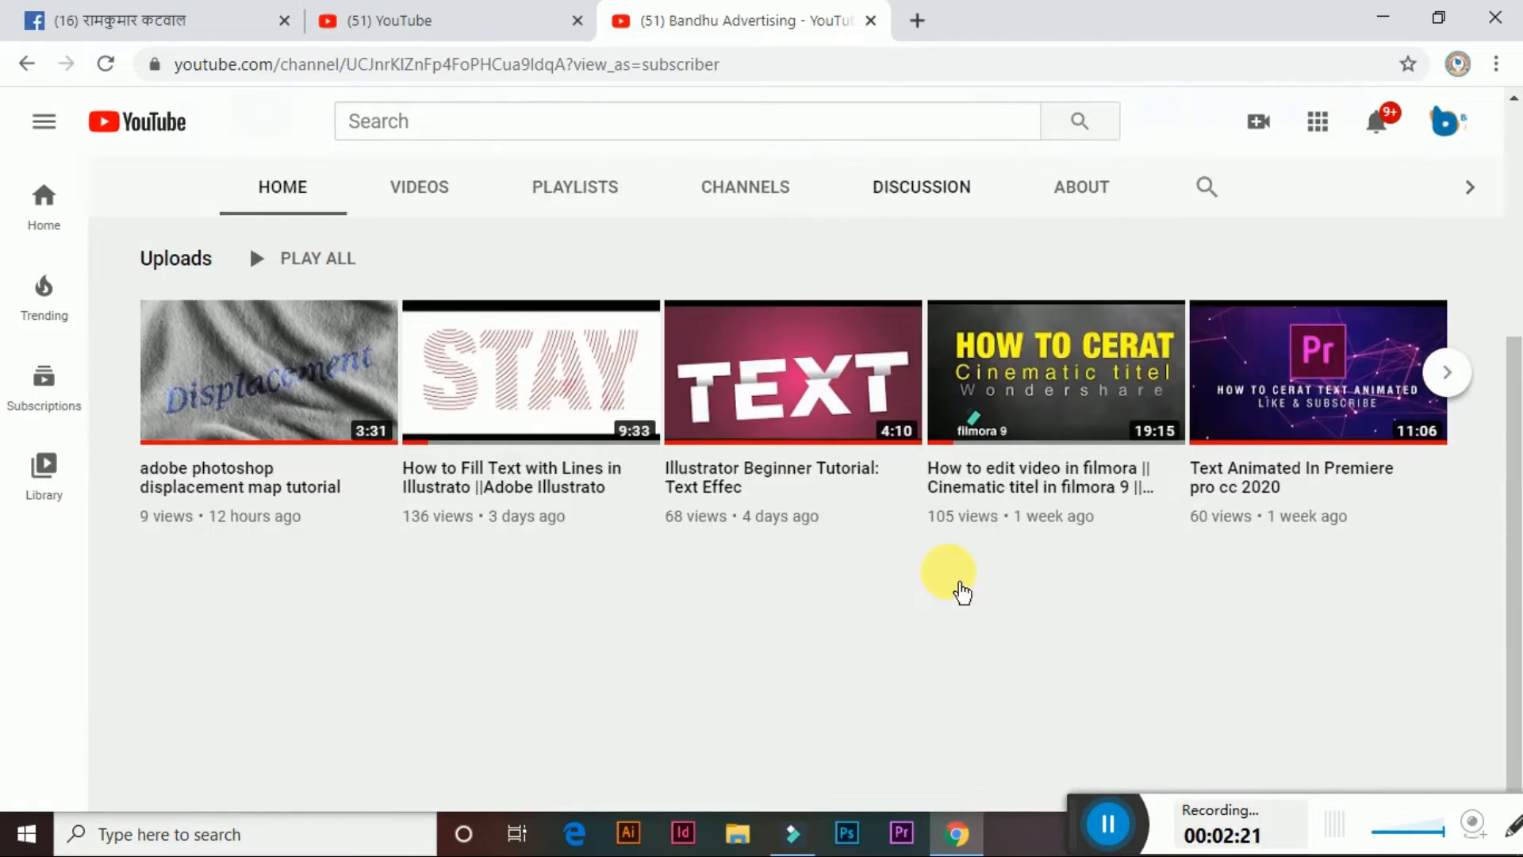
{"action": "scroll", "coordinate": [959, 585], "scroll_direction": "up", "scroll_amount": 4}
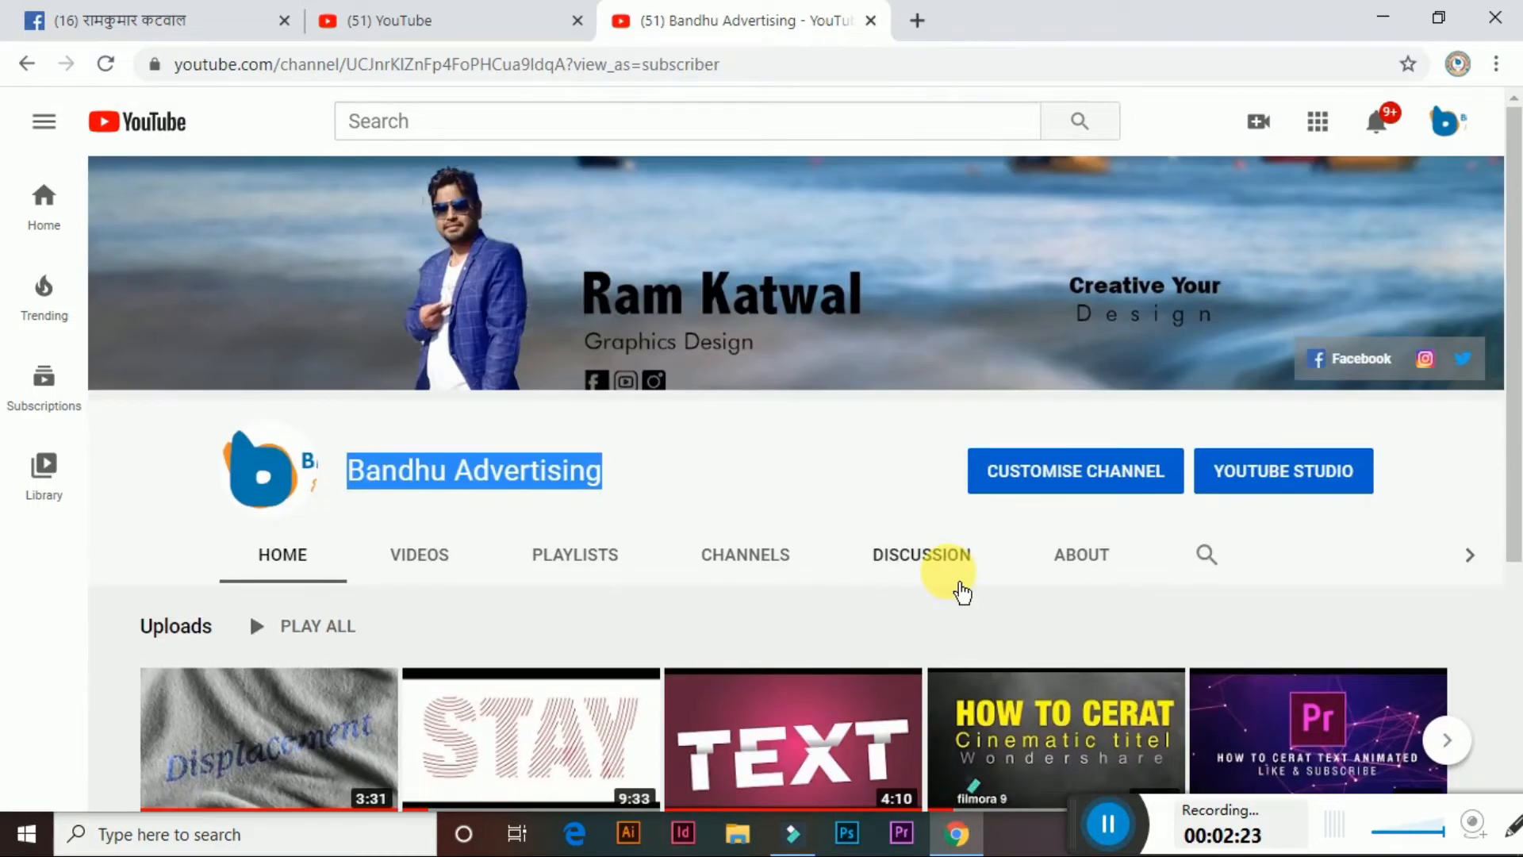
- Open the channel's list of uploaded videos and look through the tutorials
{"action": "scroll", "coordinate": [959, 592], "scroll_direction": "down", "scroll_amount": 4}
{"action": "left_click", "coordinate": [421, 188]}
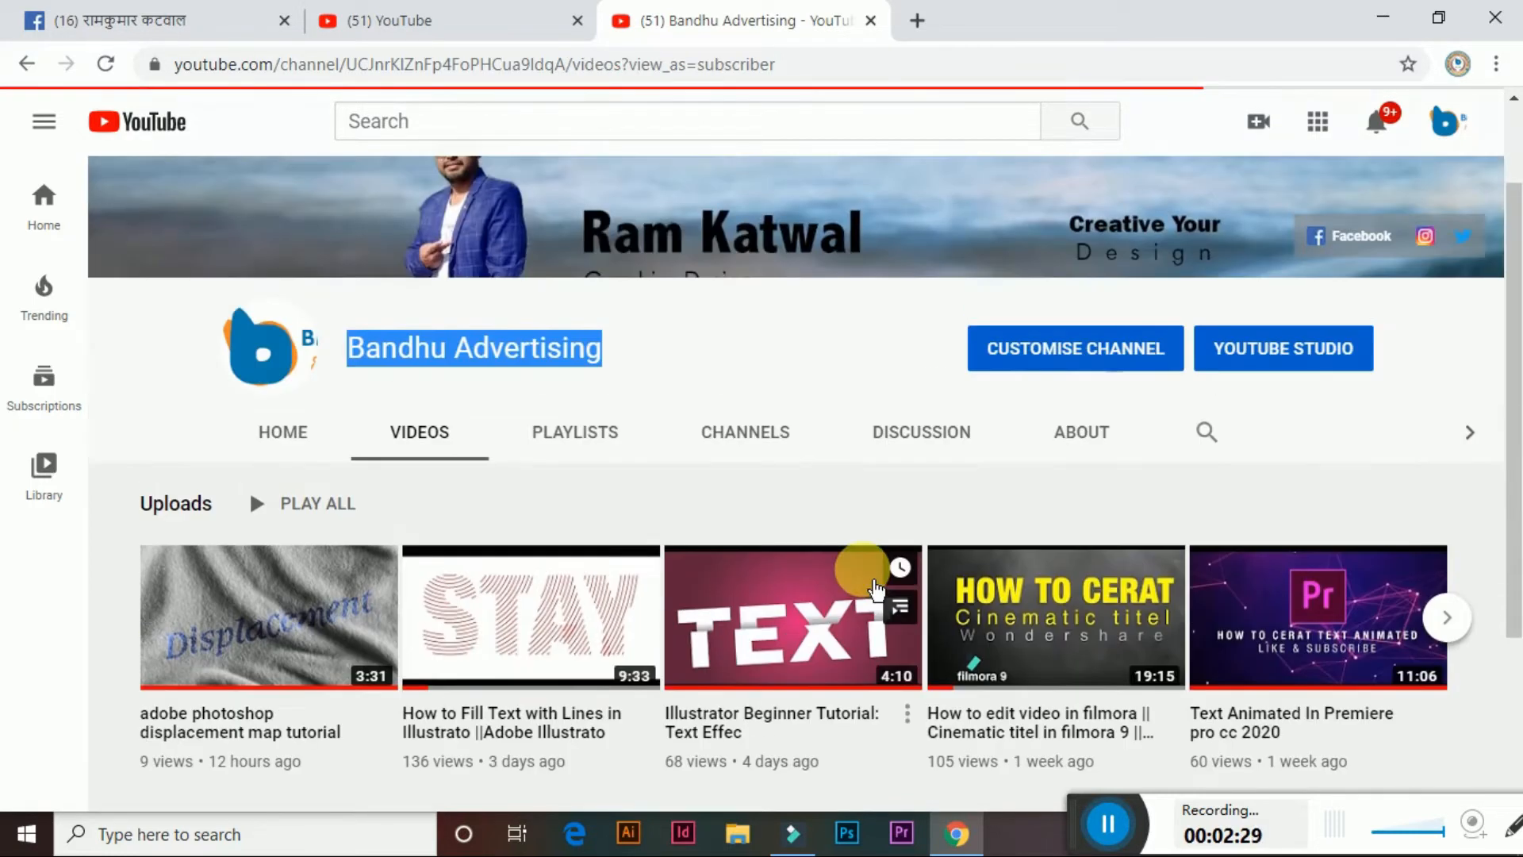
{"action": "scroll", "coordinate": [866, 578], "scroll_direction": "down", "scroll_amount": 2}
{"action": "scroll", "coordinate": [859, 579], "scroll_direction": "down", "scroll_amount": 4}
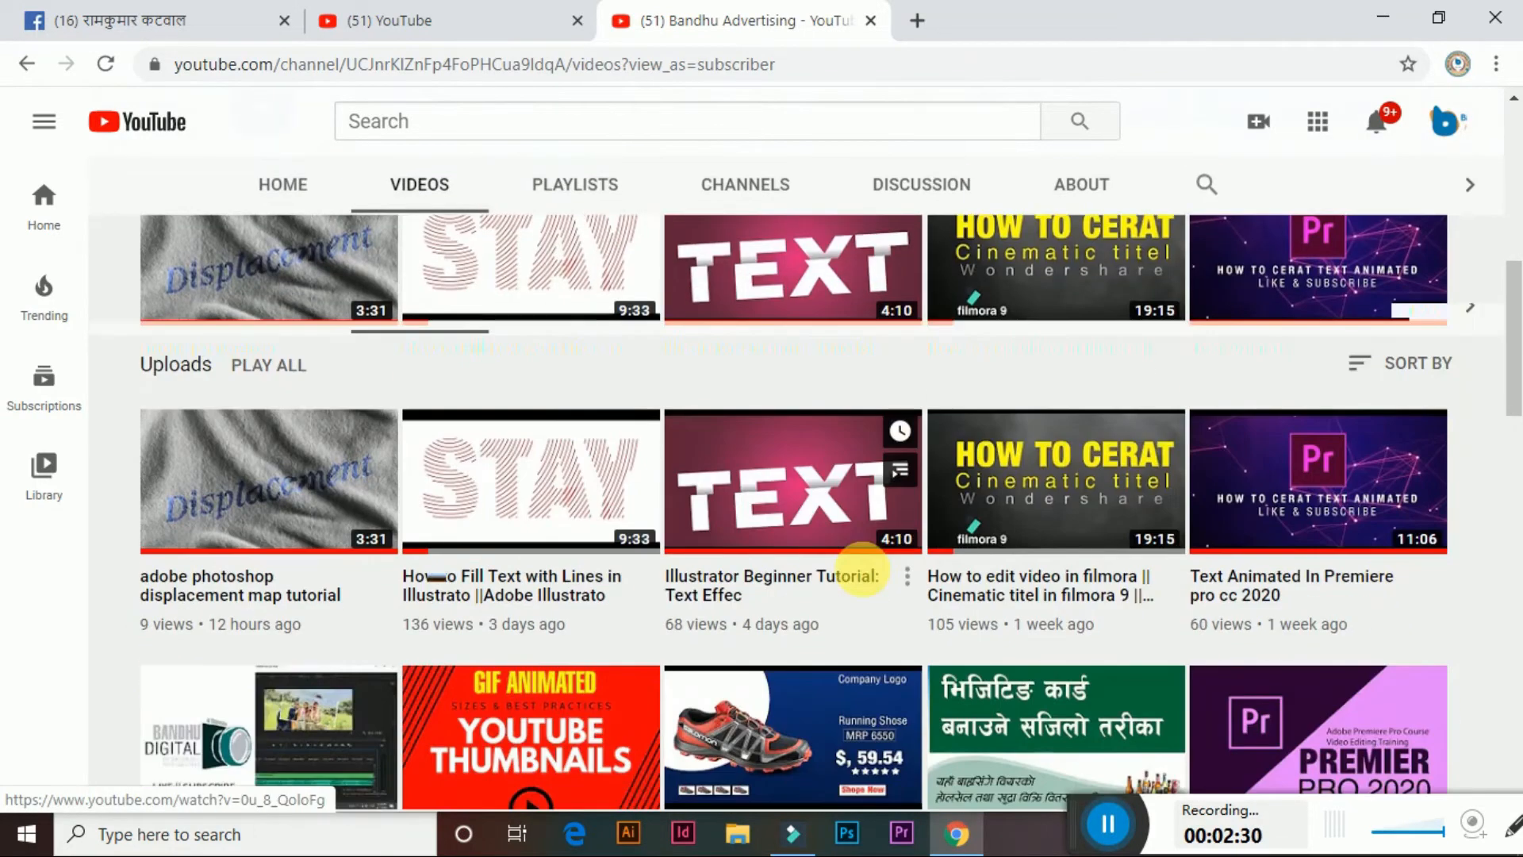
{"action": "scroll", "coordinate": [868, 585], "scroll_direction": "up", "scroll_amount": 6}
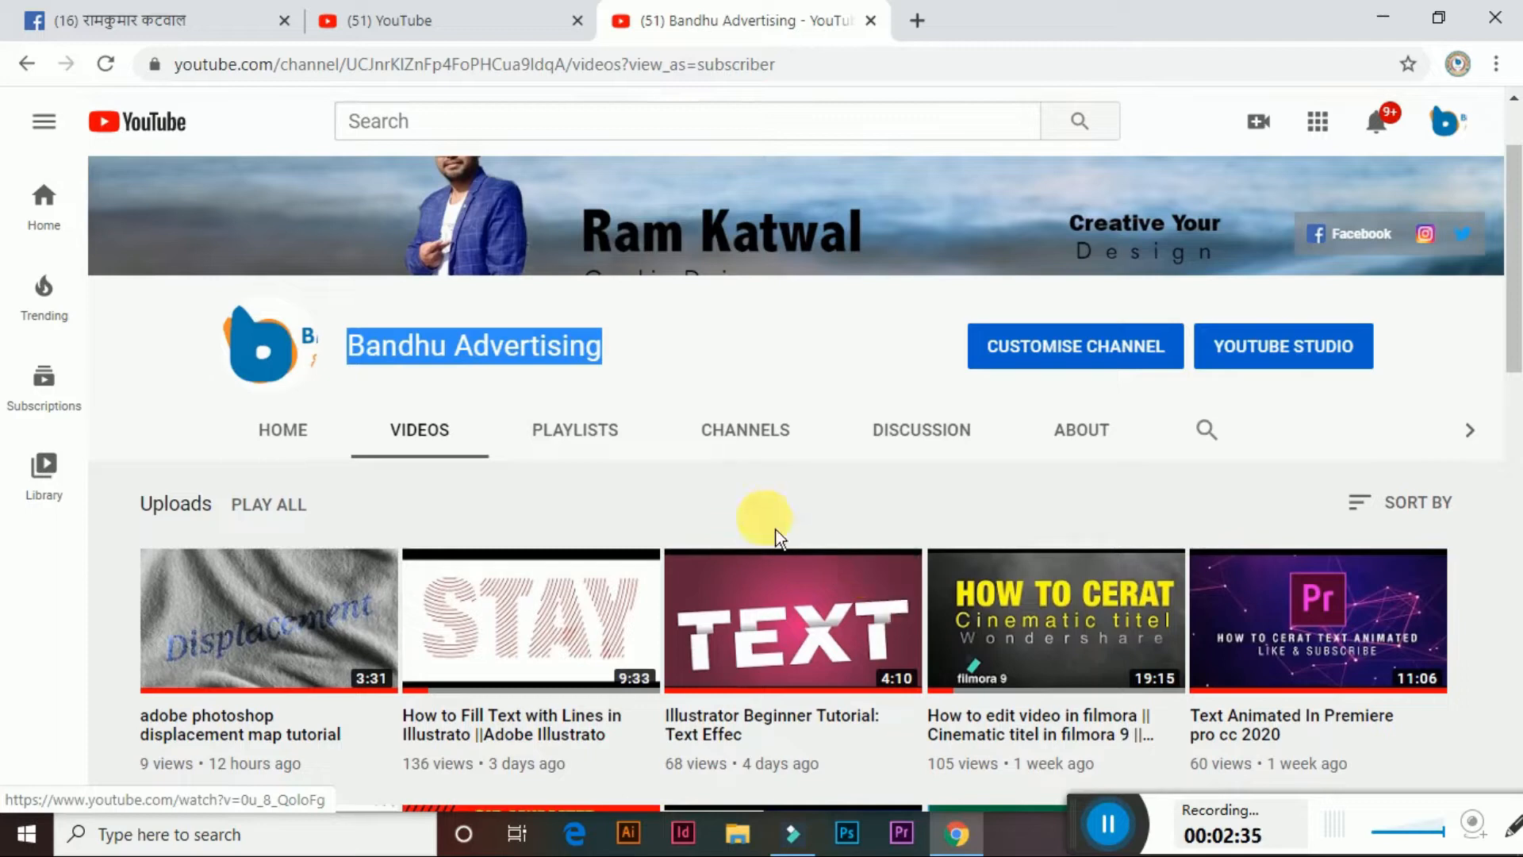
{"action": "scroll", "coordinate": [775, 526], "scroll_direction": "down", "scroll_amount": 3}
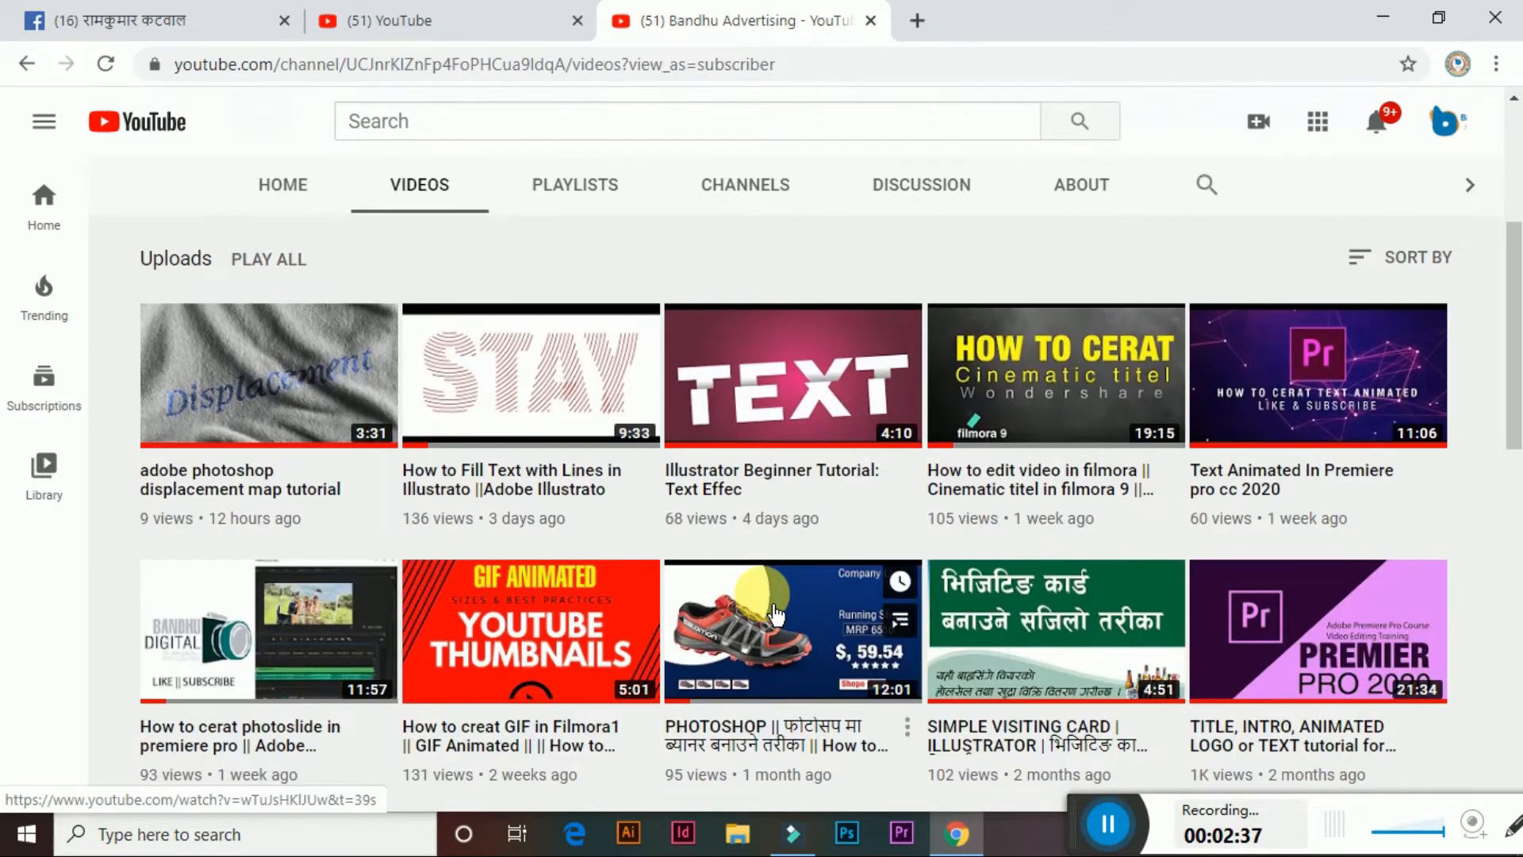
{"action": "scroll", "coordinate": [773, 611], "scroll_direction": "down", "scroll_amount": 12}
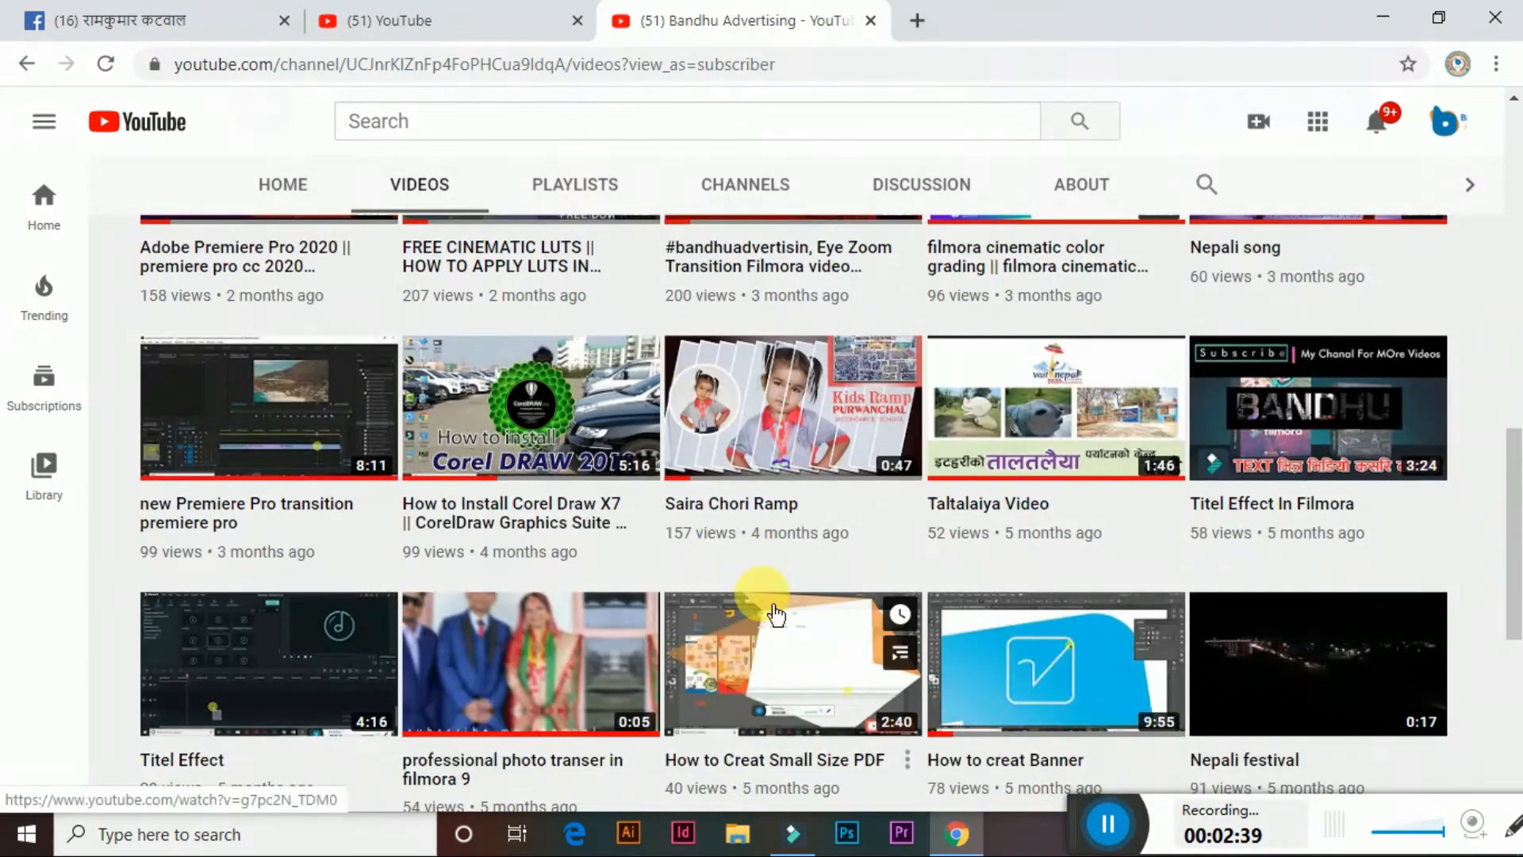
{"action": "scroll", "coordinate": [774, 606], "scroll_direction": "down", "scroll_amount": 3}
{"action": "scroll", "coordinate": [773, 605], "scroll_direction": "up", "scroll_amount": 15}
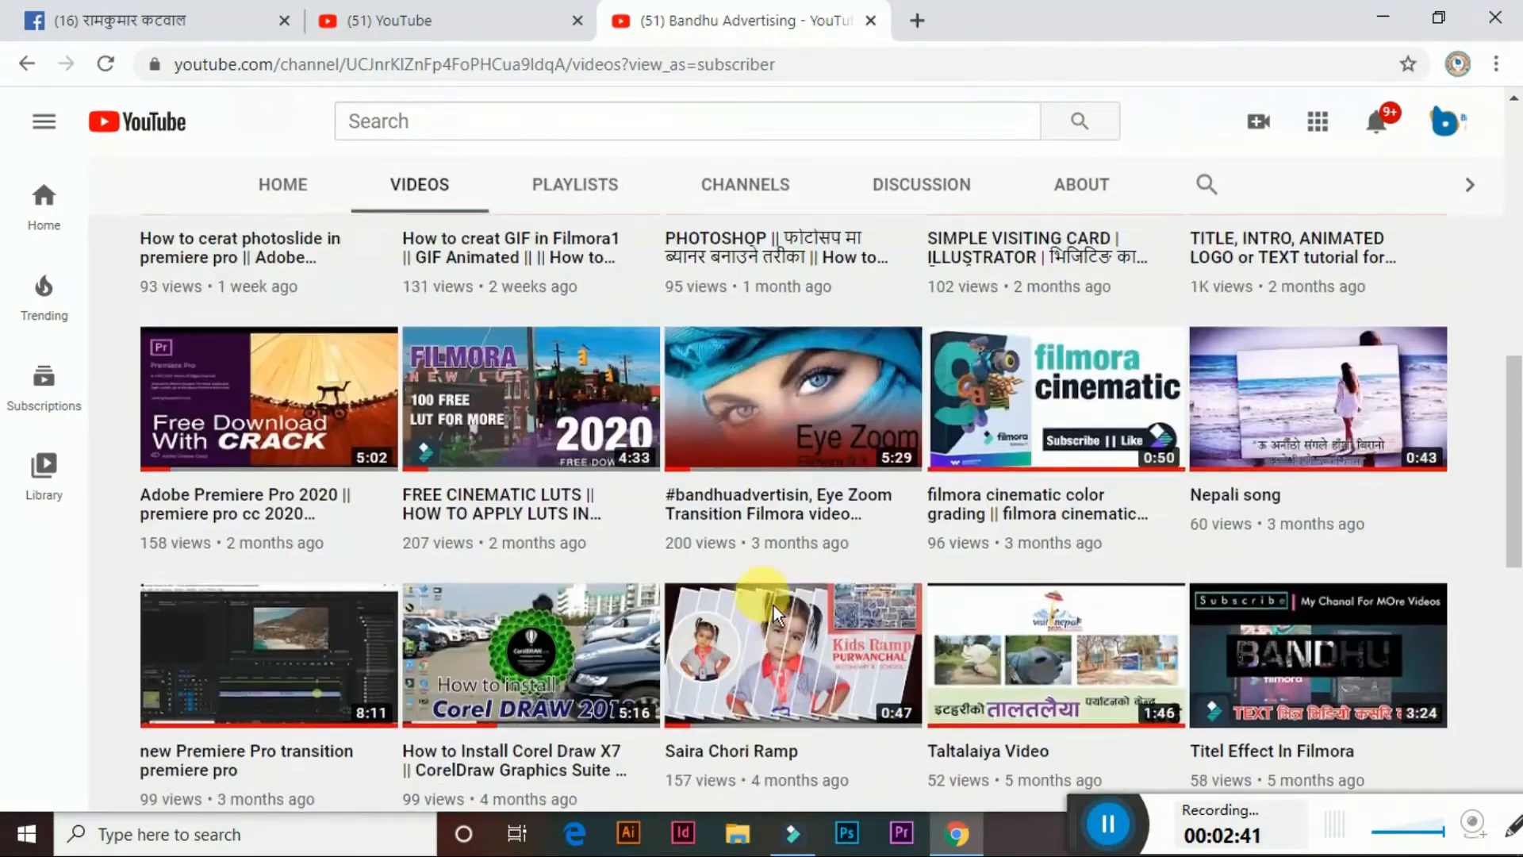
{"action": "scroll", "coordinate": [773, 603], "scroll_direction": "up", "scroll_amount": 5}
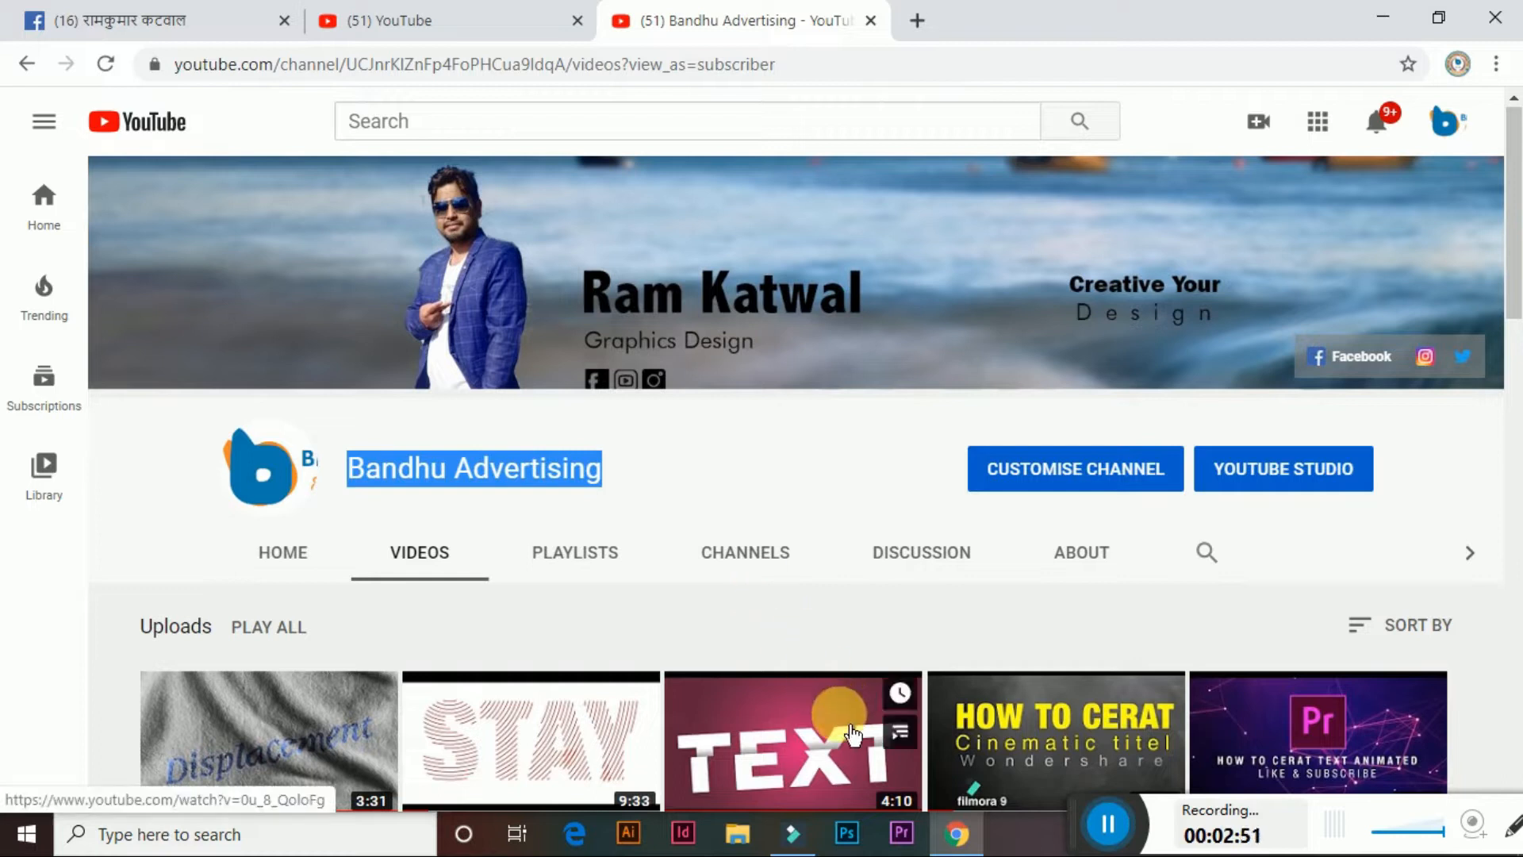
- Switch back to Filmora9 and return to the start of the title template list
{"action": "left_click", "coordinate": [792, 832]}
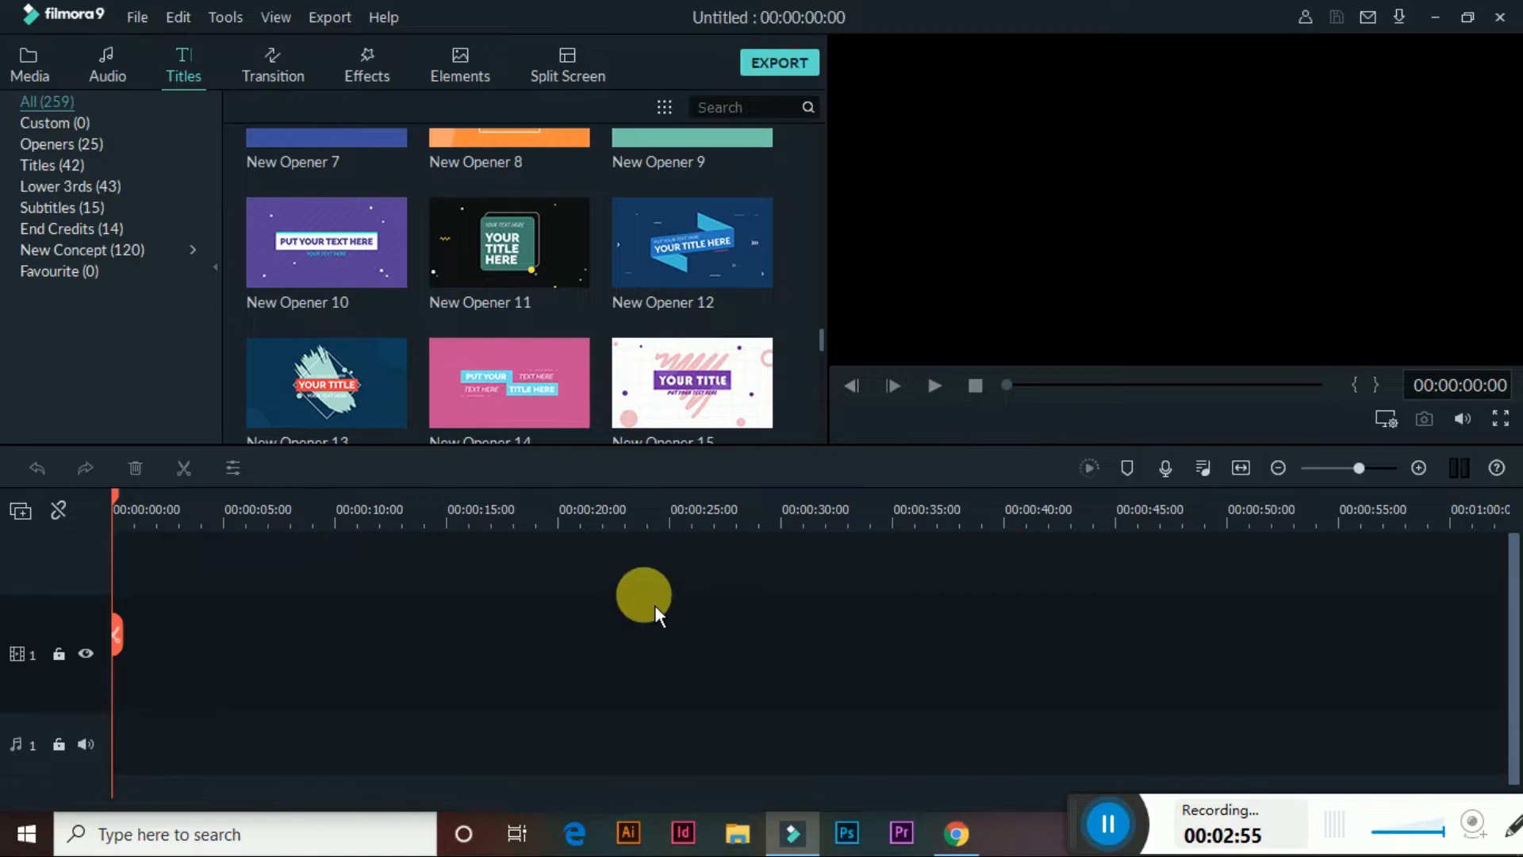
{"action": "scroll", "coordinate": [596, 402], "scroll_direction": "up", "scroll_amount": 10}
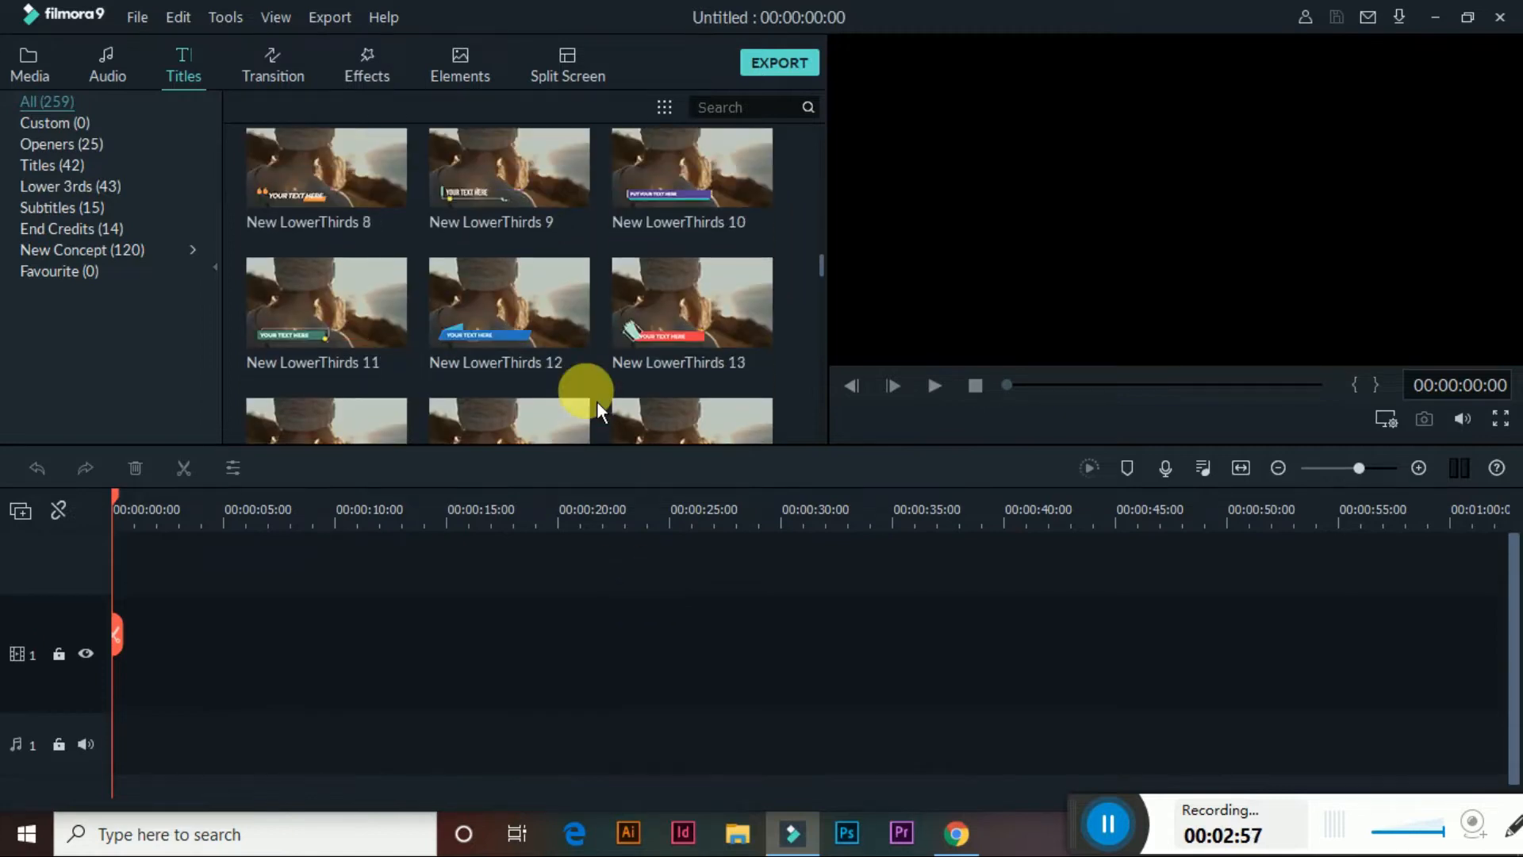
{"action": "scroll", "coordinate": [597, 401], "scroll_direction": "up", "scroll_amount": 10}
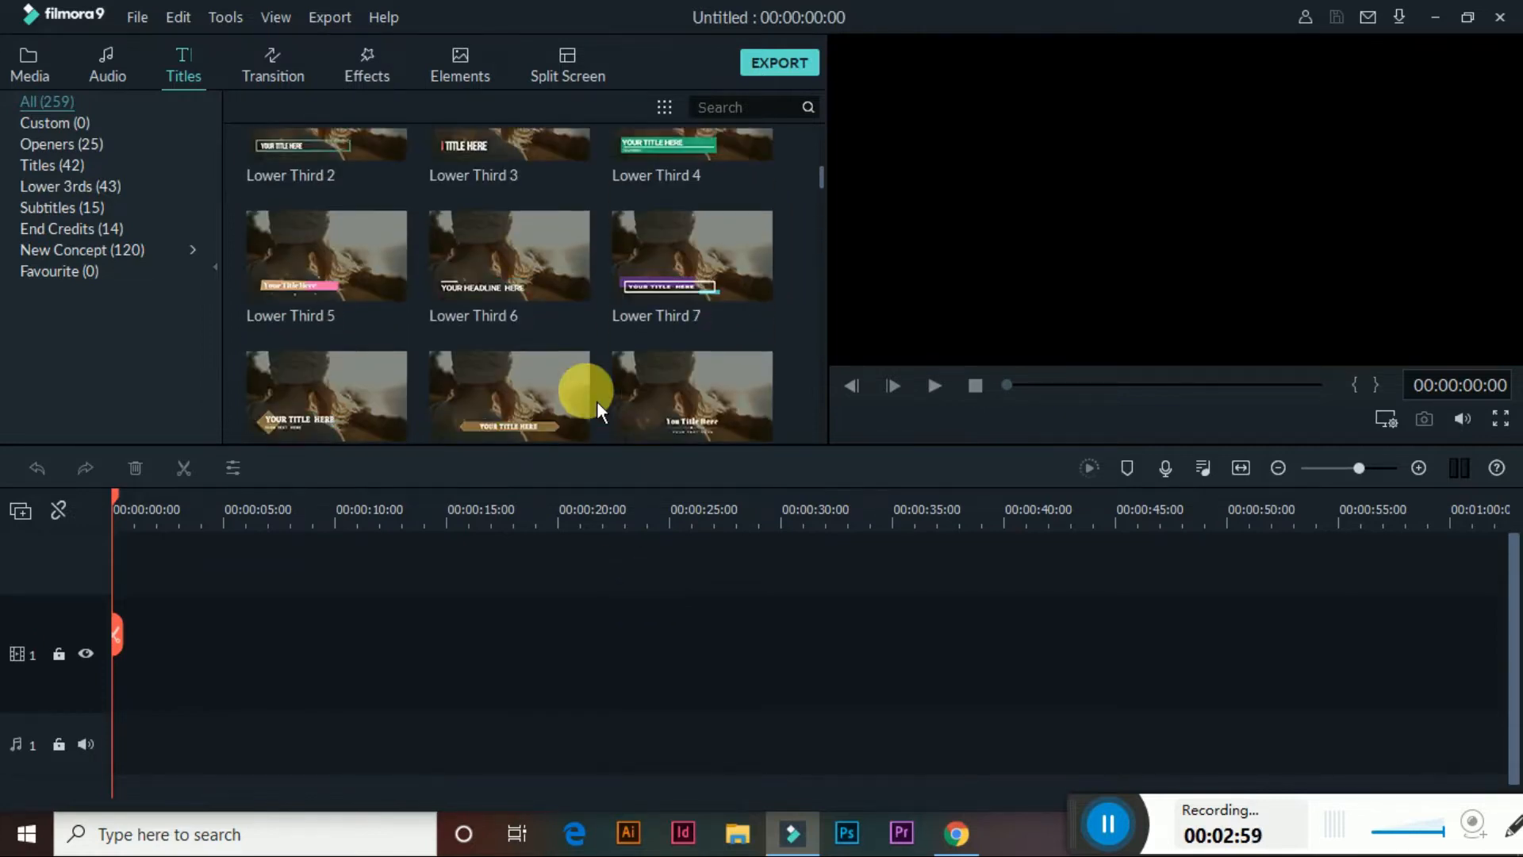
{"action": "scroll", "coordinate": [597, 401], "scroll_direction": "up", "scroll_amount": 5}
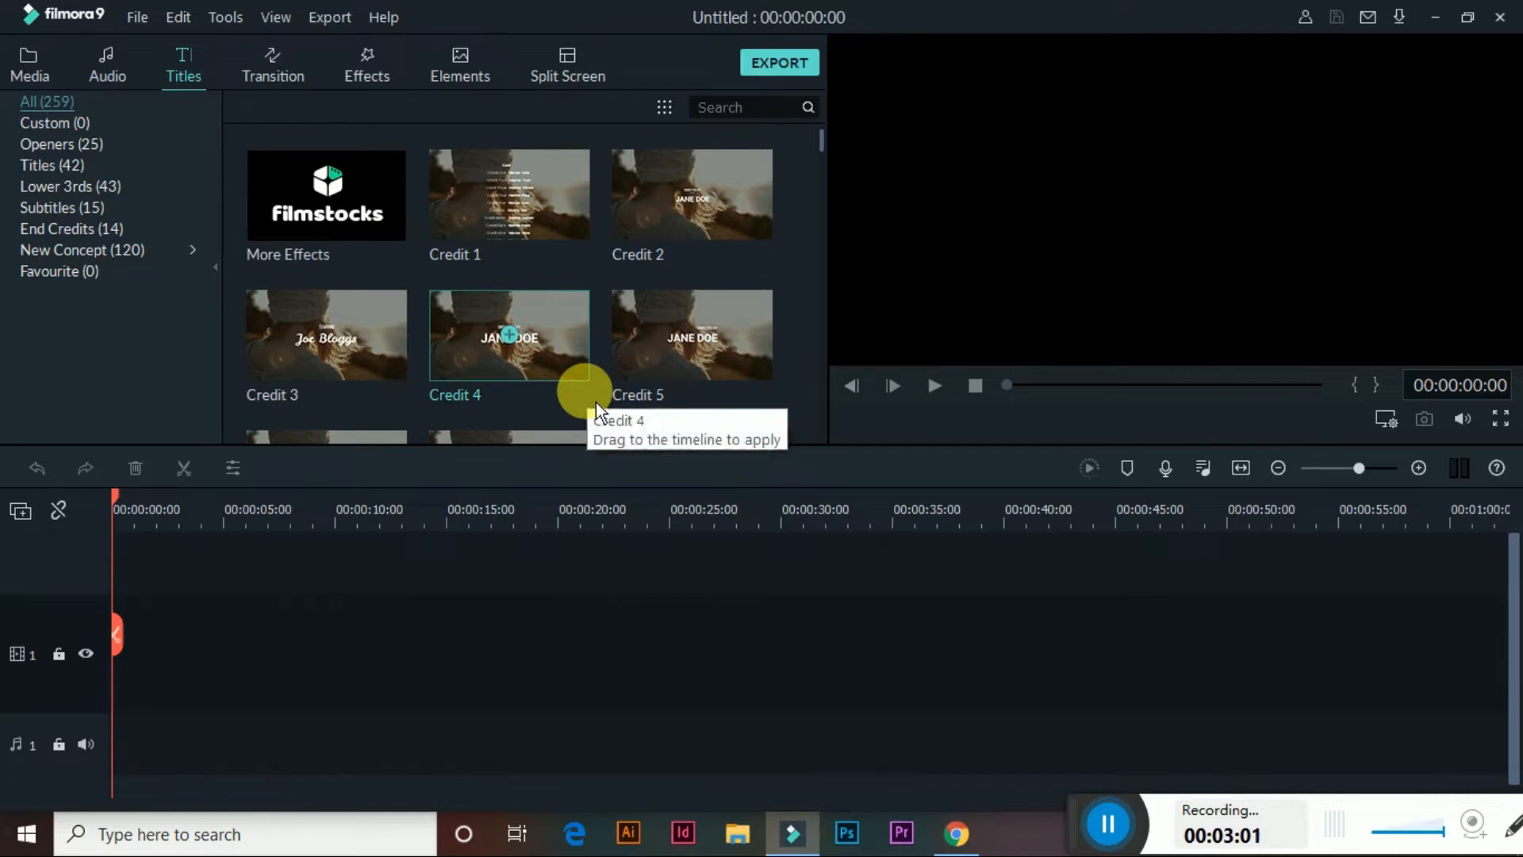
- Add the New LowerThirds 4 title to the start of video track 1 and open it in the advanced text editor
{"action": "scroll", "coordinate": [596, 402], "scroll_direction": "down", "scroll_amount": 15}
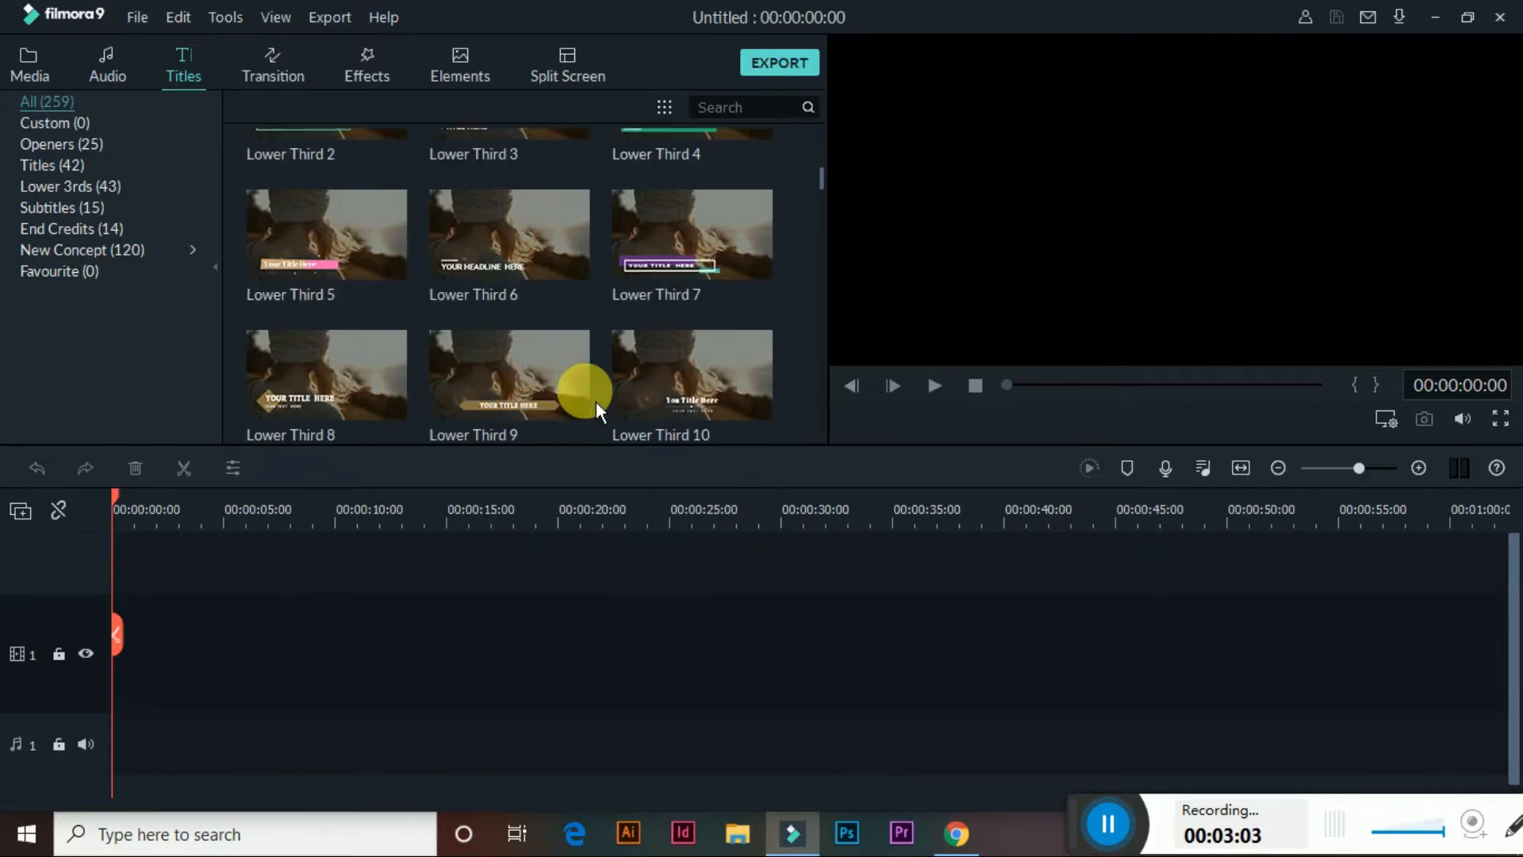
{"action": "scroll", "coordinate": [510, 432], "scroll_direction": "down", "scroll_amount": 3}
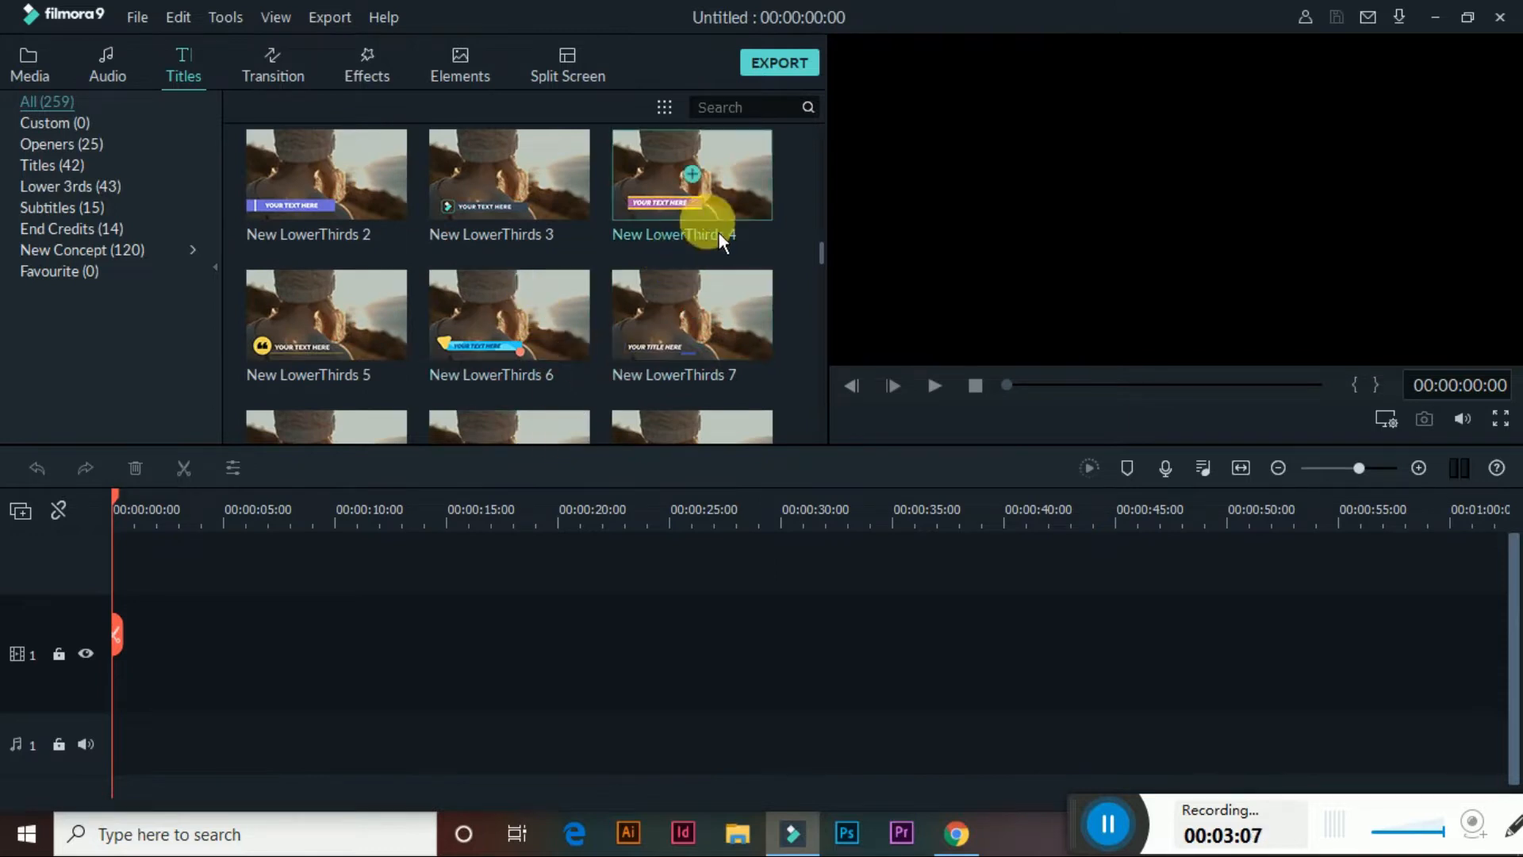
{"action": "left_click_drag", "start_coordinate": [720, 230], "coordinate": [139, 641]}
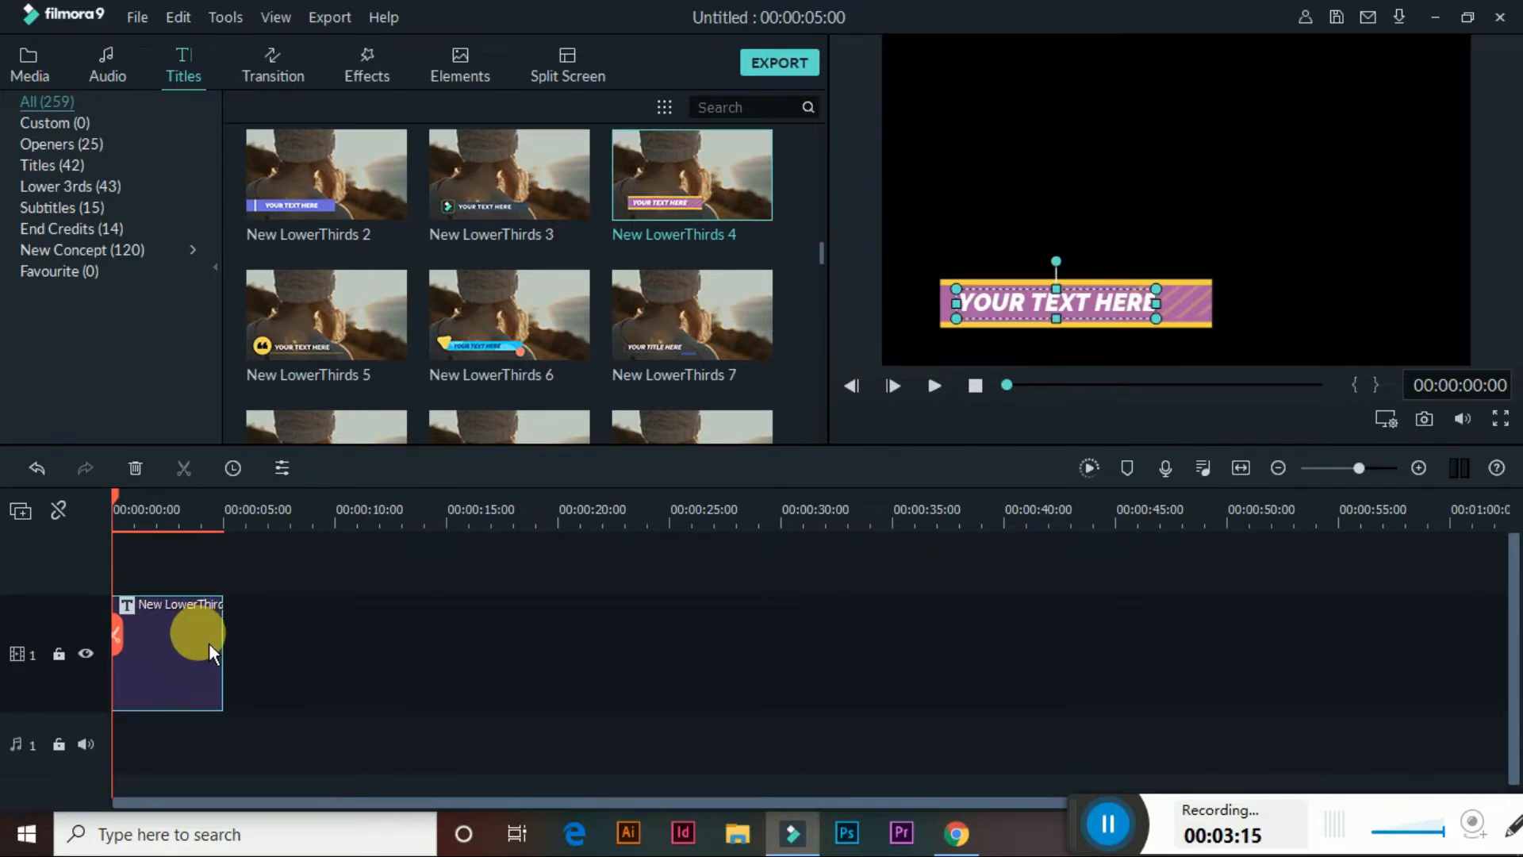
{"action": "double_click", "coordinate": [208, 649]}
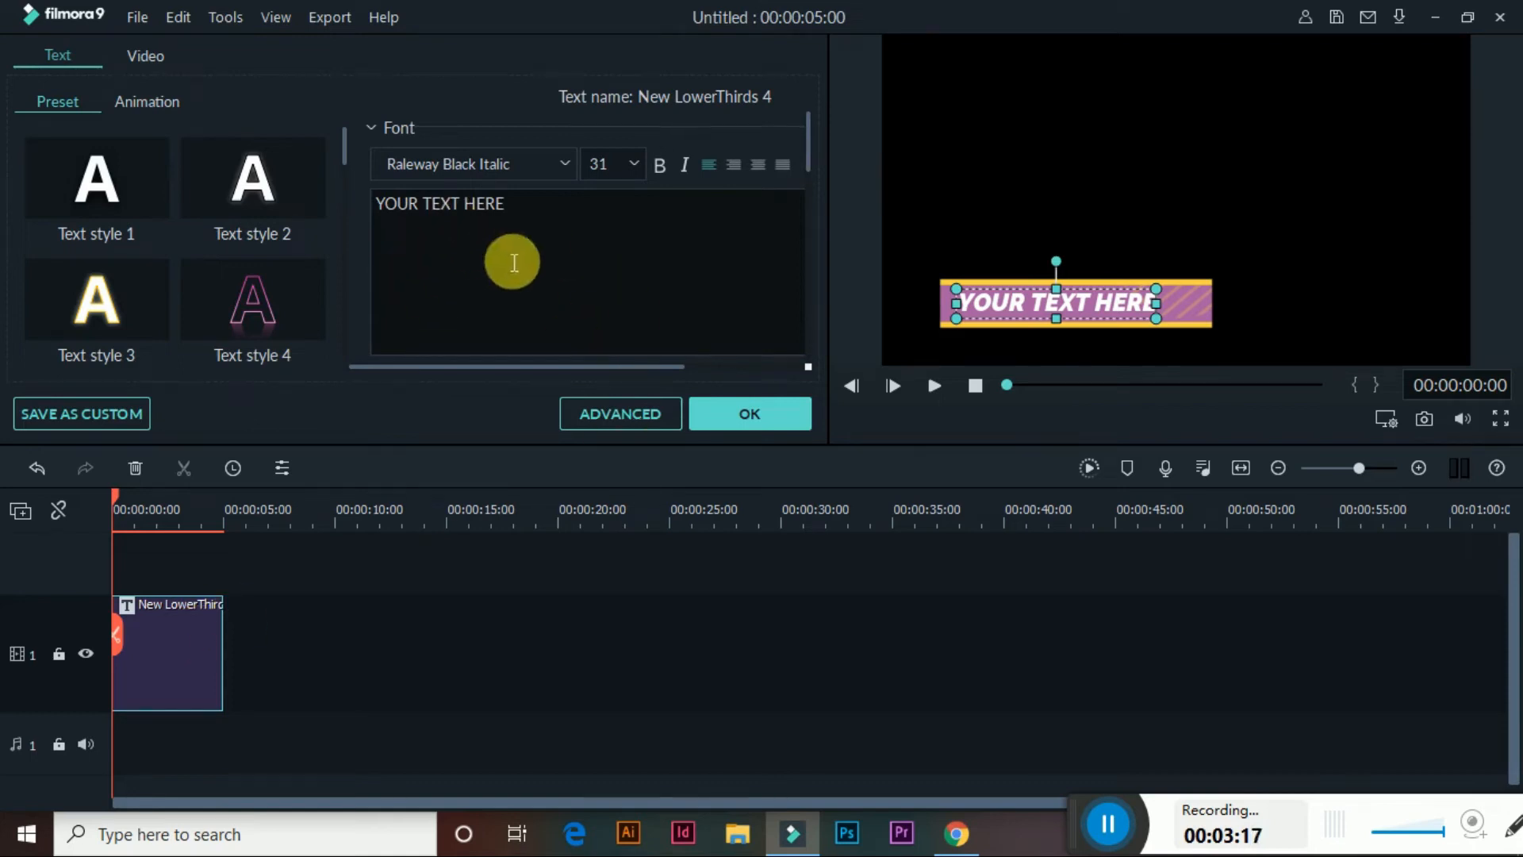
{"action": "left_click", "coordinate": [641, 422]}
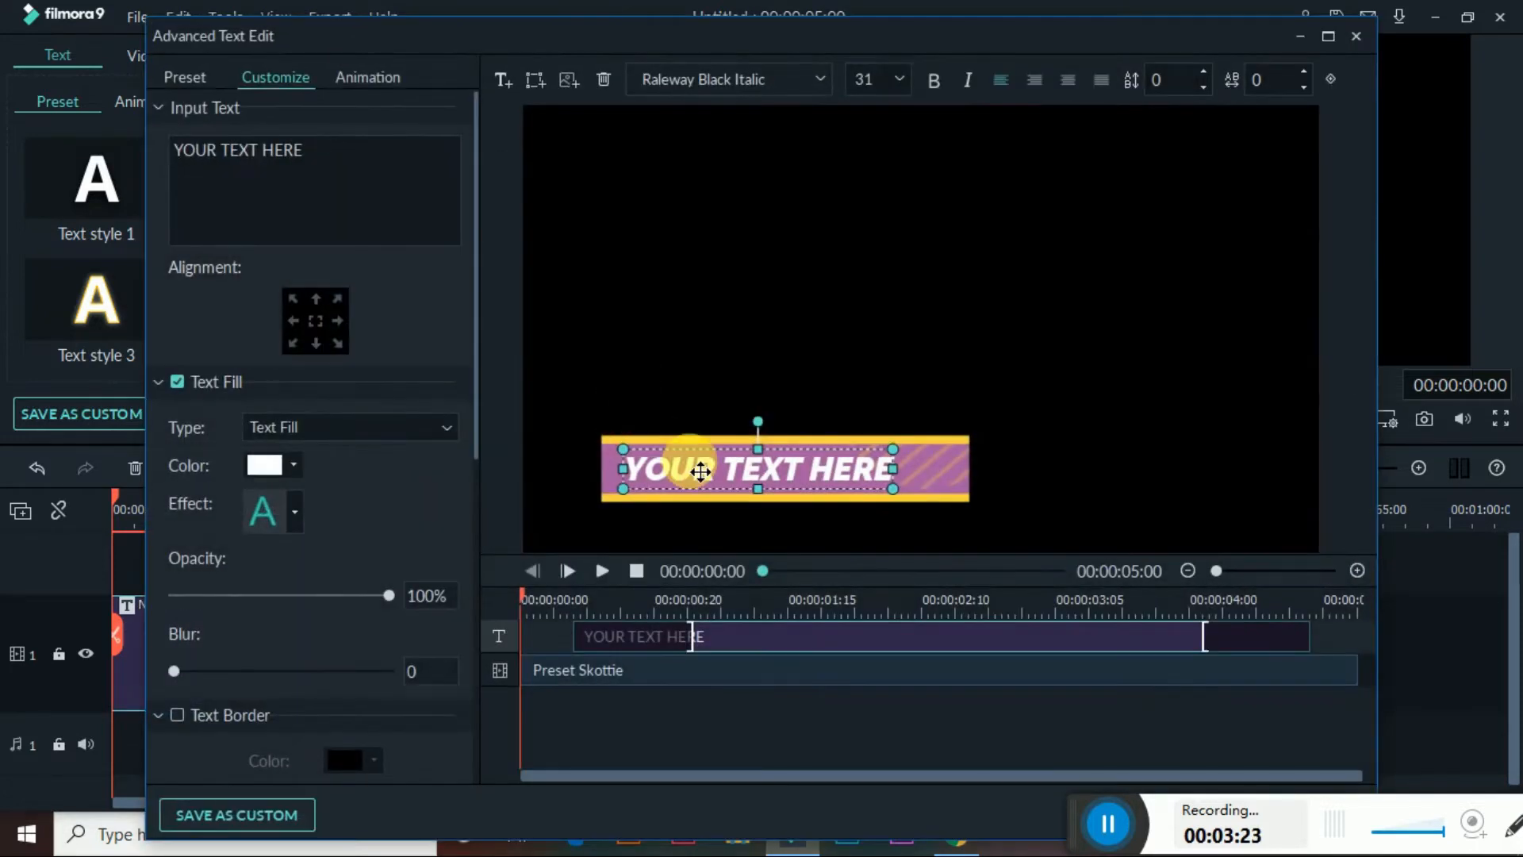
- Separate the text from the purple and yellow banner, delete the banner, and move the text near the frame's centre
{"action": "left_click_drag", "start_coordinate": [697, 470], "coordinate": [785, 269]}
{"action": "left_click", "coordinate": [826, 482]}
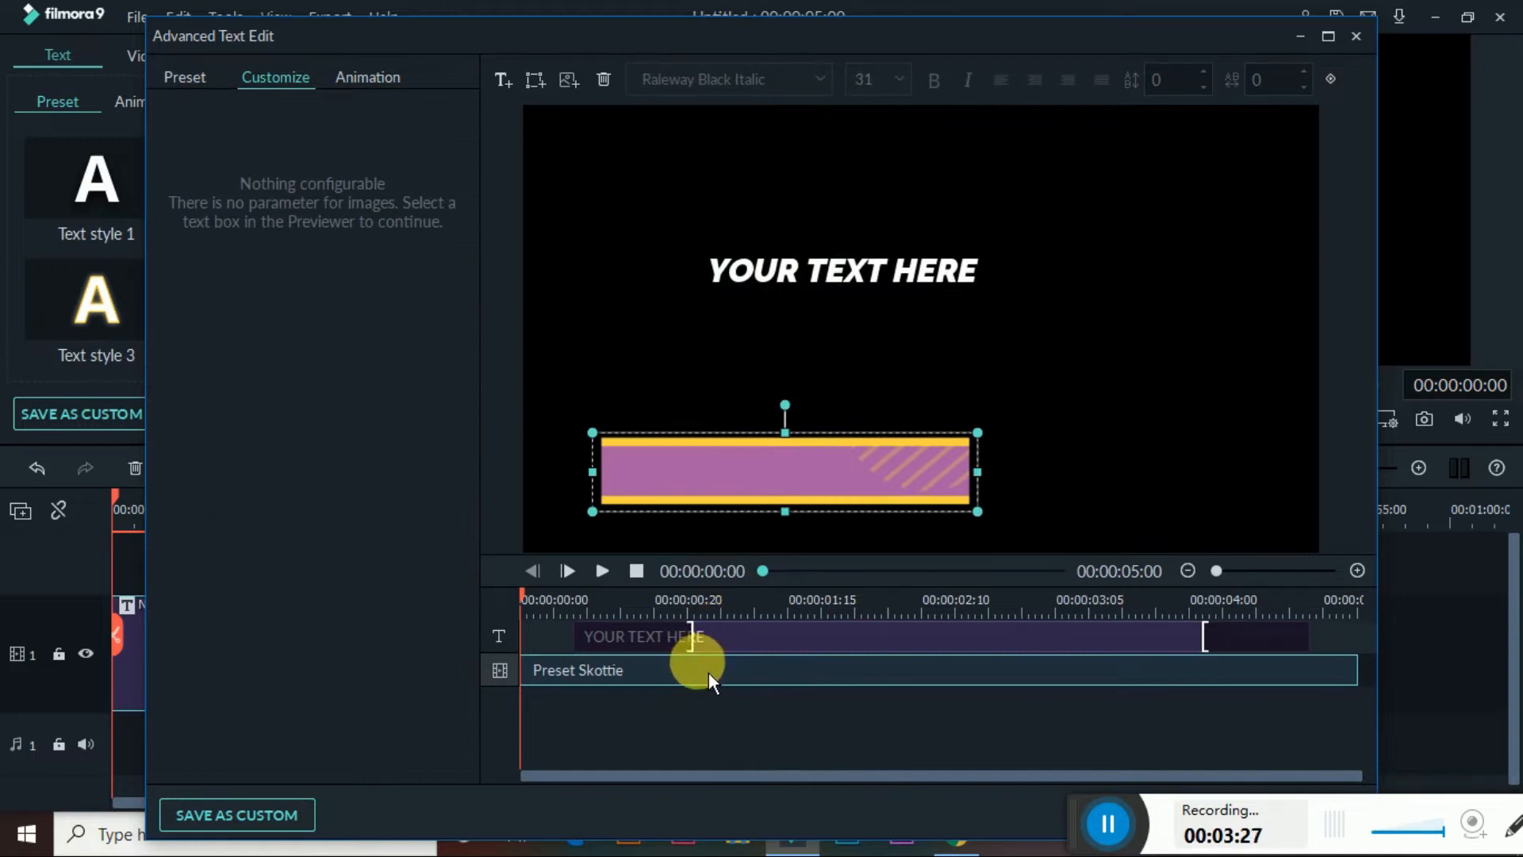
{"action": "key", "text": "Delete"}
{"action": "left_click_drag", "start_coordinate": [874, 273], "coordinate": [940, 349]}
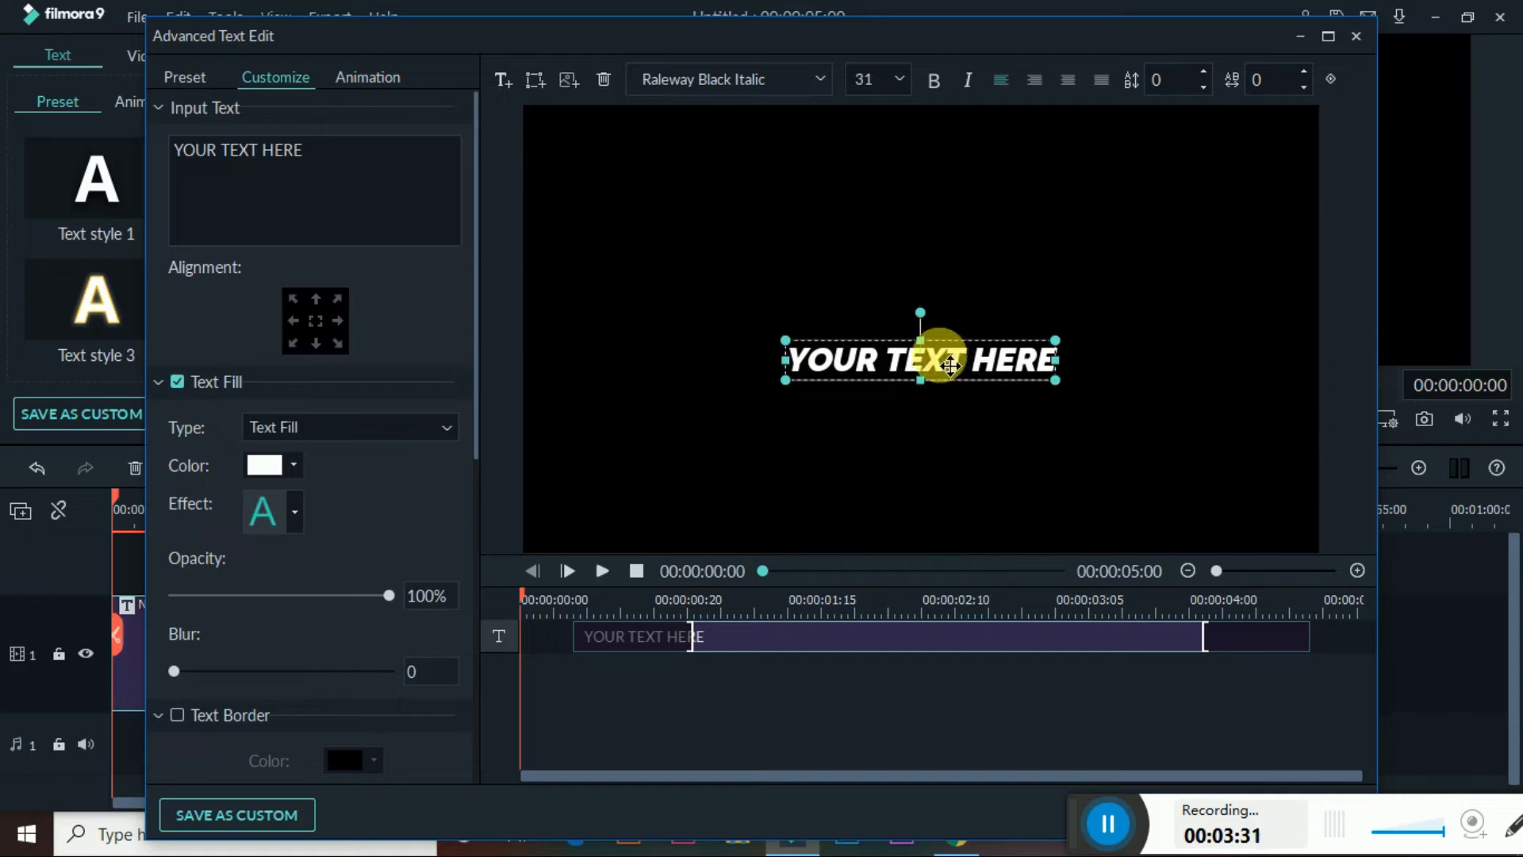
- Replace the placeholder text with "Animated Video"
{"action": "double_click", "coordinate": [951, 372]}
{"action": "key", "text": "ctrl+a"}
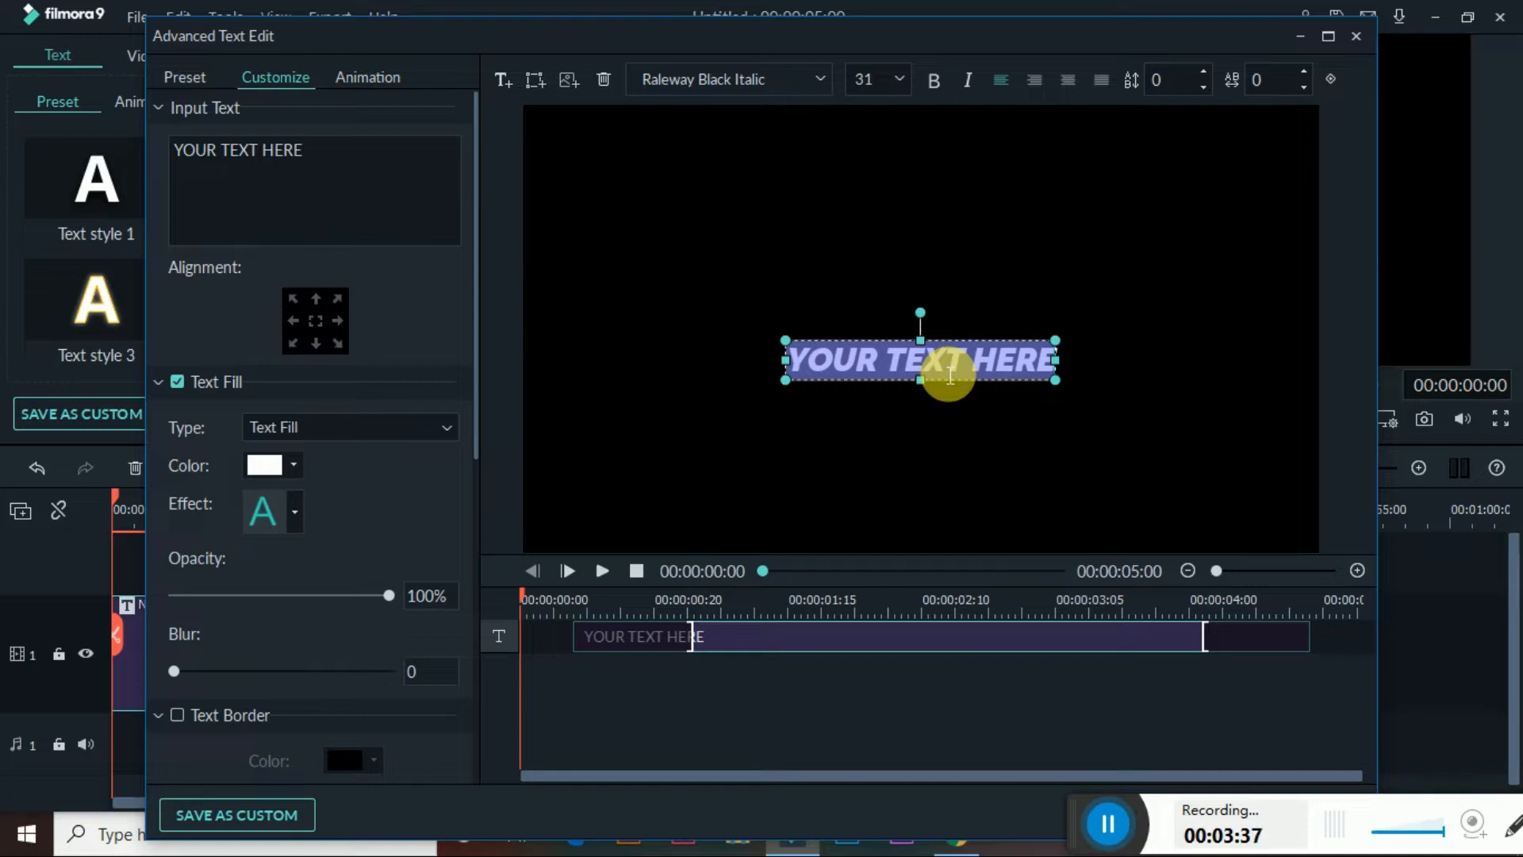
{"action": "type", "text": "Ani"}
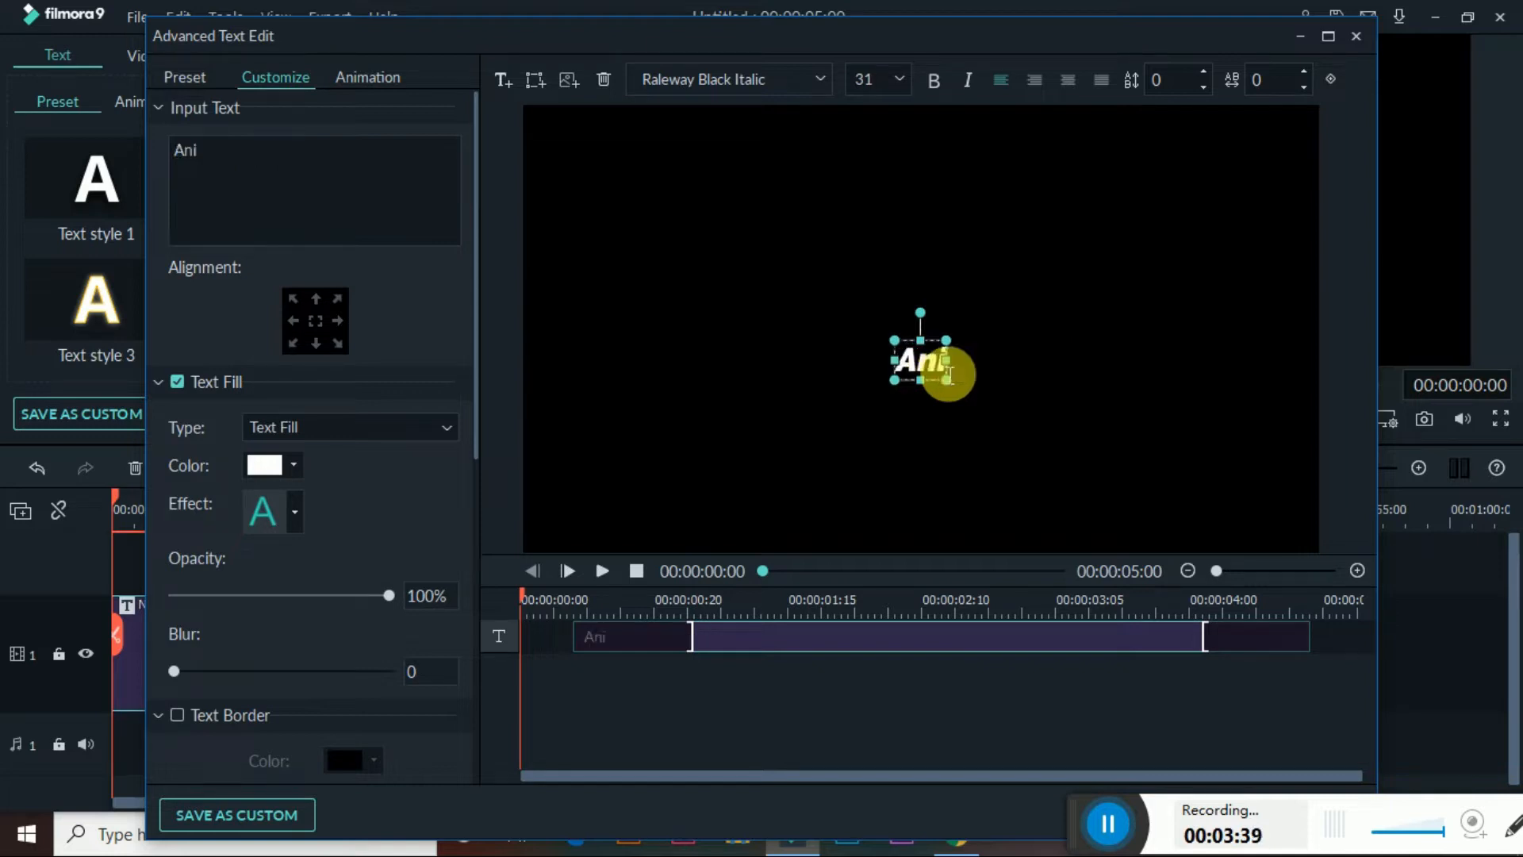
{"action": "type", "text": "mated"}
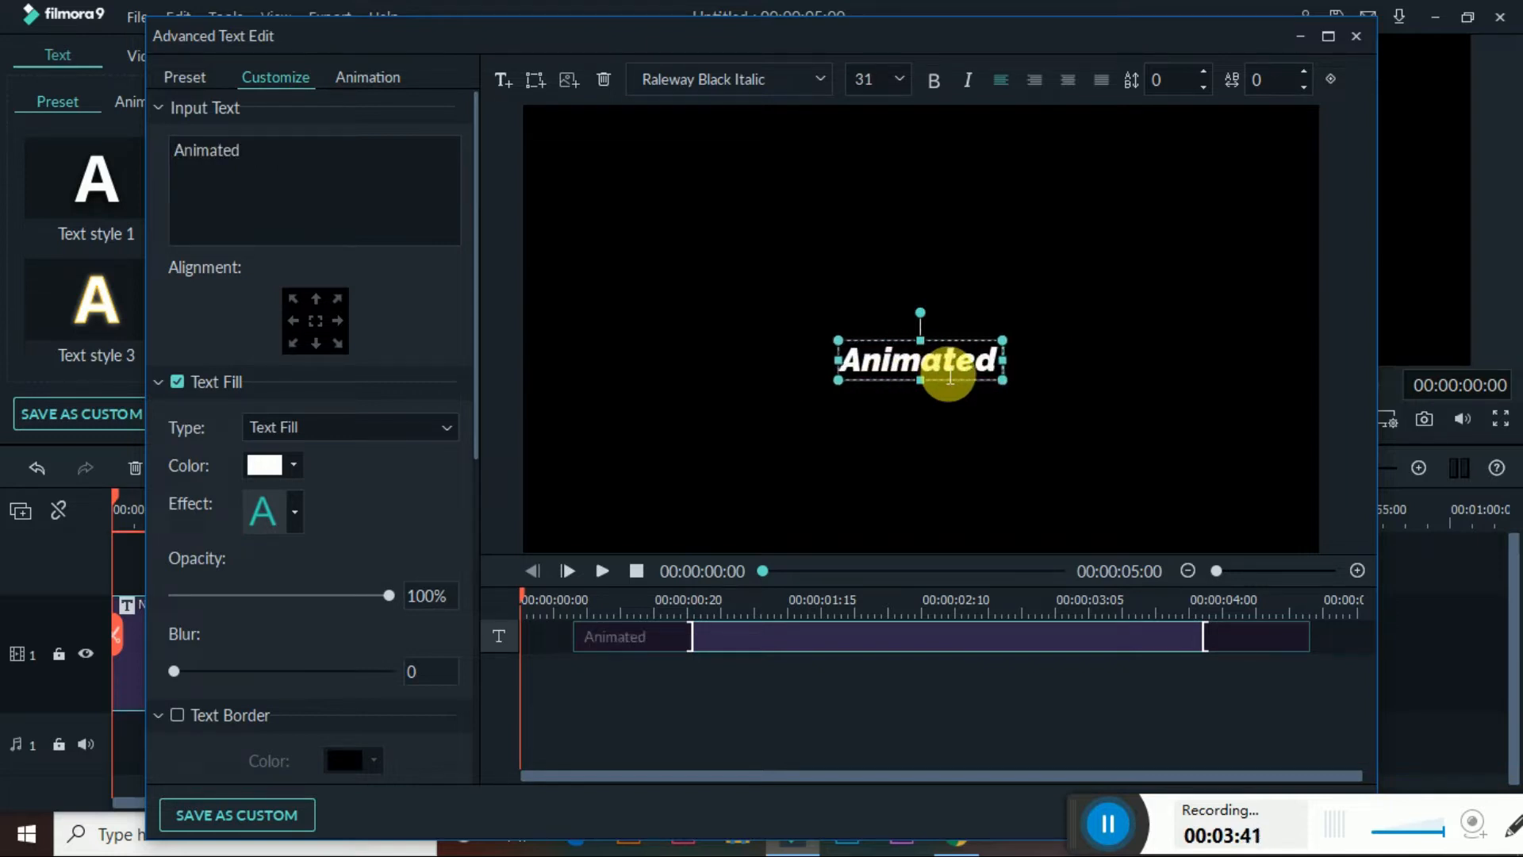
{"action": "type", "text": " Video"}
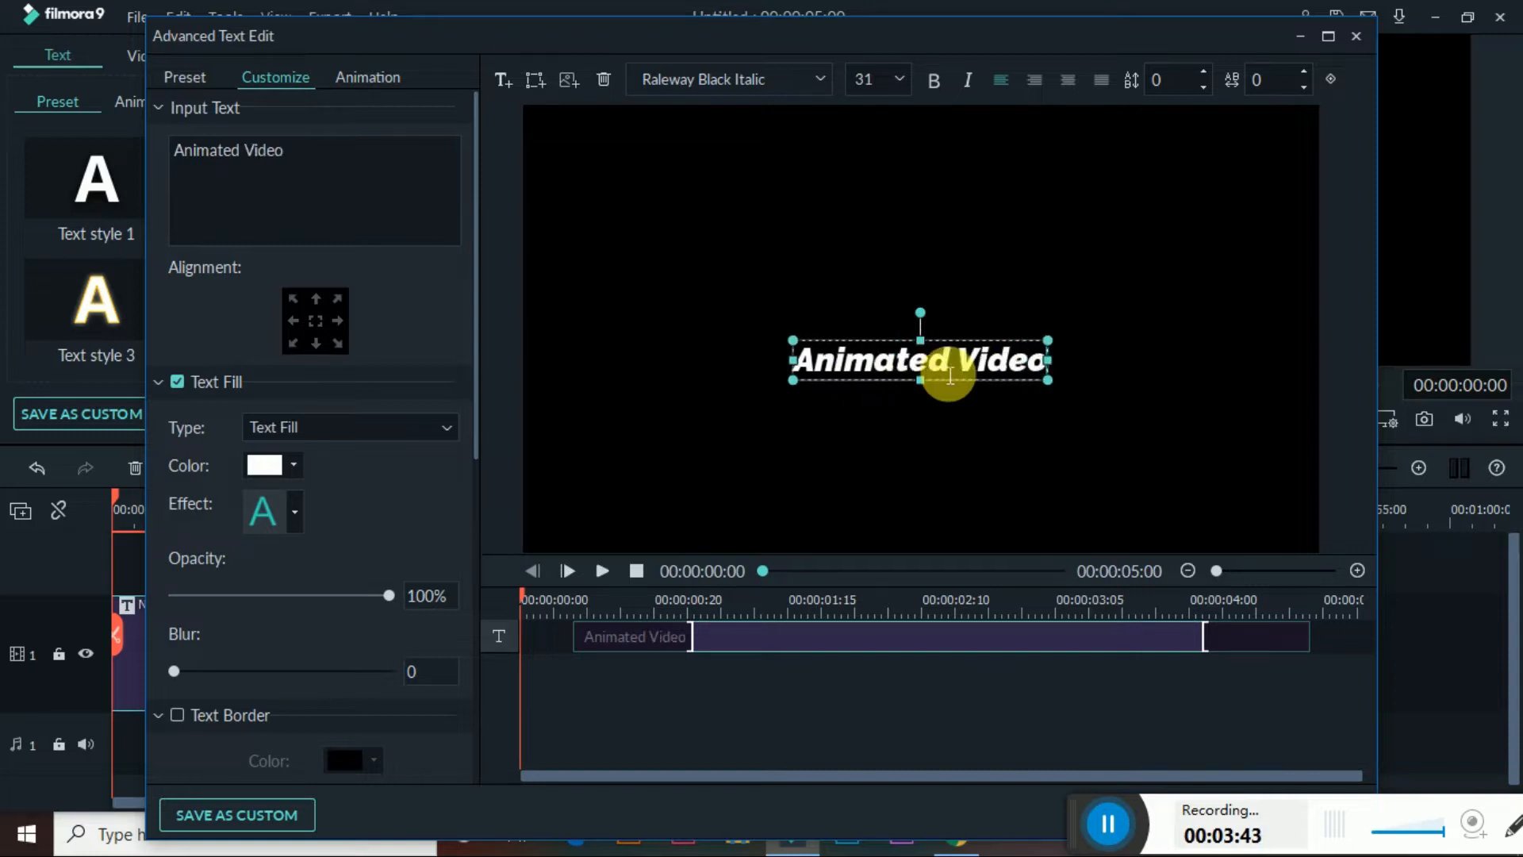
- Set the title's font to Futura Bk BT Book and its character spacing to 9
{"action": "key", "text": "ctrl+a"}
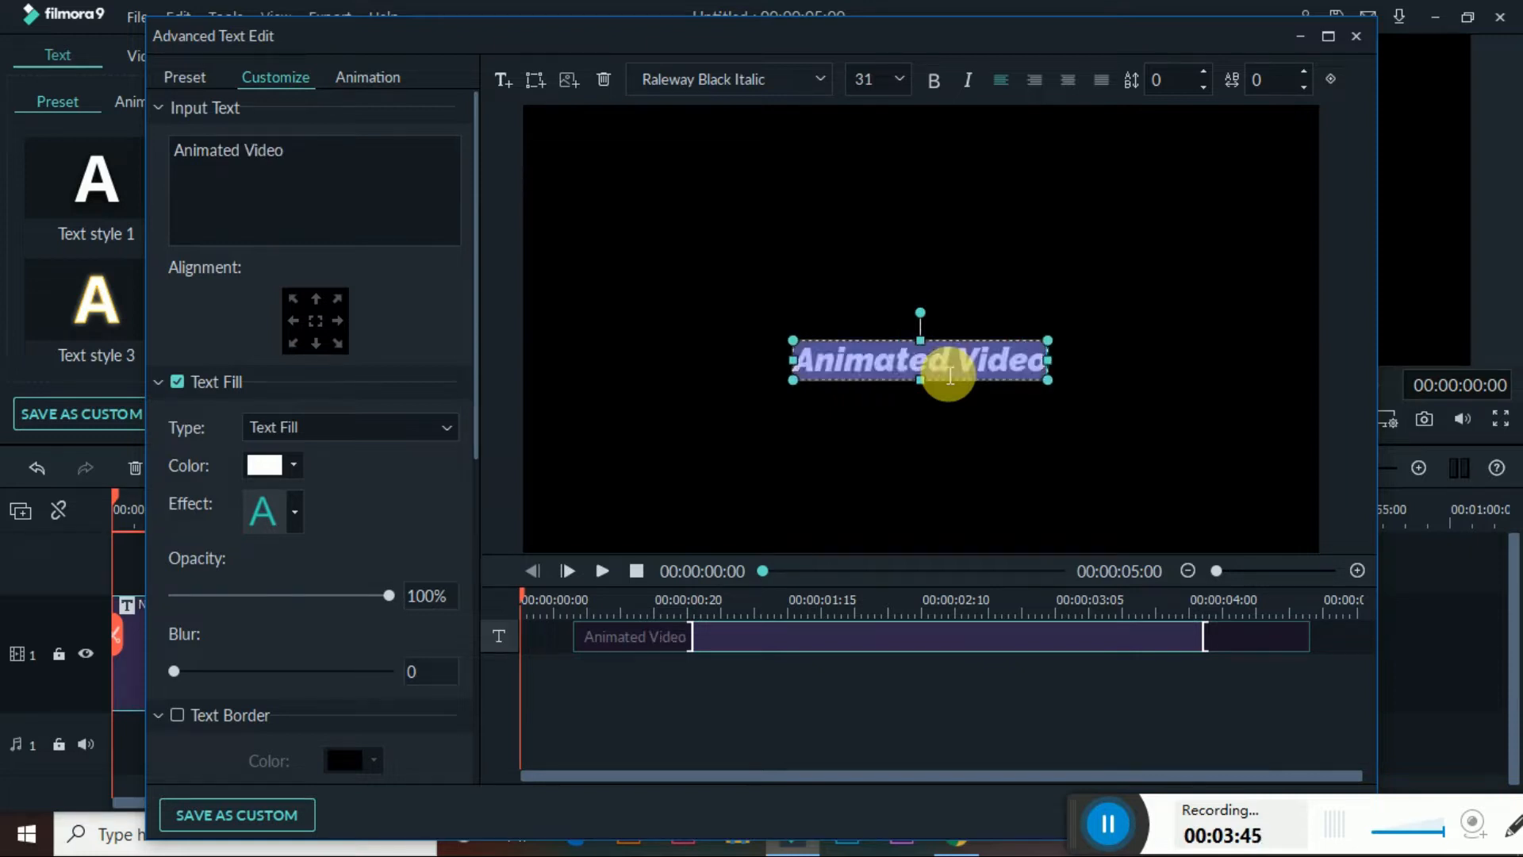
{"action": "type", "text": "futura Bk BT Book"}
{"action": "key", "text": "Return"}
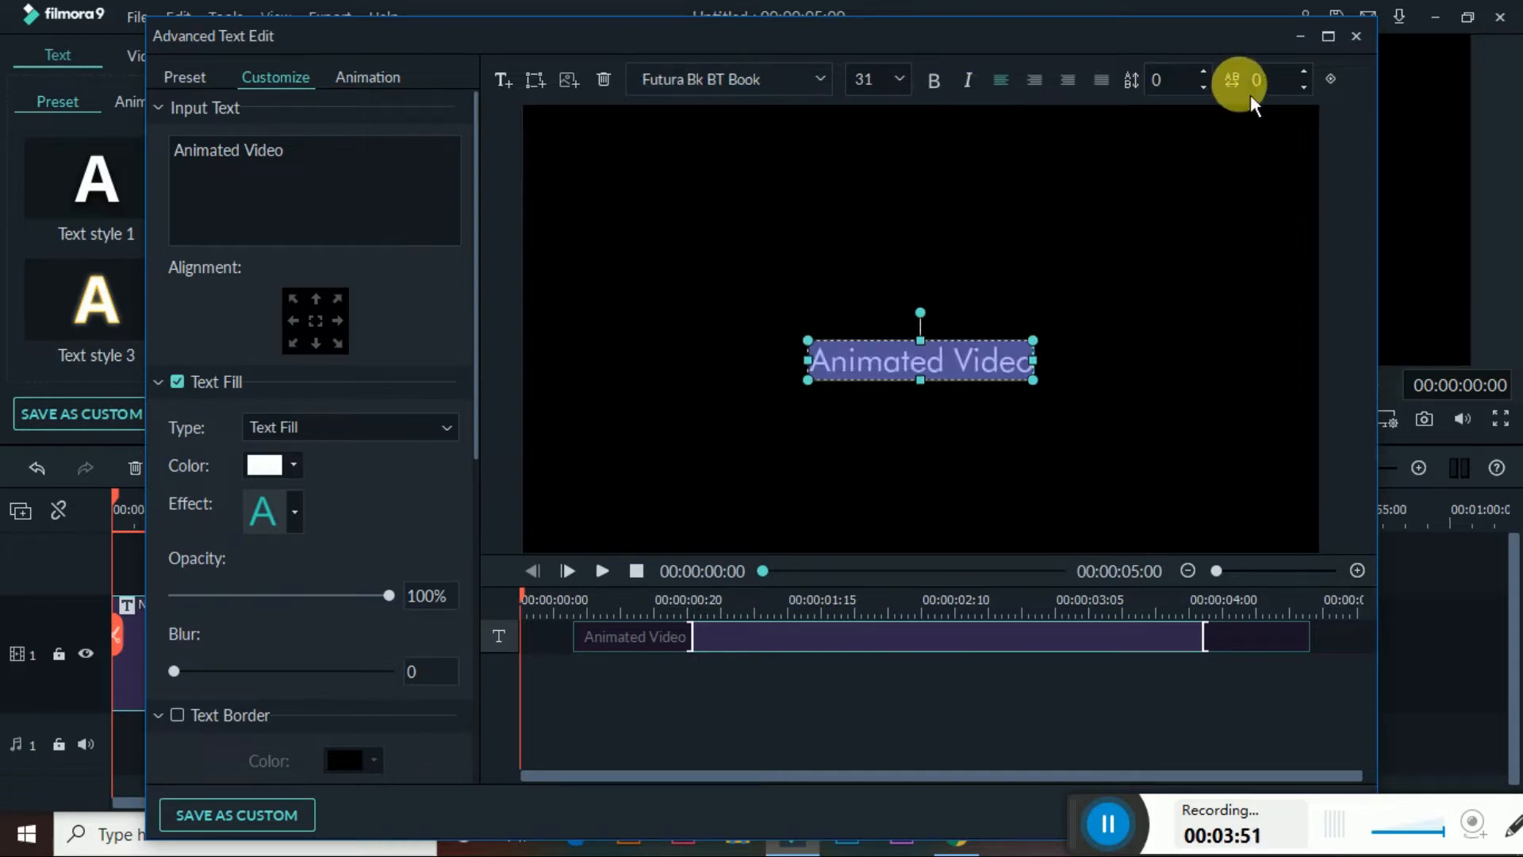
{"action": "left_click_drag", "start_coordinate": [1259, 88], "coordinate": [765, 411]}
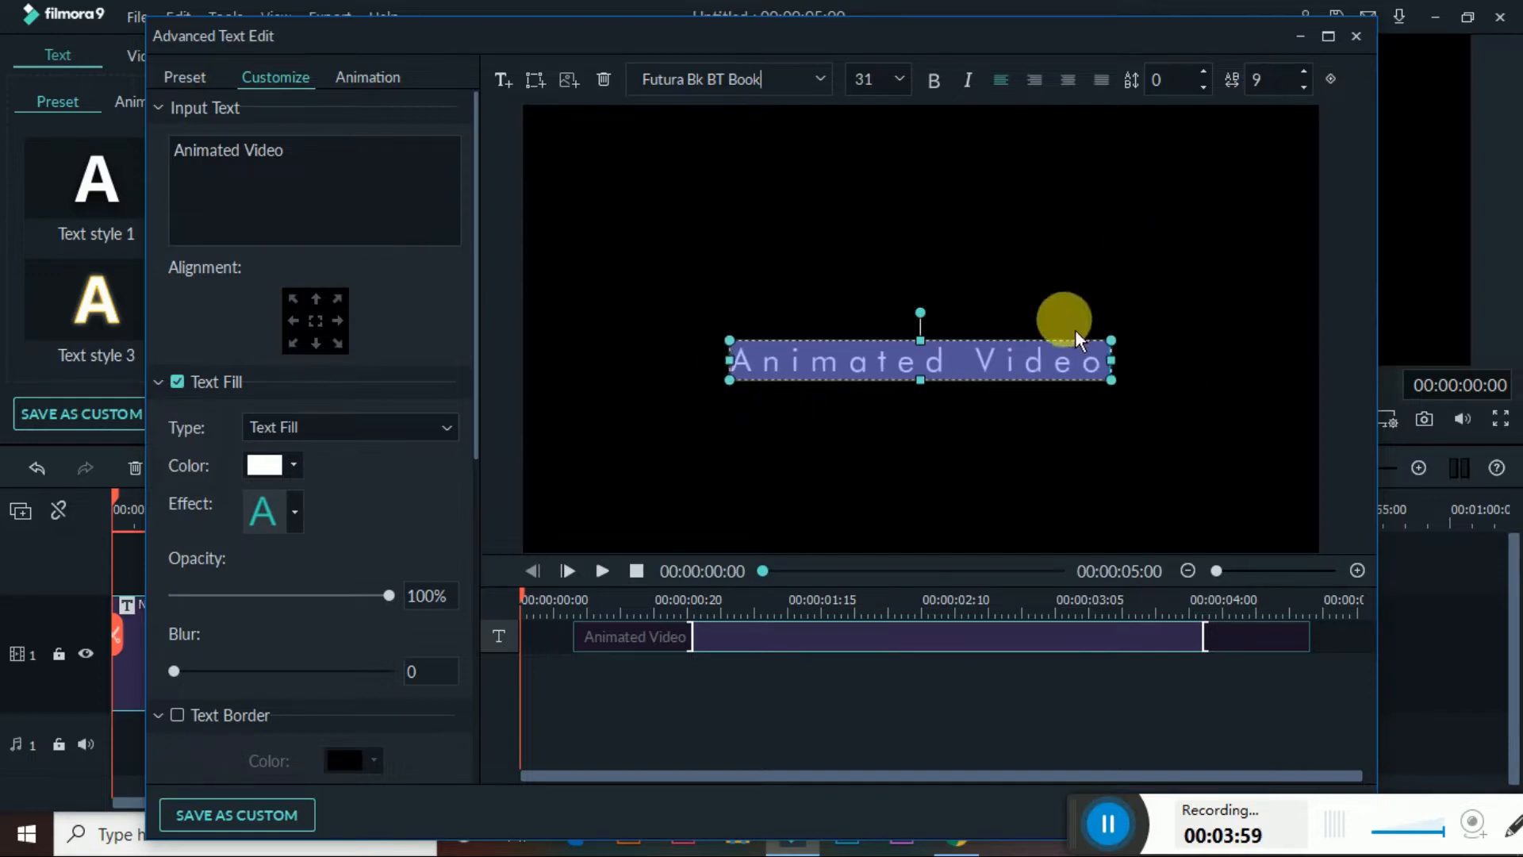
{"action": "left_click", "coordinate": [1051, 371]}
{"action": "left_click", "coordinate": [983, 315]}
{"action": "left_click", "coordinate": [949, 362]}
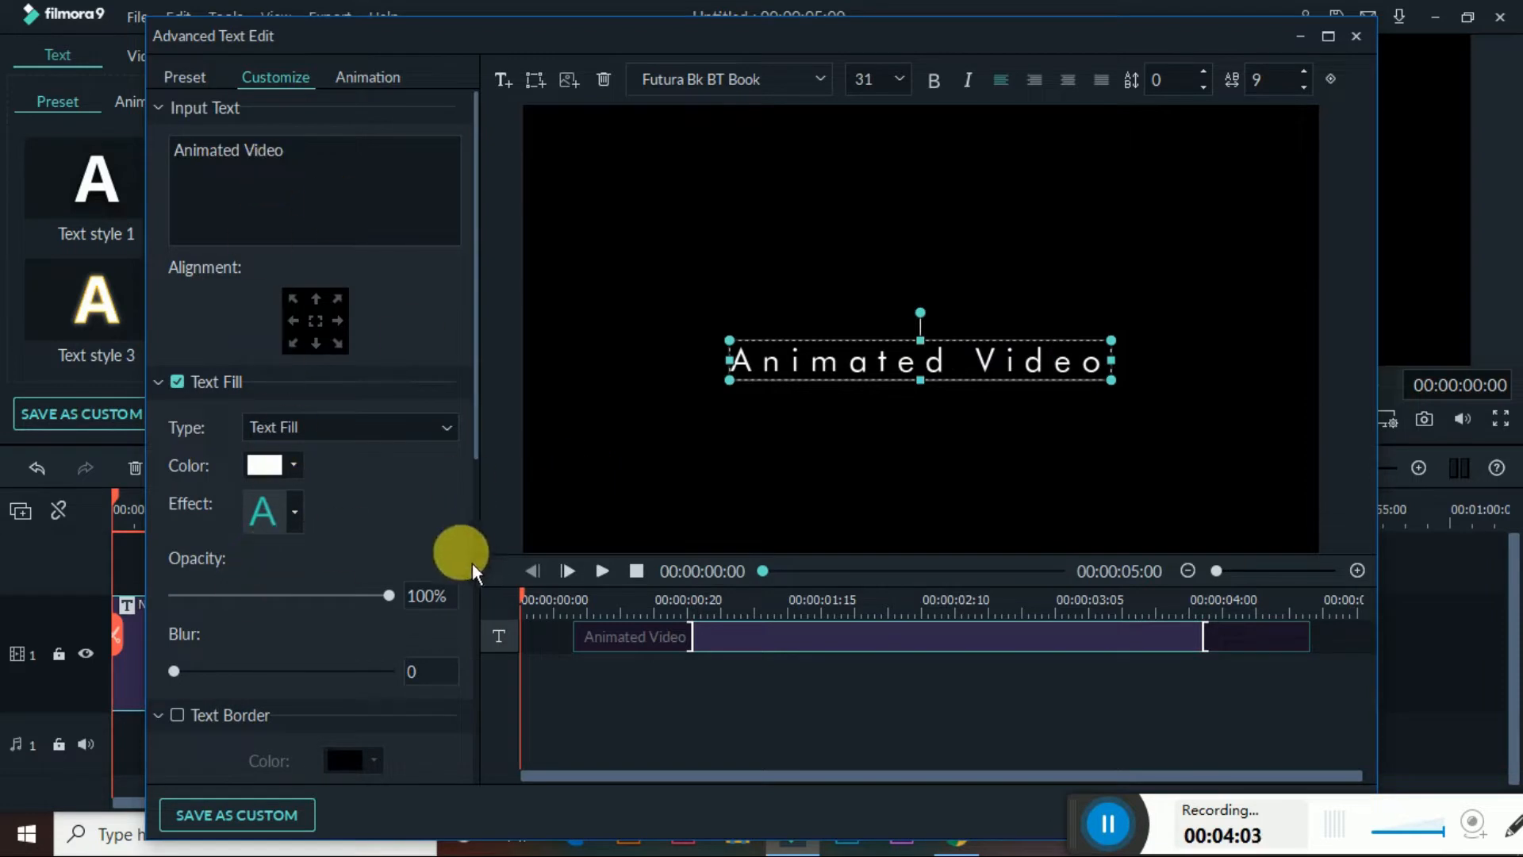
- Align the title to the exact centre of the frame
{"action": "scroll", "coordinate": [364, 525], "scroll_direction": "down", "scroll_amount": 5}
{"action": "scroll", "coordinate": [365, 525], "scroll_direction": "up", "scroll_amount": 5}
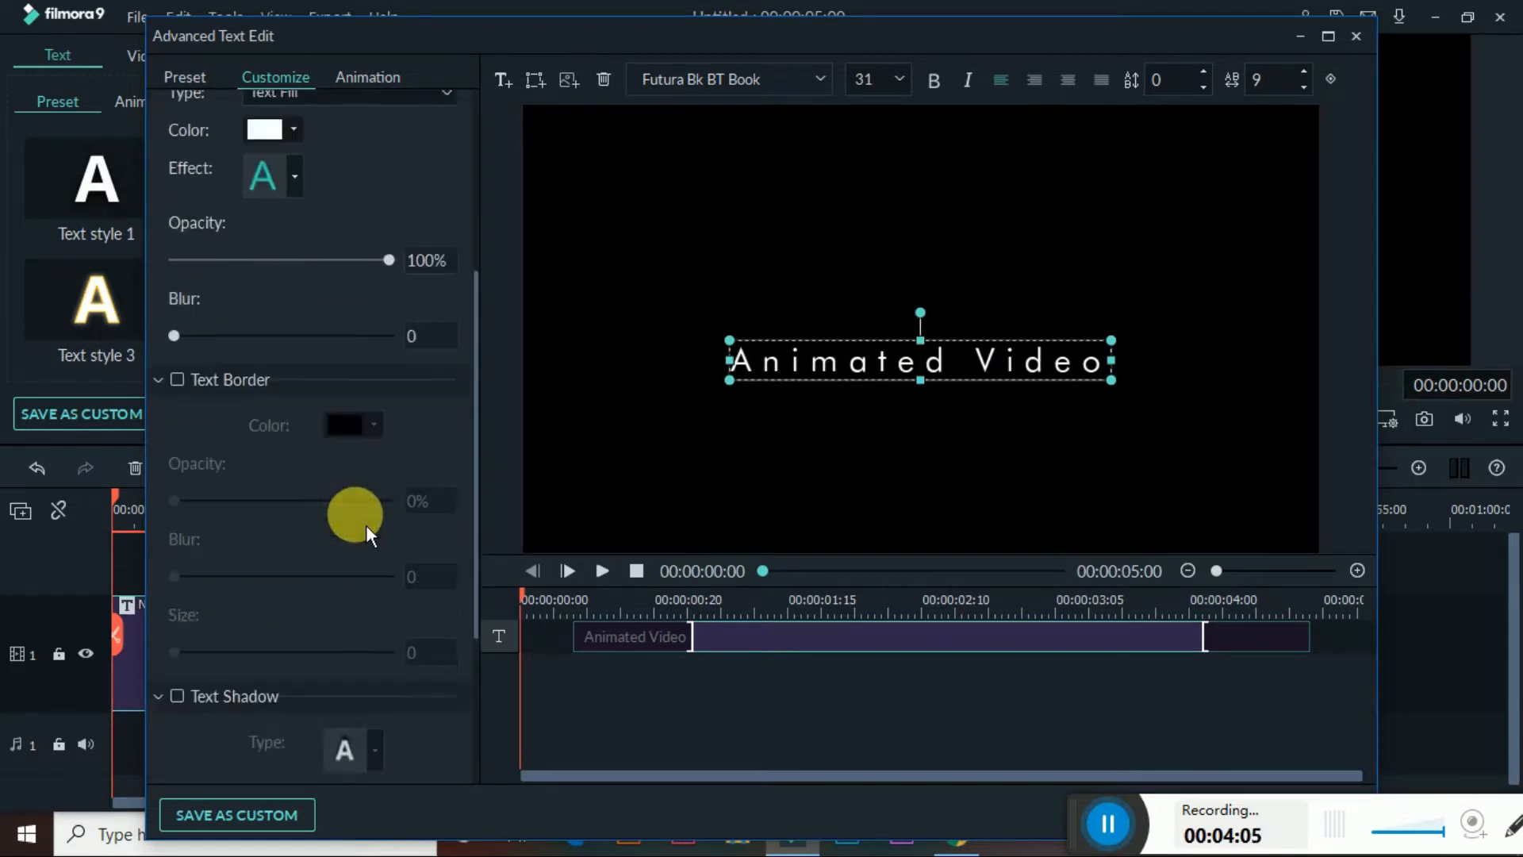
{"action": "left_click", "coordinate": [316, 320]}
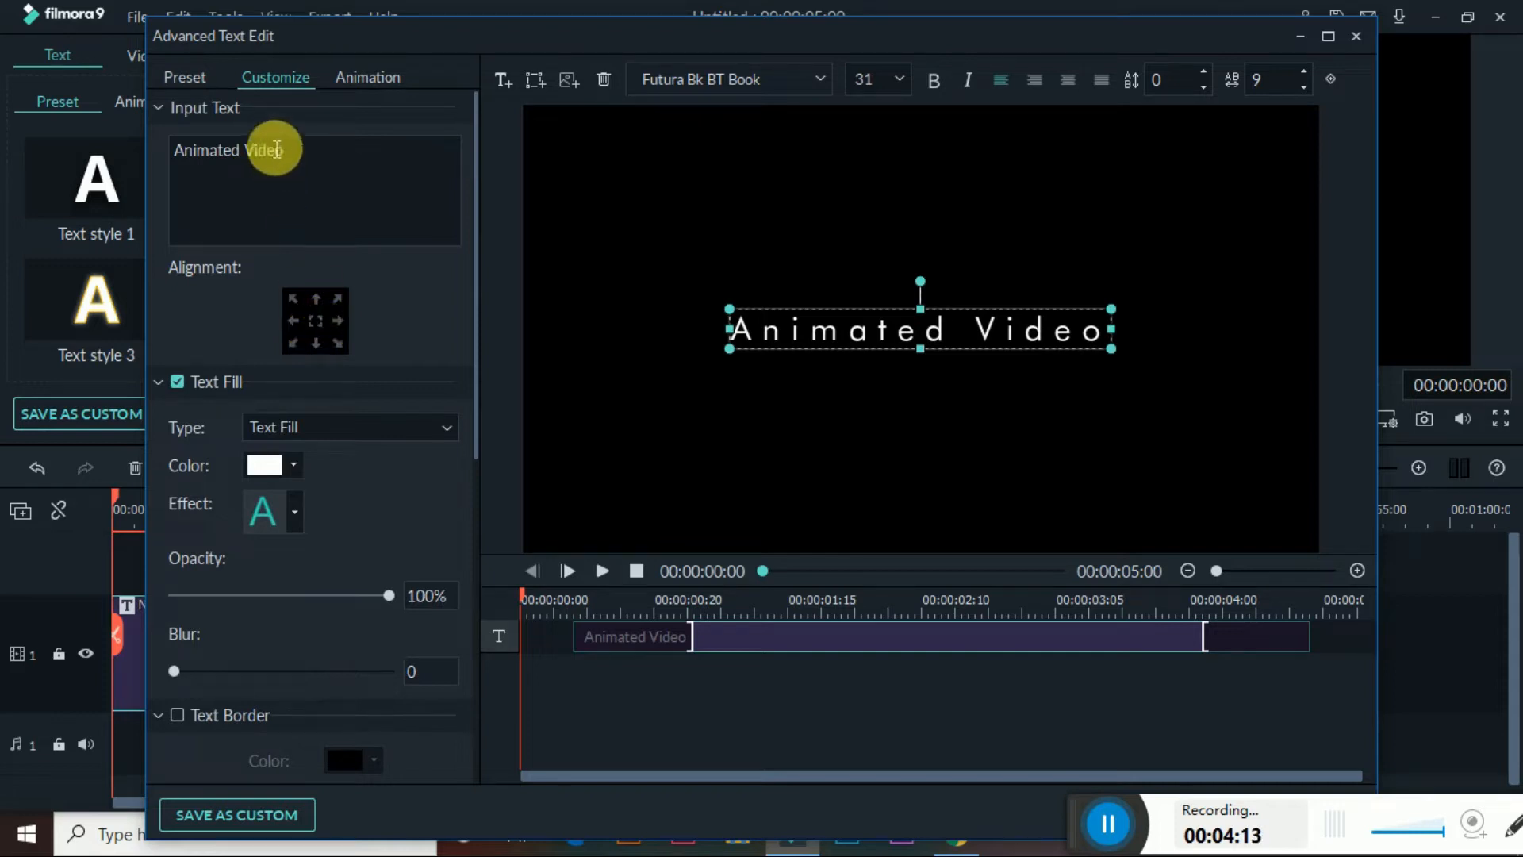
- Try the Text style 16, 14, 17 and 18 presets on the title
{"action": "left_click", "coordinate": [183, 88]}
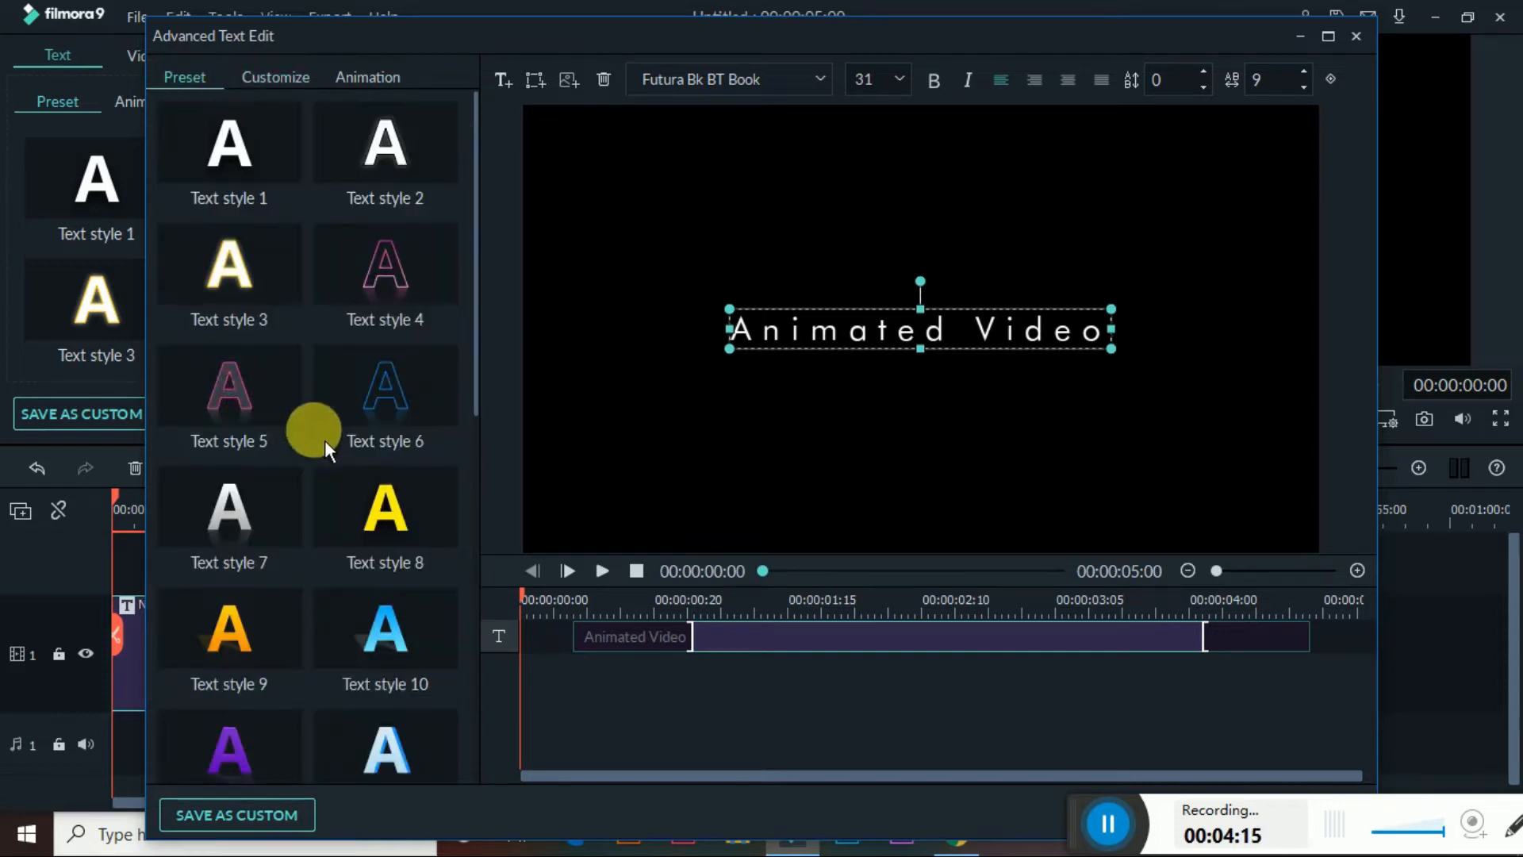
{"action": "scroll", "coordinate": [317, 432], "scroll_direction": "down", "scroll_amount": 6}
{"action": "left_click", "coordinate": [398, 248]}
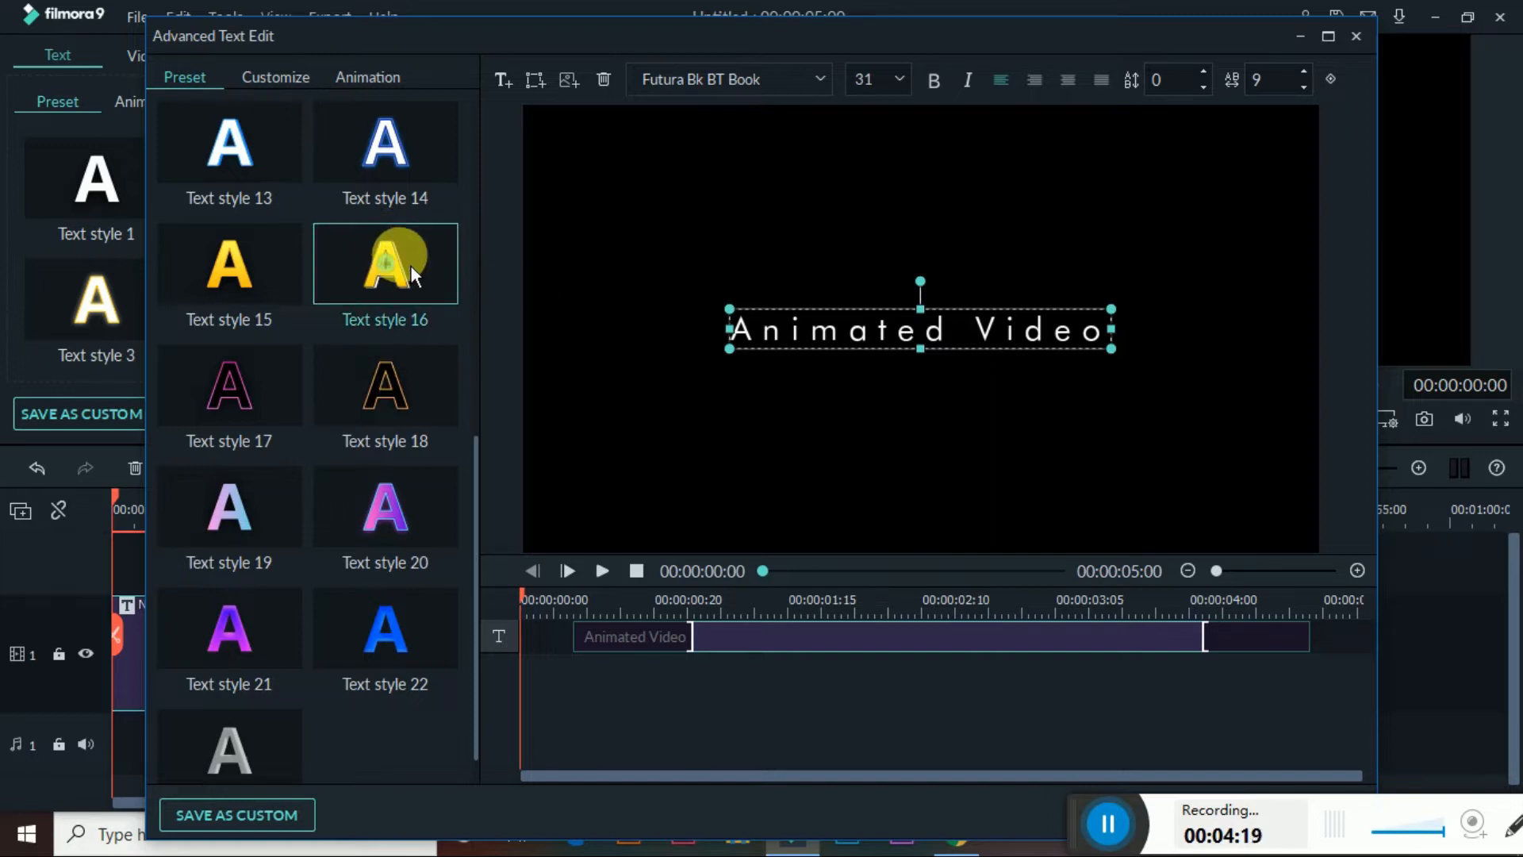
{"action": "double_click", "coordinate": [406, 287]}
{"action": "double_click", "coordinate": [399, 155]}
{"action": "double_click", "coordinate": [265, 397]}
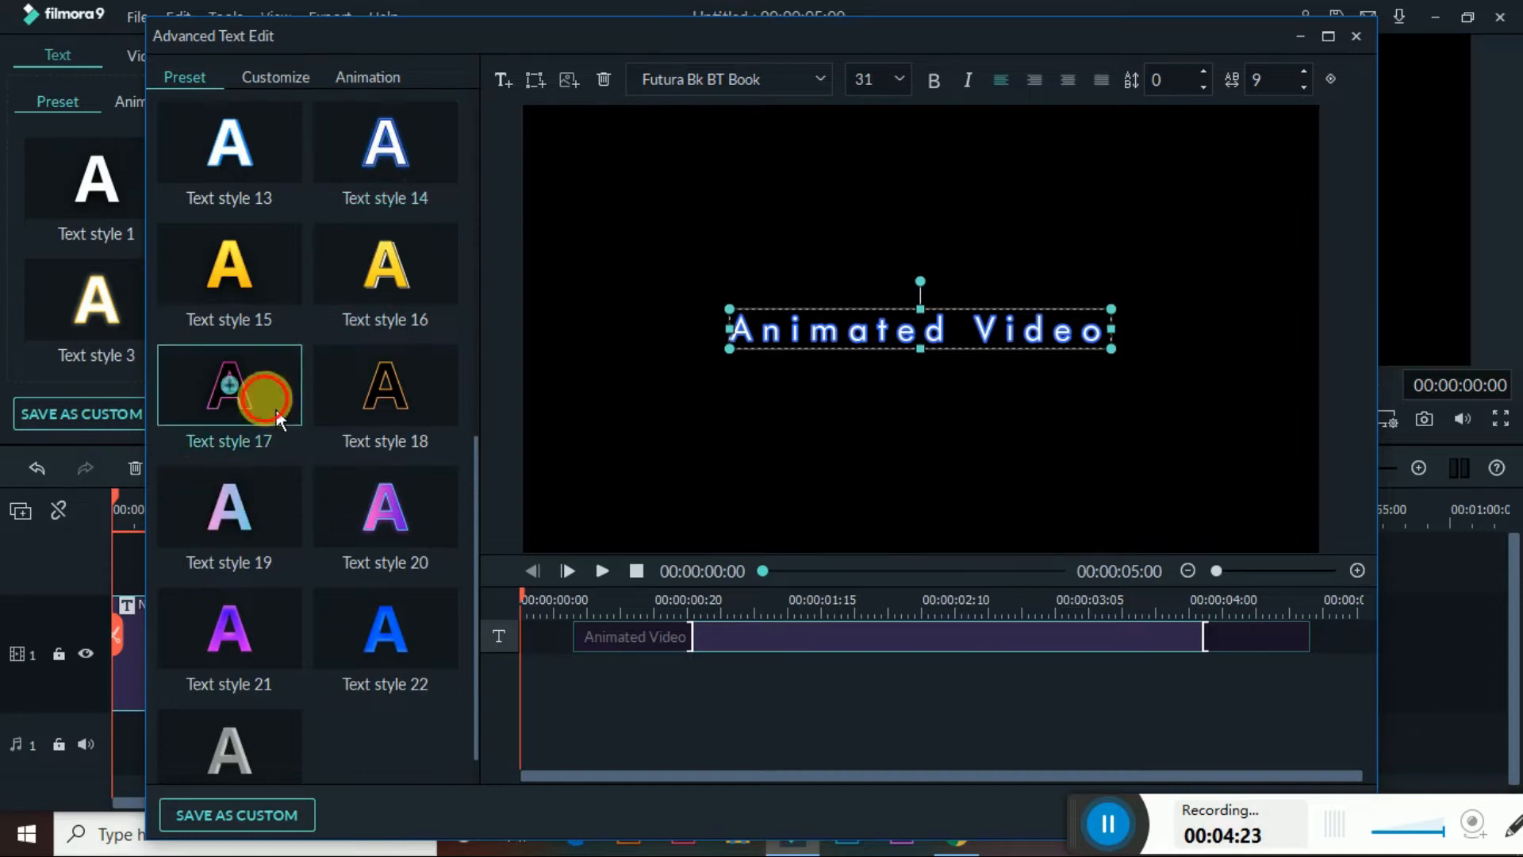
{"action": "double_click", "coordinate": [368, 408]}
- Apply the Text style 1 preset to the title and return to its customization settings
{"action": "scroll", "coordinate": [340, 512], "scroll_direction": "up", "scroll_amount": 5}
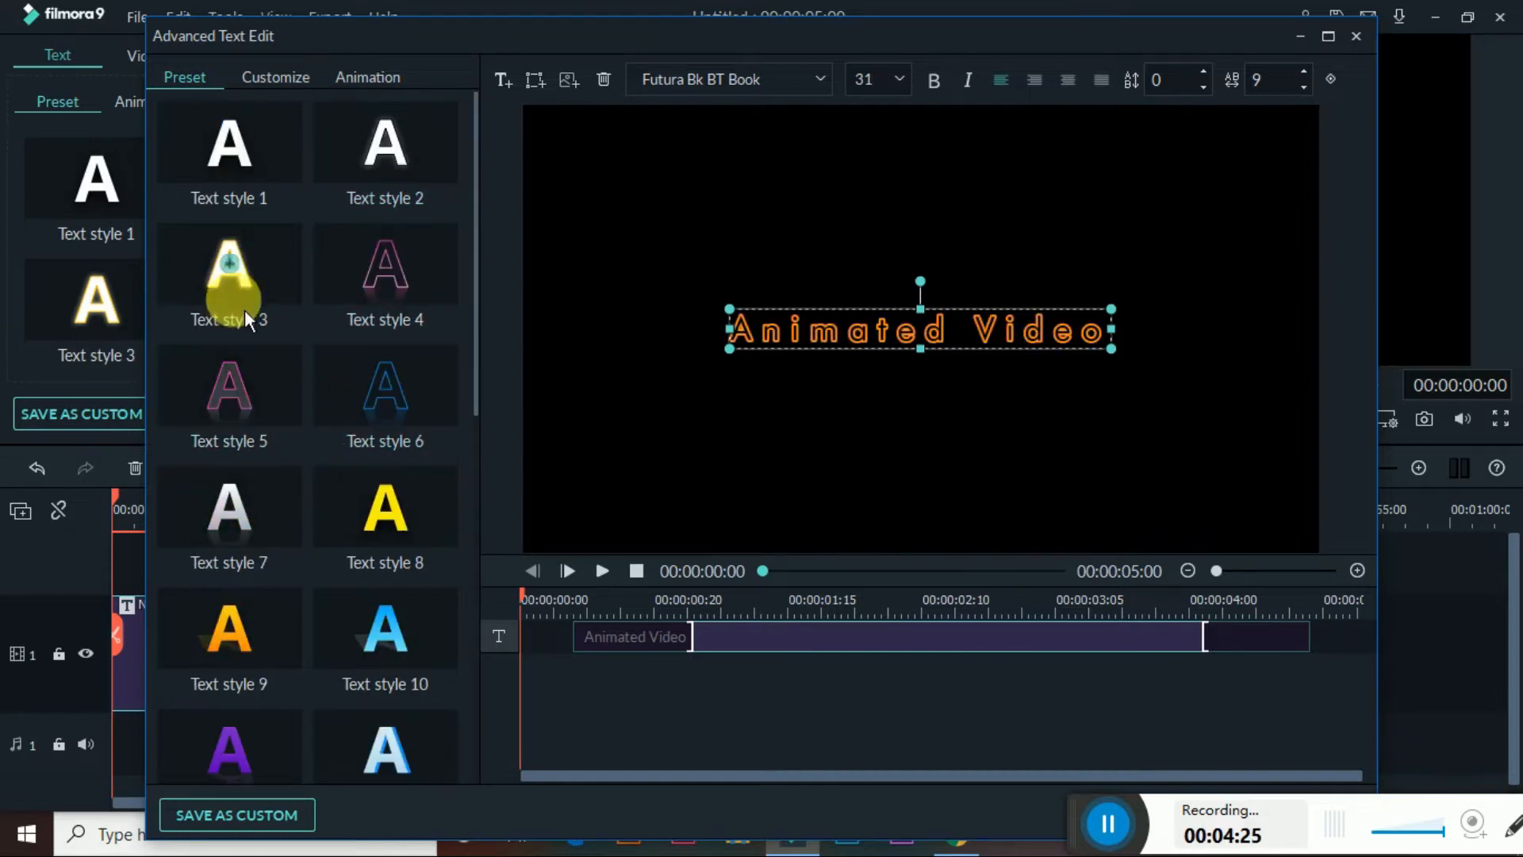
{"action": "double_click", "coordinate": [243, 155]}
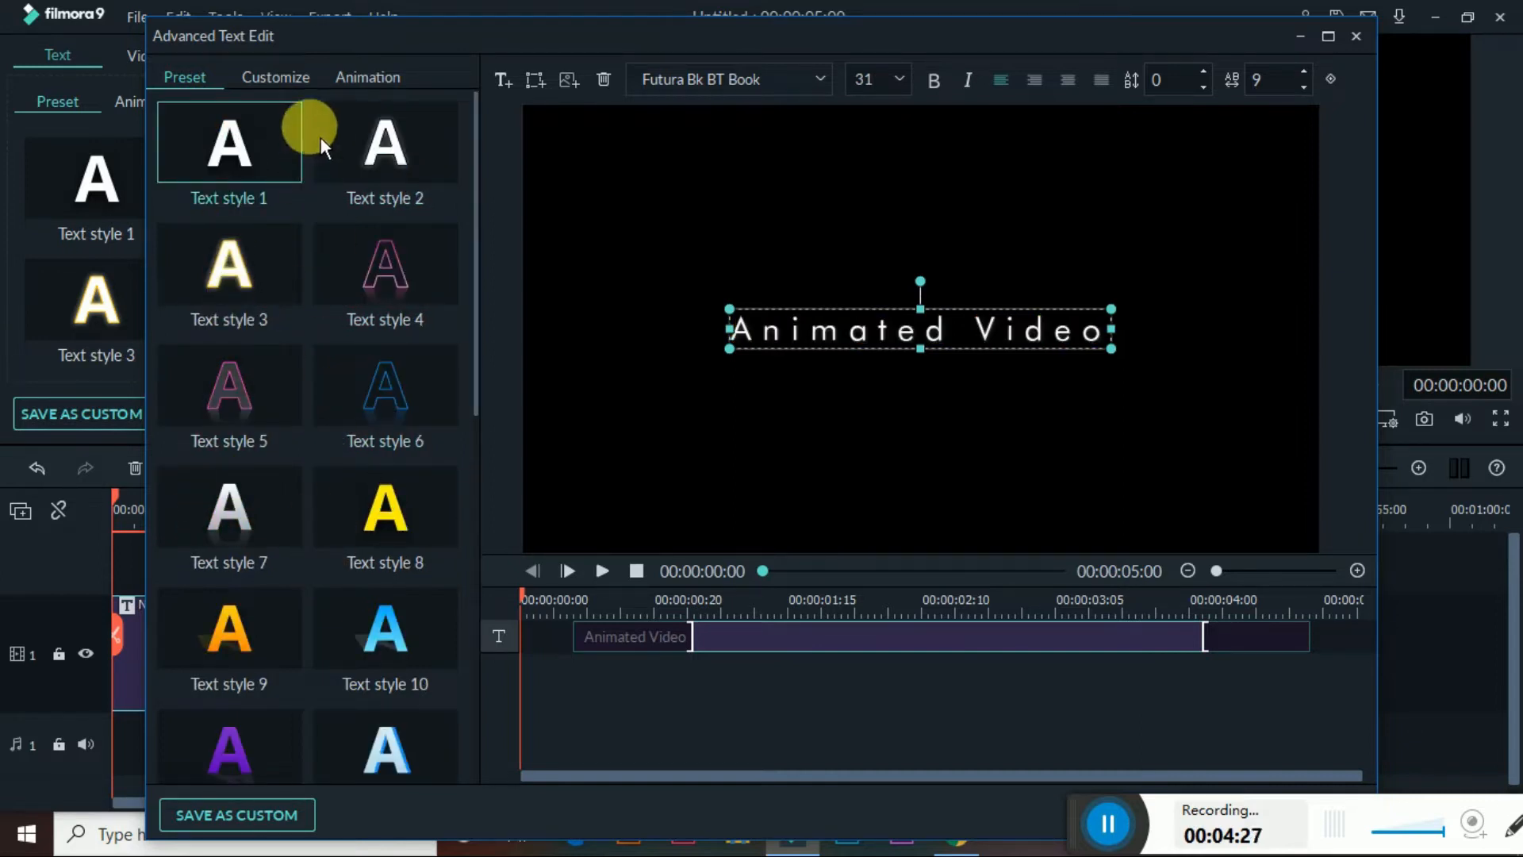
{"action": "left_click", "coordinate": [303, 85]}
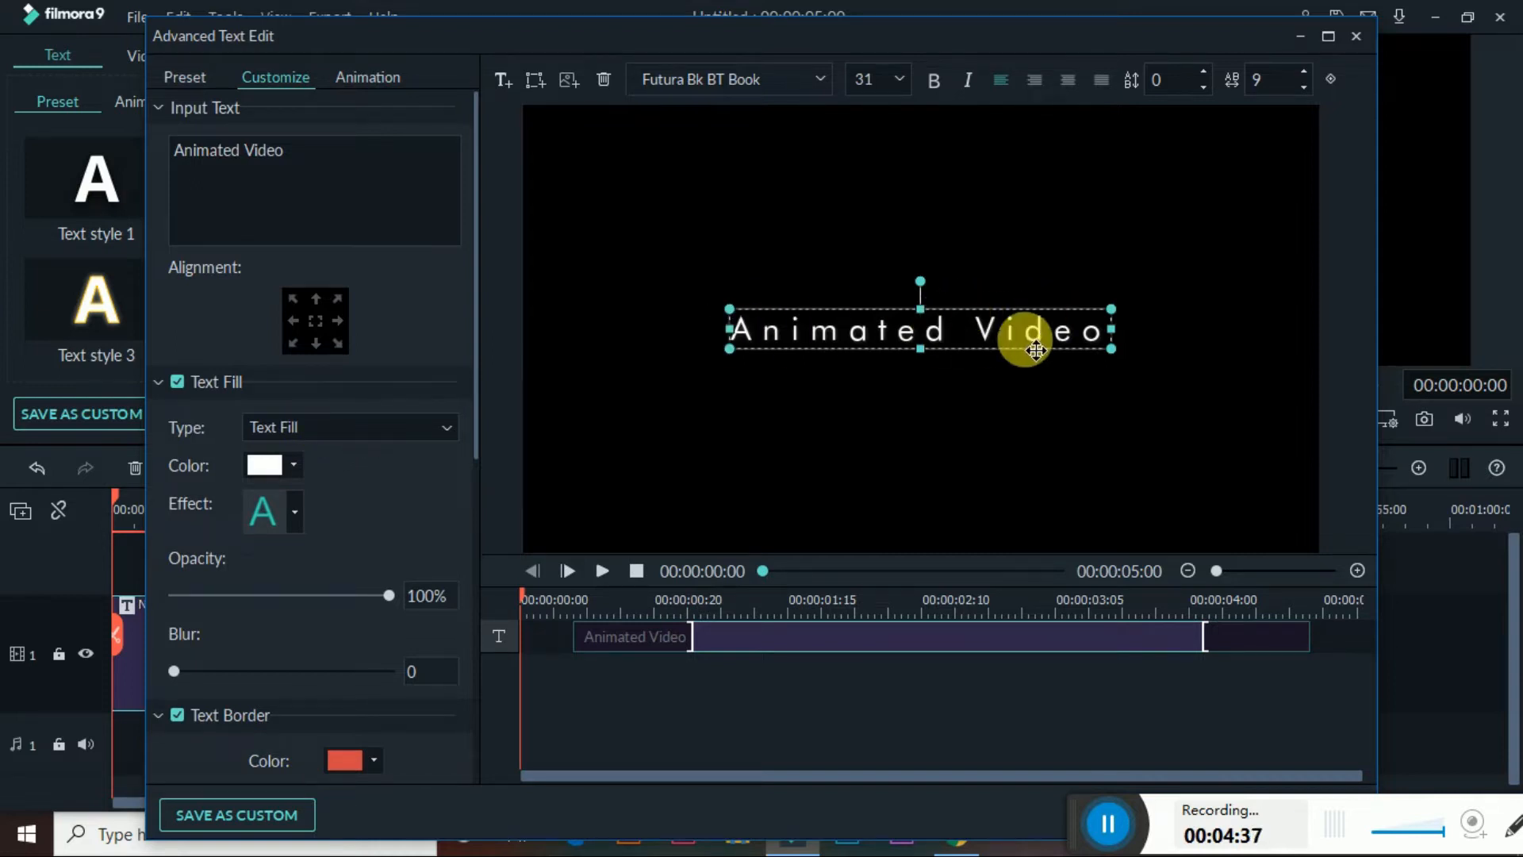
- Try an image fill on the title using image 02 from the Desktop, and switch the fill type back to Text Fill
{"action": "left_click", "coordinate": [459, 445]}
{"action": "left_click", "coordinate": [369, 501]}
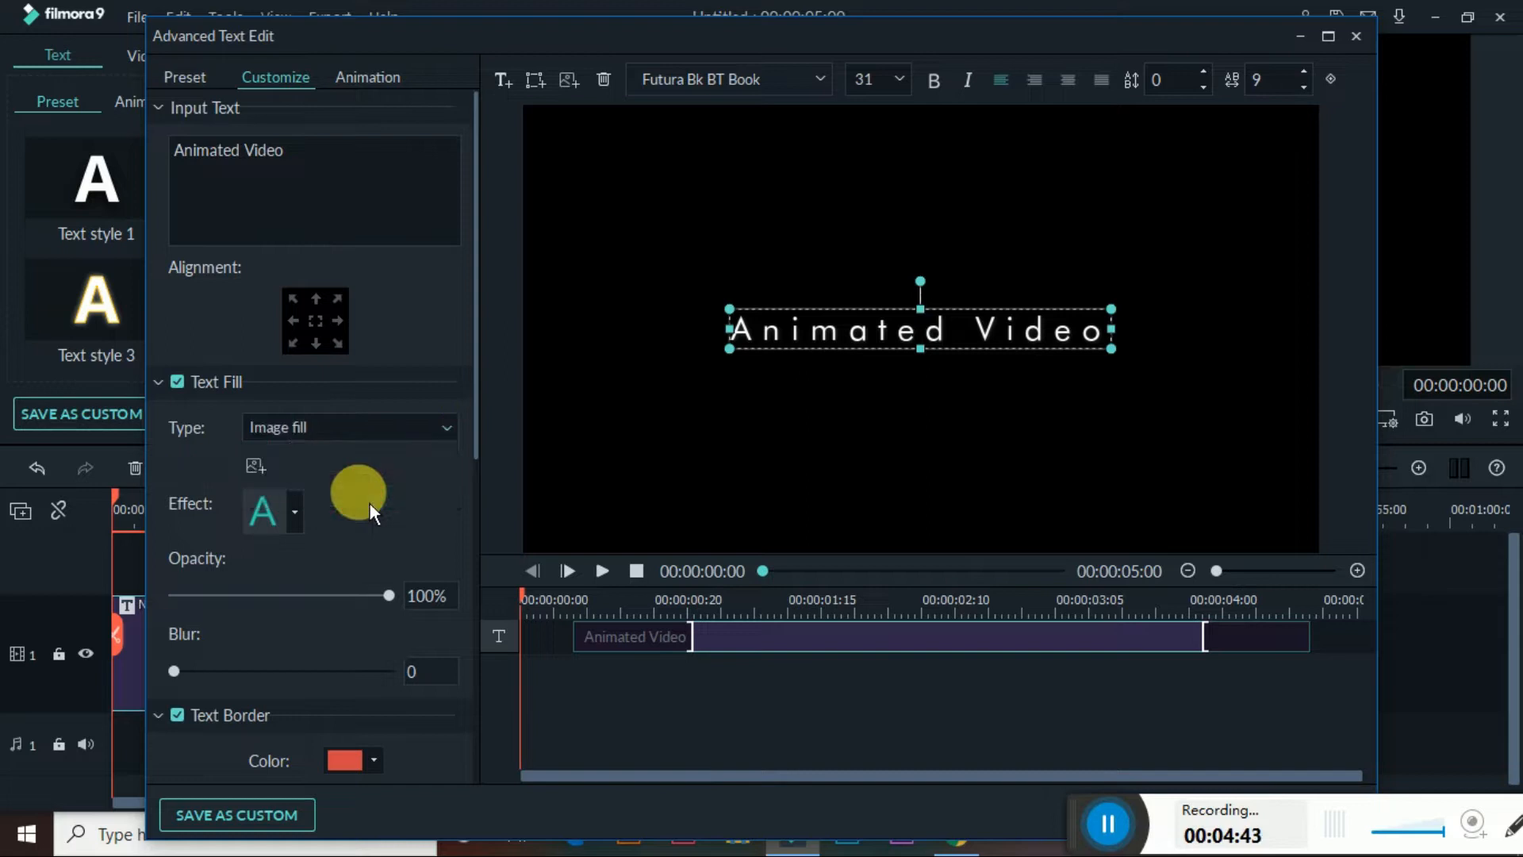
{"action": "left_click", "coordinate": [263, 478]}
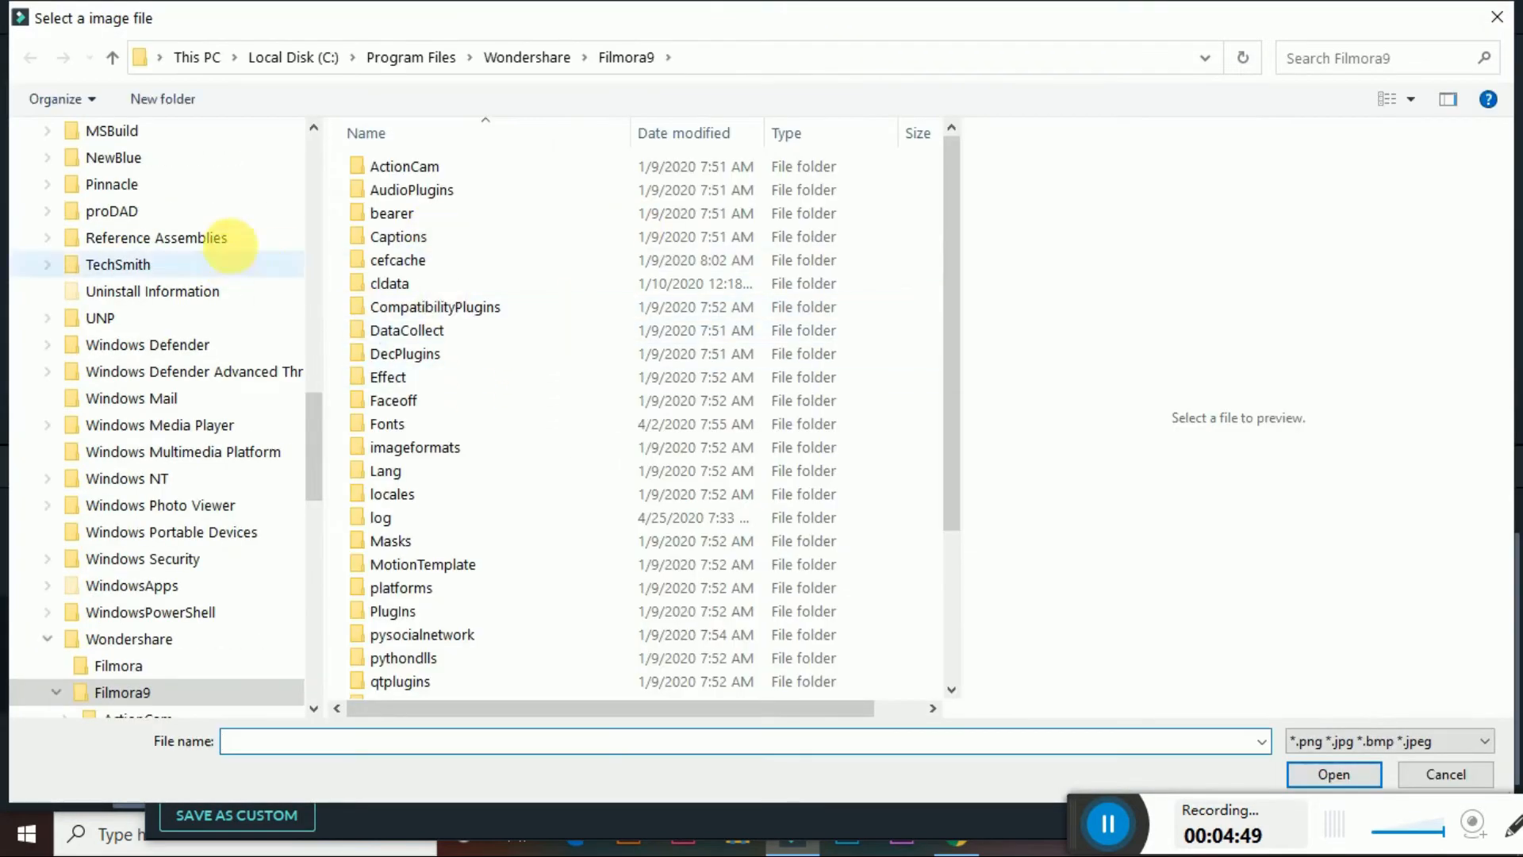
{"action": "left_click_drag", "start_coordinate": [313, 421], "coordinate": [339, 98]}
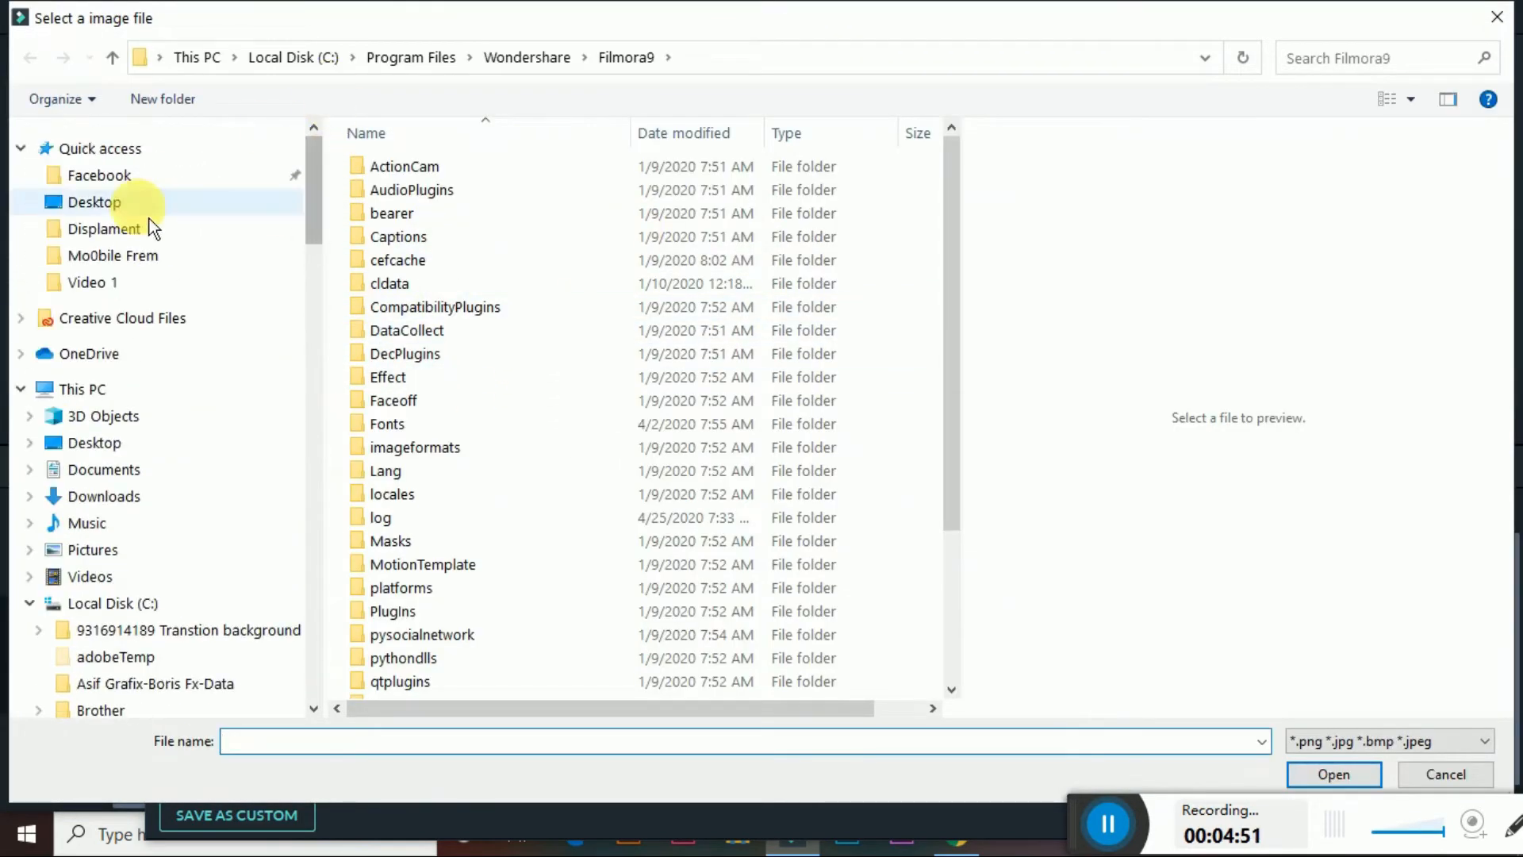
{"action": "left_click", "coordinate": [119, 203]}
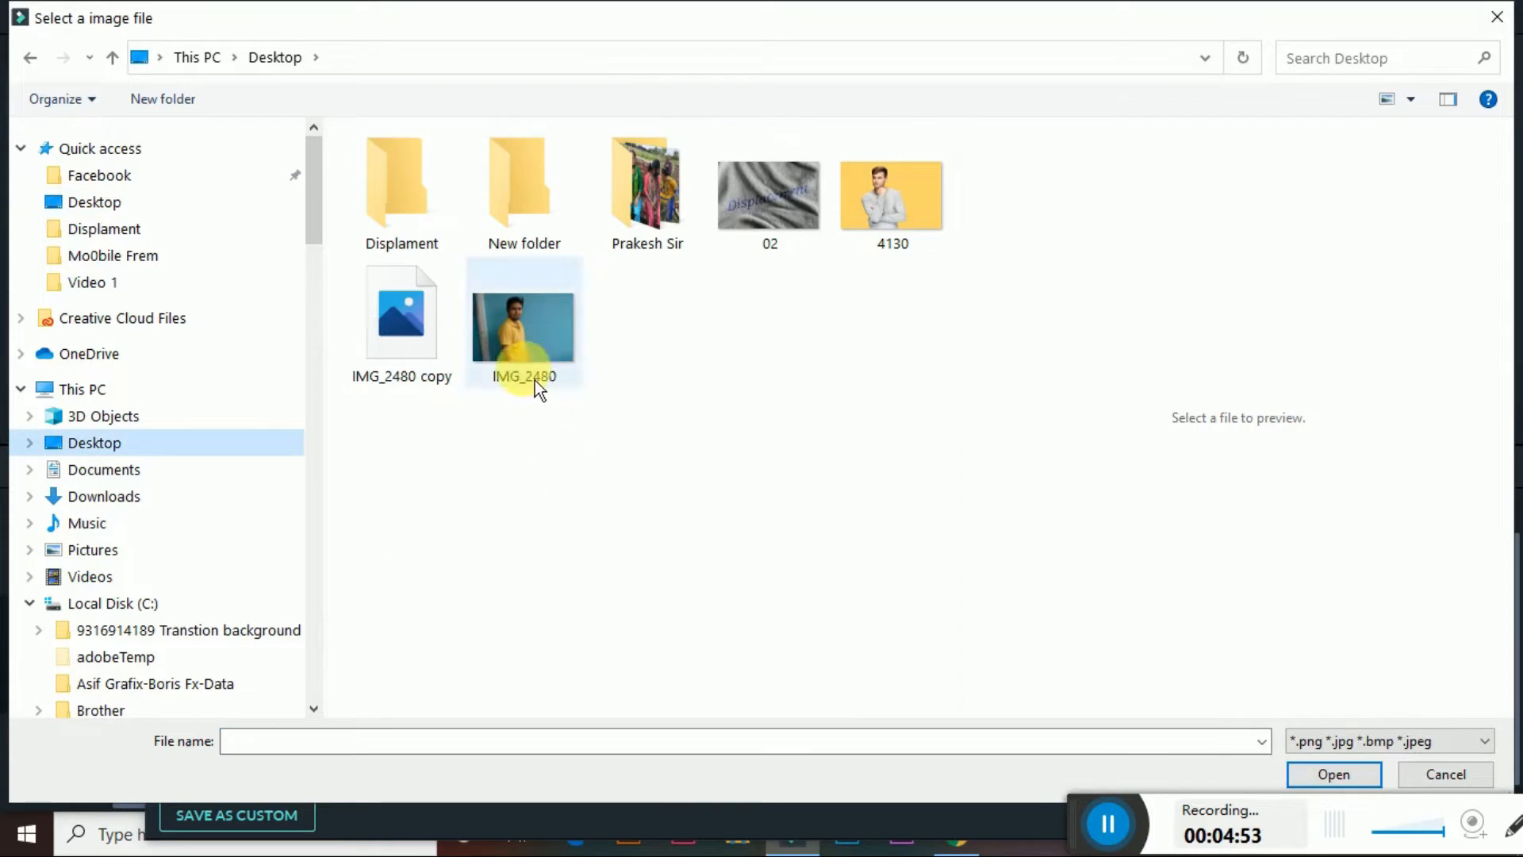
{"action": "left_click", "coordinate": [807, 212]}
{"action": "left_click", "coordinate": [1337, 776]}
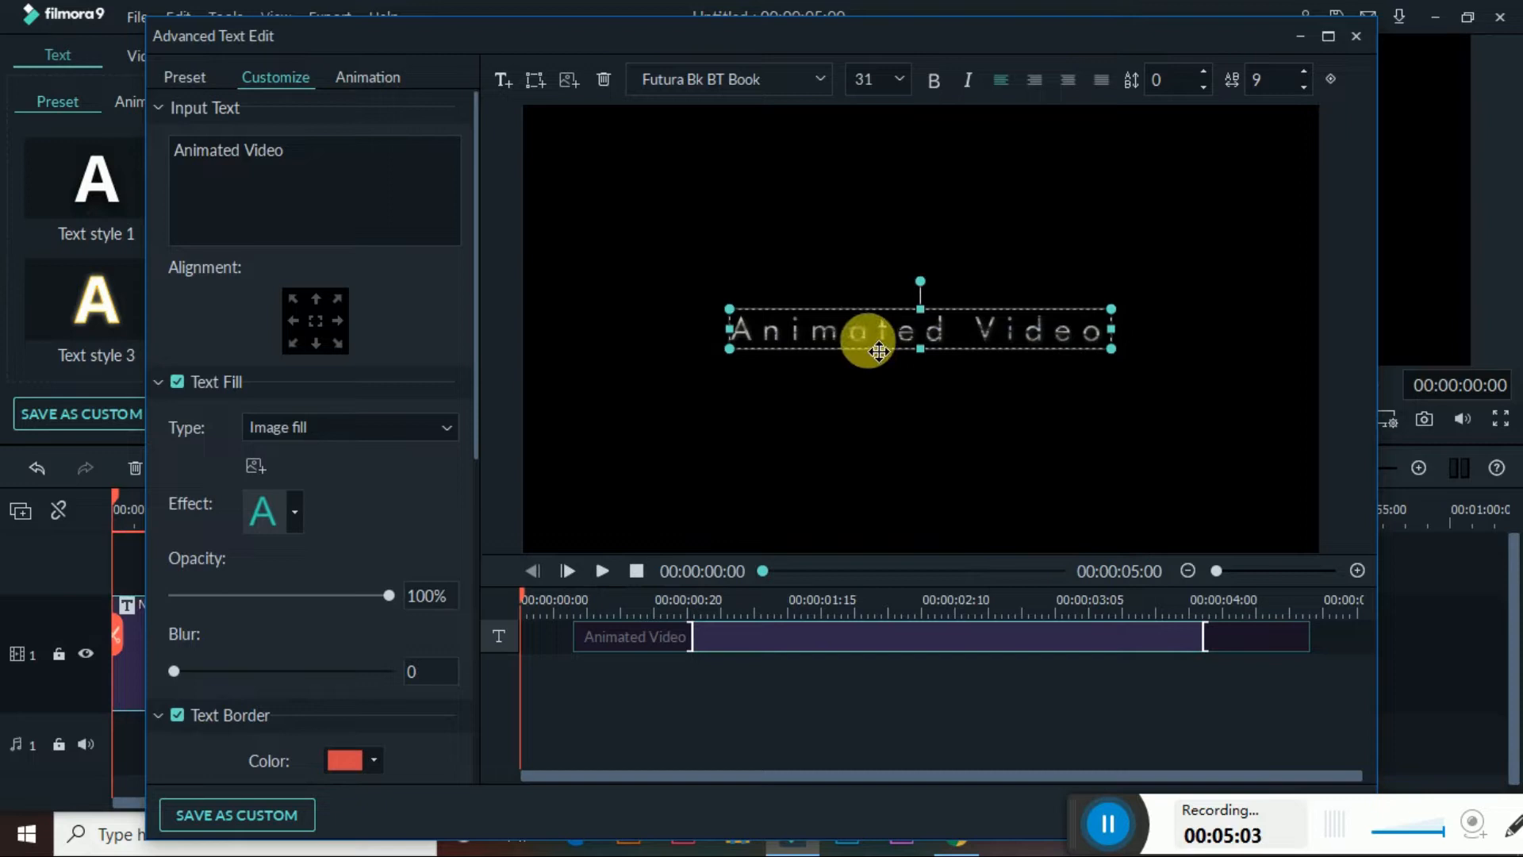
{"action": "left_click", "coordinate": [456, 442]}
{"action": "left_click", "coordinate": [346, 453]}
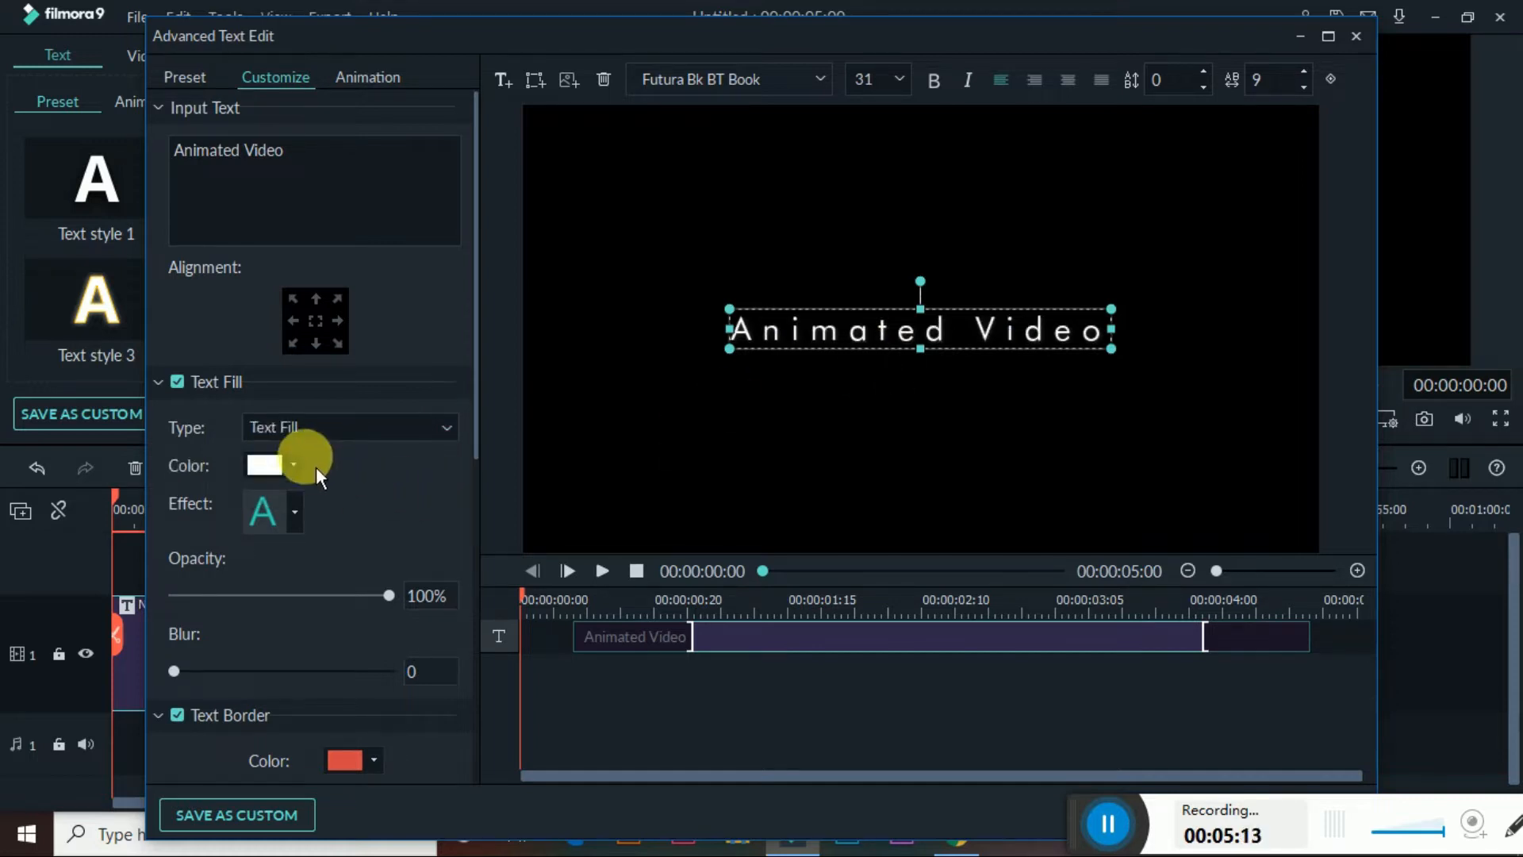
- Try dark red and light red for the title's text border, and settle on a pale lavender border color
{"action": "scroll", "coordinate": [383, 522], "scroll_direction": "down", "scroll_amount": 3}
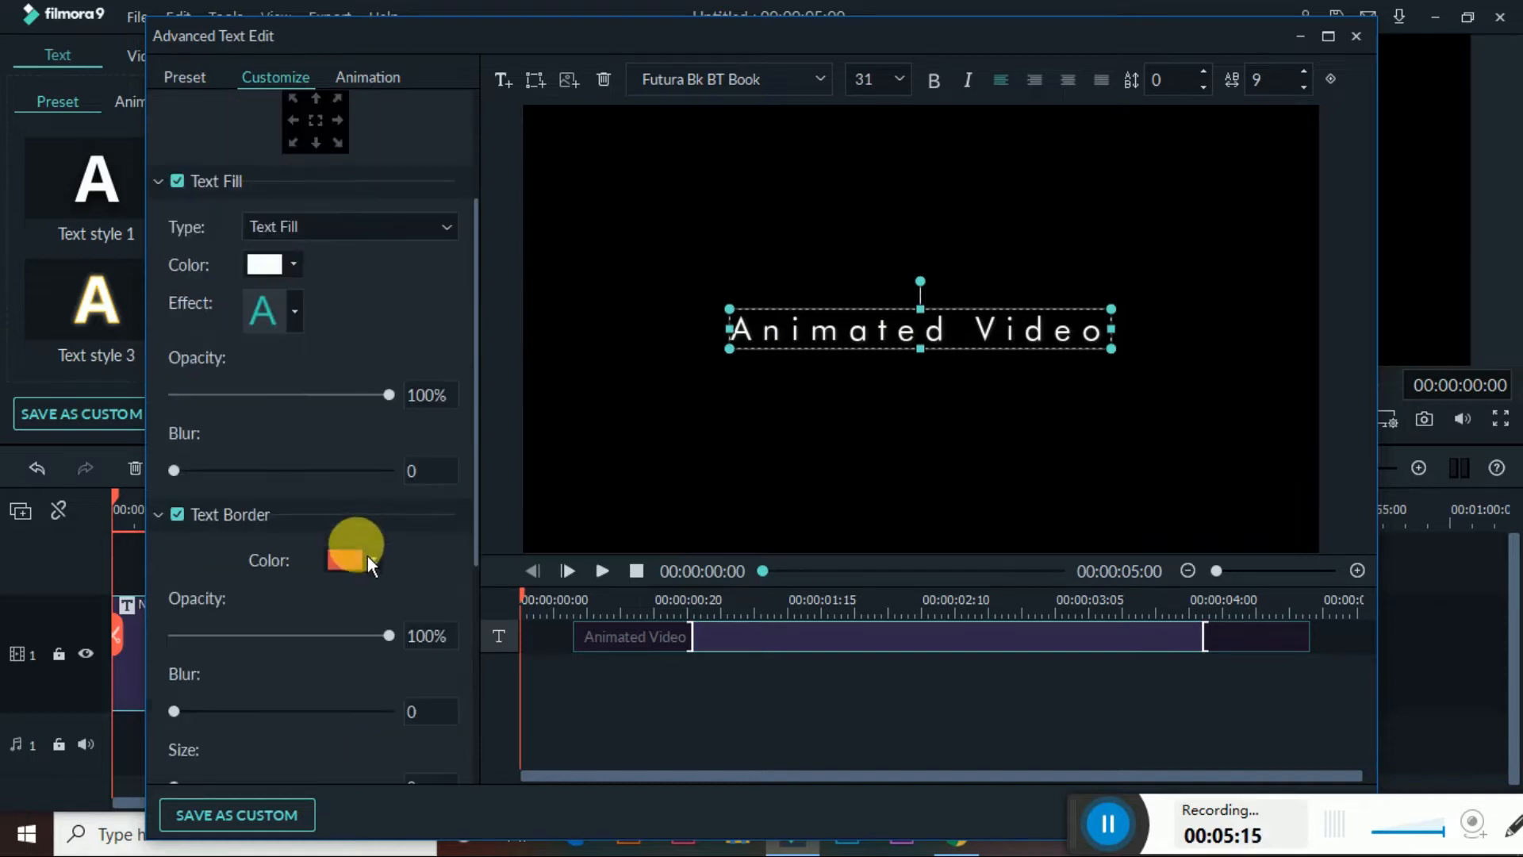
{"action": "left_click", "coordinate": [385, 574]}
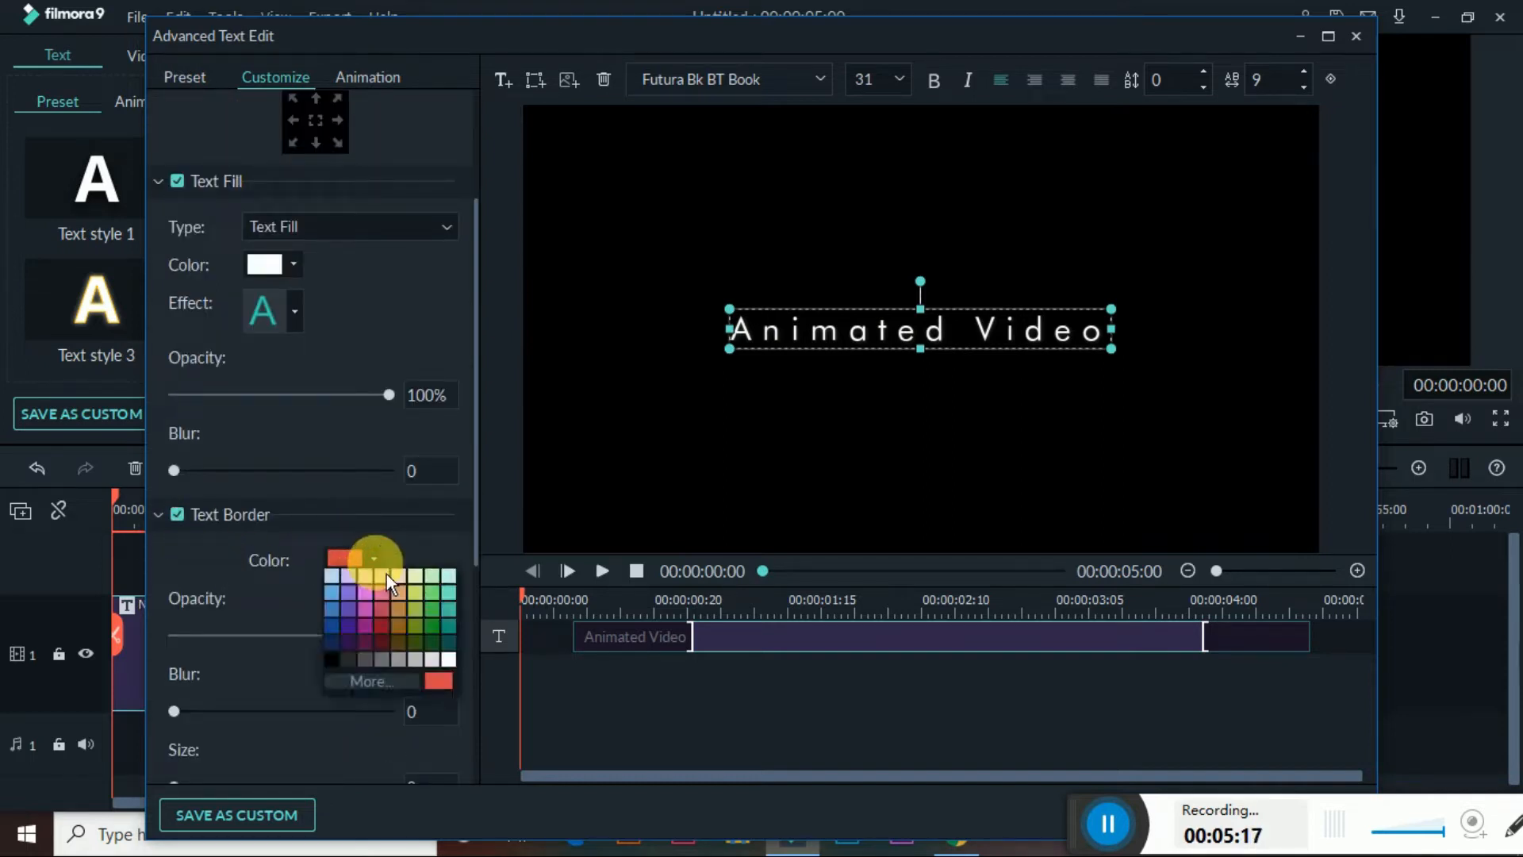
{"action": "left_click", "coordinate": [389, 633]}
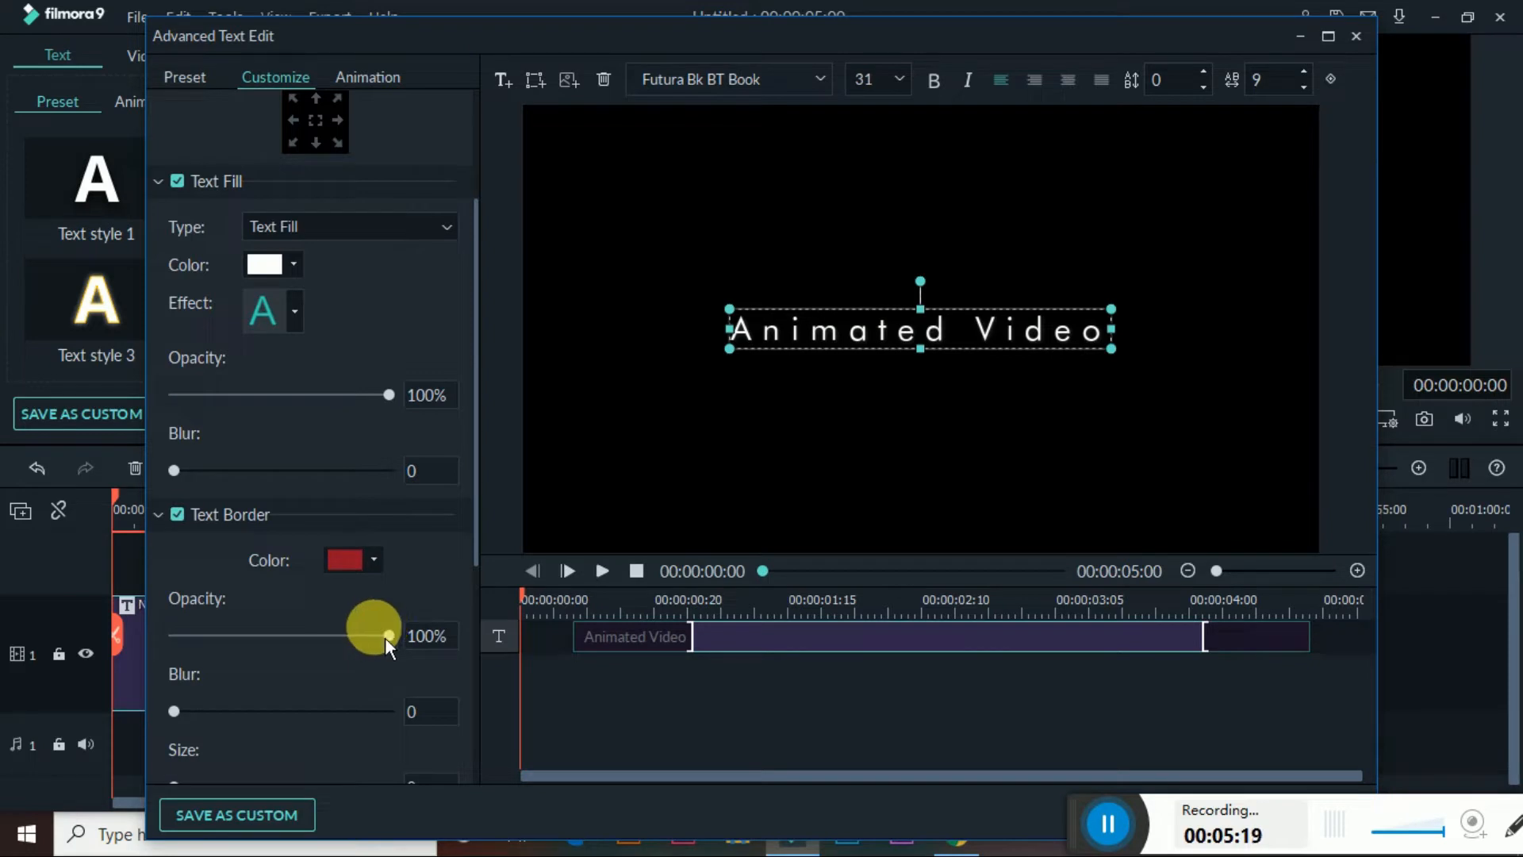
{"action": "left_click", "coordinate": [388, 573]}
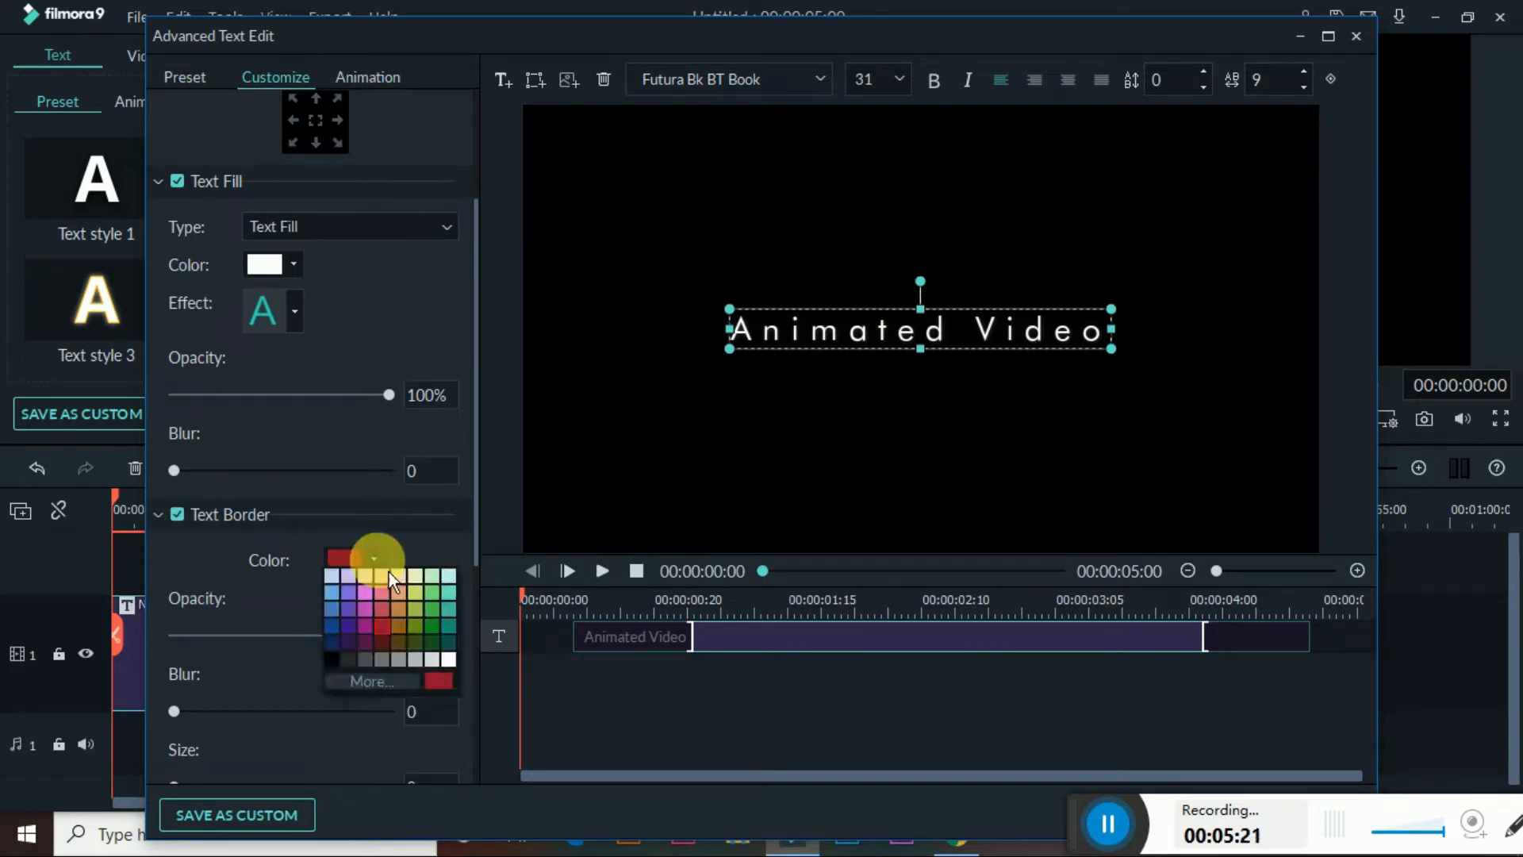
{"action": "left_click", "coordinate": [387, 617]}
{"action": "left_click", "coordinate": [365, 550]}
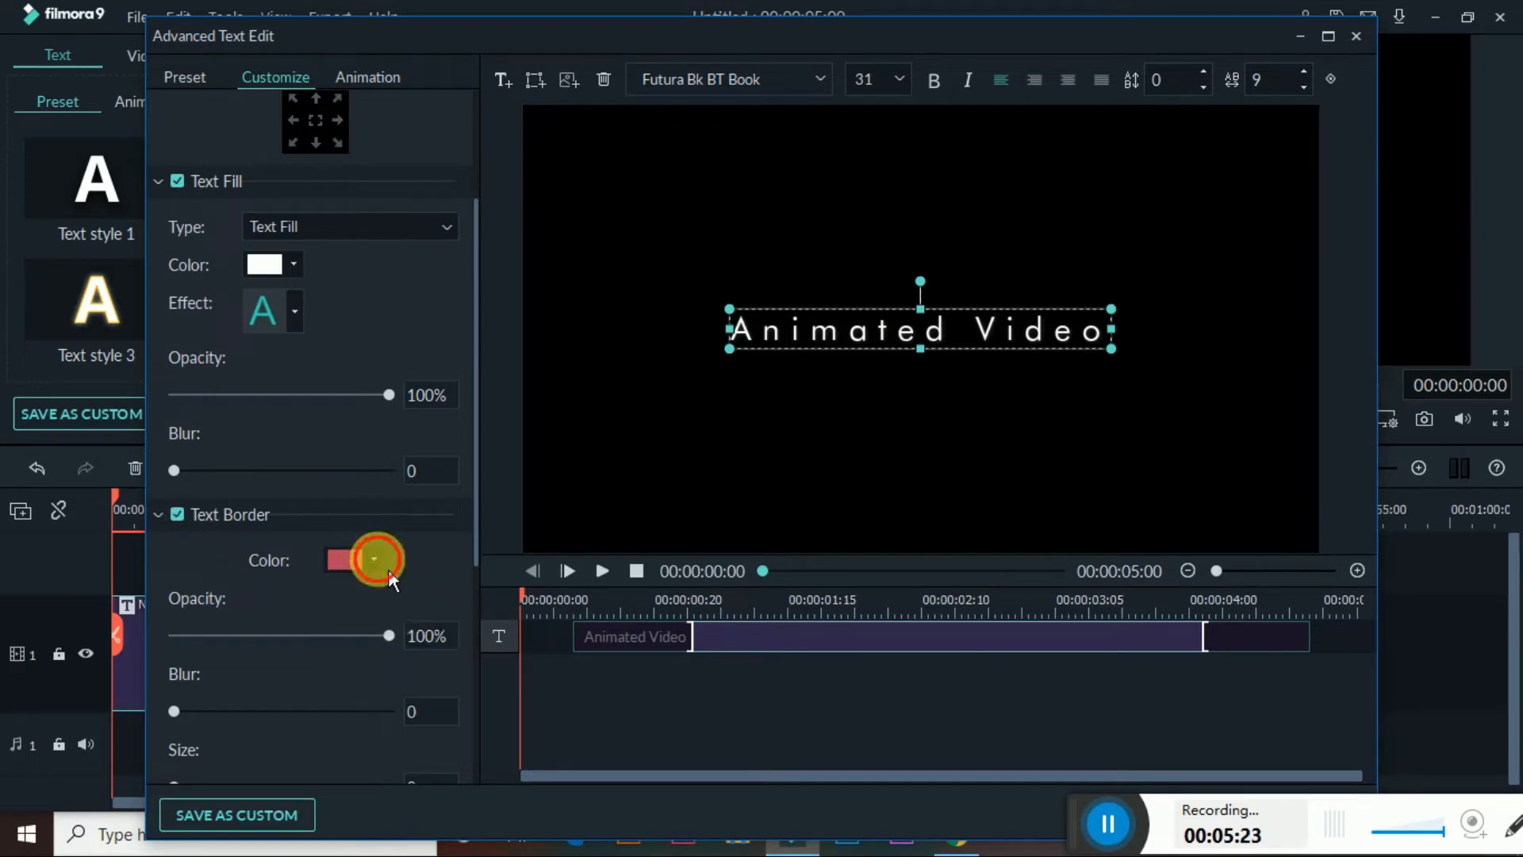
{"action": "left_click", "coordinate": [344, 586]}
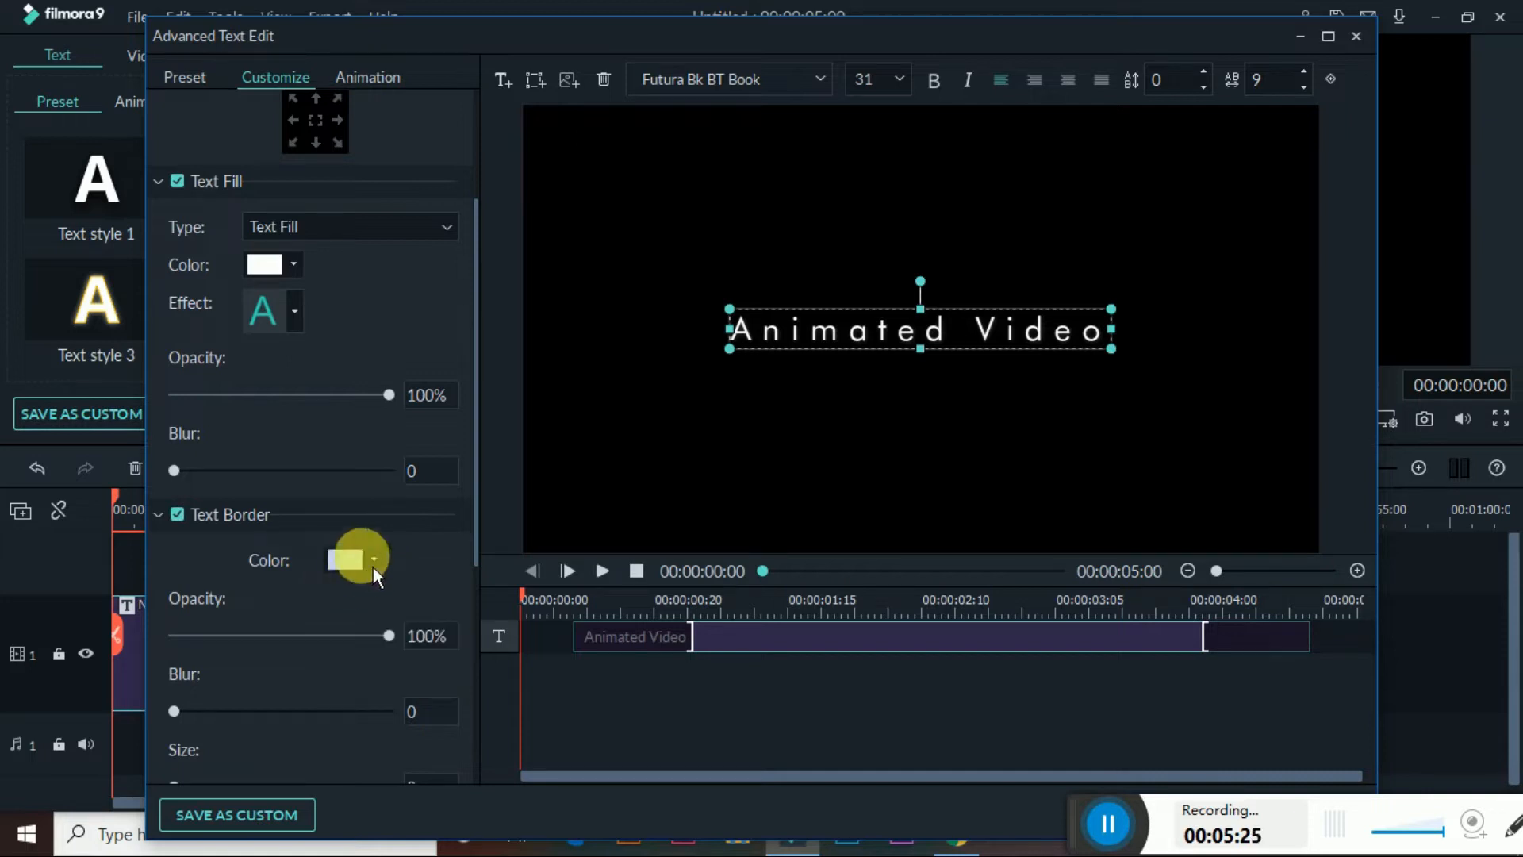
- Set the title's text border color to light blue, and review the remaining border and shadow settings
{"action": "left_click", "coordinate": [378, 557]}
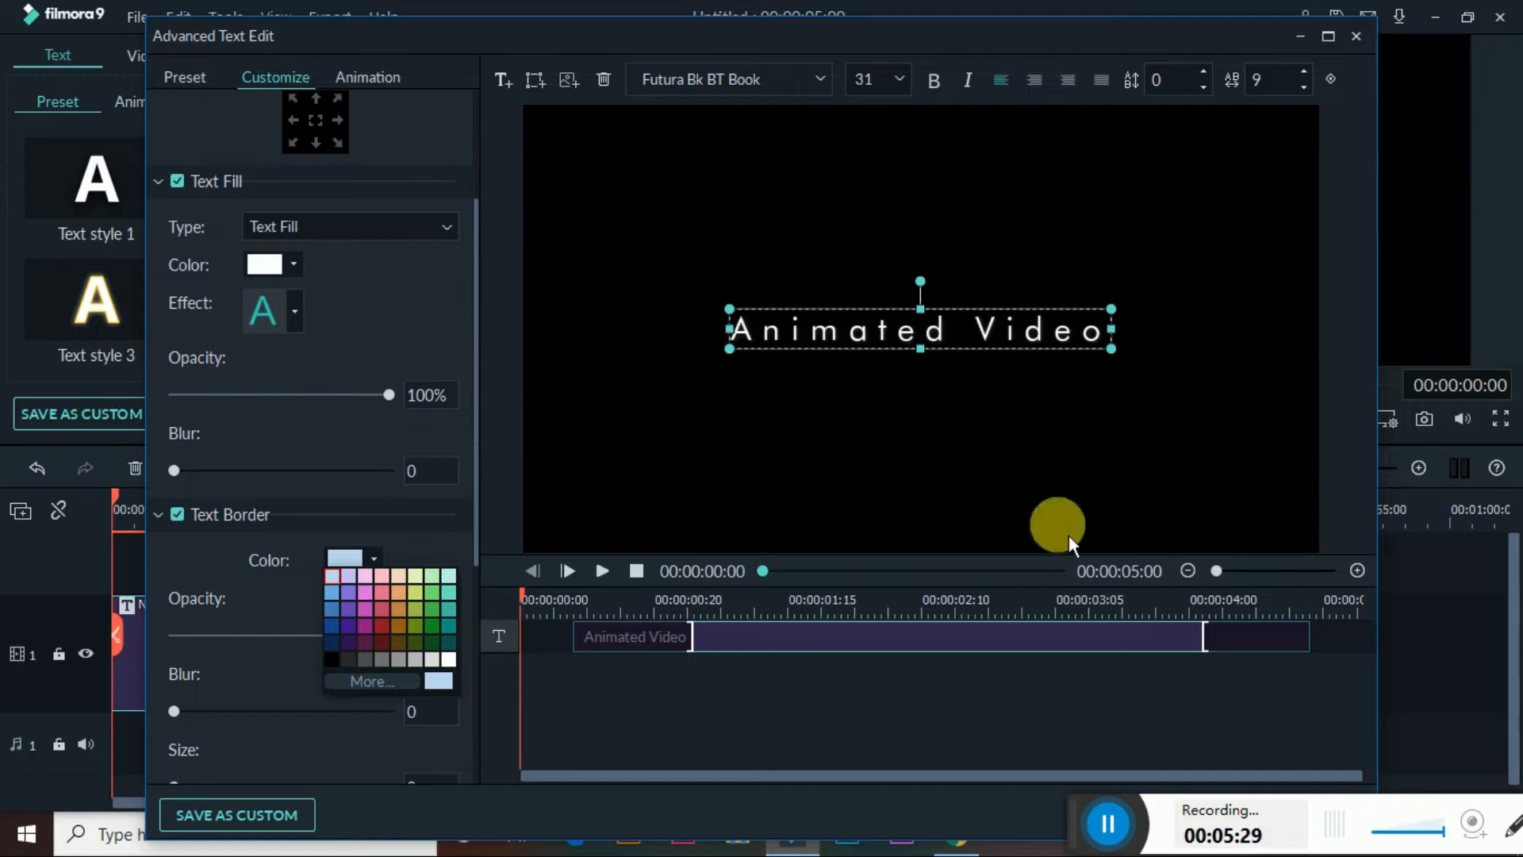
{"action": "left_click", "coordinate": [379, 561]}
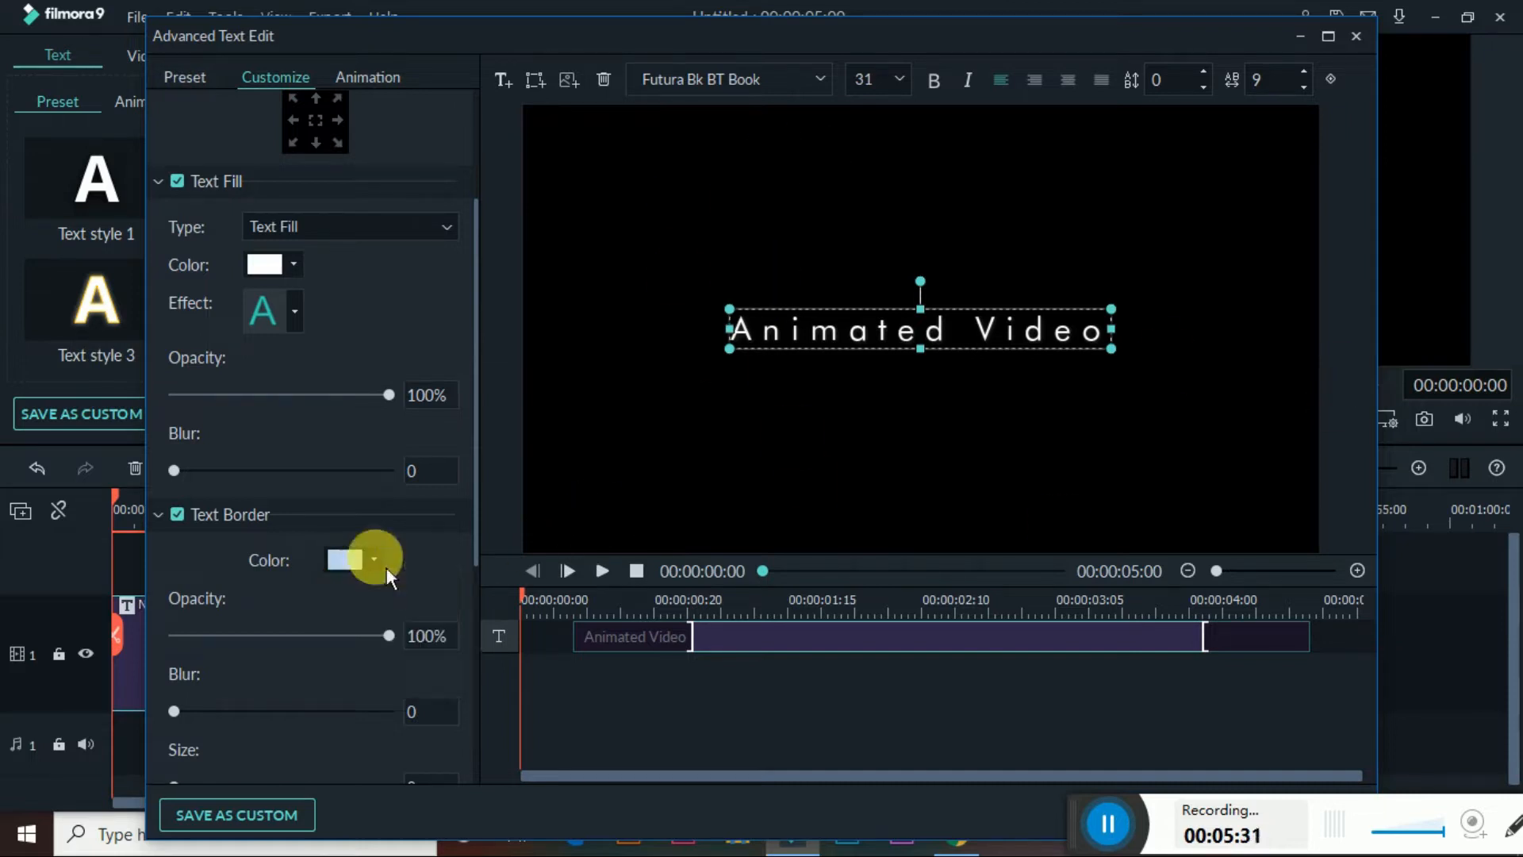
{"action": "scroll", "coordinate": [330, 572], "scroll_direction": "down", "scroll_amount": 3}
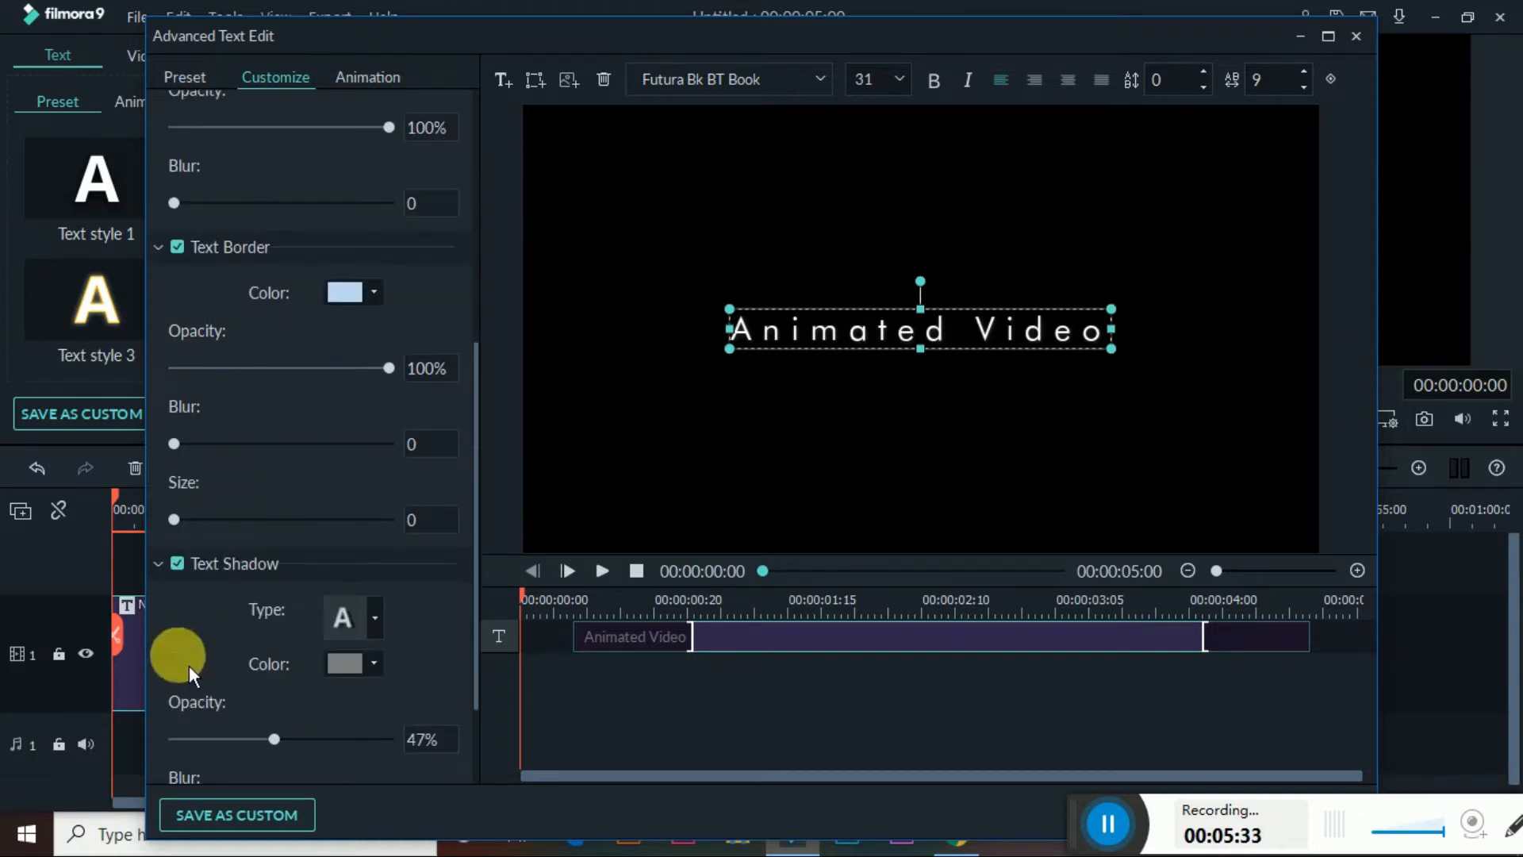
{"action": "scroll", "coordinate": [365, 652], "scroll_direction": "down", "scroll_amount": 2}
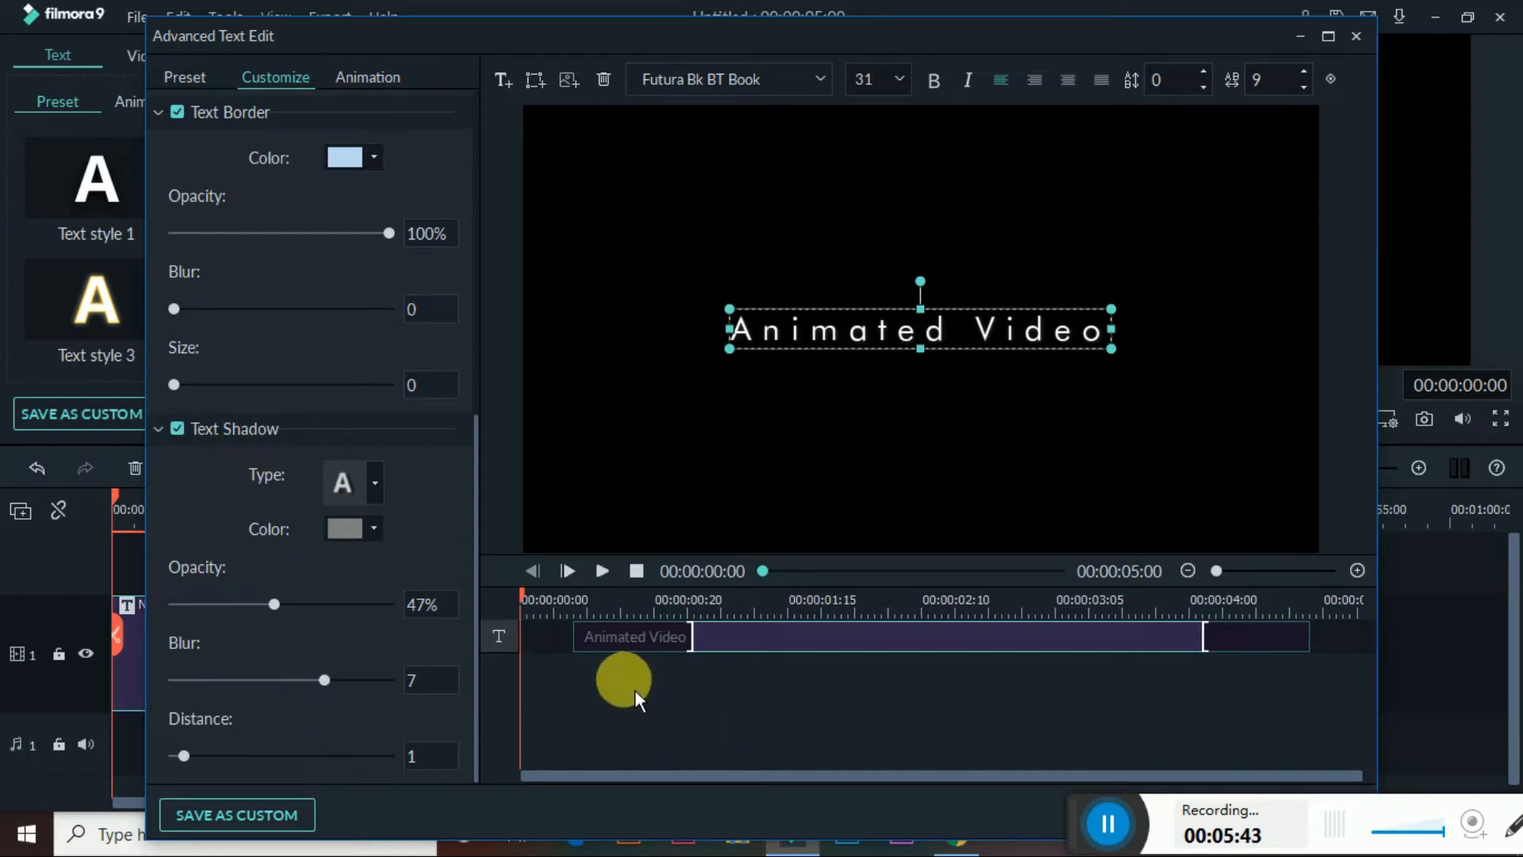
{"action": "scroll", "coordinate": [416, 463], "scroll_direction": "up", "scroll_amount": 7}
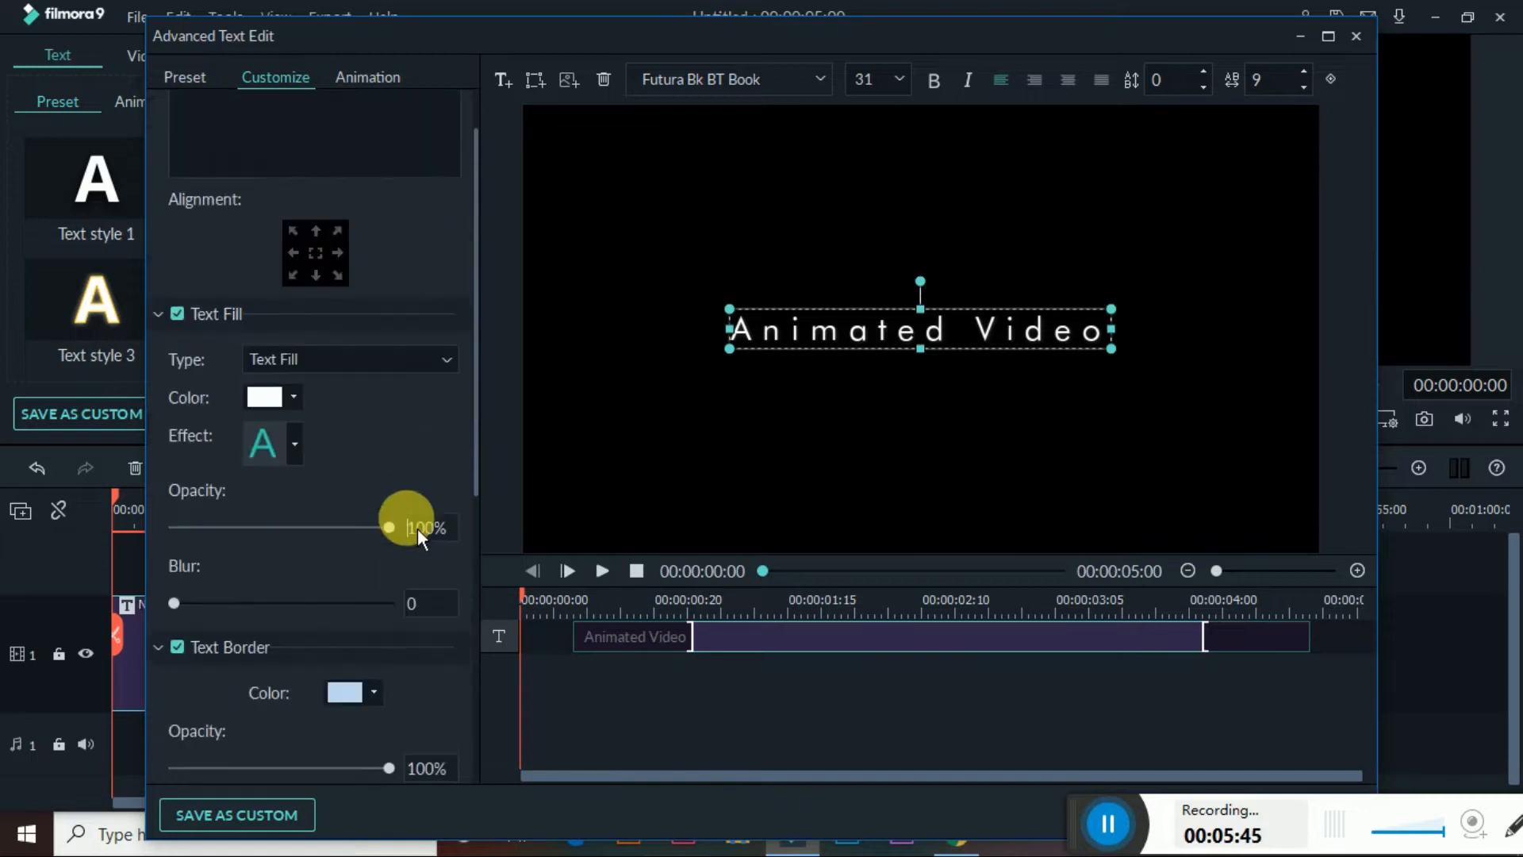
{"action": "left_click", "coordinate": [417, 528]}
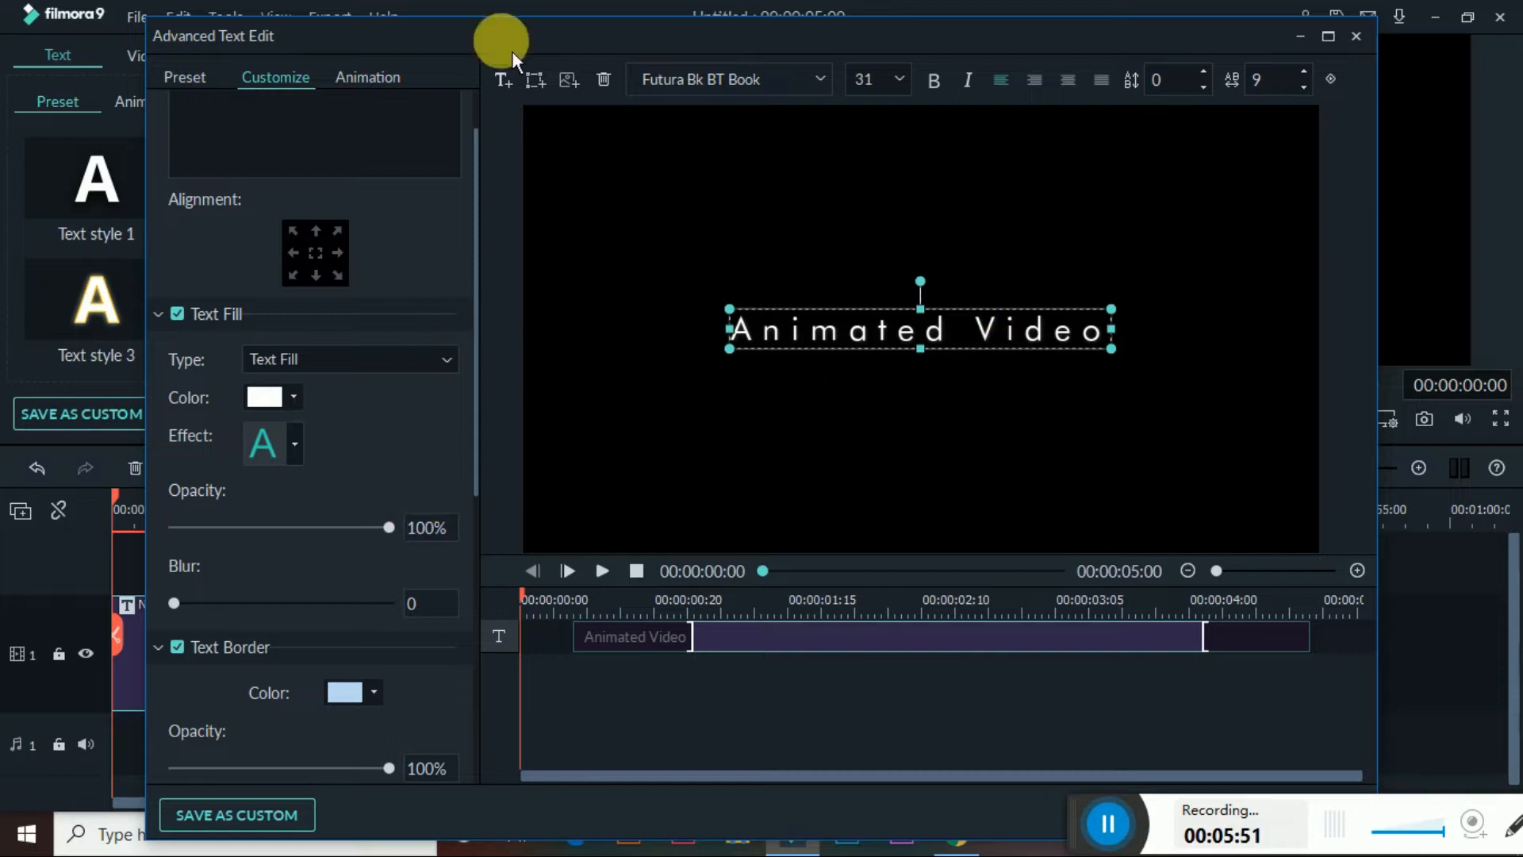
- Preview the styled title in the advanced text editor and pause the playback
{"action": "left_click", "coordinate": [602, 571]}
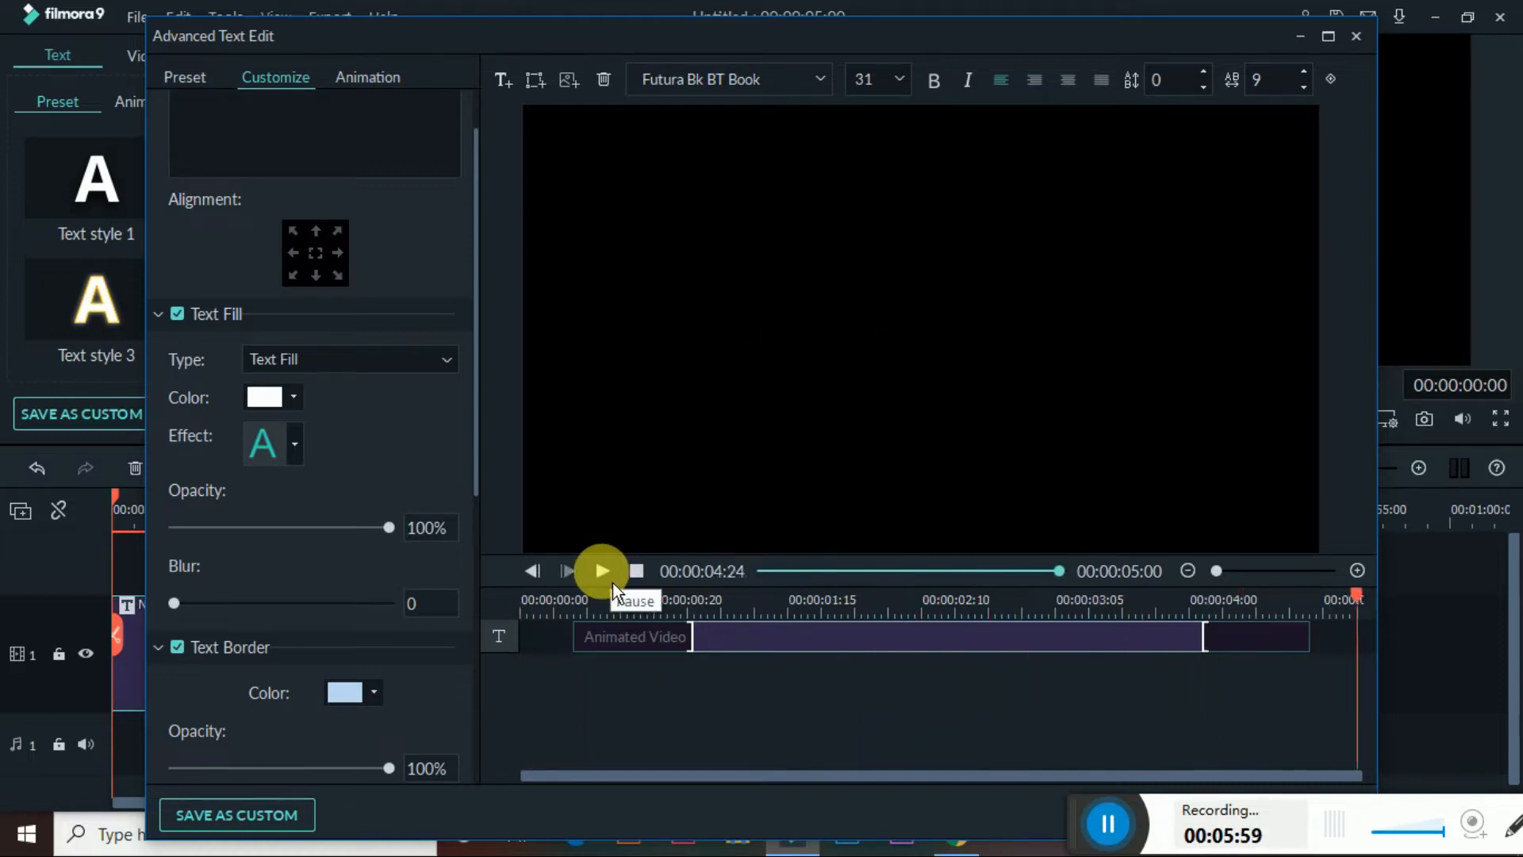
{"action": "left_click", "coordinate": [602, 571]}
{"action": "left_click", "coordinate": [612, 582]}
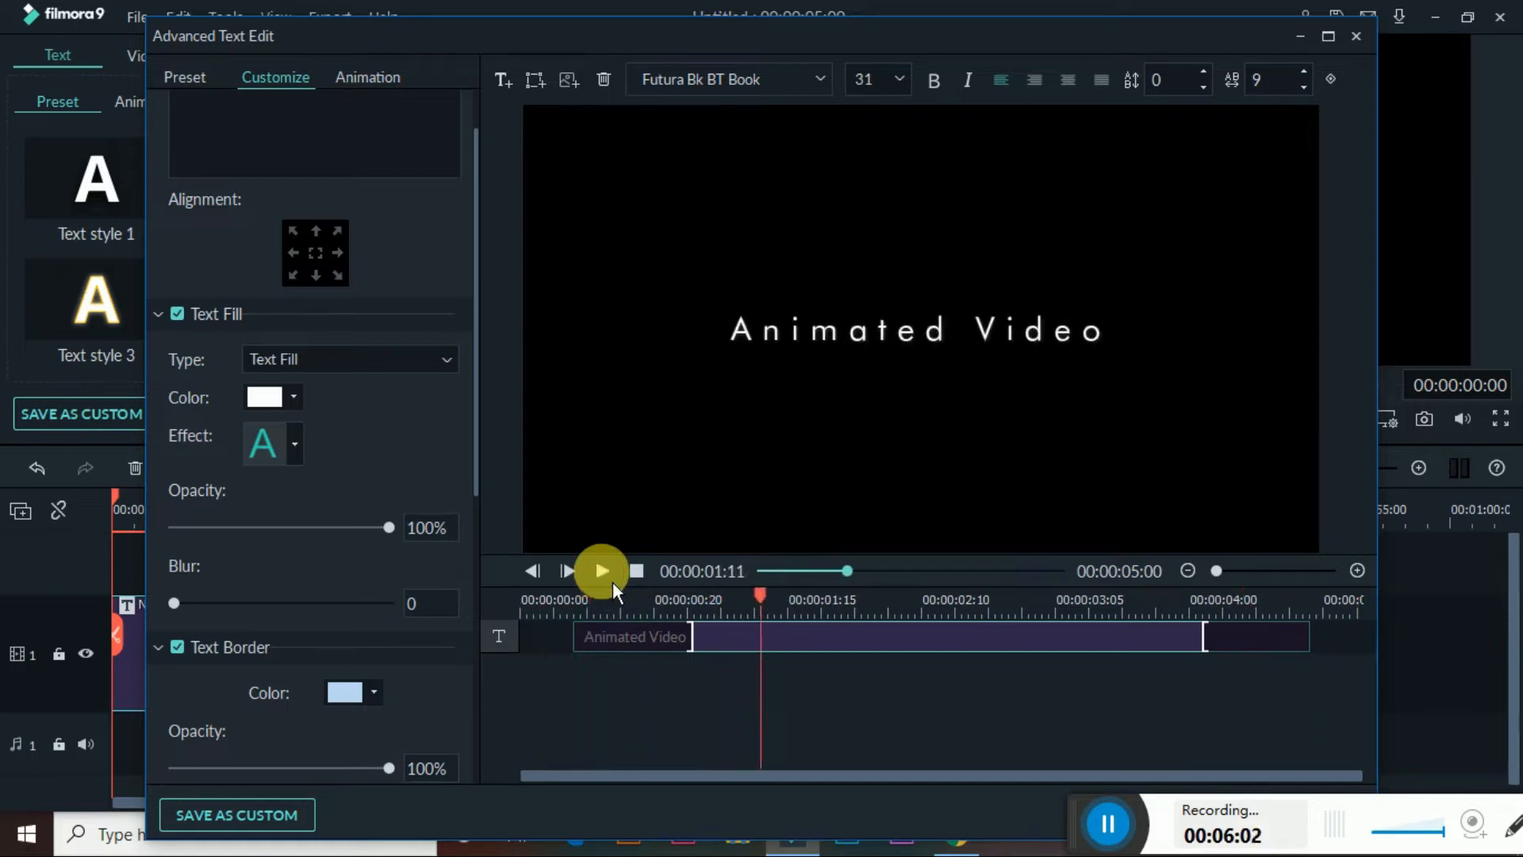
- Try the No Animation option on the title, and return the editor's playhead to the beginning
{"action": "left_click", "coordinate": [407, 87]}
{"action": "left_click", "coordinate": [221, 156]}
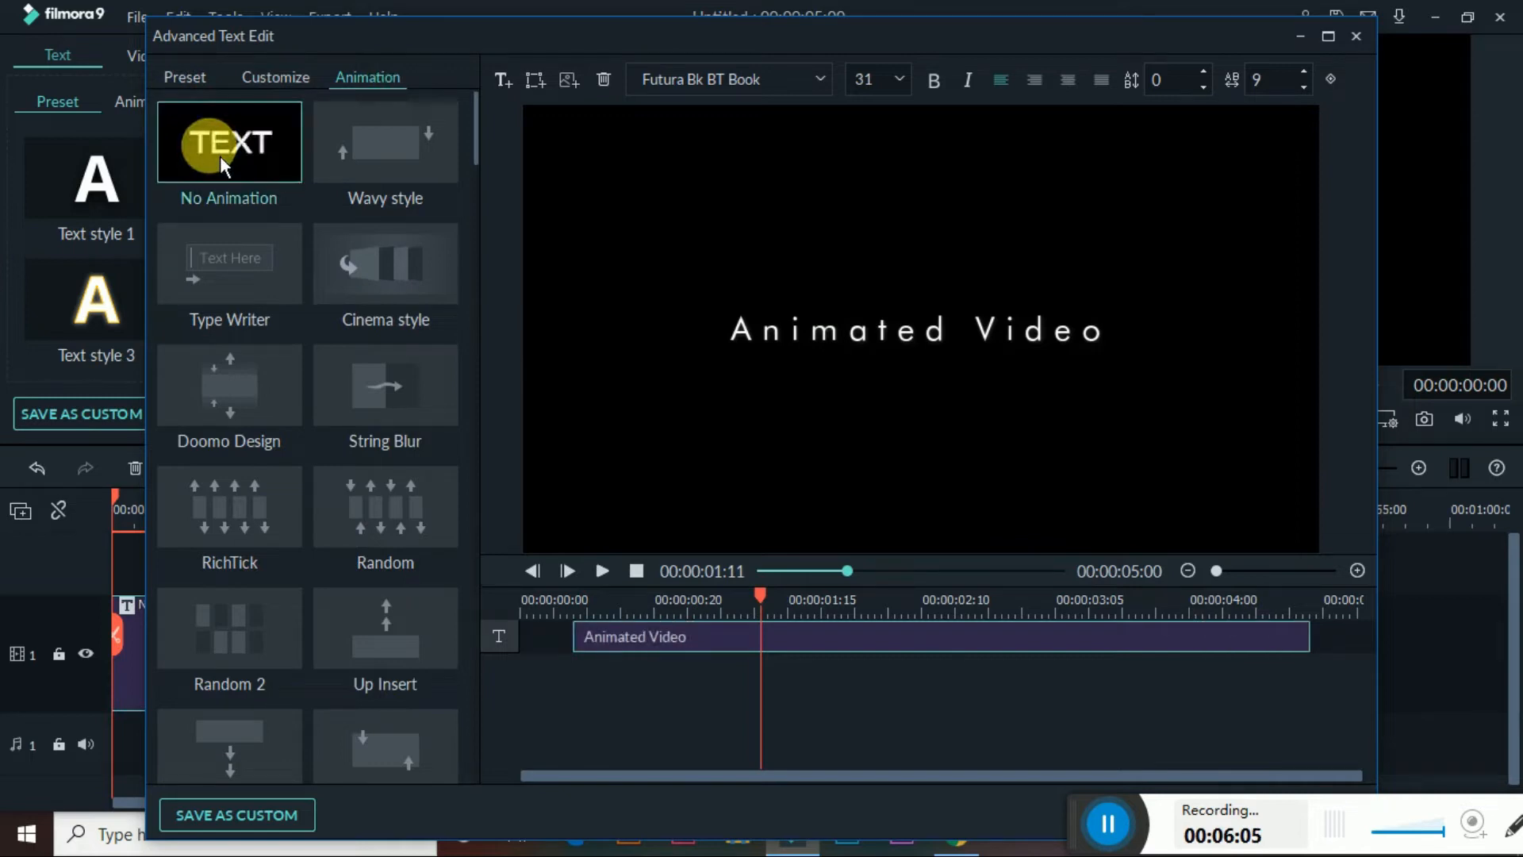
{"action": "left_click", "coordinate": [774, 635]}
{"action": "left_click_drag", "start_coordinate": [768, 606], "coordinate": [515, 670]}
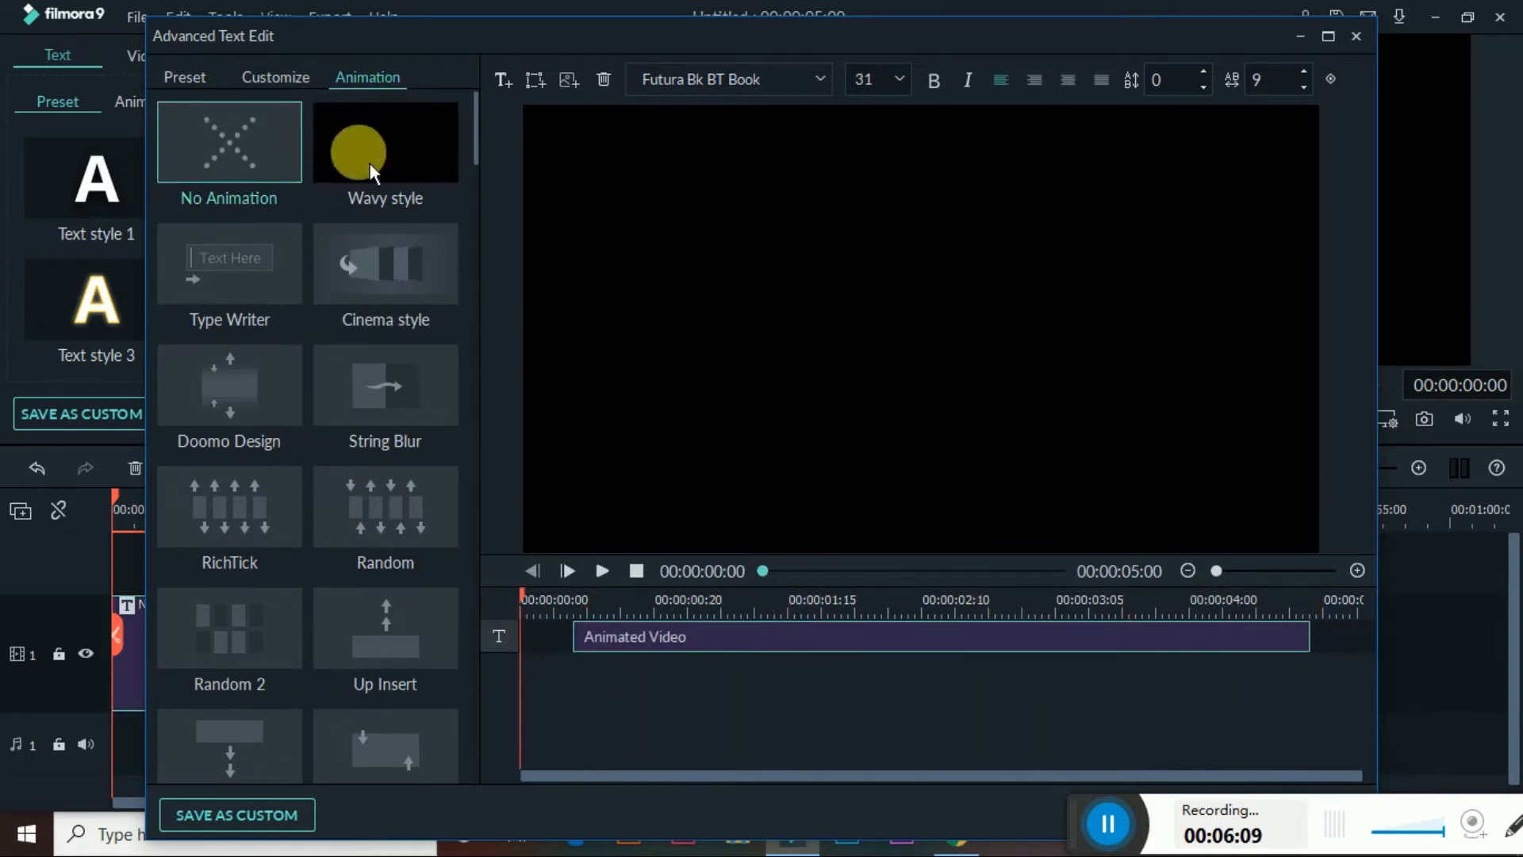
- Try the Cinema style animation on the title and preview it from the beginning
{"action": "double_click", "coordinate": [383, 273]}
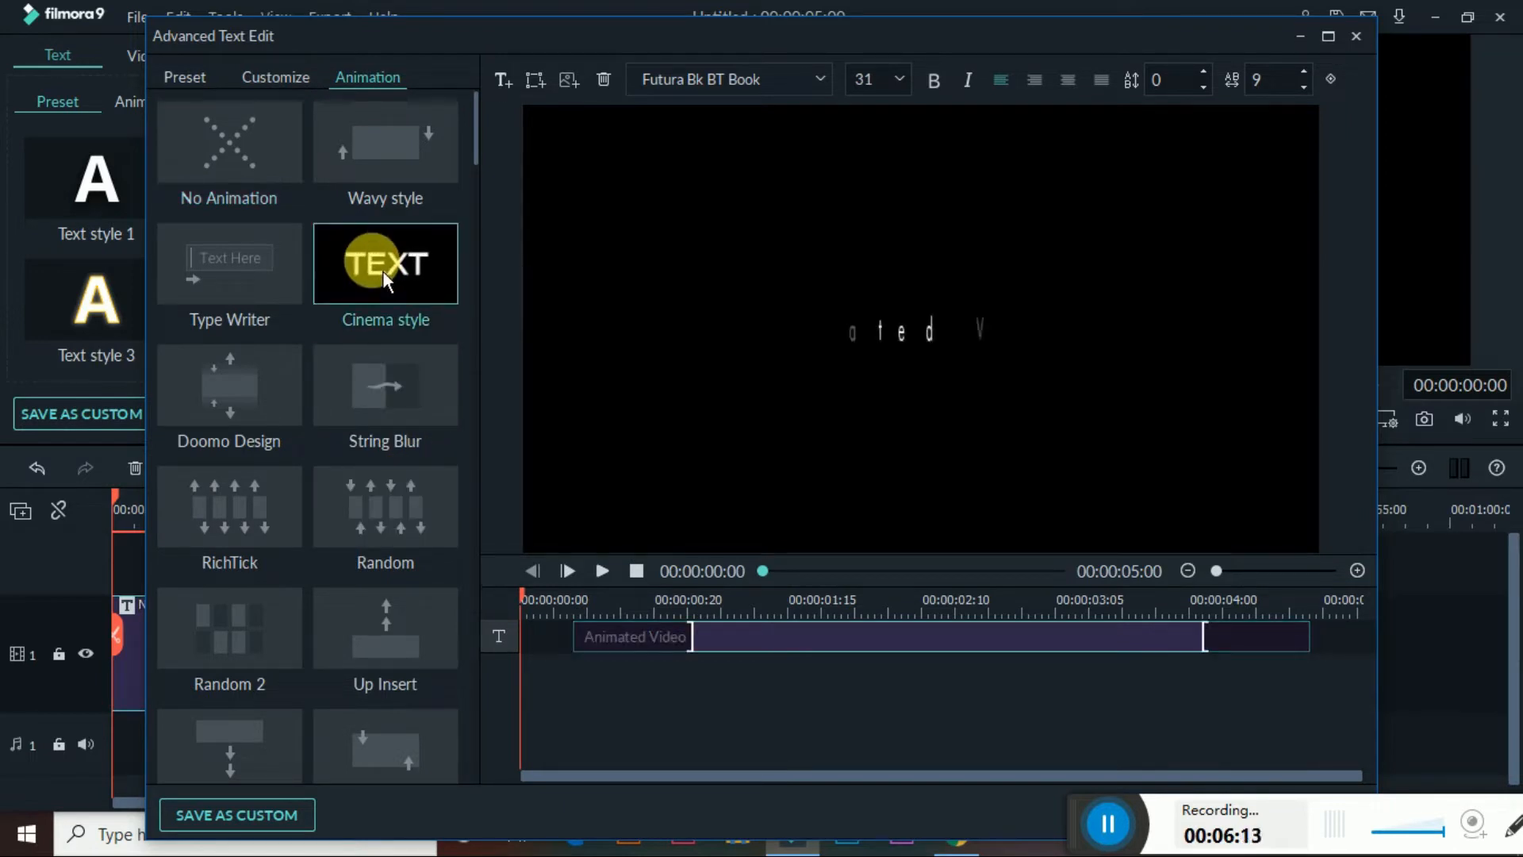
{"action": "left_click", "coordinate": [602, 571]}
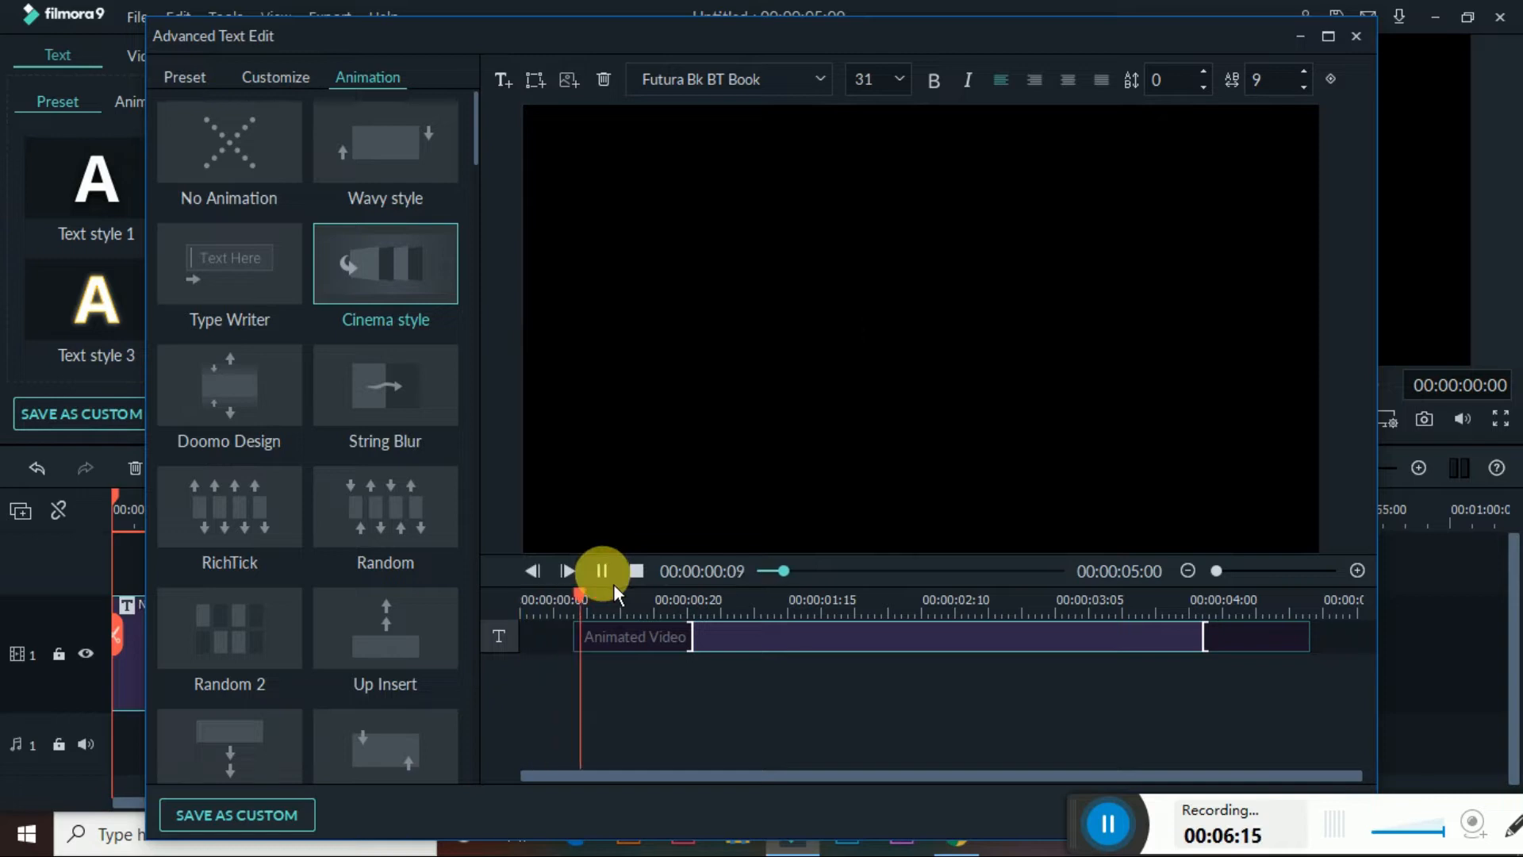
{"action": "left_click", "coordinate": [602, 572]}
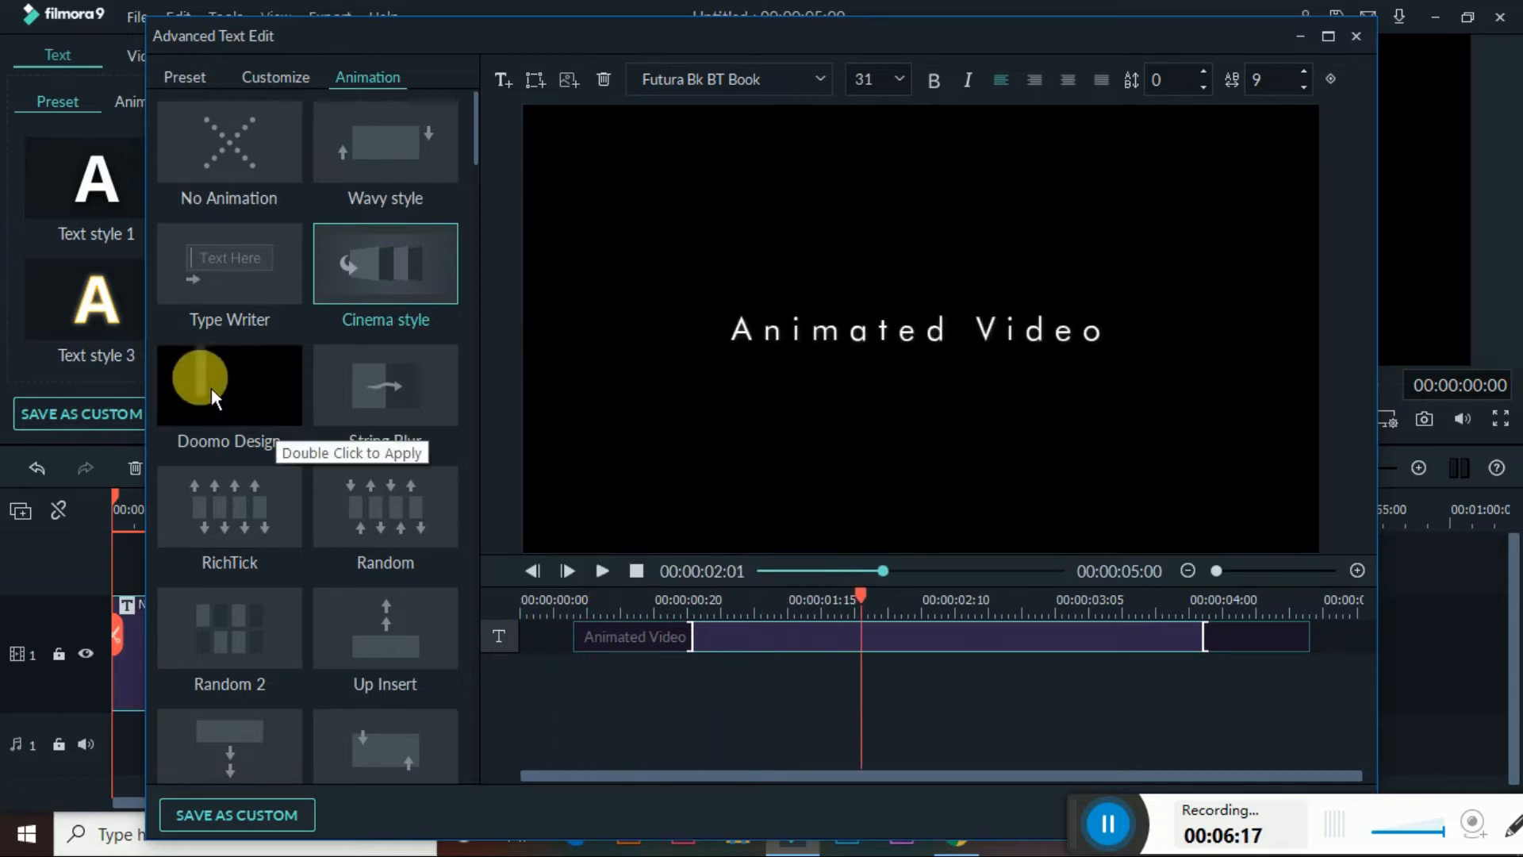
- Try the Doomo Design, String Blur, RichTick, Random and Random 2 animations on the title
{"action": "double_click", "coordinate": [211, 387]}
{"action": "double_click", "coordinate": [412, 409]}
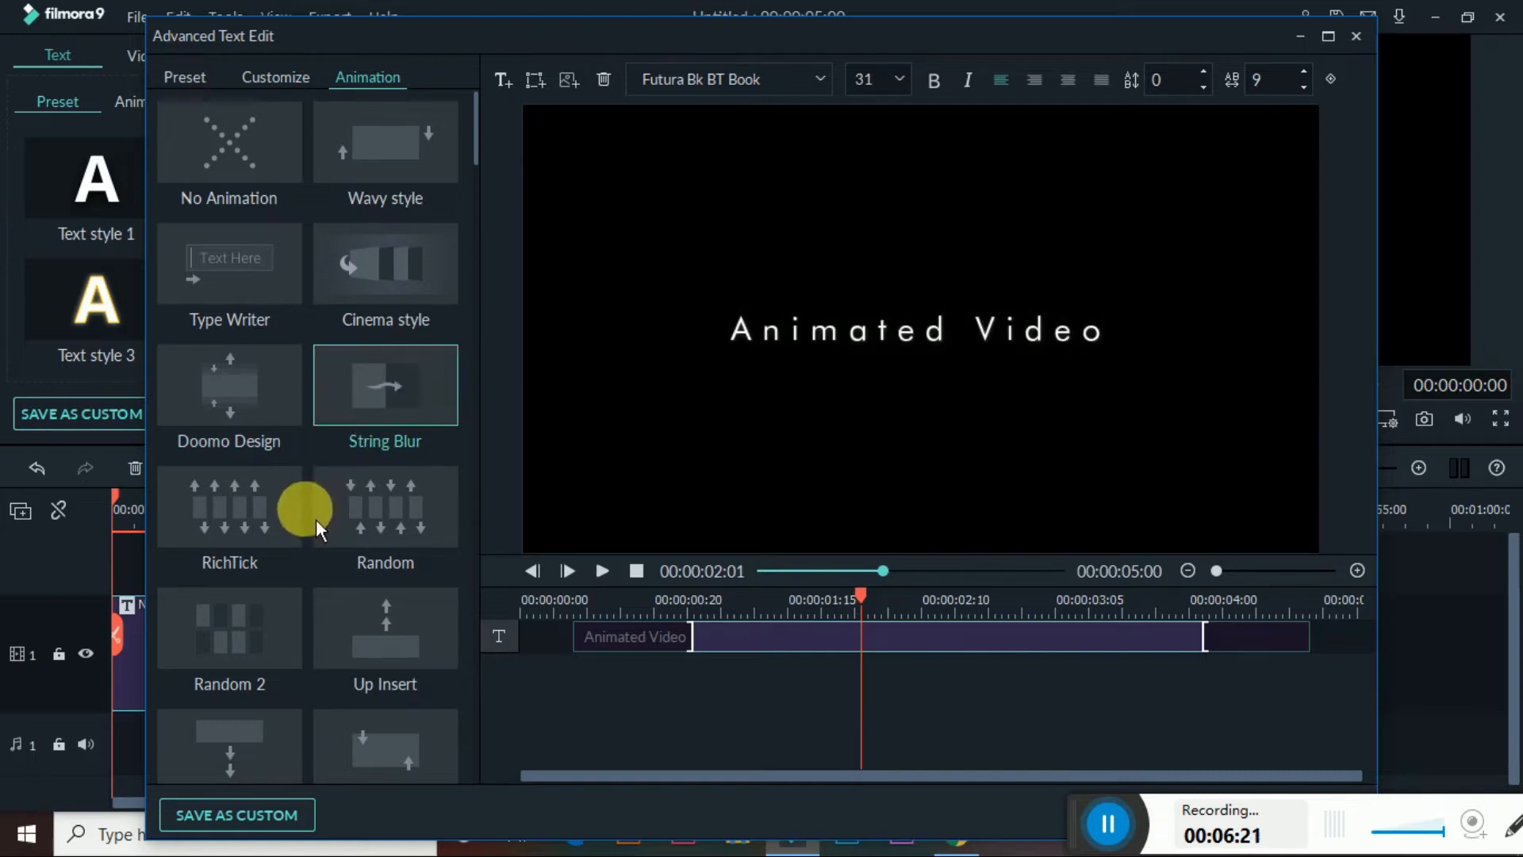
{"action": "double_click", "coordinate": [259, 516]}
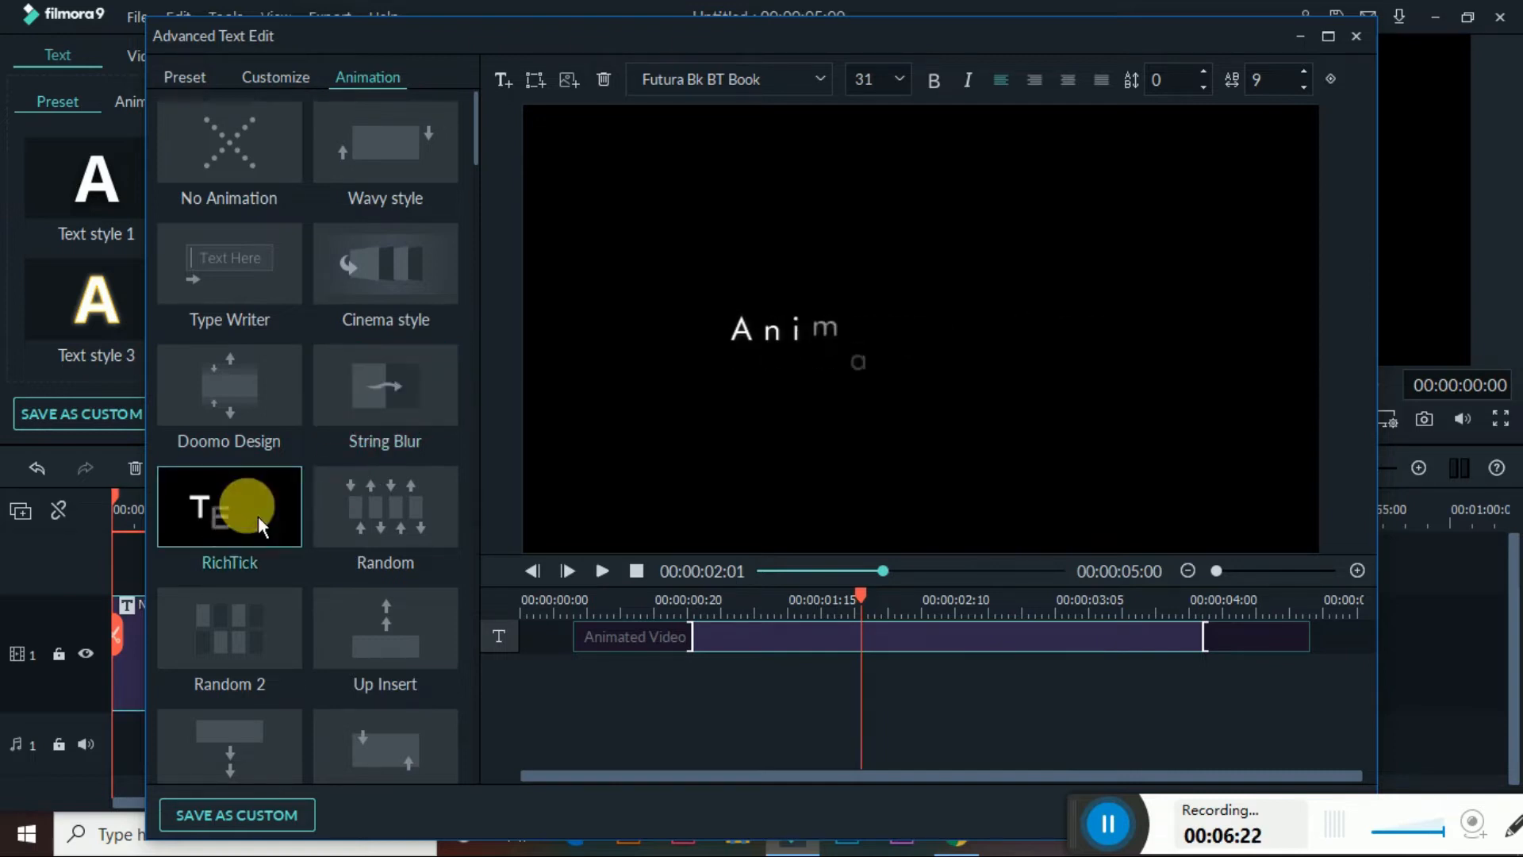
{"action": "double_click", "coordinate": [424, 531]}
{"action": "double_click", "coordinate": [270, 627]}
{"action": "scroll", "coordinate": [387, 626], "scroll_direction": "down", "scroll_amount": 5}
{"action": "scroll", "coordinate": [387, 625], "scroll_direction": "up", "scroll_amount": 5}
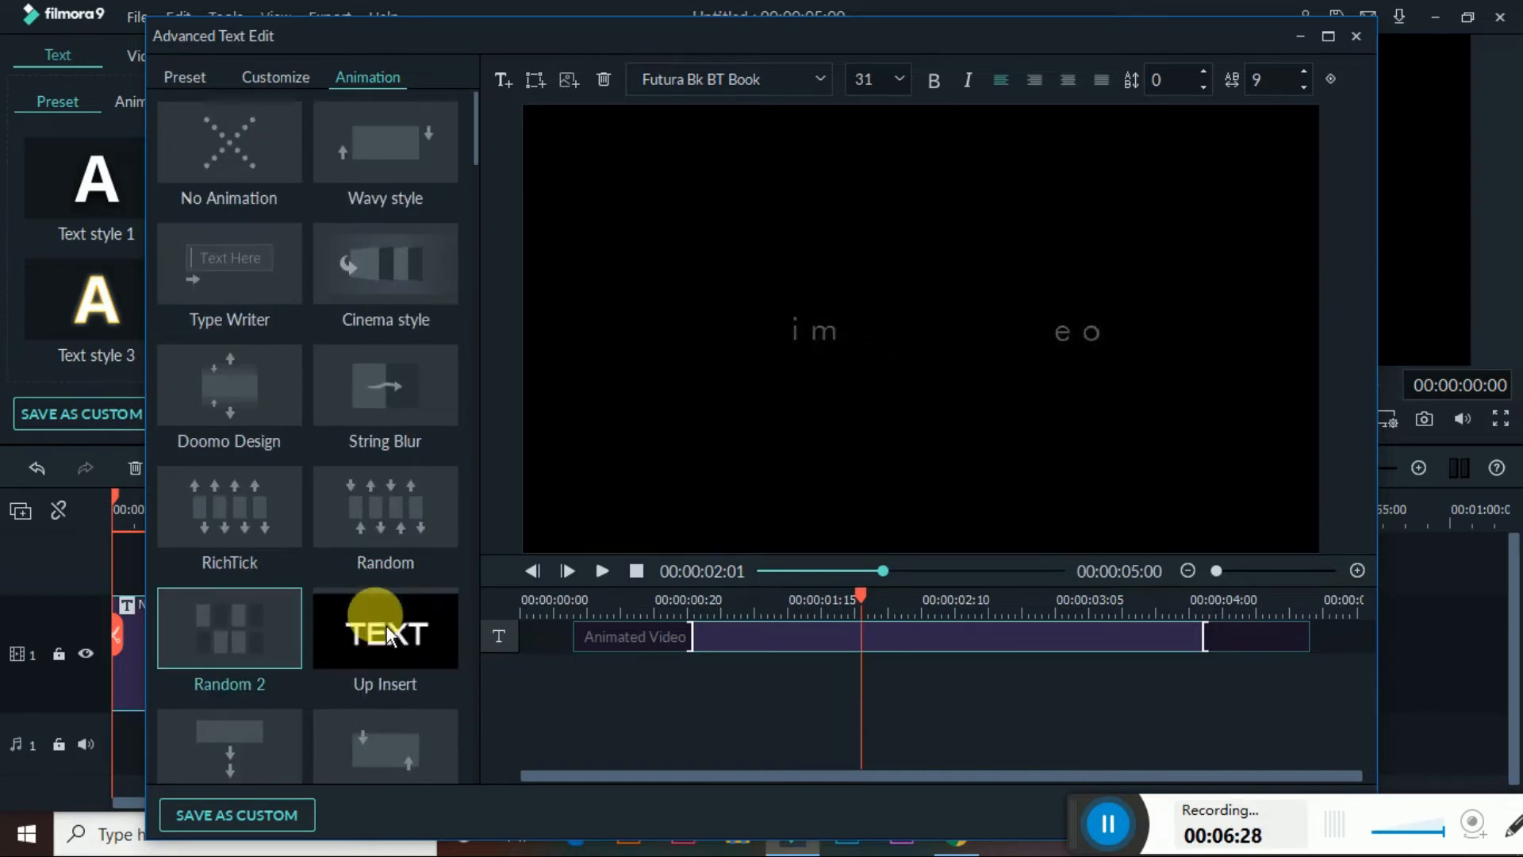
- Apply the Type Writer animation to the title and preview it from the beginning
{"action": "double_click", "coordinate": [261, 278]}
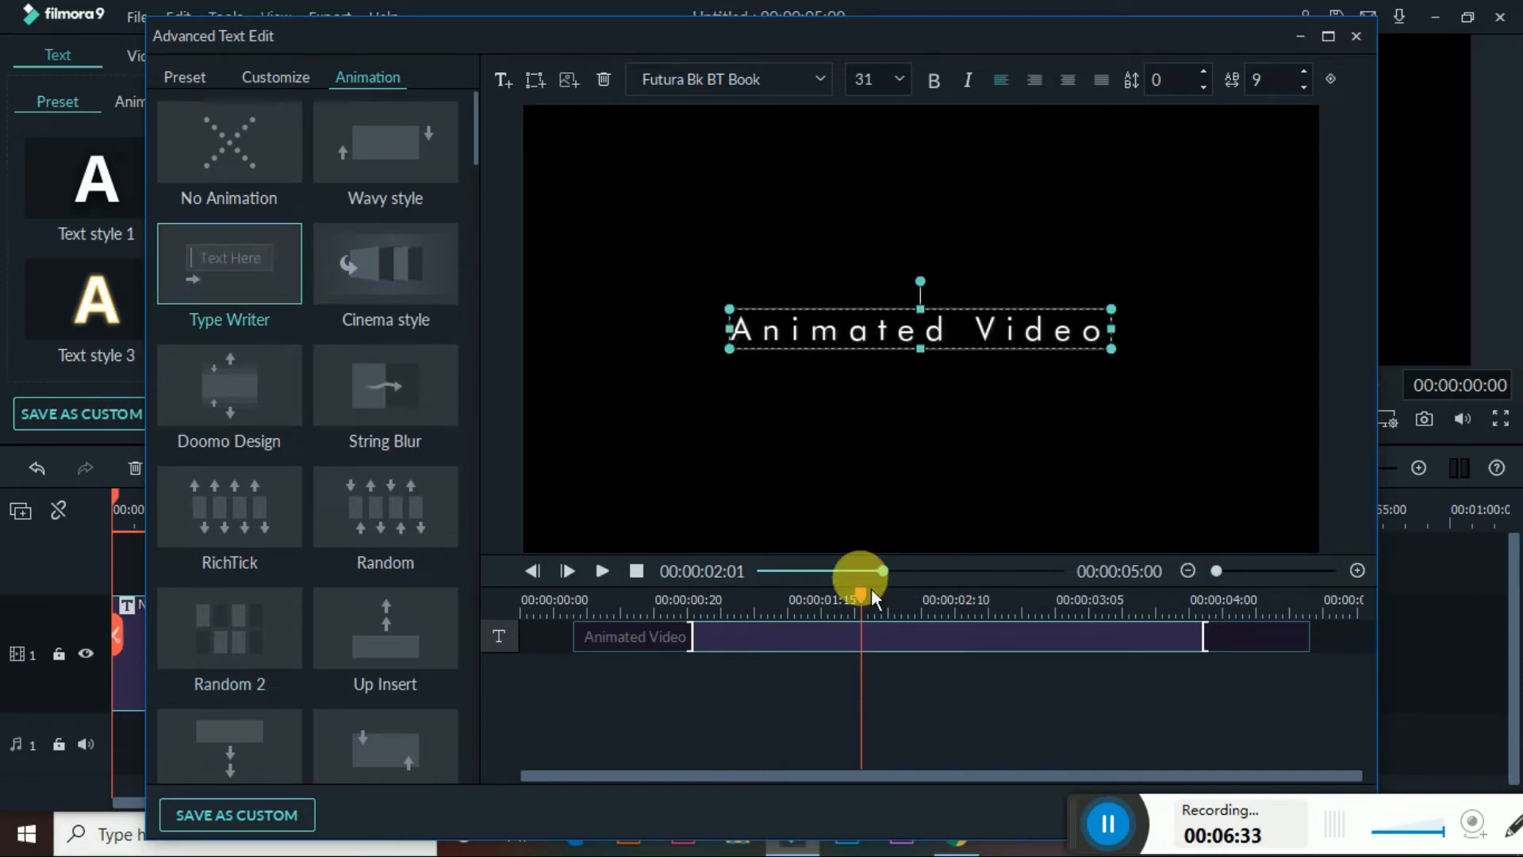
{"action": "left_click_drag", "start_coordinate": [870, 598], "coordinate": [488, 644]}
{"action": "key", "text": "space"}
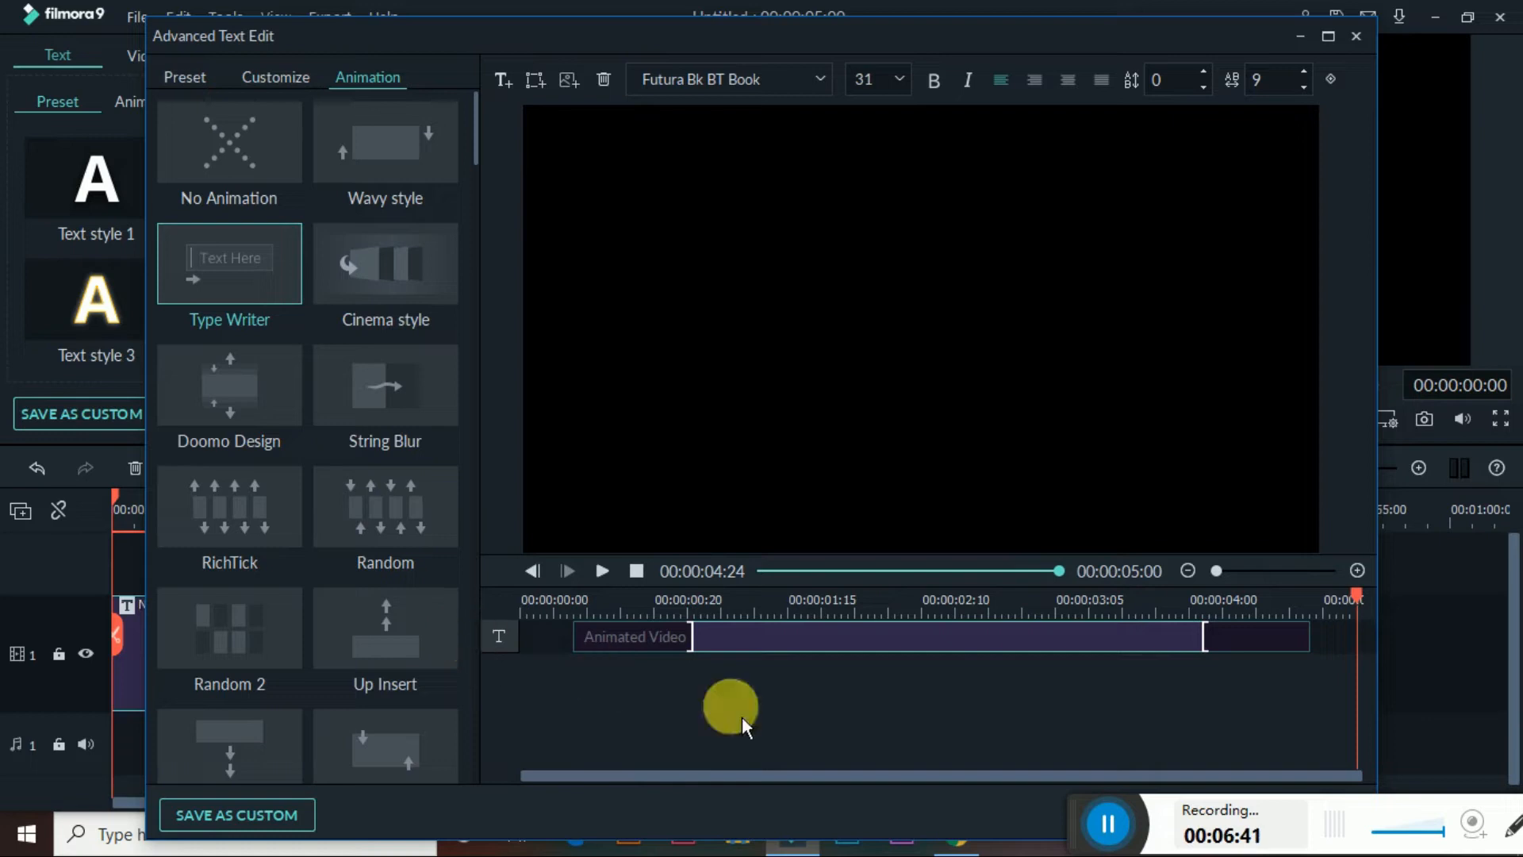
- Accept the advanced text edits, confirm the title, and play it from the main timeline
{"action": "left_click_drag", "start_coordinate": [1084, 830], "coordinate": [68, 833]}
{"action": "left_click", "coordinate": [1188, 815]}
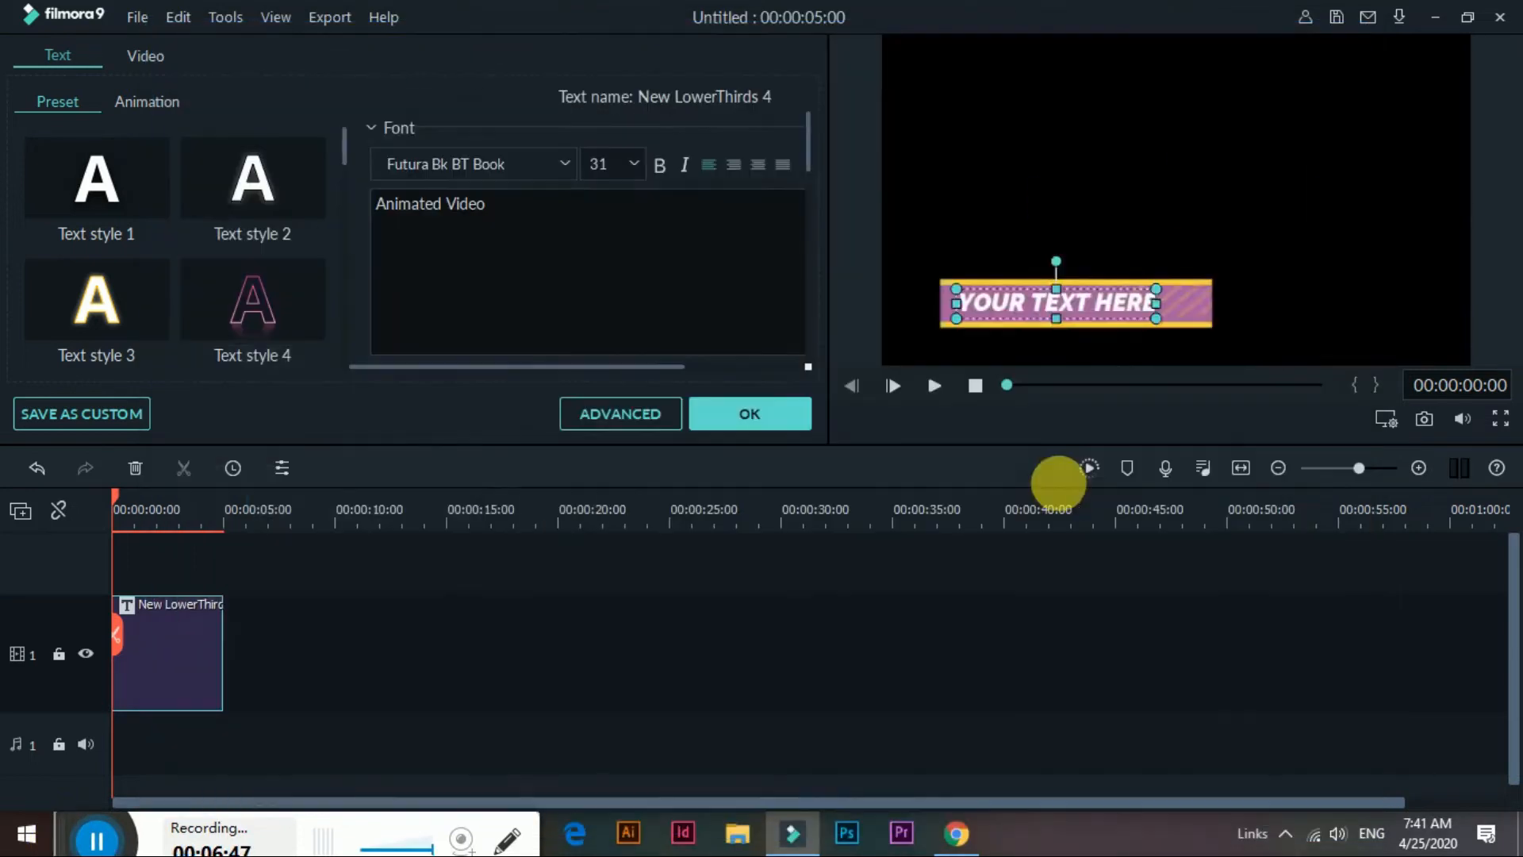
{"action": "left_click", "coordinate": [752, 416]}
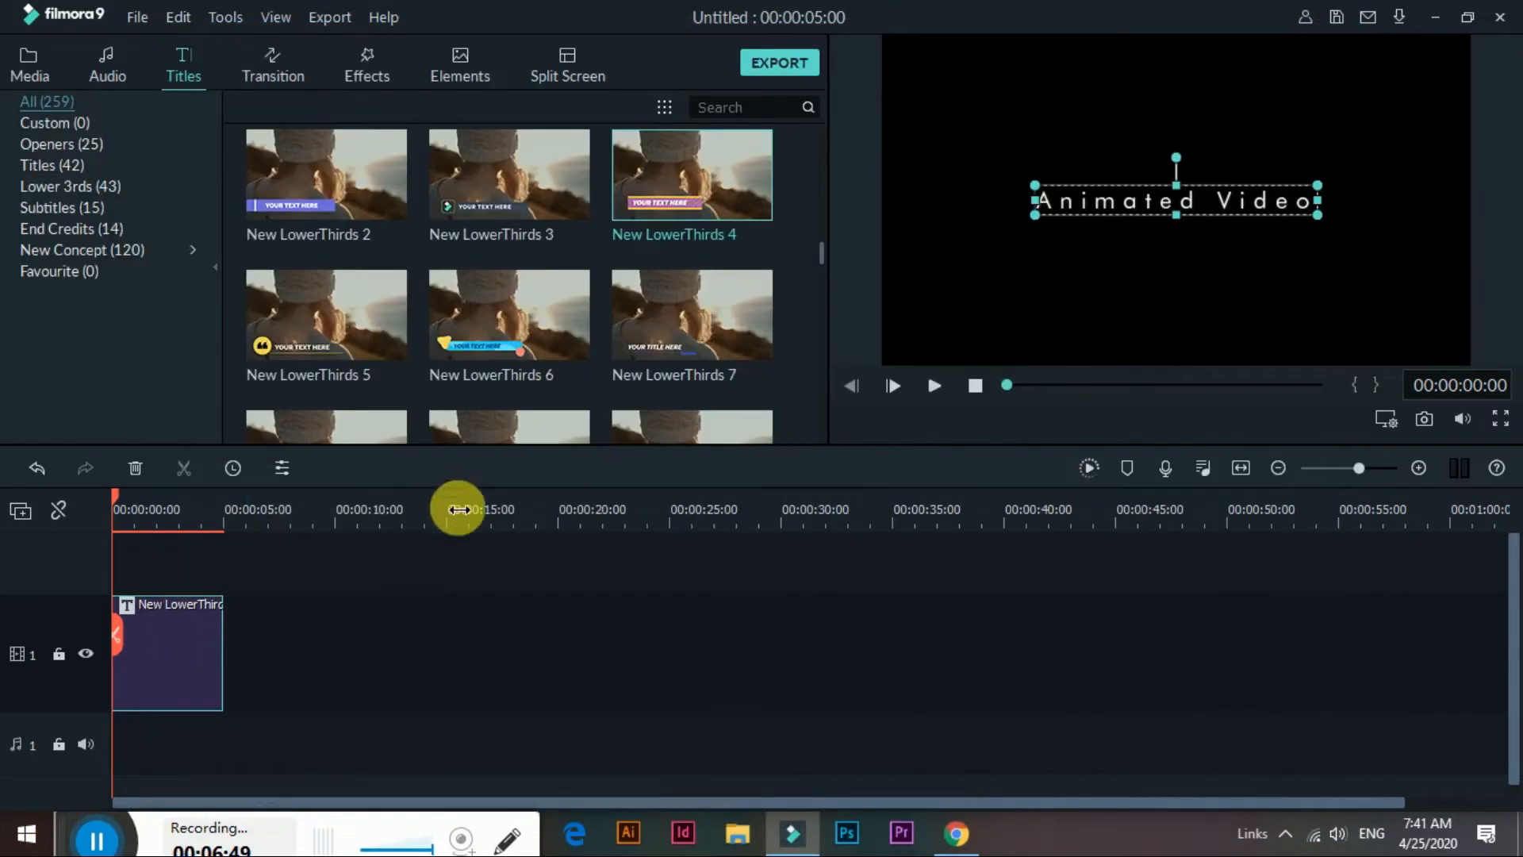
{"action": "key", "text": "space"}
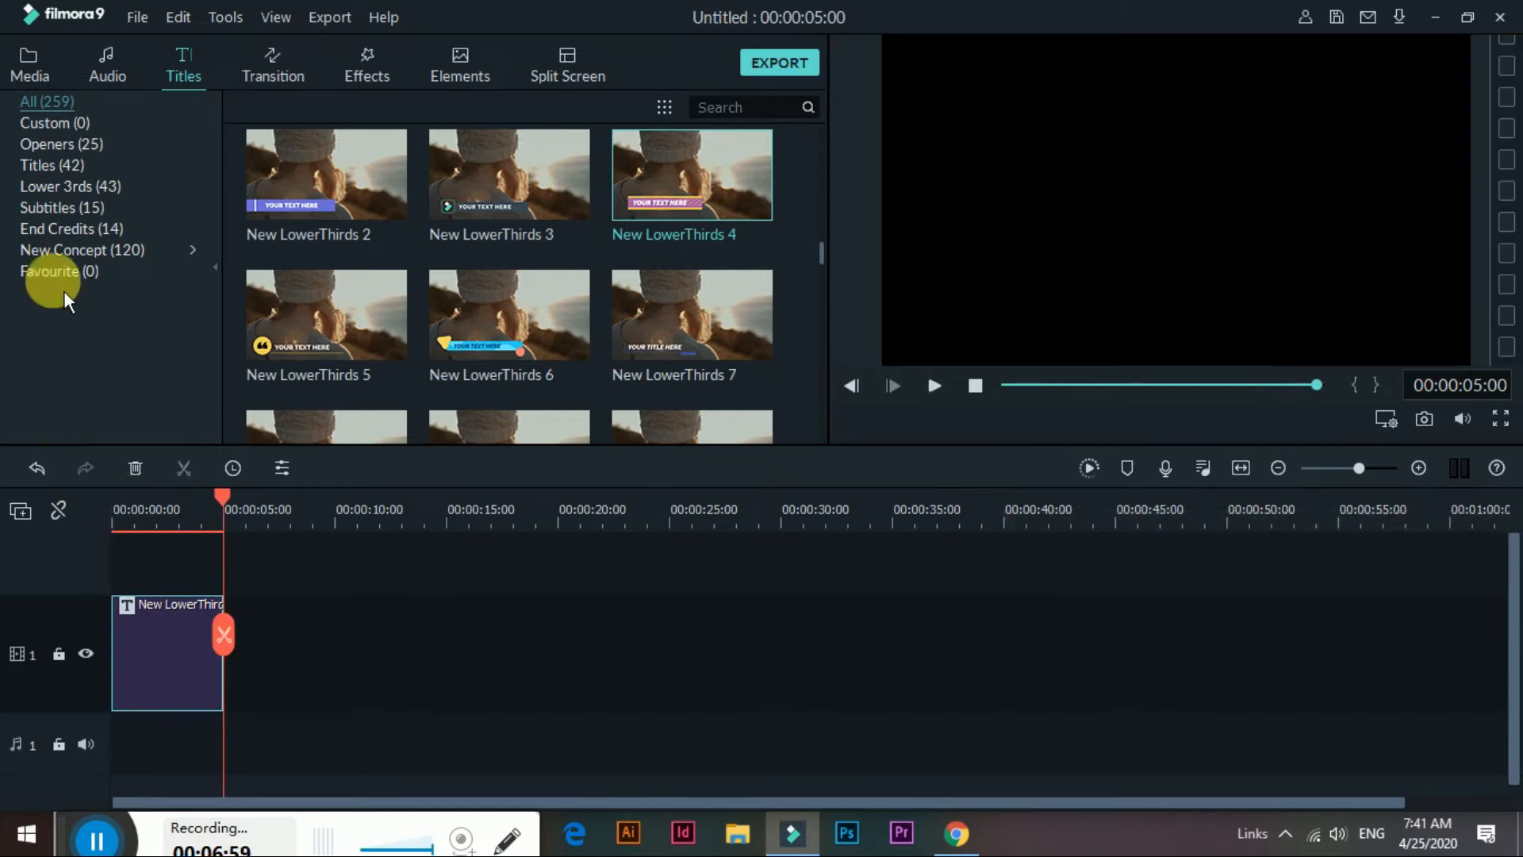
- Import the file "video" from the Wedding Project's VIdeo folder into the project media
{"action": "left_click", "coordinate": [29, 65]}
{"action": "double_click", "coordinate": [349, 167]}
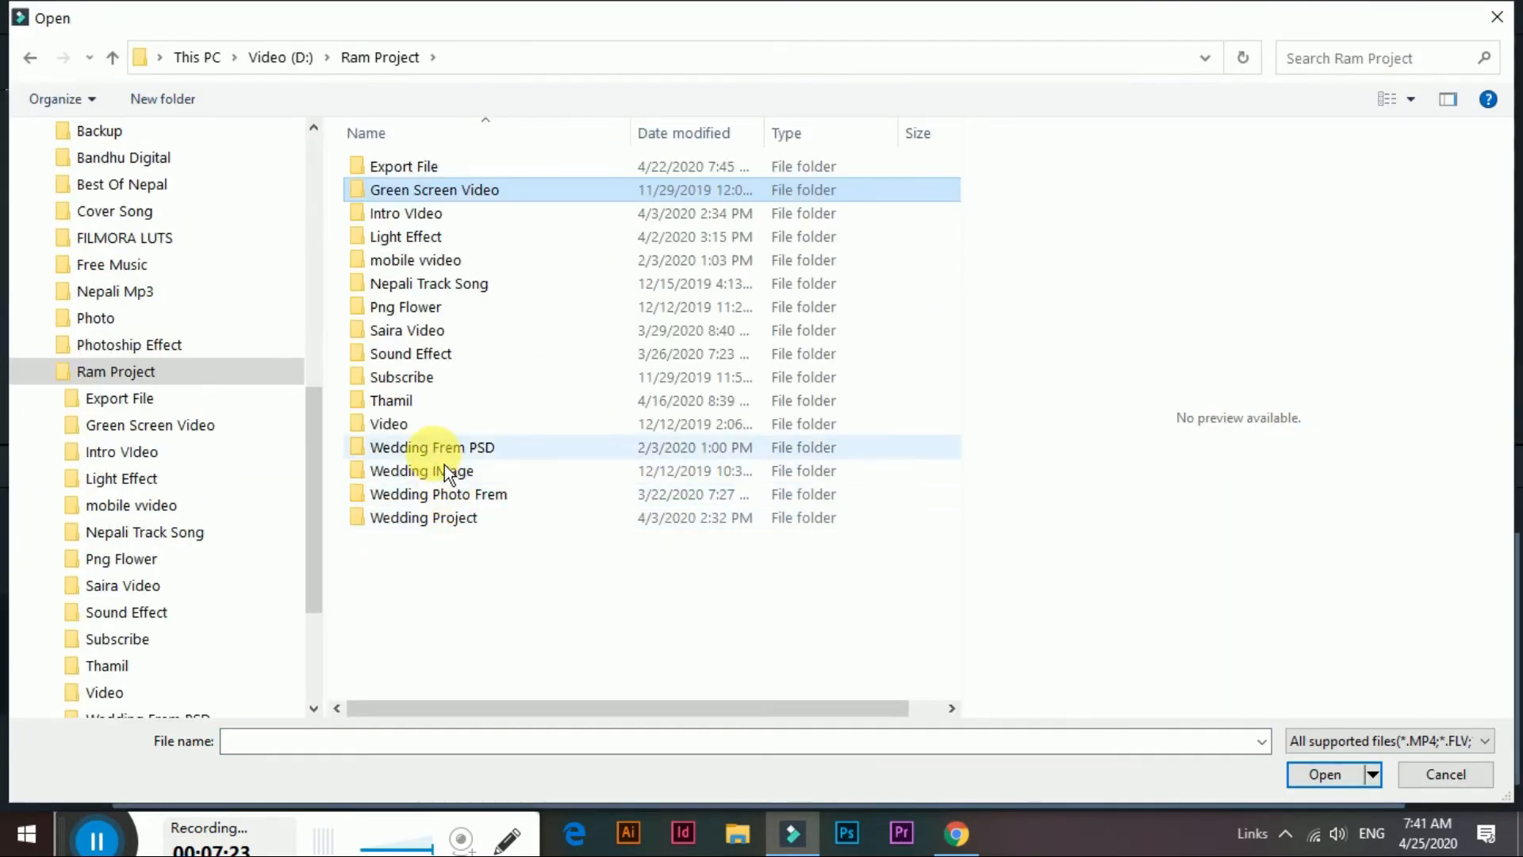
{"action": "double_click", "coordinate": [439, 522]}
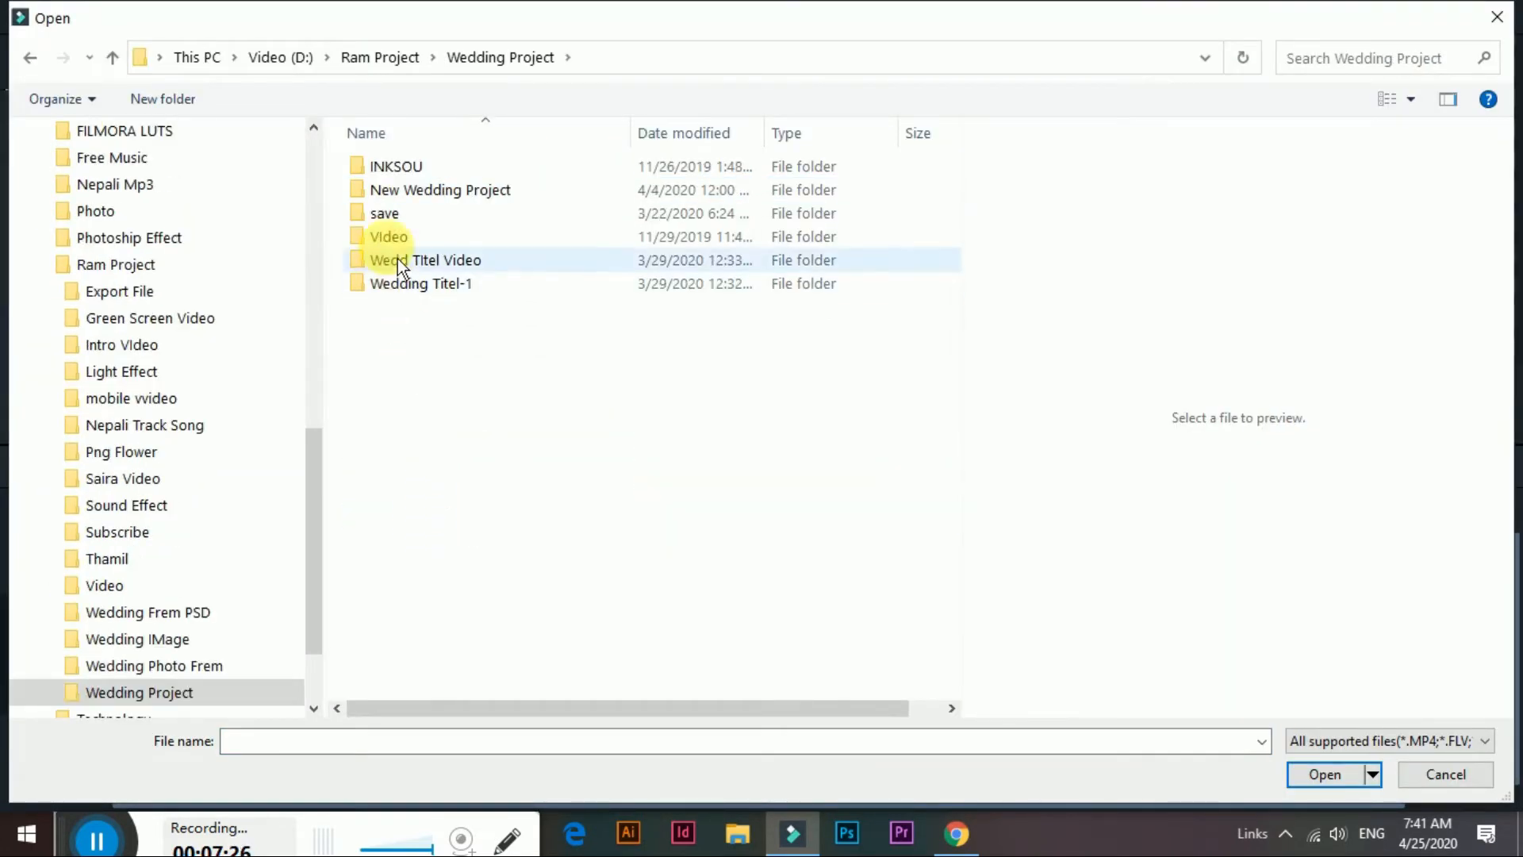
{"action": "double_click", "coordinate": [398, 238]}
{"action": "left_click", "coordinate": [389, 452]}
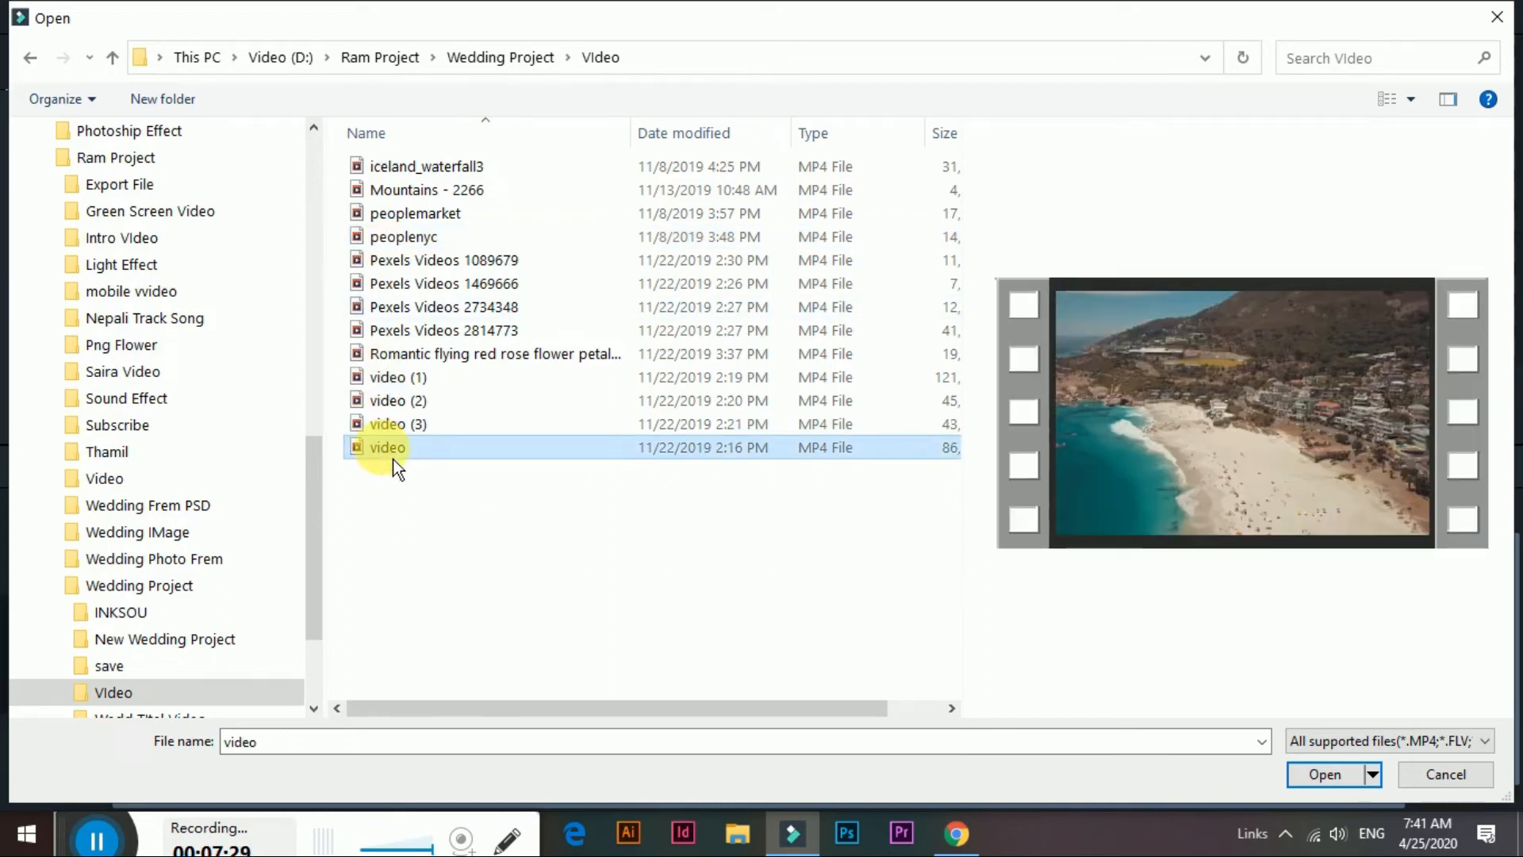
{"action": "left_click", "coordinate": [1318, 773]}
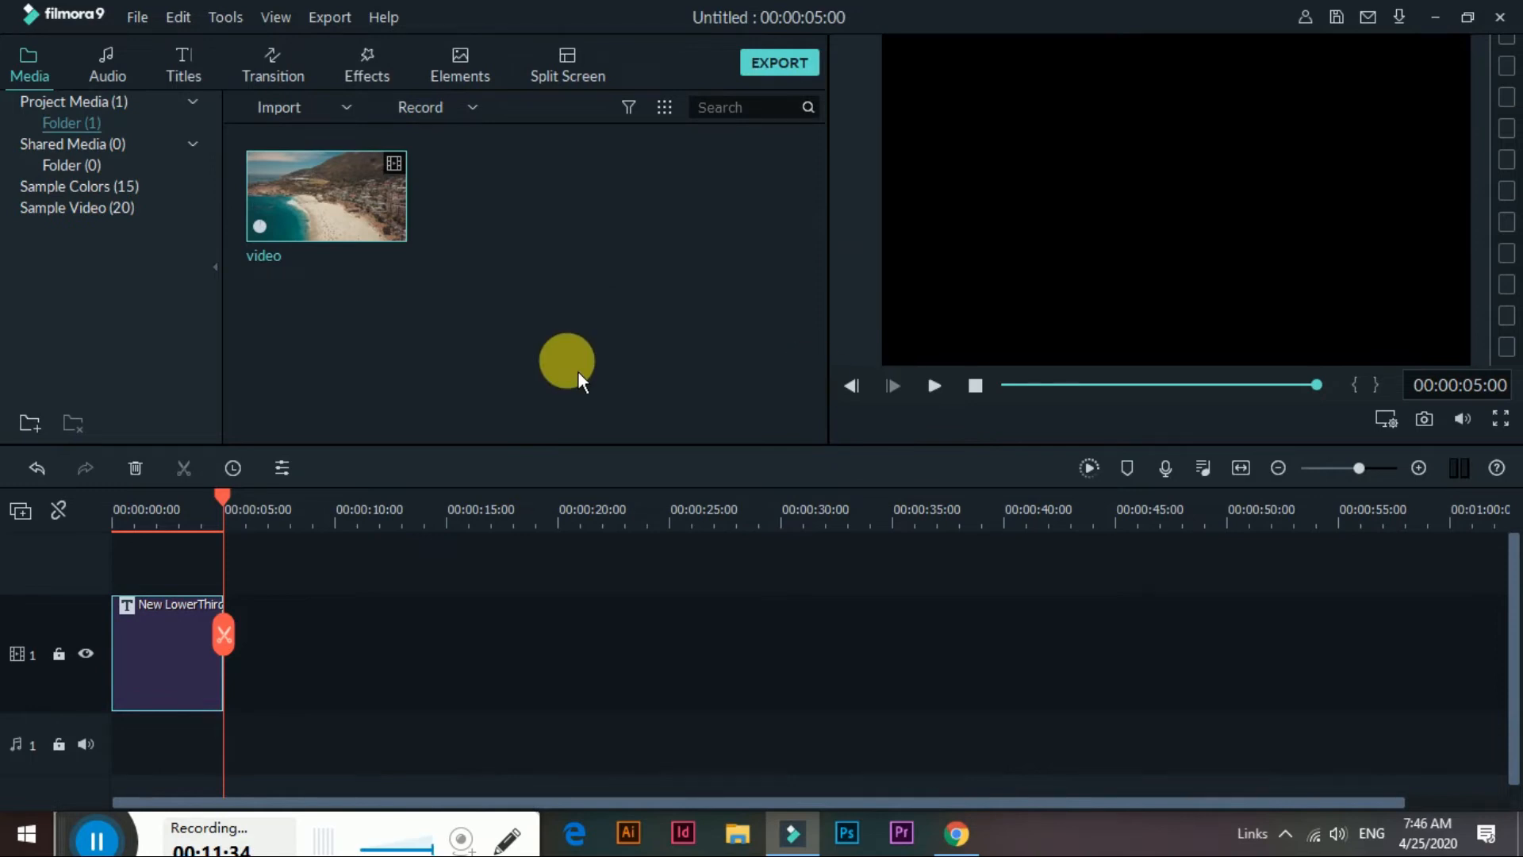
- Place the imported video after the title on track 1, keeping the project settings of 1920 x 1080 25fps
{"action": "left_click_drag", "start_coordinate": [226, 503], "coordinate": [170, 543]}
{"action": "left_click_drag", "start_coordinate": [354, 243], "coordinate": [278, 628]}
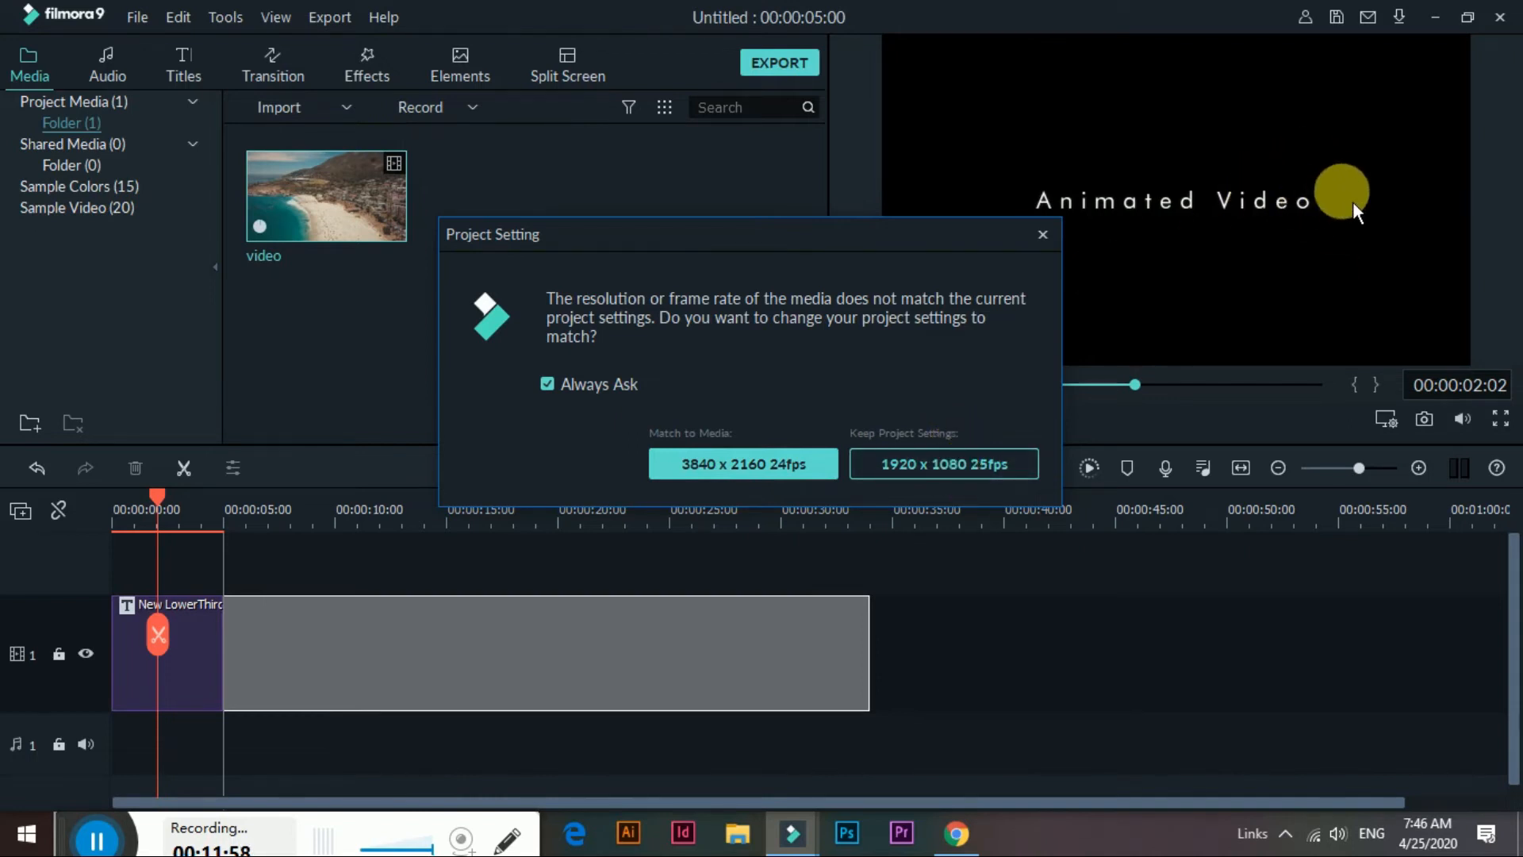
{"action": "left_click", "coordinate": [1024, 467]}
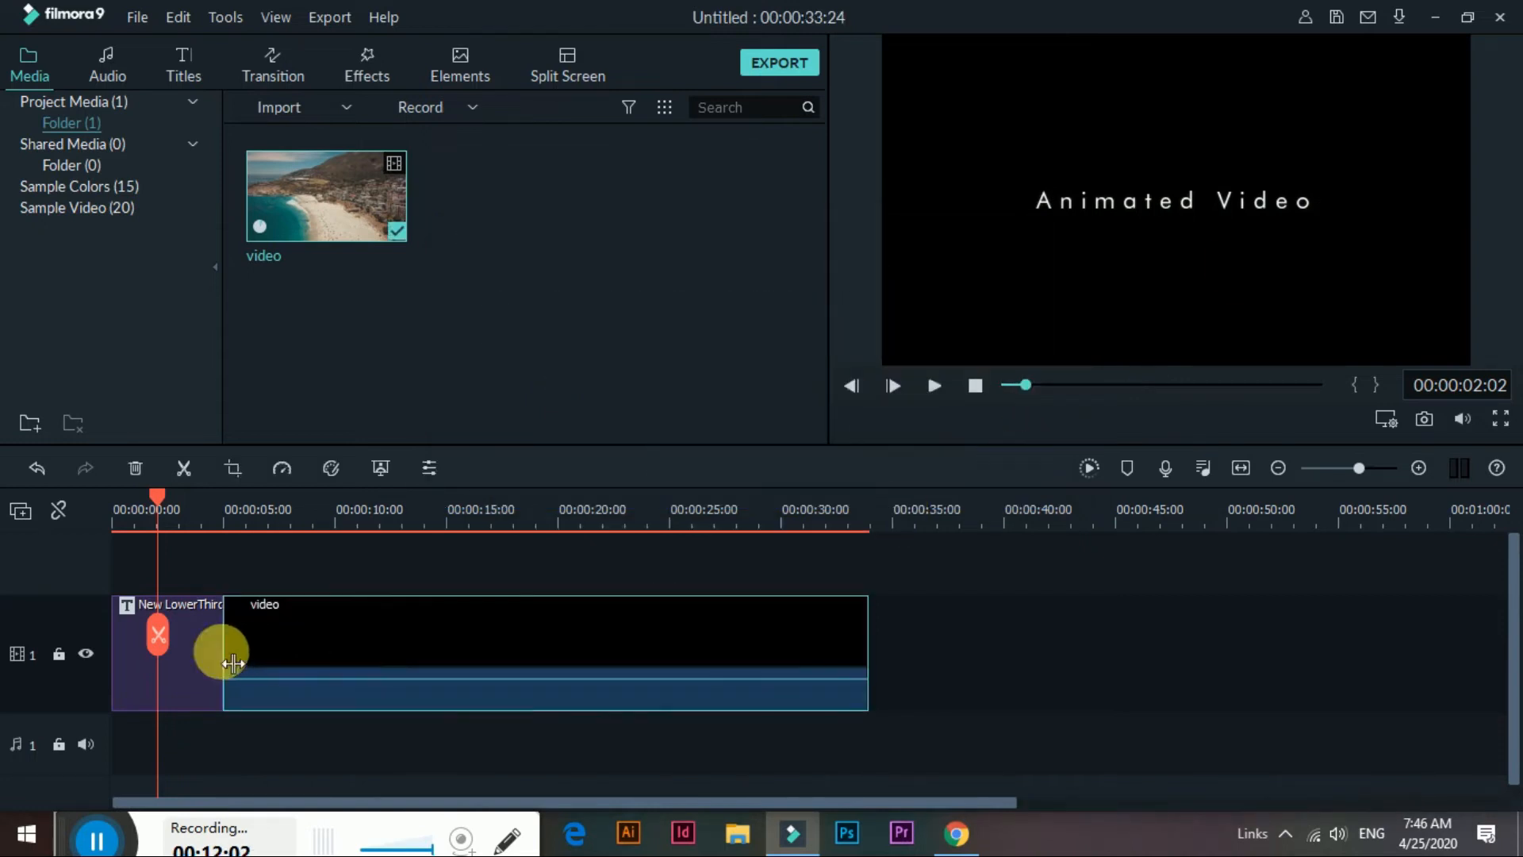
- Move the video to the start of track 2 and the title above it at 00:00:02:02, and play the result
{"action": "left_click_drag", "start_coordinate": [346, 622], "coordinate": [222, 542]}
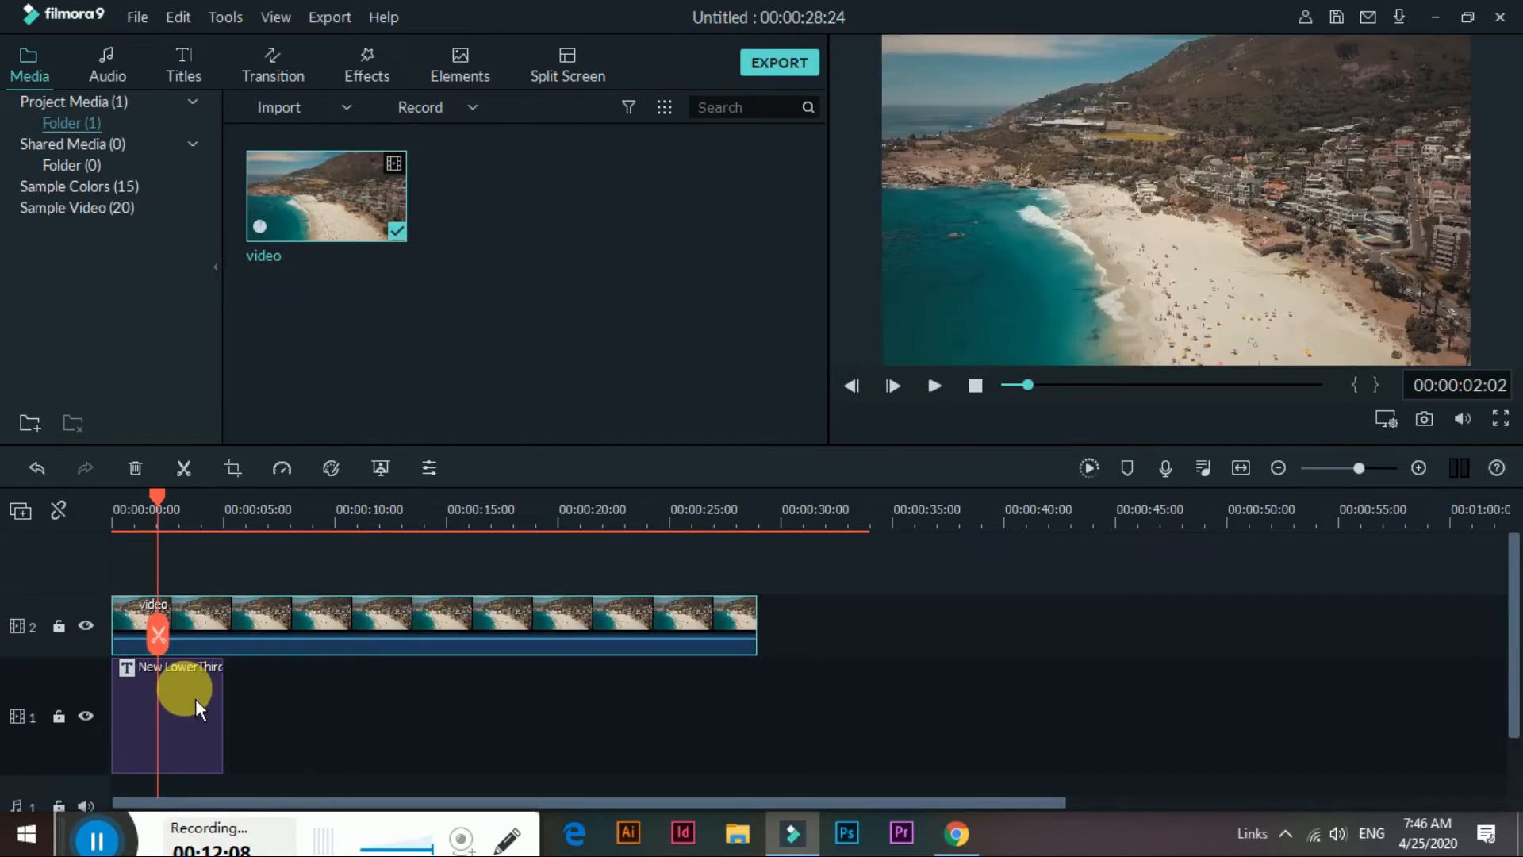
{"action": "left_click_drag", "start_coordinate": [205, 721], "coordinate": [242, 587]}
{"action": "left_click_drag", "start_coordinate": [157, 498], "coordinate": [120, 522]}
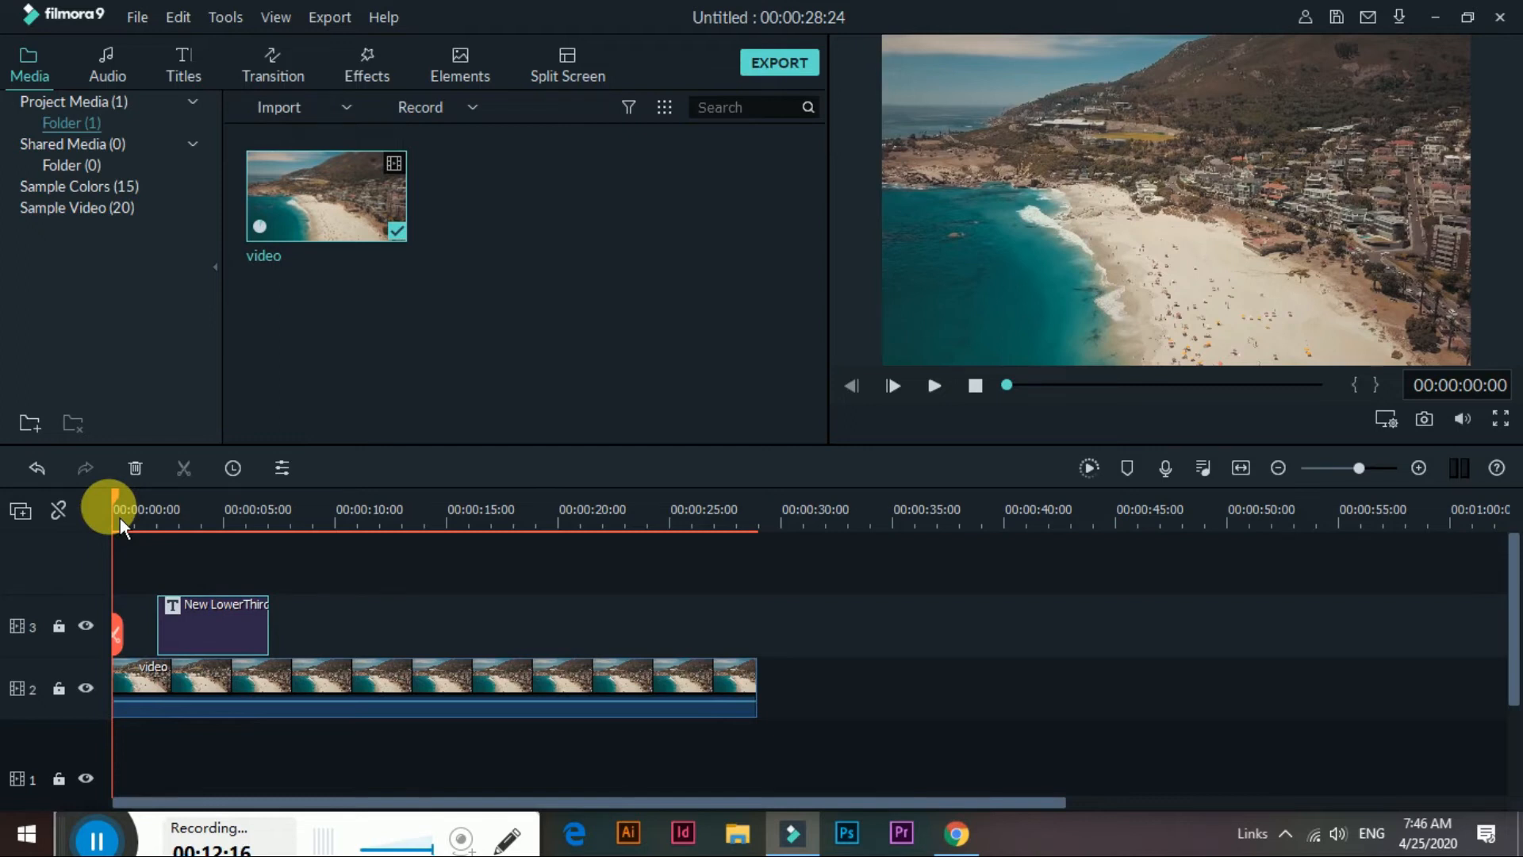
{"action": "key", "text": "space"}
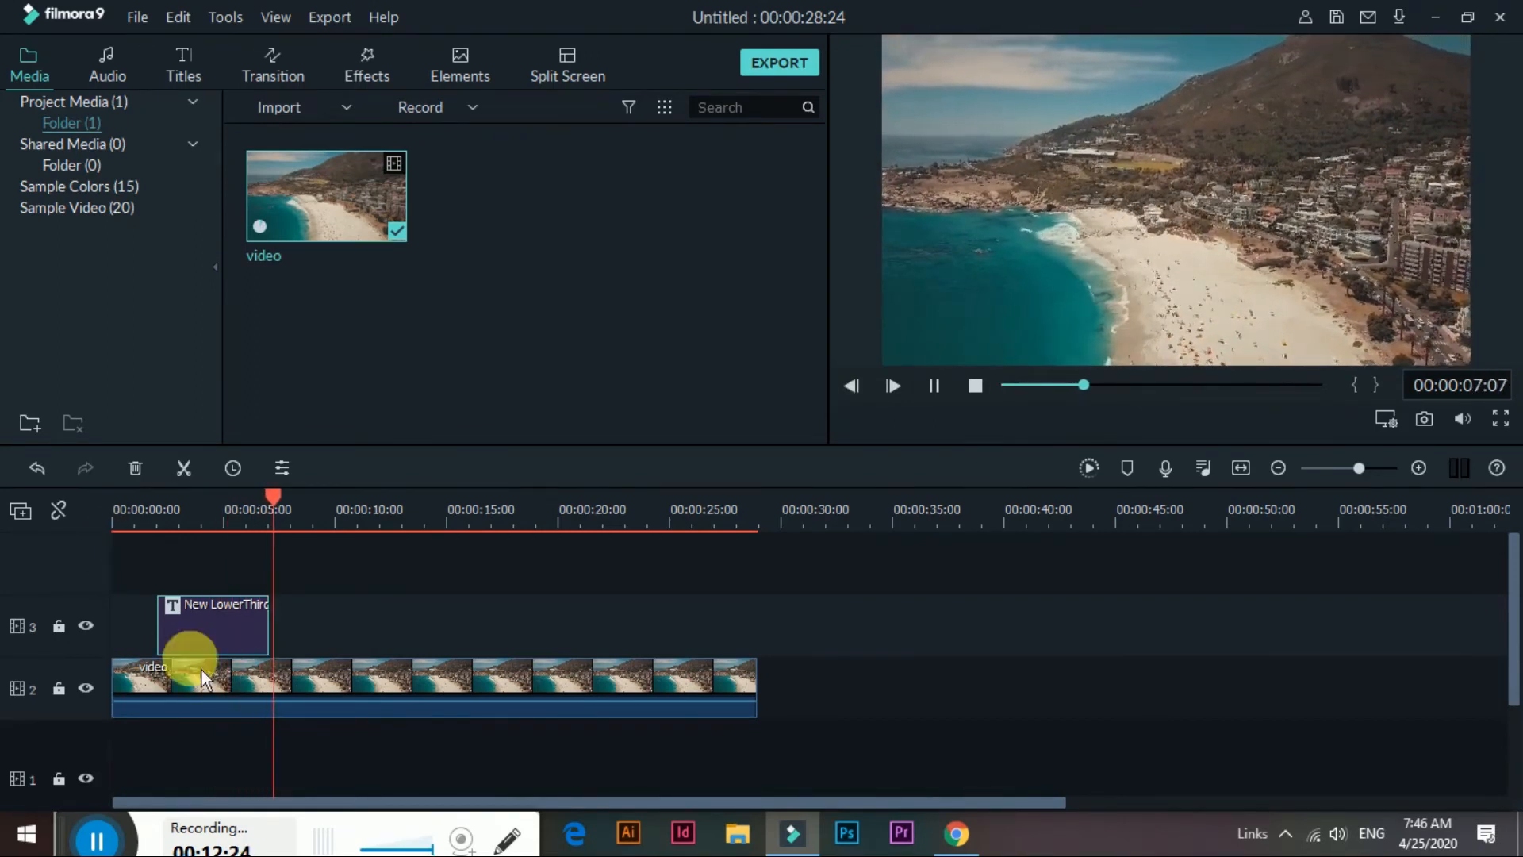
- Open the track 3 title for advanced text editing and, with the preview at 00:00:01:13, set the "Animated Video" text size to 48
{"action": "double_click", "coordinate": [213, 636]}
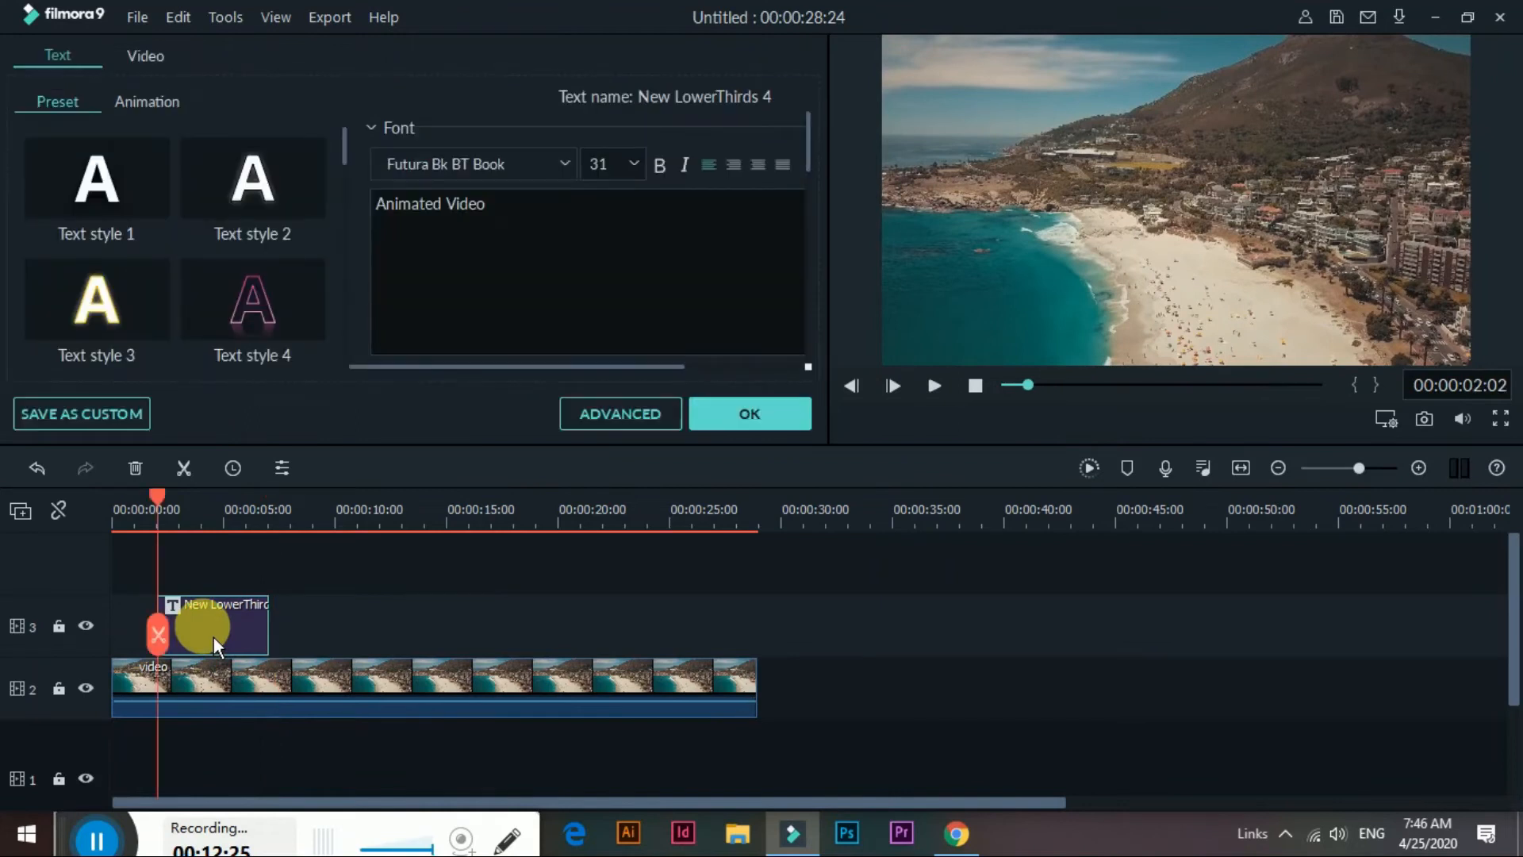
{"action": "left_click", "coordinate": [682, 418]}
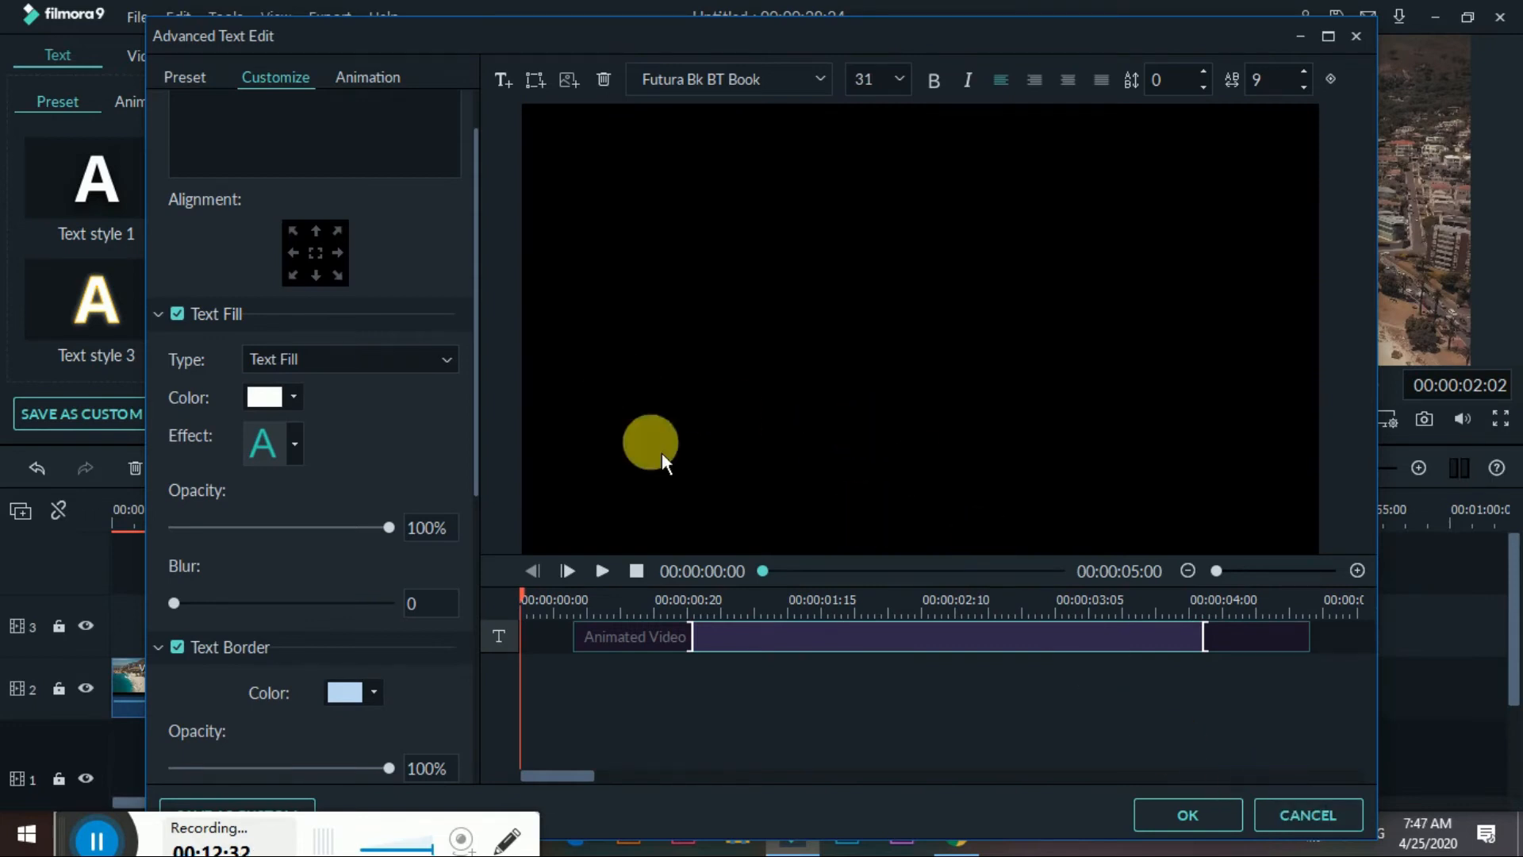
{"action": "left_click", "coordinate": [533, 602]}
{"action": "left_click_drag", "start_coordinate": [533, 601], "coordinate": [791, 601]}
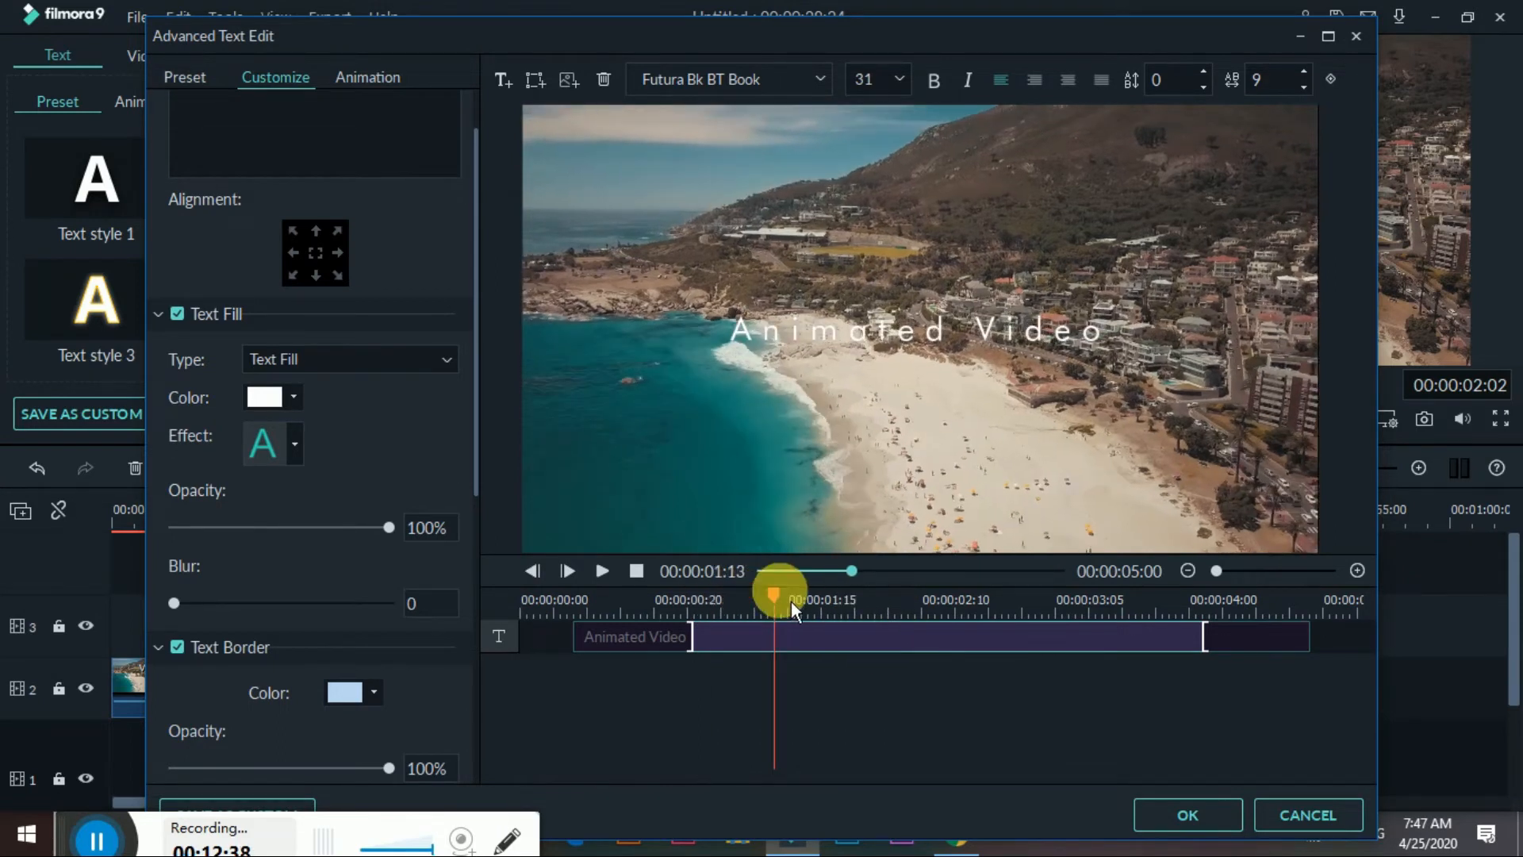
{"action": "left_click", "coordinate": [963, 333]}
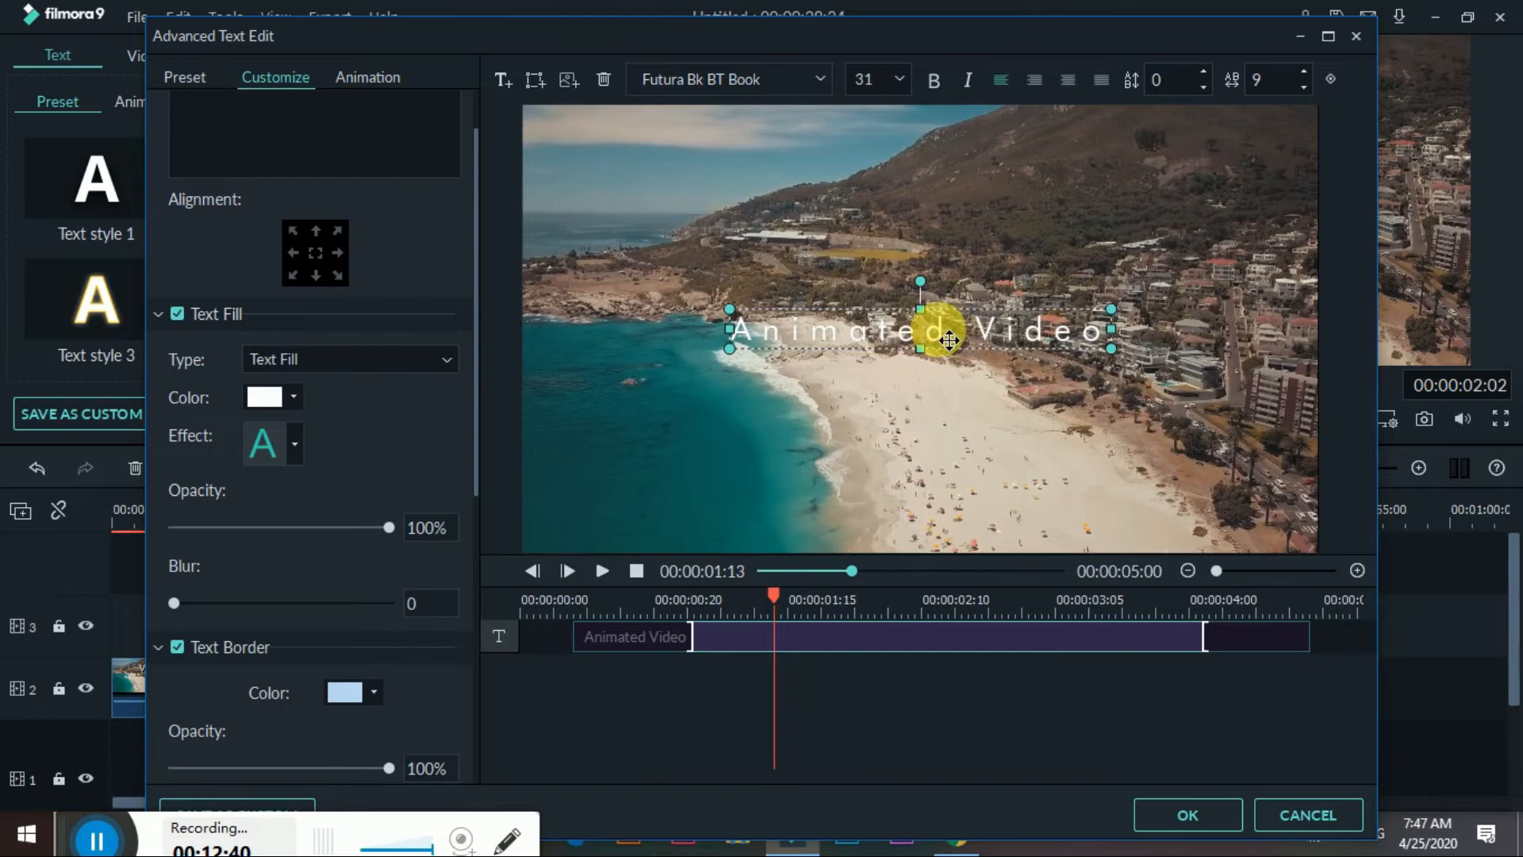
{"action": "left_click", "coordinate": [899, 79]}
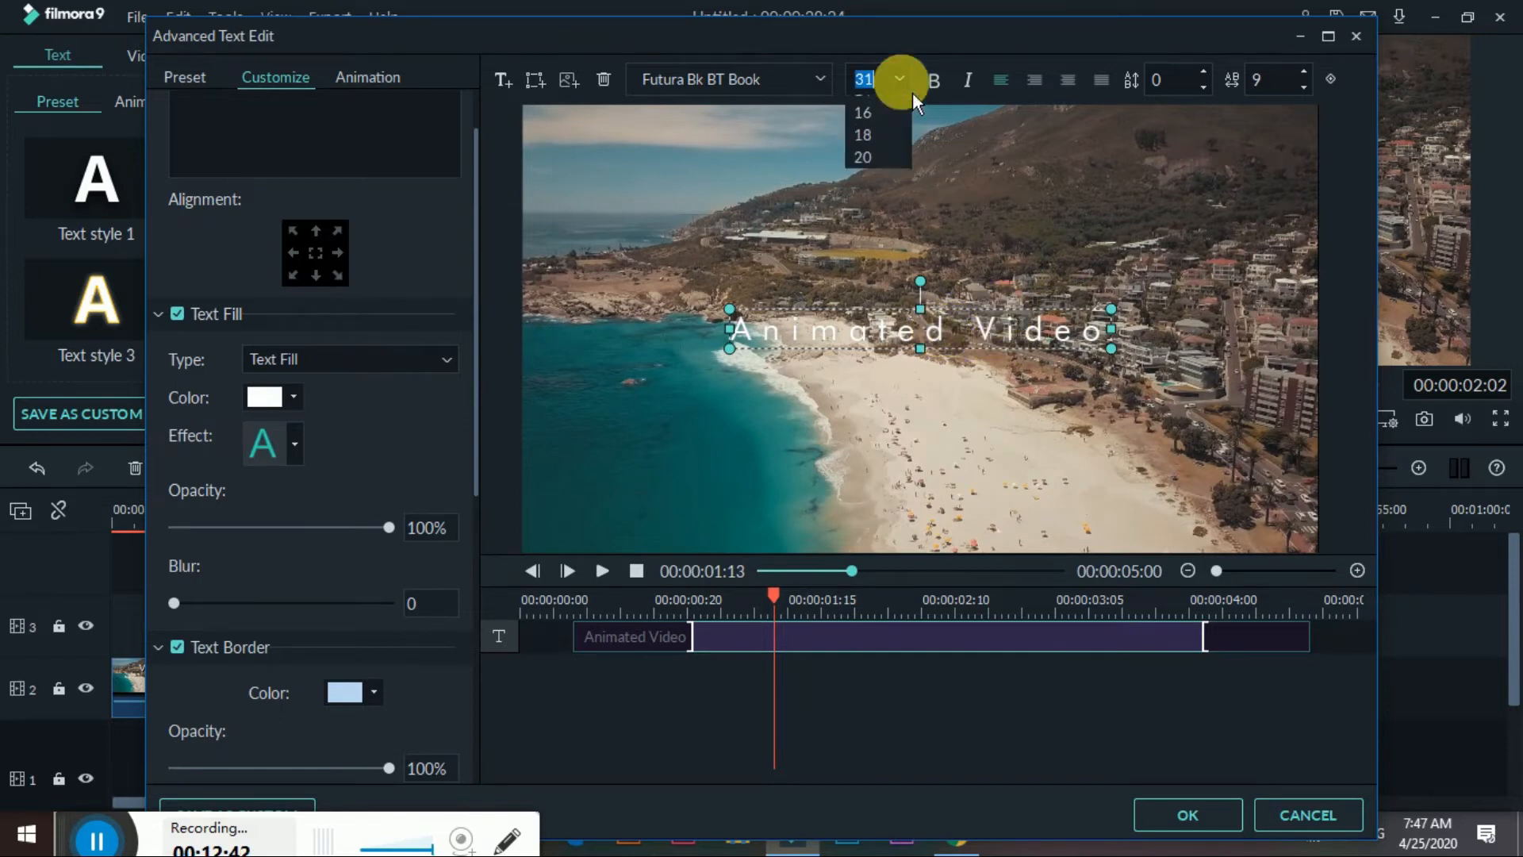
{"action": "type", "text": "62"}
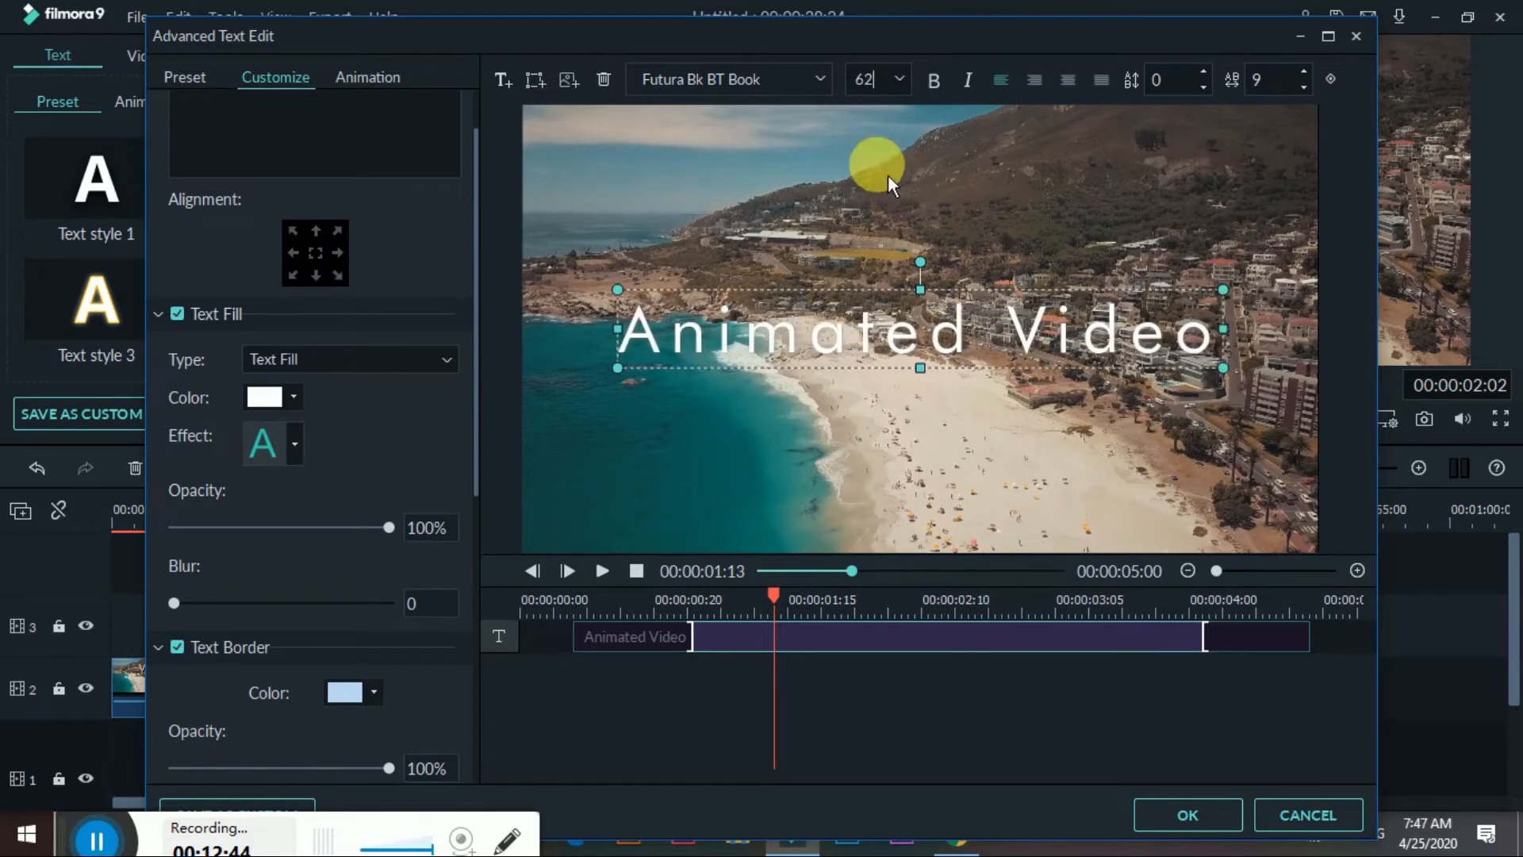
{"action": "left_click", "coordinate": [898, 80]}
{"action": "left_click", "coordinate": [882, 136]}
{"action": "left_click", "coordinate": [919, 340]}
{"action": "left_click", "coordinate": [923, 357]}
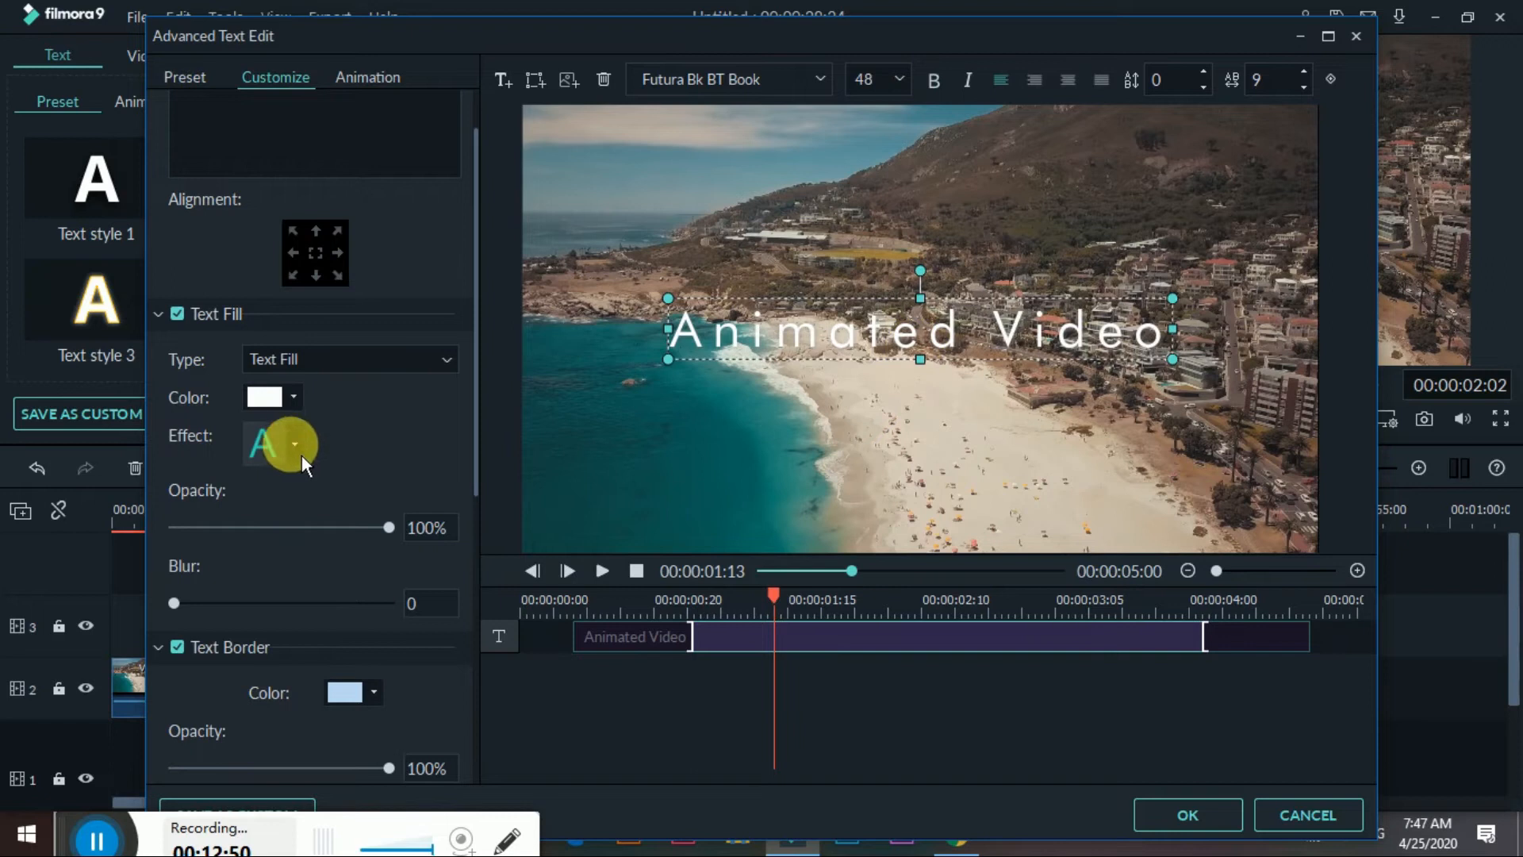
- Try a brown text border with a size of 5 on the "Animated Video" text
{"action": "scroll", "coordinate": [298, 488], "scroll_direction": "down", "scroll_amount": 2}
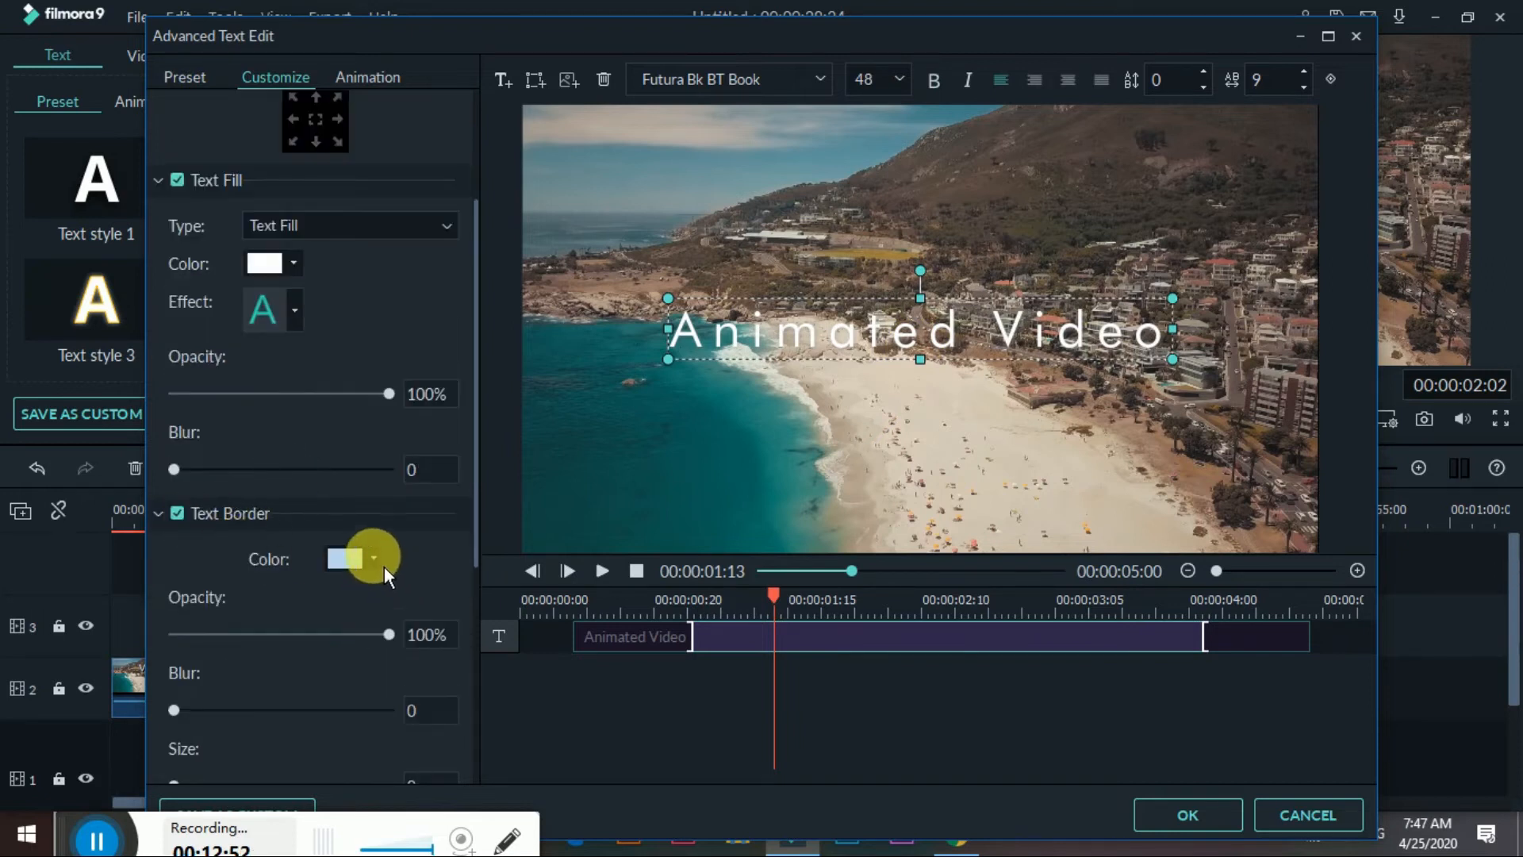
{"action": "left_click", "coordinate": [187, 525]}
{"action": "left_click", "coordinate": [188, 525]}
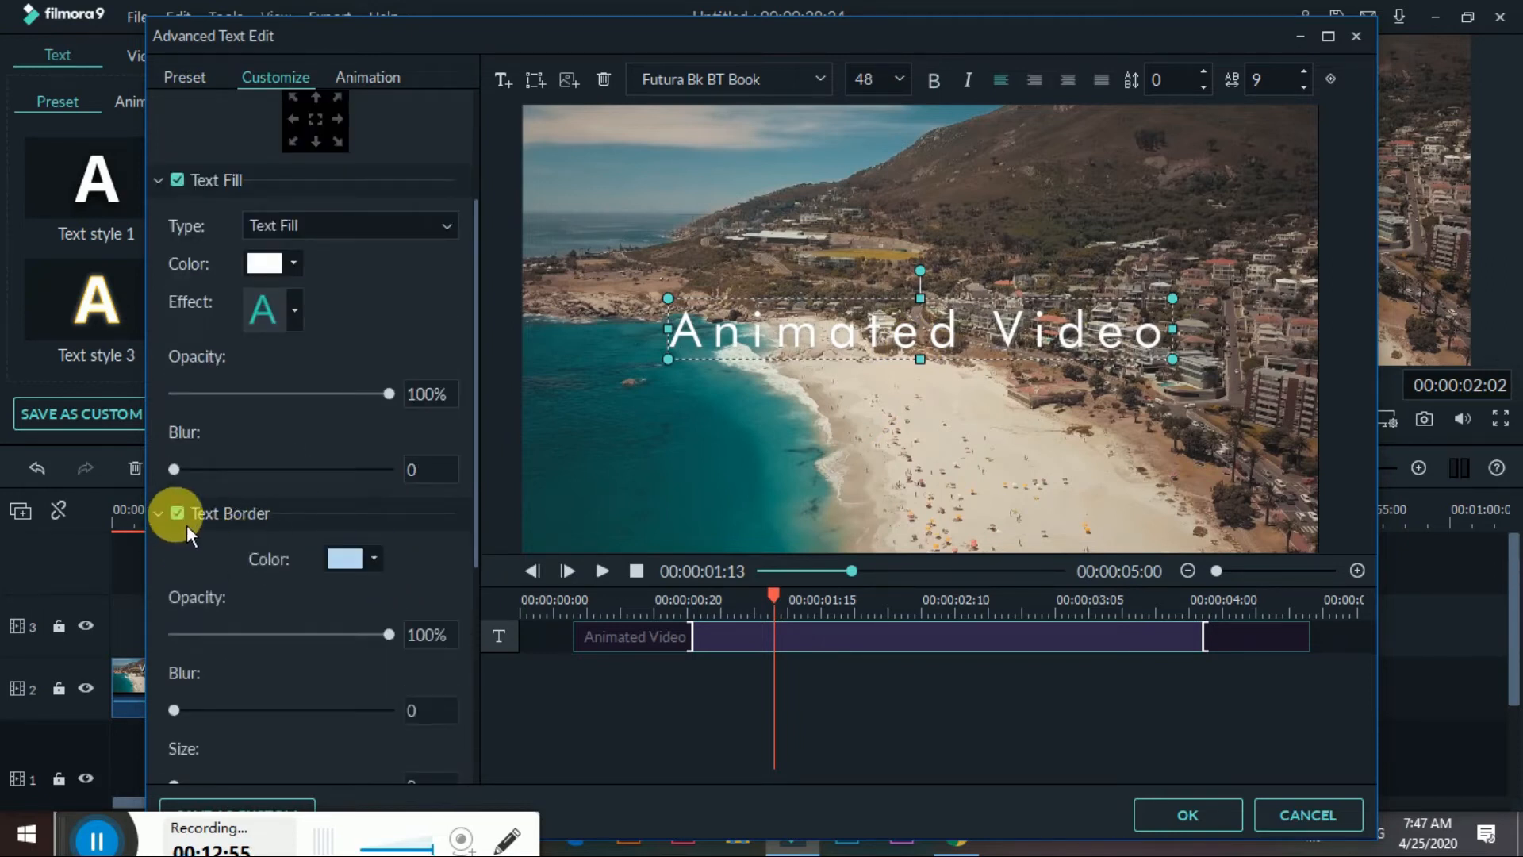
{"action": "left_click", "coordinate": [374, 559]}
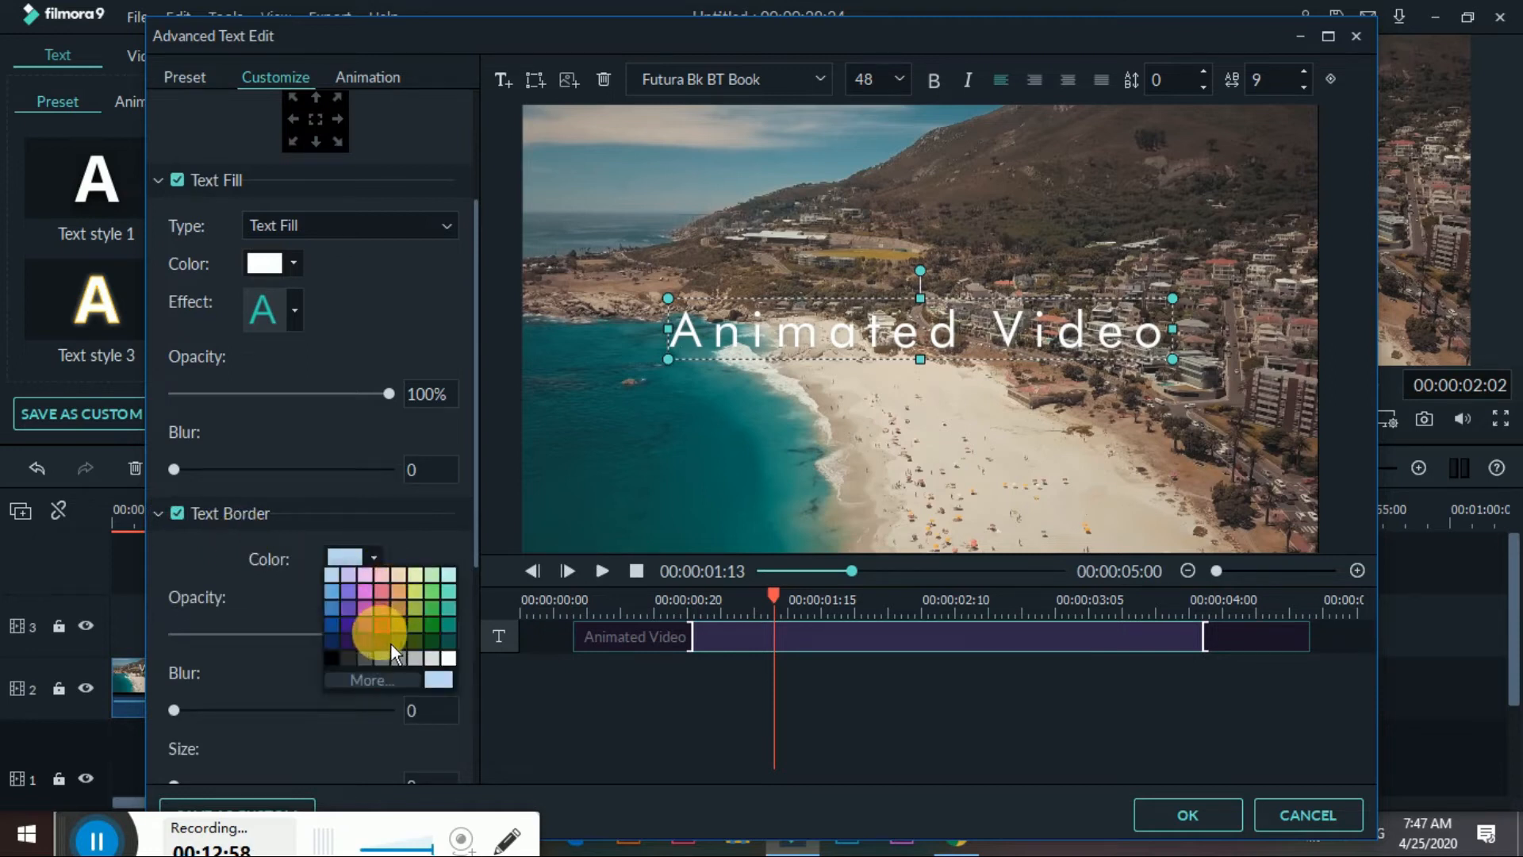
{"action": "left_click", "coordinate": [332, 658]}
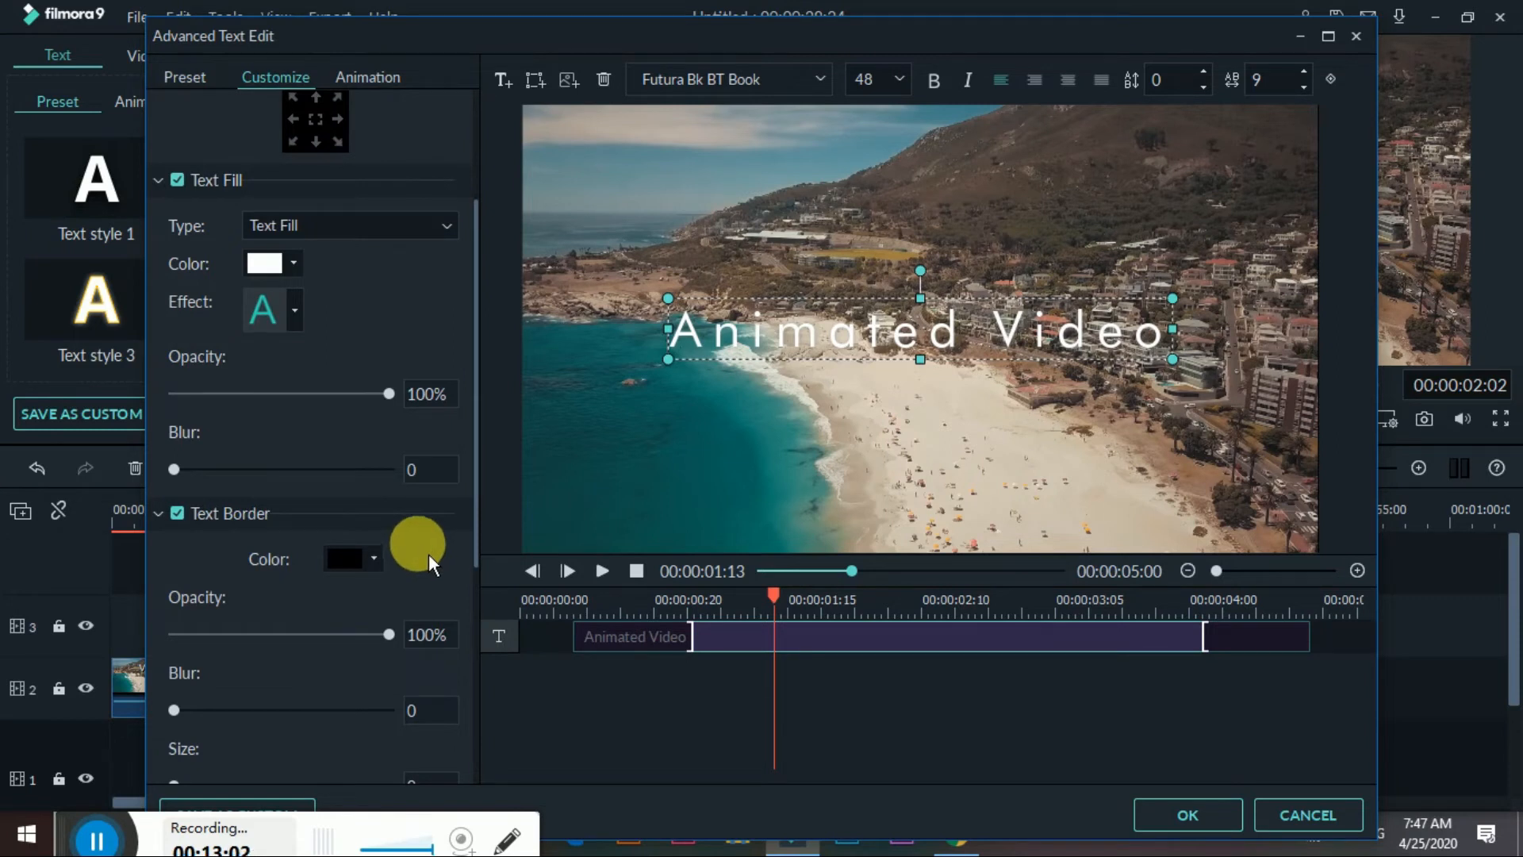
{"action": "left_click", "coordinate": [373, 557]}
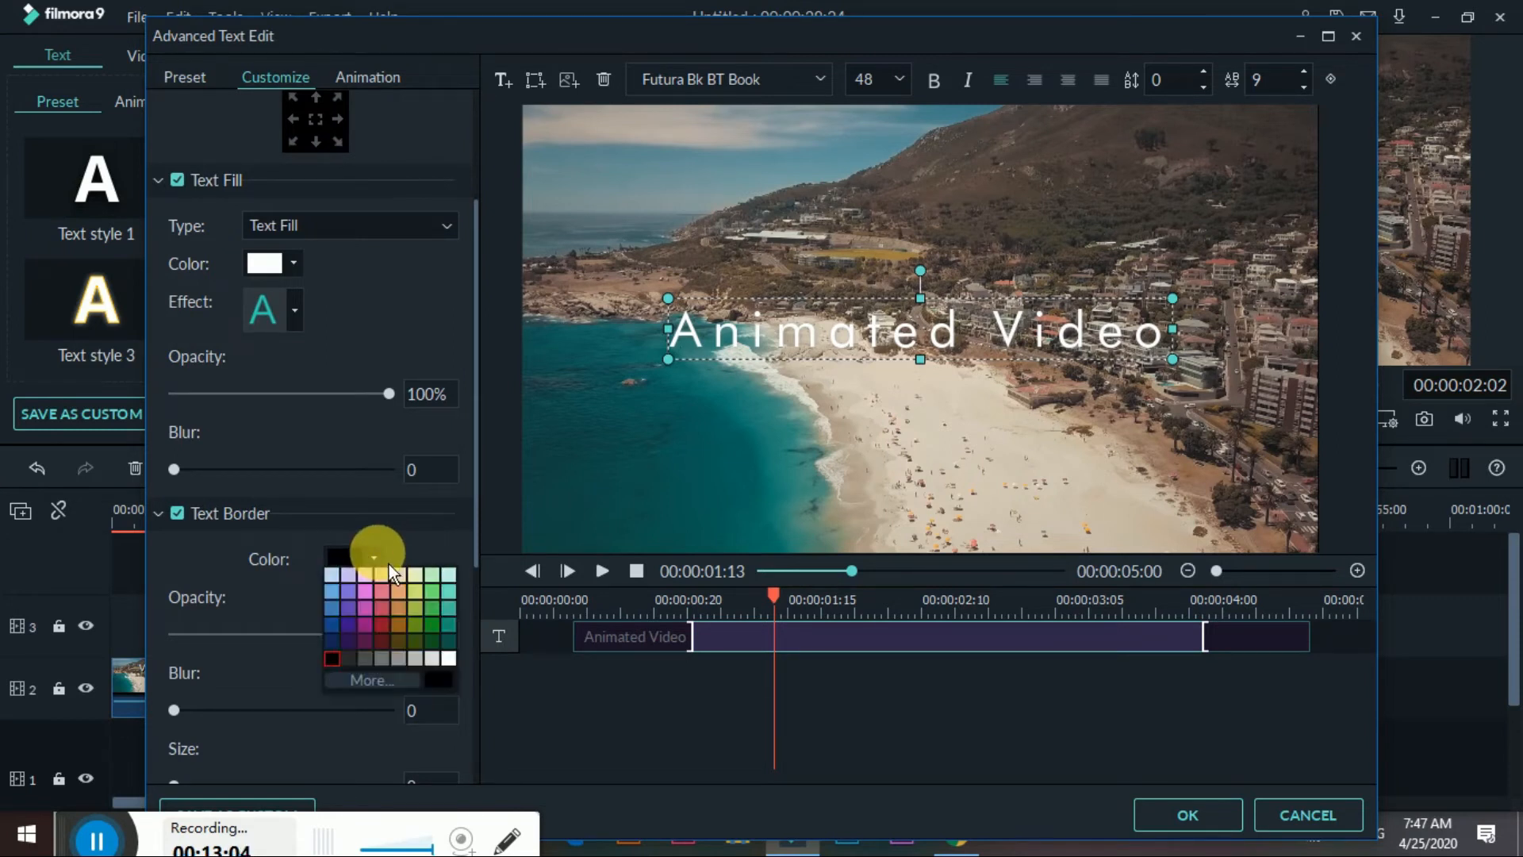
{"action": "left_click", "coordinate": [399, 624]}
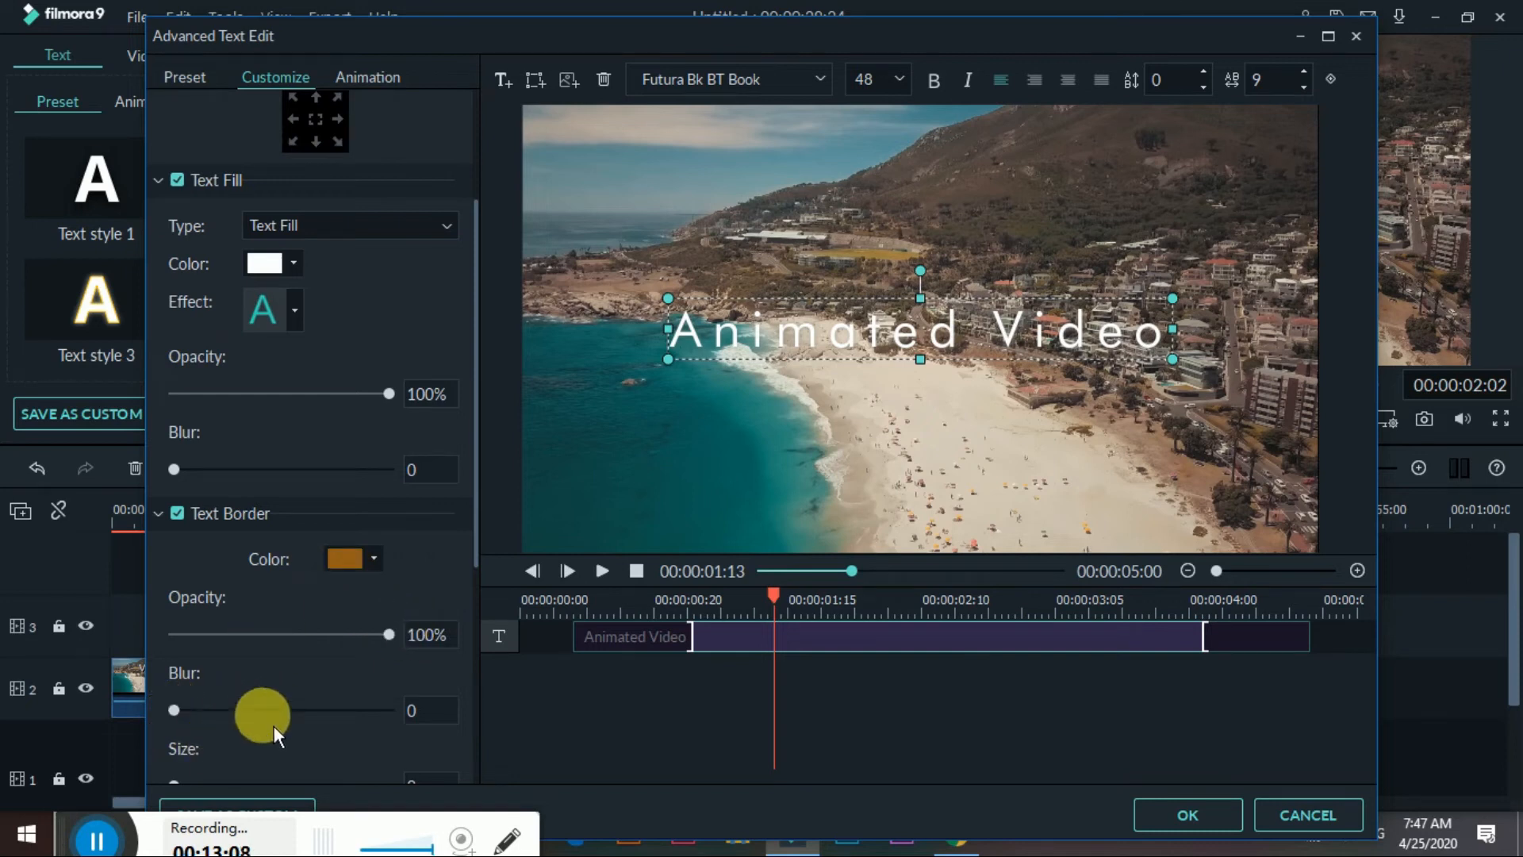
{"action": "scroll", "coordinate": [273, 725], "scroll_direction": "down", "scroll_amount": 2}
{"action": "left_click_drag", "start_coordinate": [189, 662], "coordinate": [212, 659]}
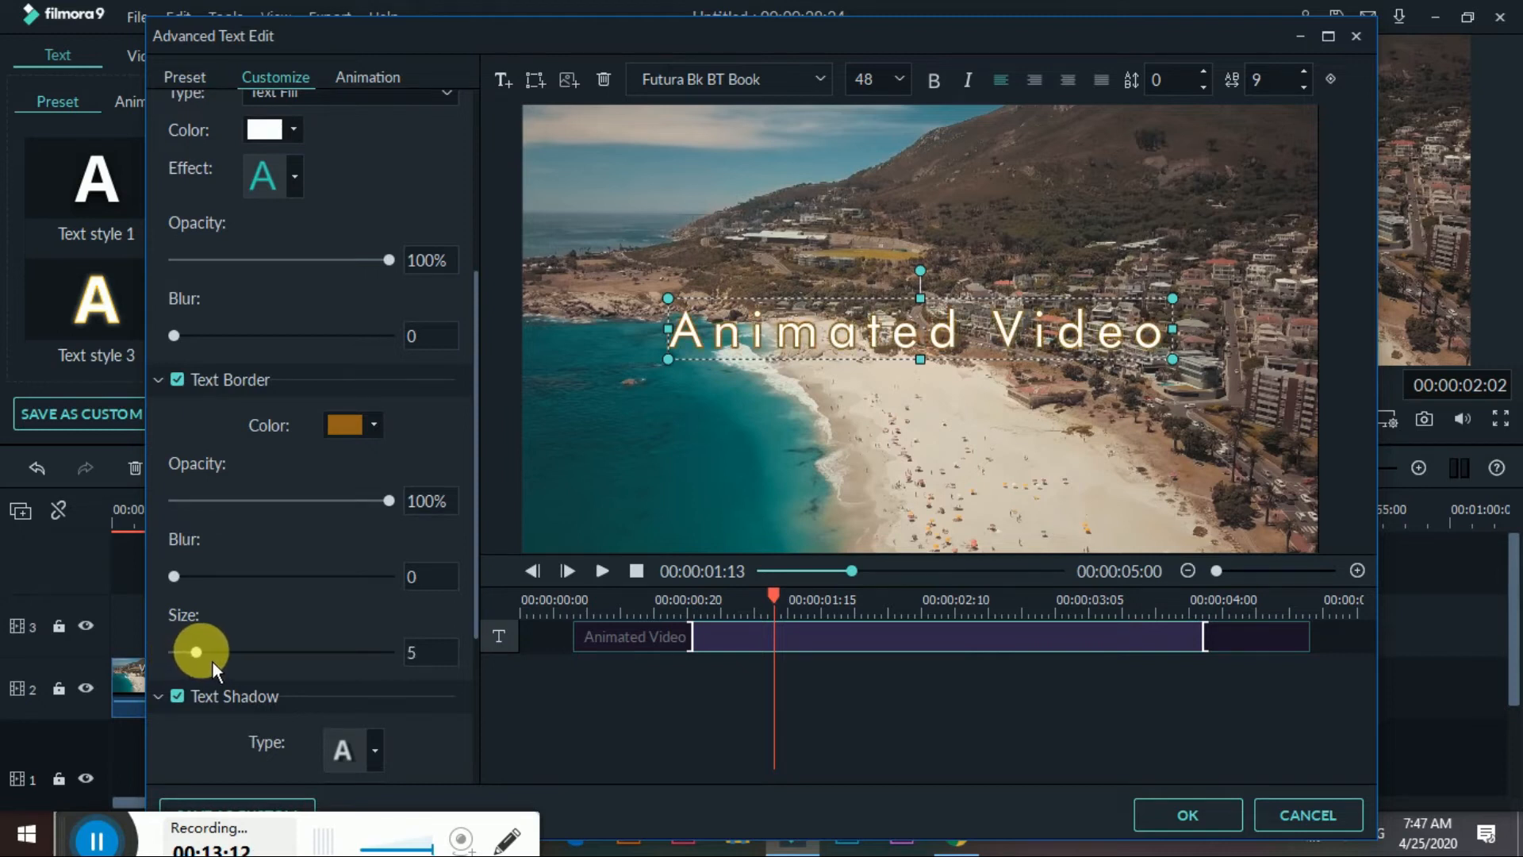
- Set the text border colour to black and its size to 2
{"action": "left_click", "coordinate": [376, 425]}
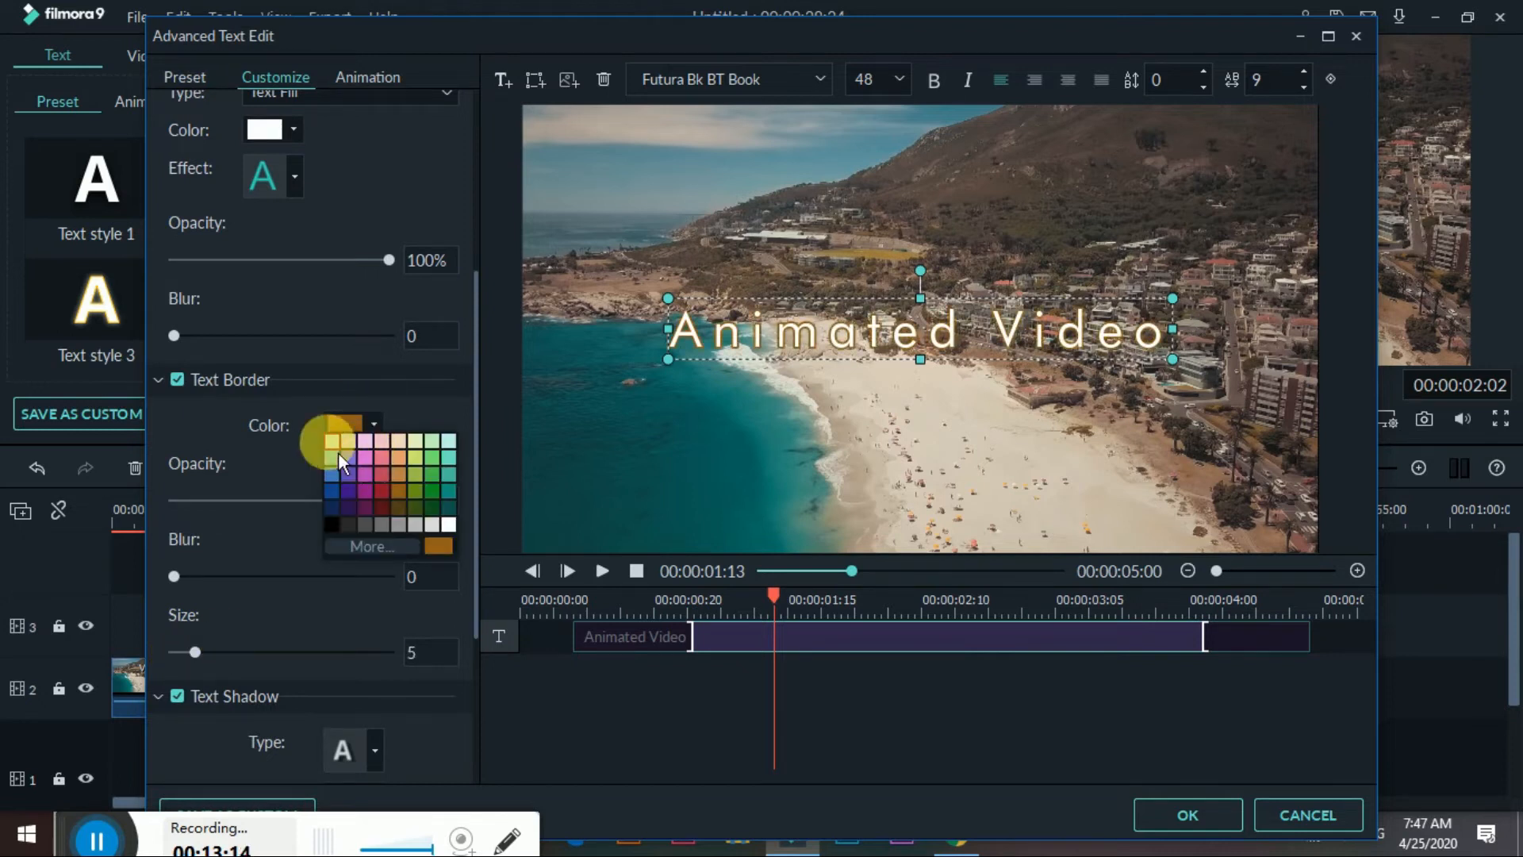
{"action": "left_click", "coordinate": [332, 525]}
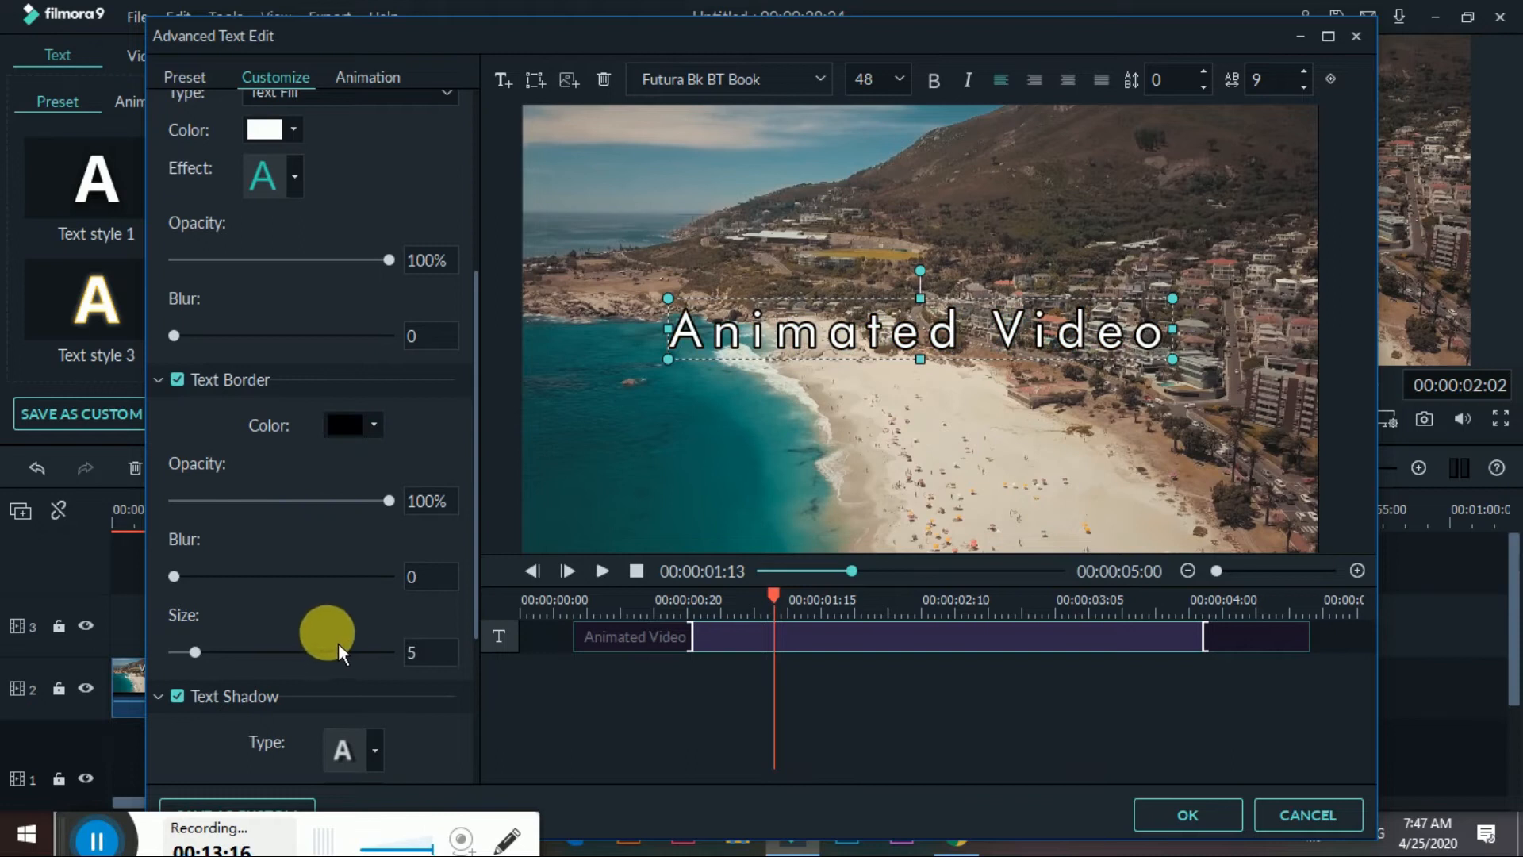
{"action": "left_click_drag", "start_coordinate": [222, 663], "coordinate": [192, 669]}
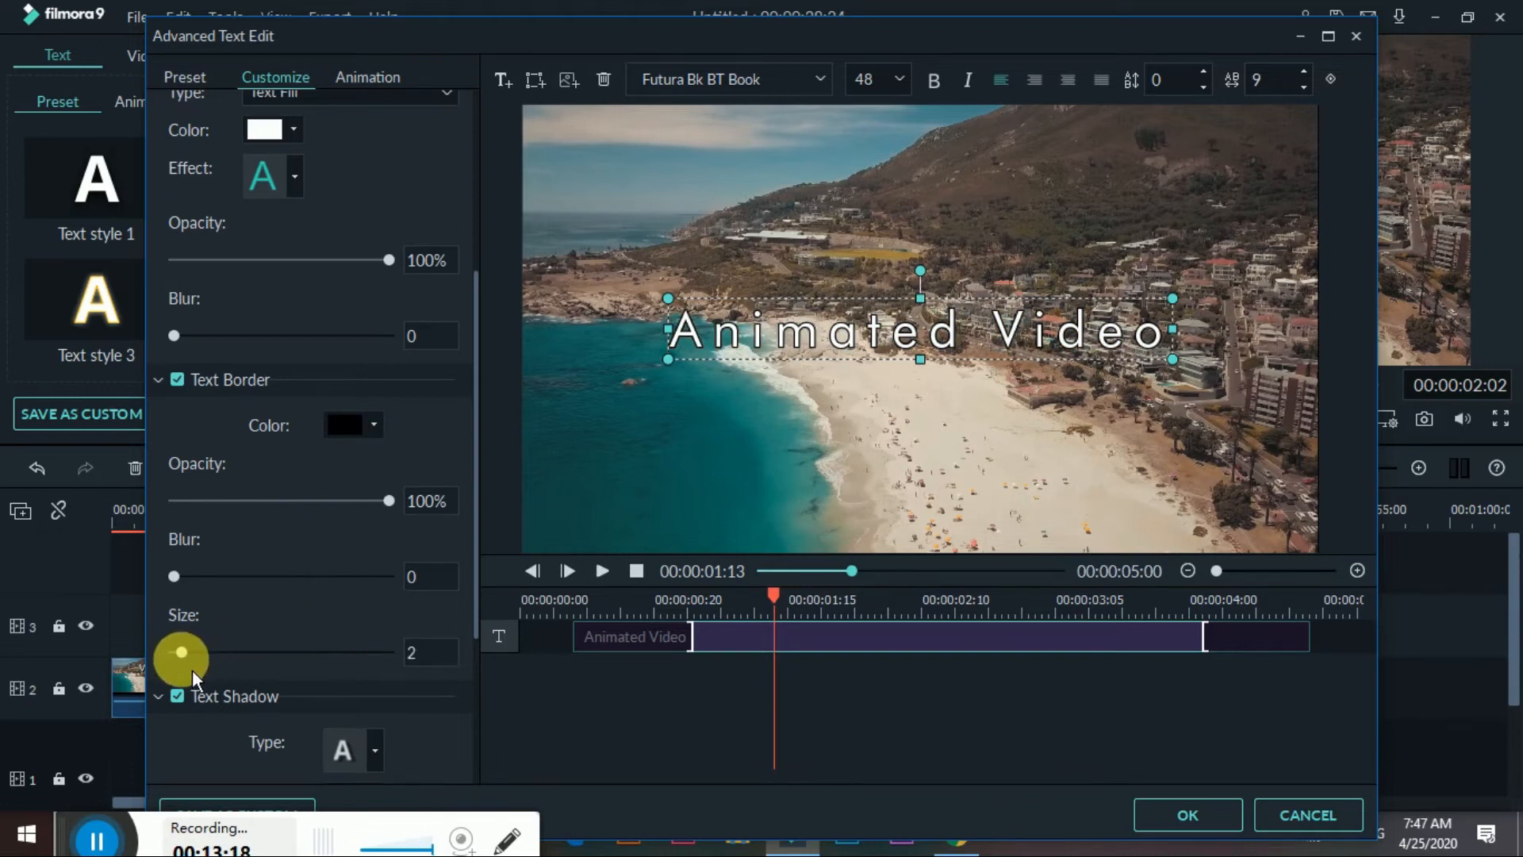
- Set the text shadow to black with 56% opacity, a blur of 8 and a distance of 3
{"action": "scroll", "coordinate": [198, 682], "scroll_direction": "down", "scroll_amount": 5}
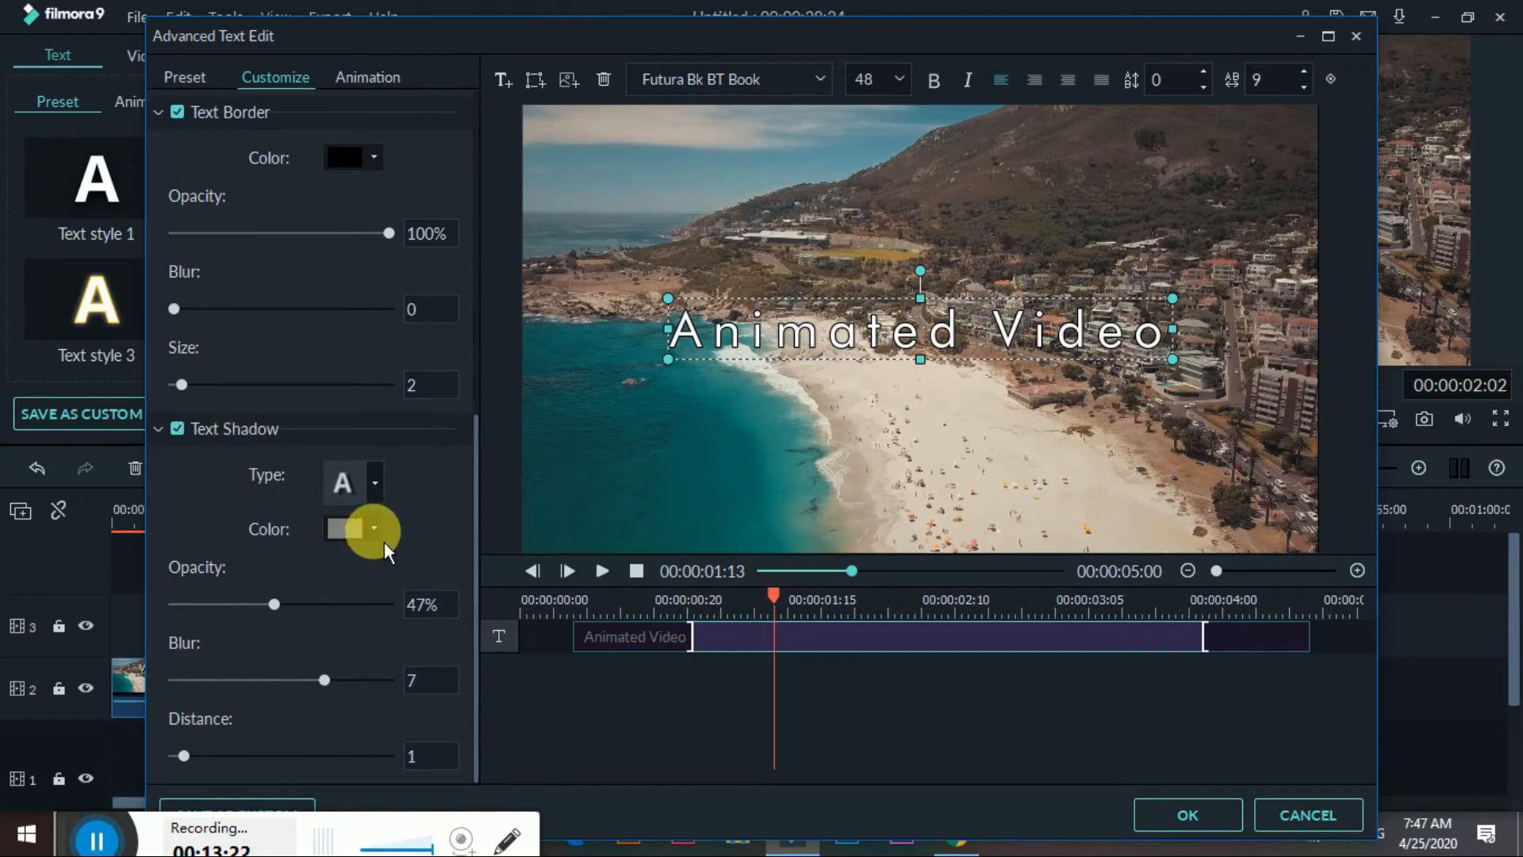
{"action": "left_click", "coordinate": [374, 529]}
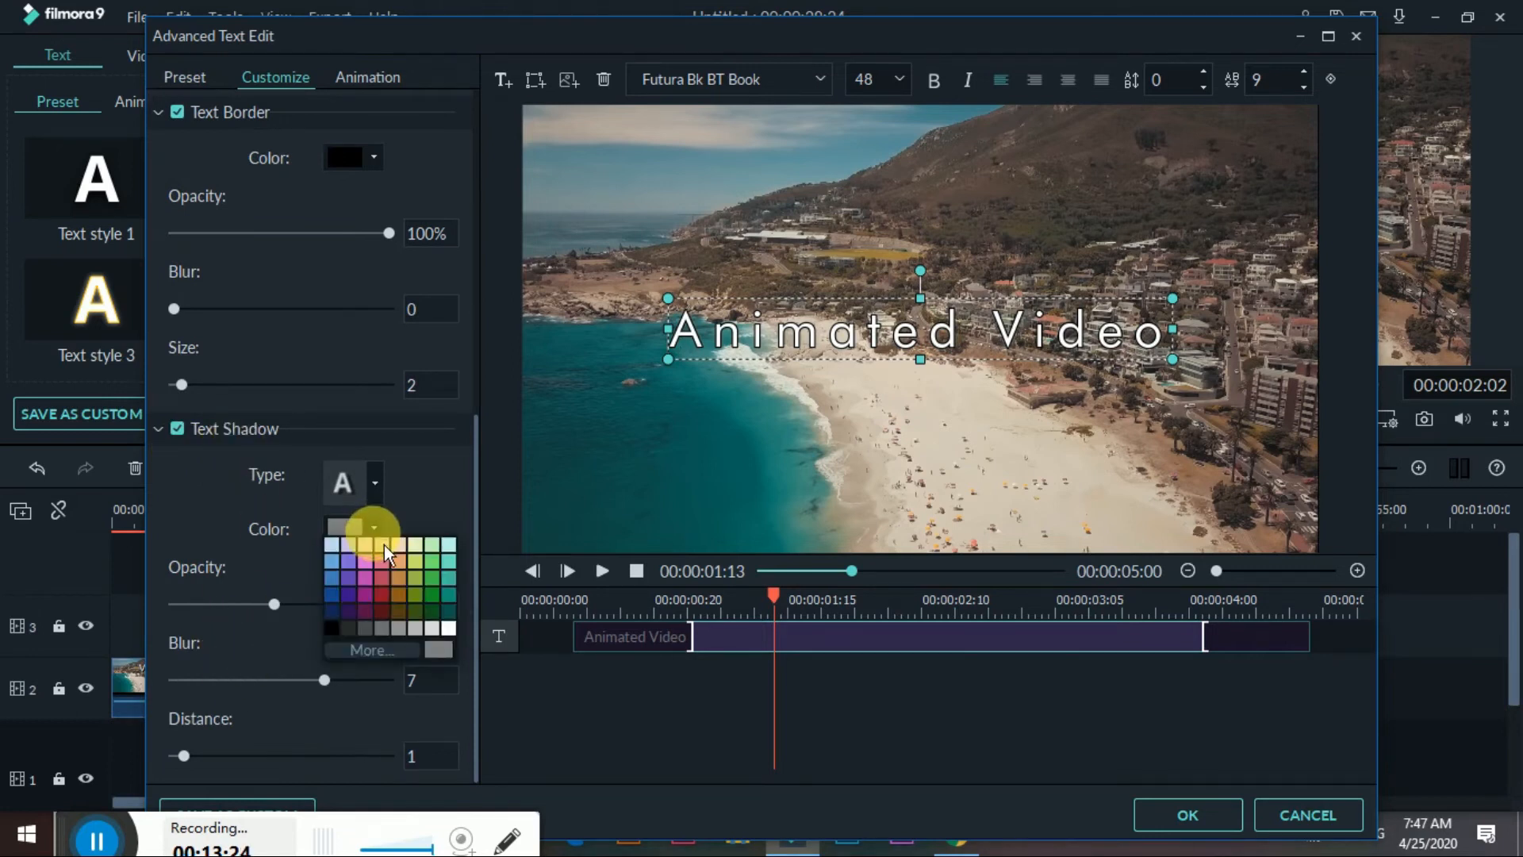
{"action": "left_click", "coordinate": [335, 628]}
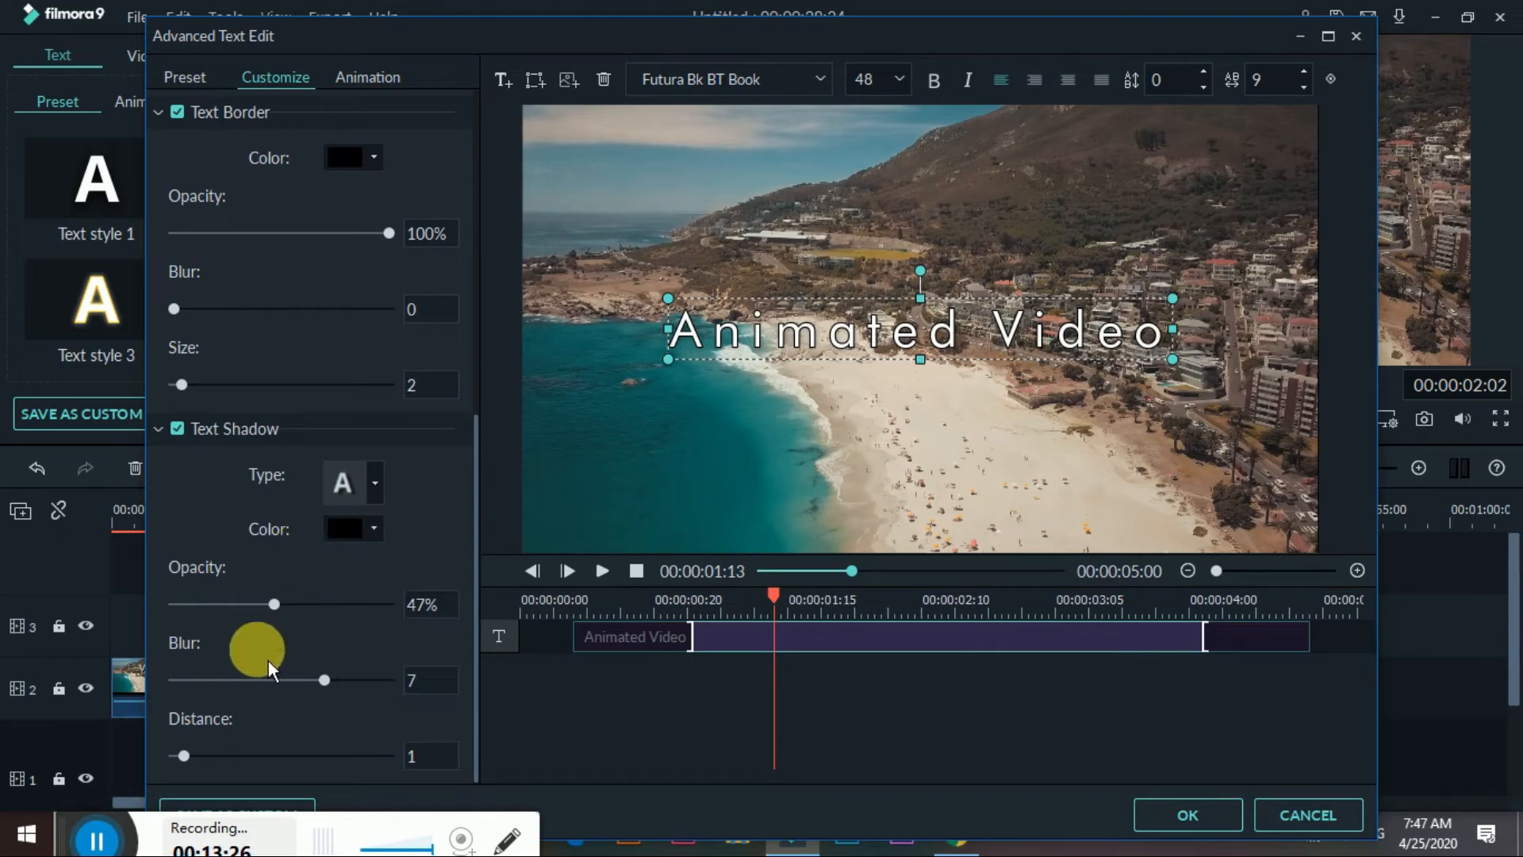
{"action": "left_click_drag", "start_coordinate": [325, 680], "coordinate": [346, 680]}
{"action": "left_click_drag", "start_coordinate": [274, 603], "coordinate": [294, 604]}
{"action": "left_click_drag", "start_coordinate": [185, 755], "coordinate": [208, 755]}
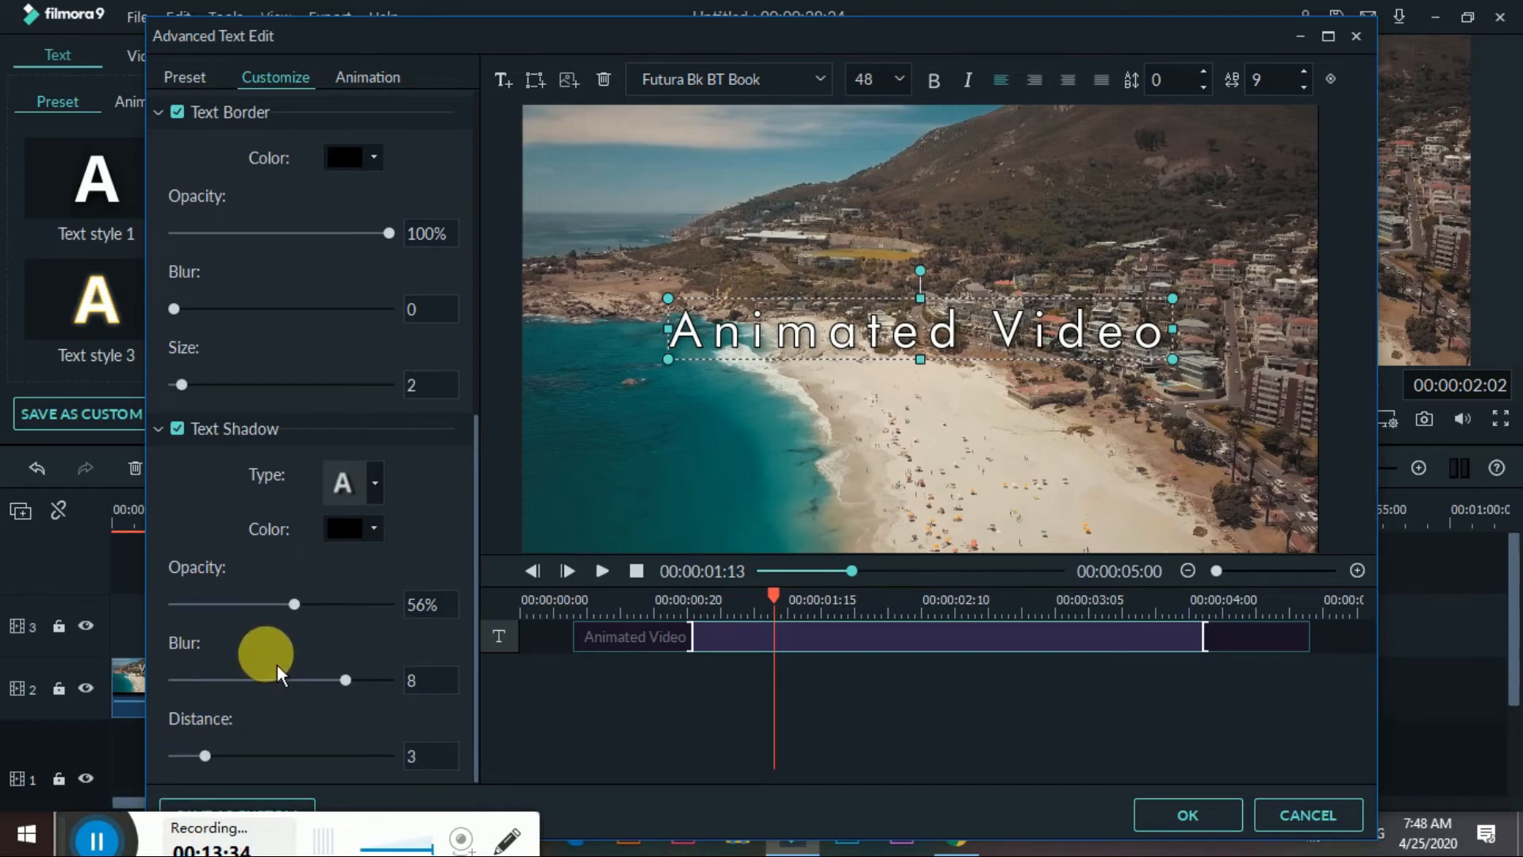
- Preview the restyled title animation and accept the advanced text edits
{"action": "left_click", "coordinate": [615, 578]}
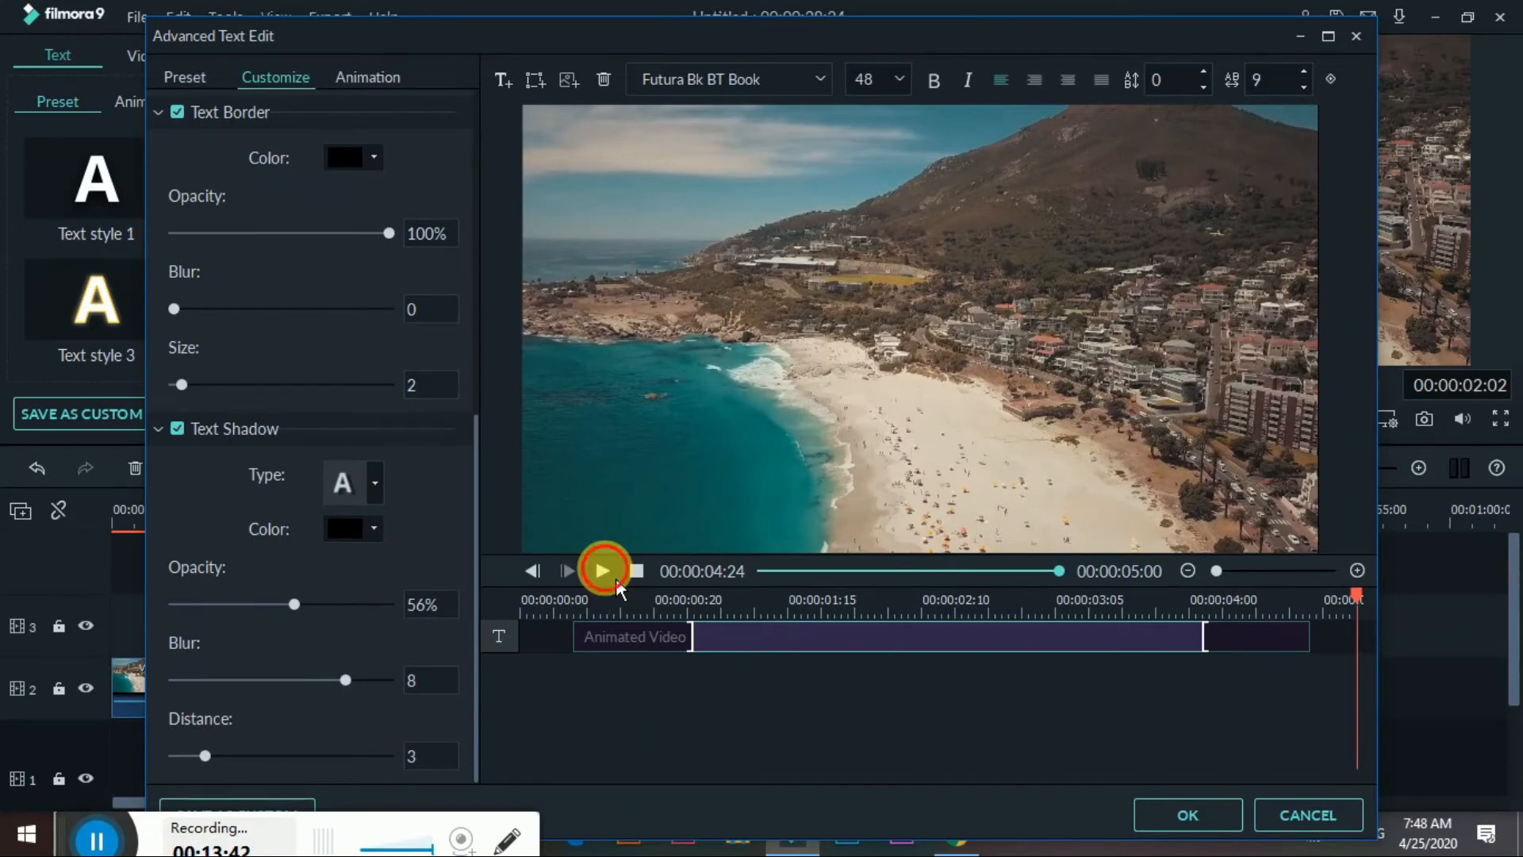
{"action": "left_click", "coordinate": [615, 582]}
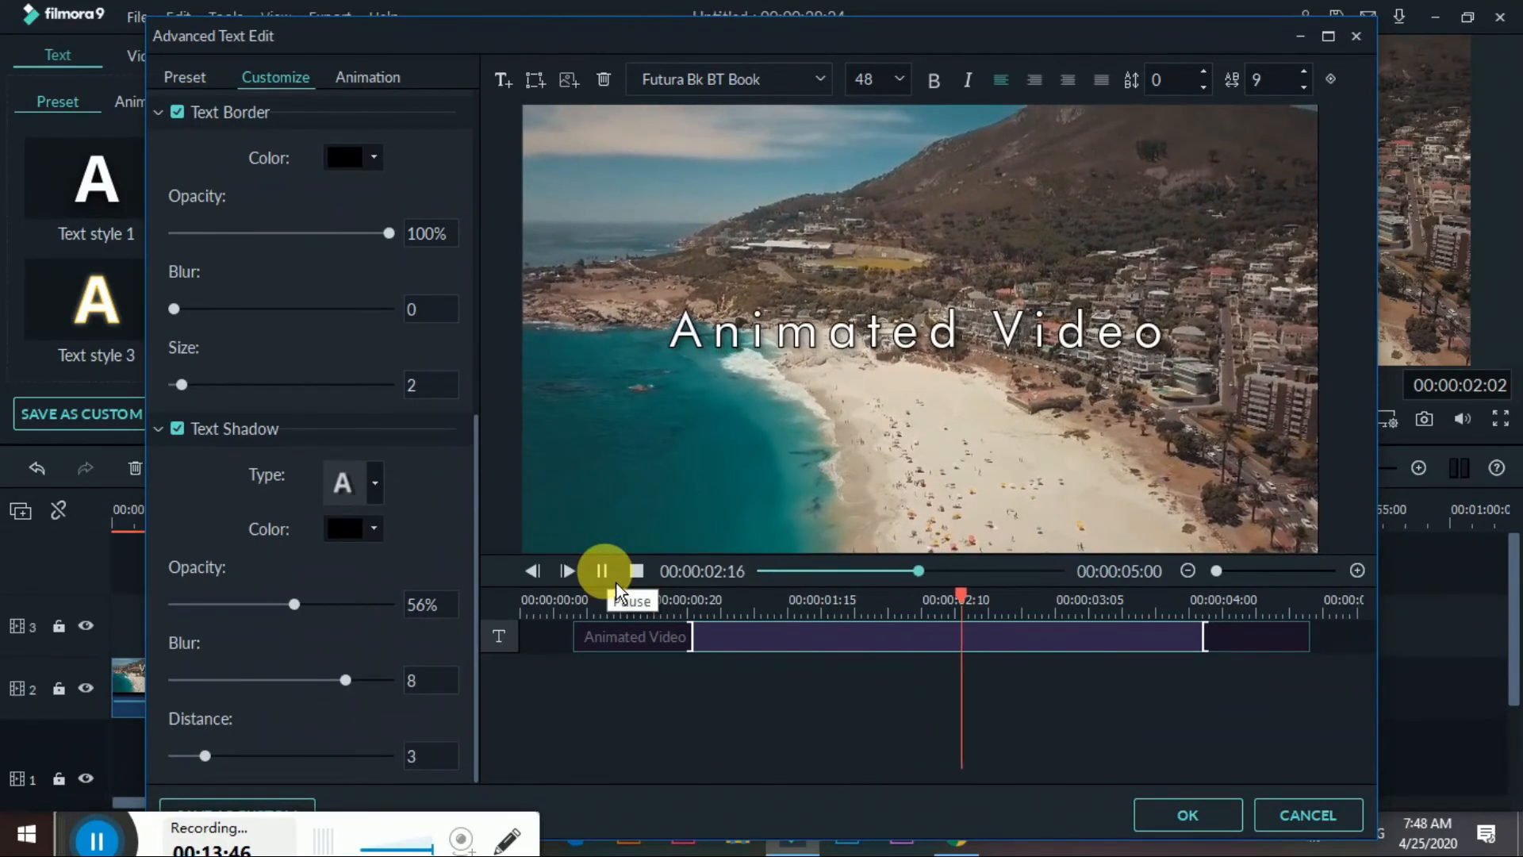
{"action": "left_click", "coordinate": [1199, 839]}
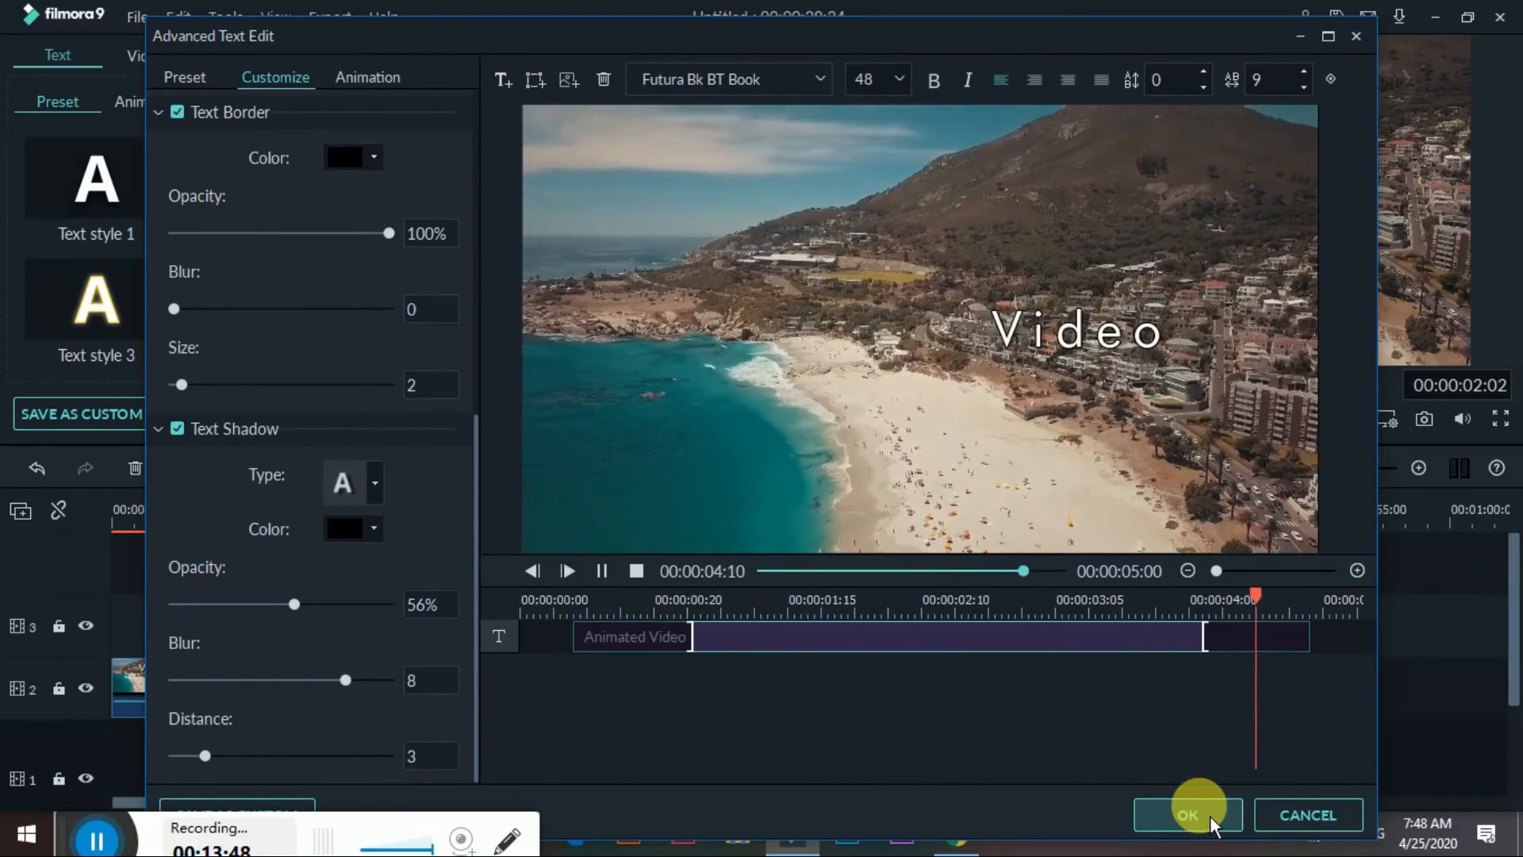
{"action": "left_click", "coordinate": [1211, 825]}
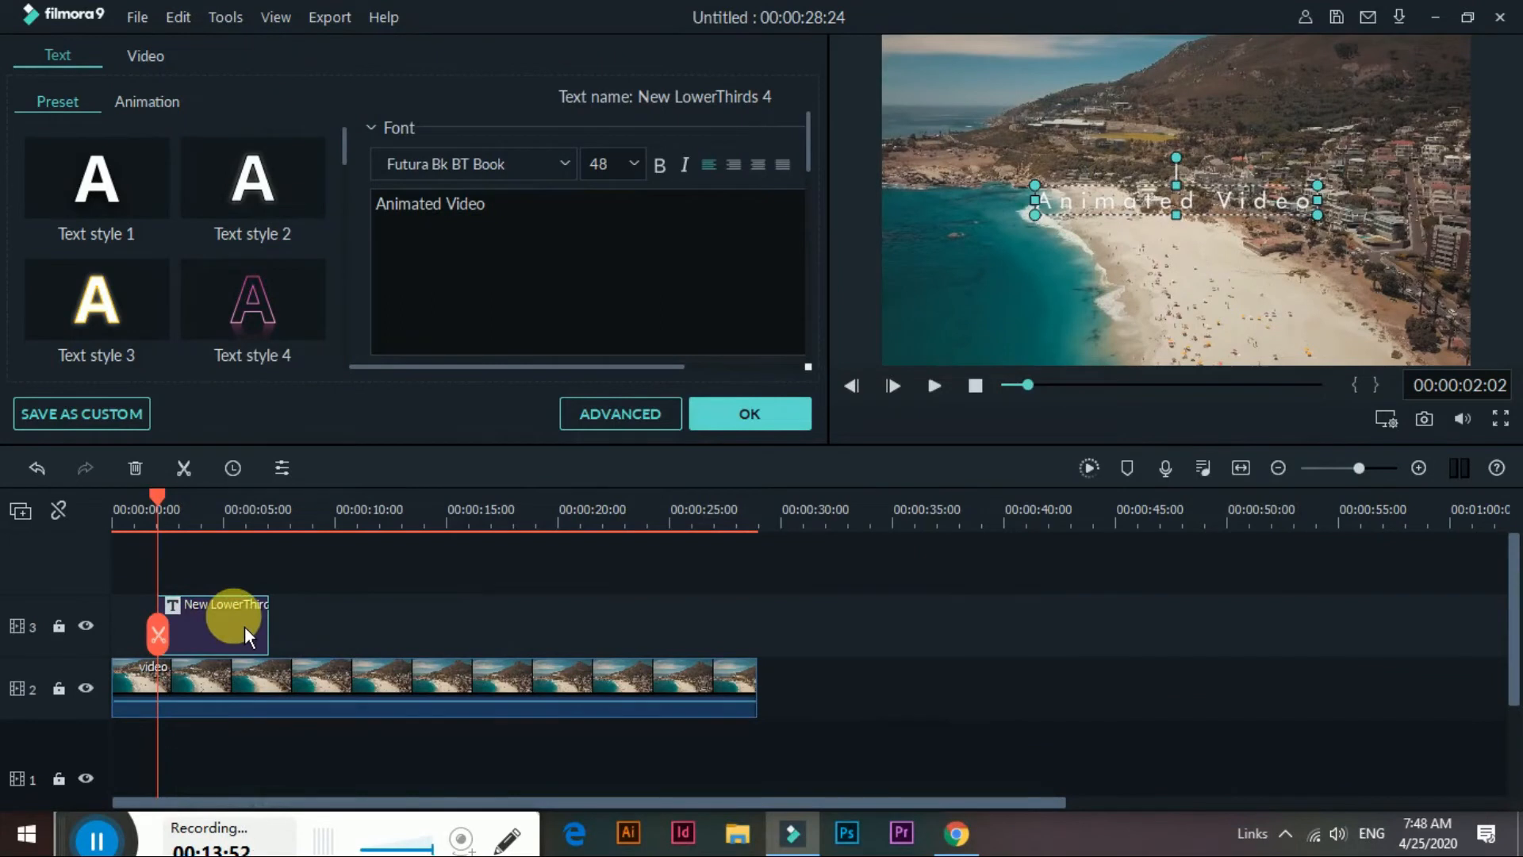
- Paste a copy of the title, place it on track 3 at about 8.5 seconds, and play the timeline
{"action": "left_click_drag", "start_coordinate": [158, 512], "coordinate": [792, 592]}
{"action": "key", "text": "ctrl+v"}
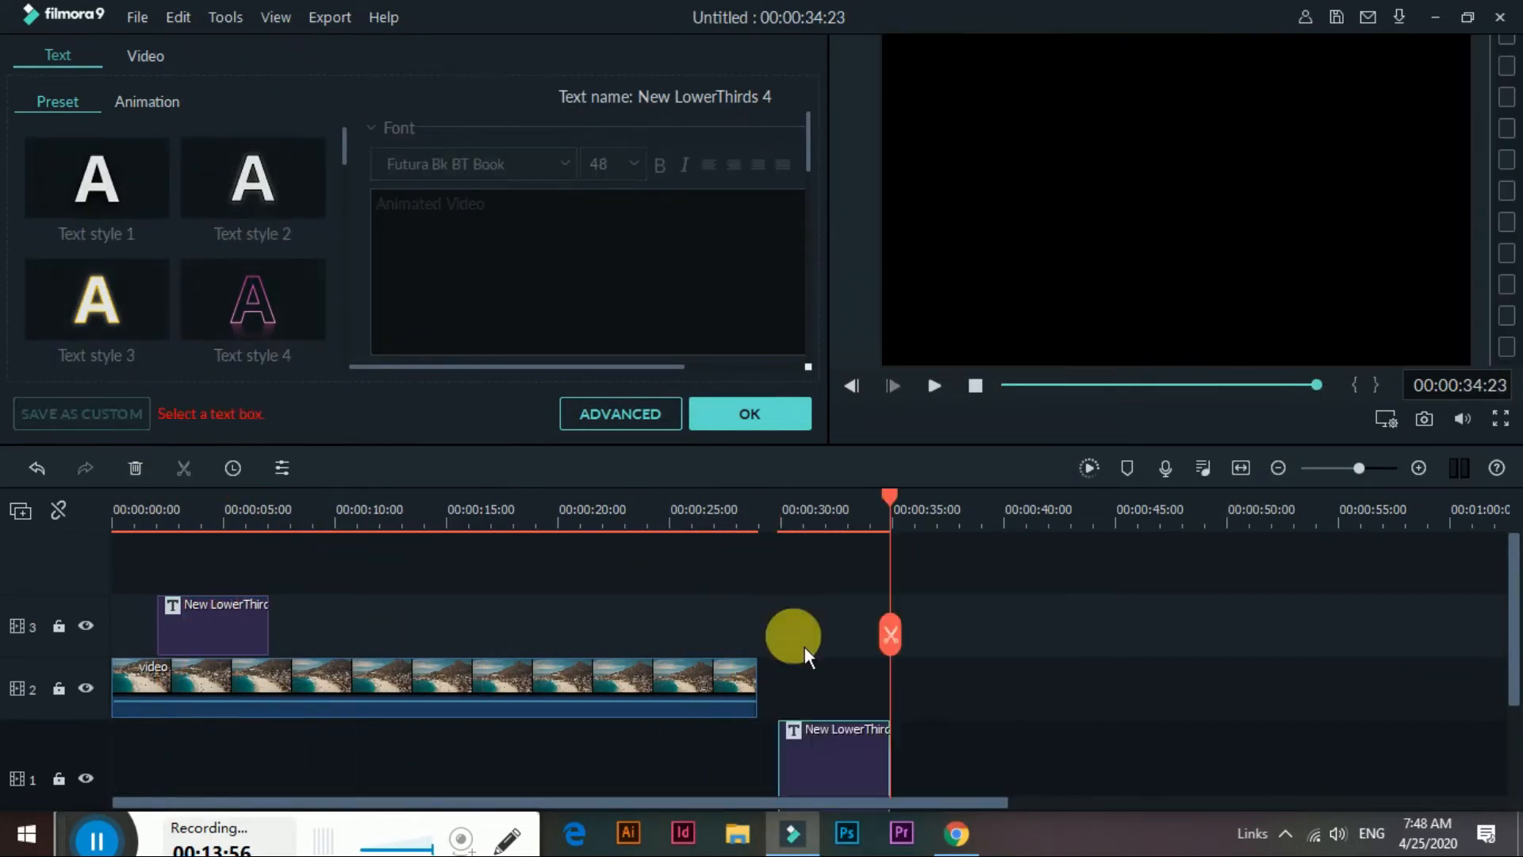
{"action": "left_click_drag", "start_coordinate": [831, 777], "coordinate": [340, 622]}
{"action": "left_click", "coordinate": [203, 517]}
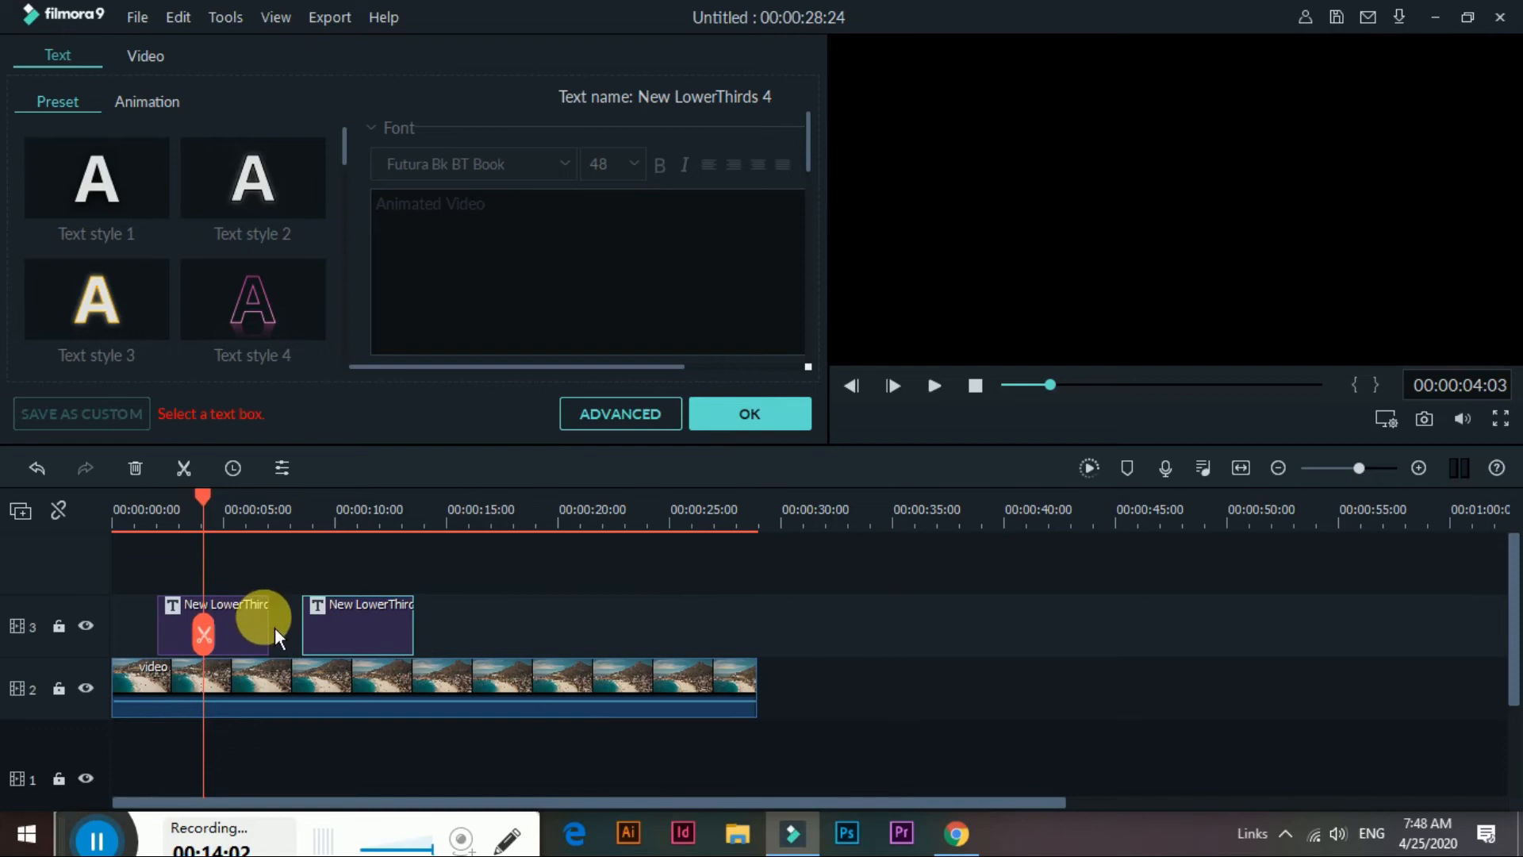
{"action": "key", "text": "space"}
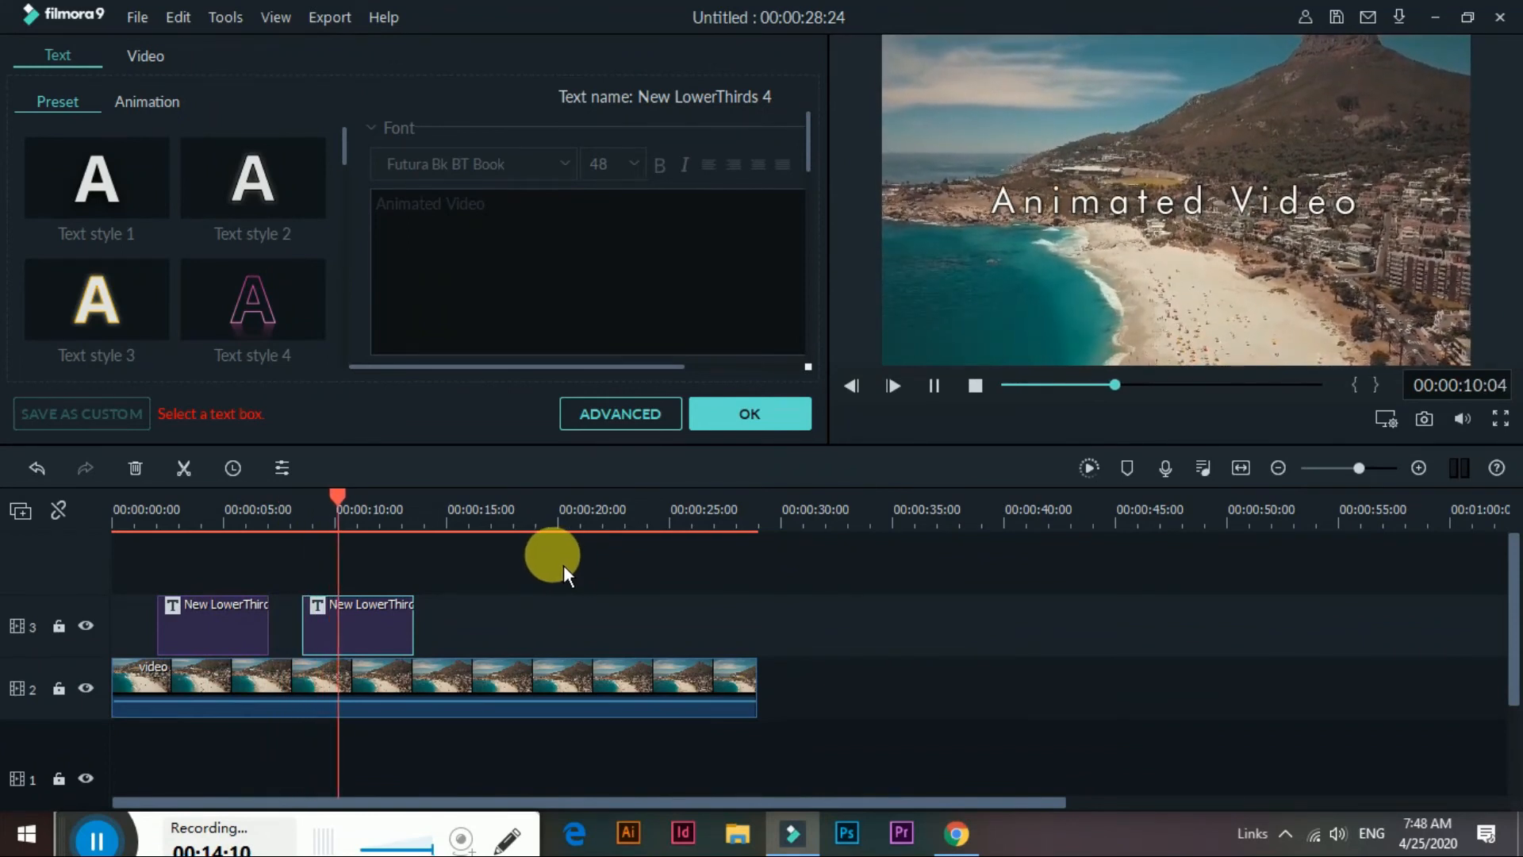
{"action": "key", "text": "space"}
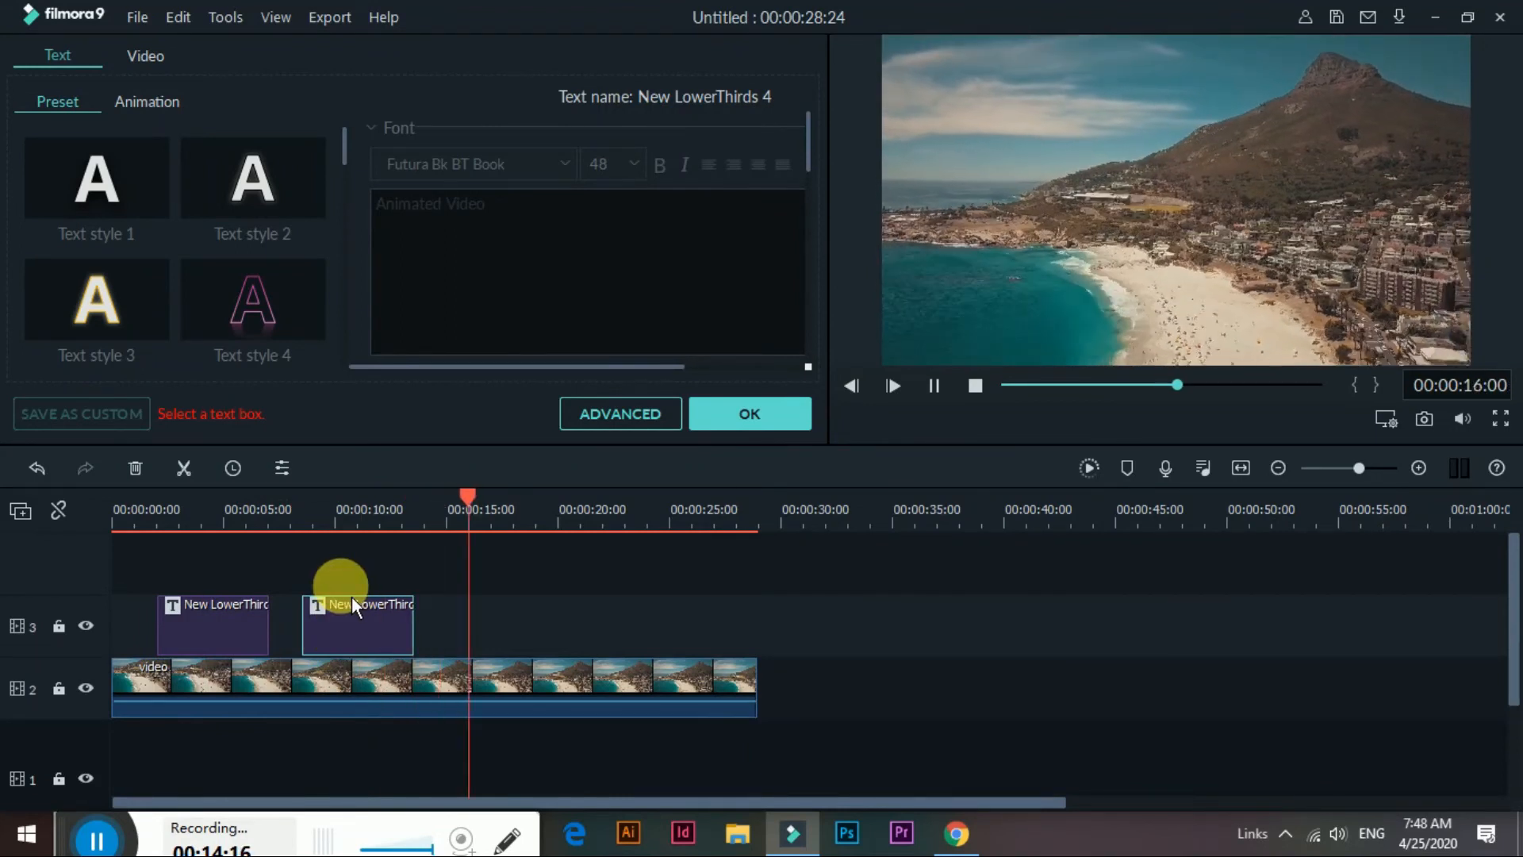
- Paste two more copies of the title and place them on track 3 at about 15 and 23 seconds
{"action": "left_click_drag", "start_coordinate": [514, 510], "coordinate": [868, 550]}
{"action": "key", "text": "ctrl+v"}
{"action": "left_click_drag", "start_coordinate": [929, 742], "coordinate": [498, 617]}
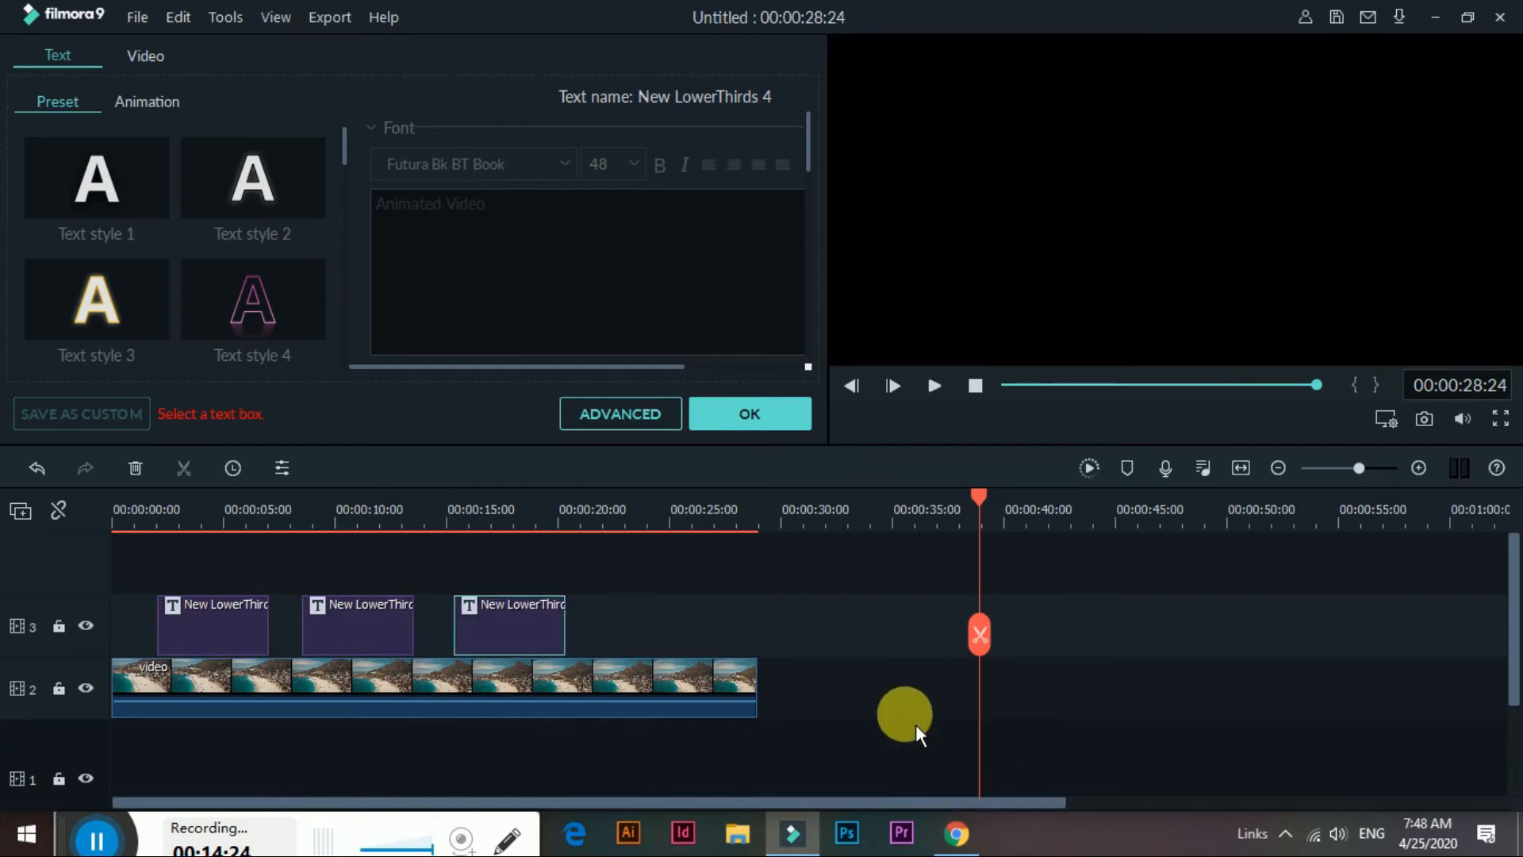
{"action": "key", "text": "ctrl+v"}
{"action": "left_click_drag", "start_coordinate": [992, 757], "coordinate": [648, 639]}
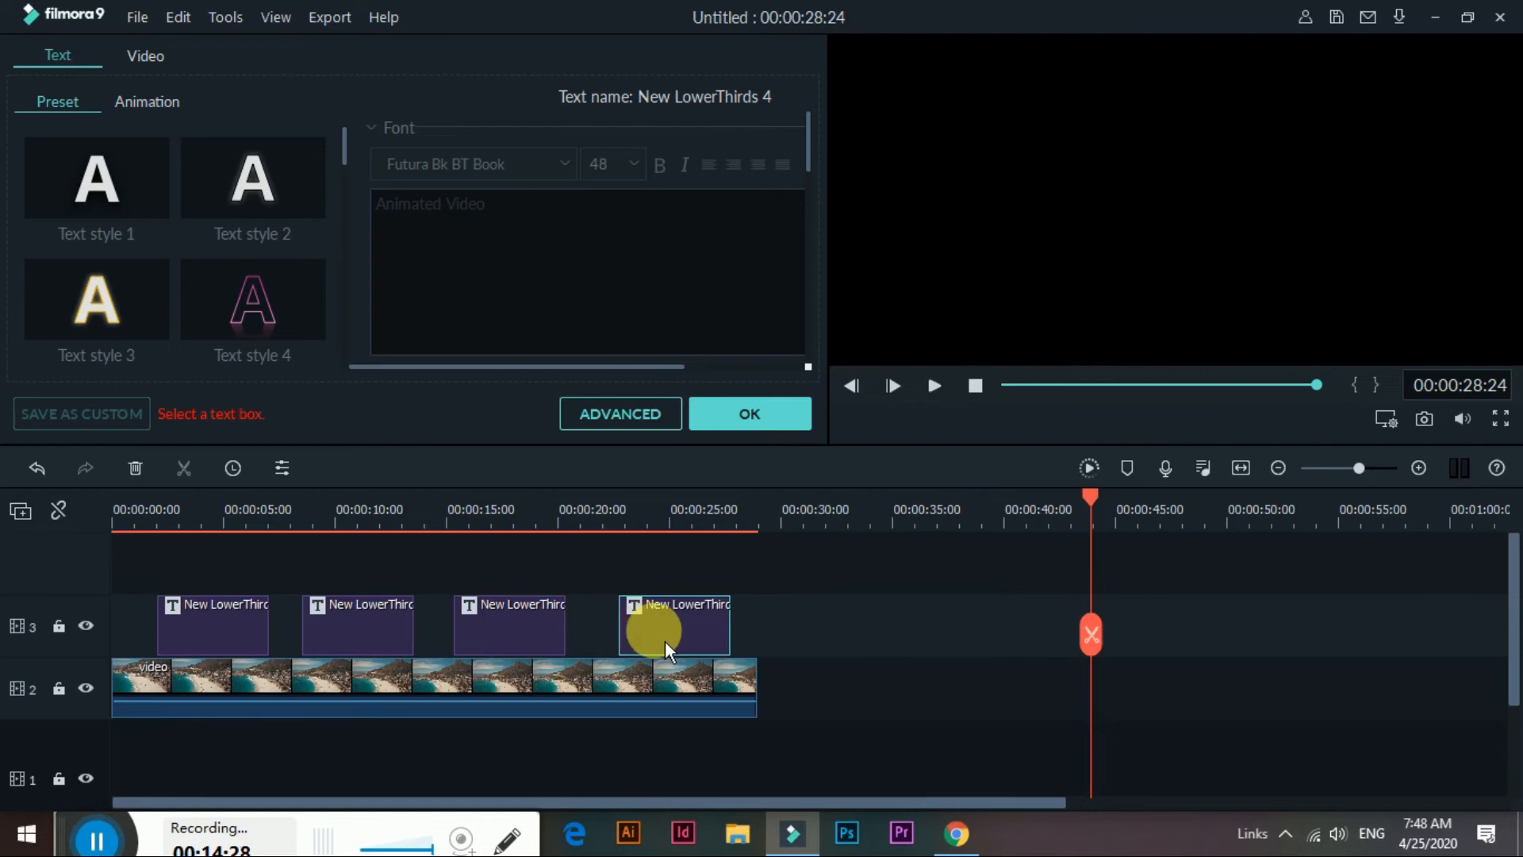
- Change the text of the second title on track 3 to "Graphics Design" and accept the edit
{"action": "left_click_drag", "start_coordinate": [1088, 503], "coordinate": [408, 635]}
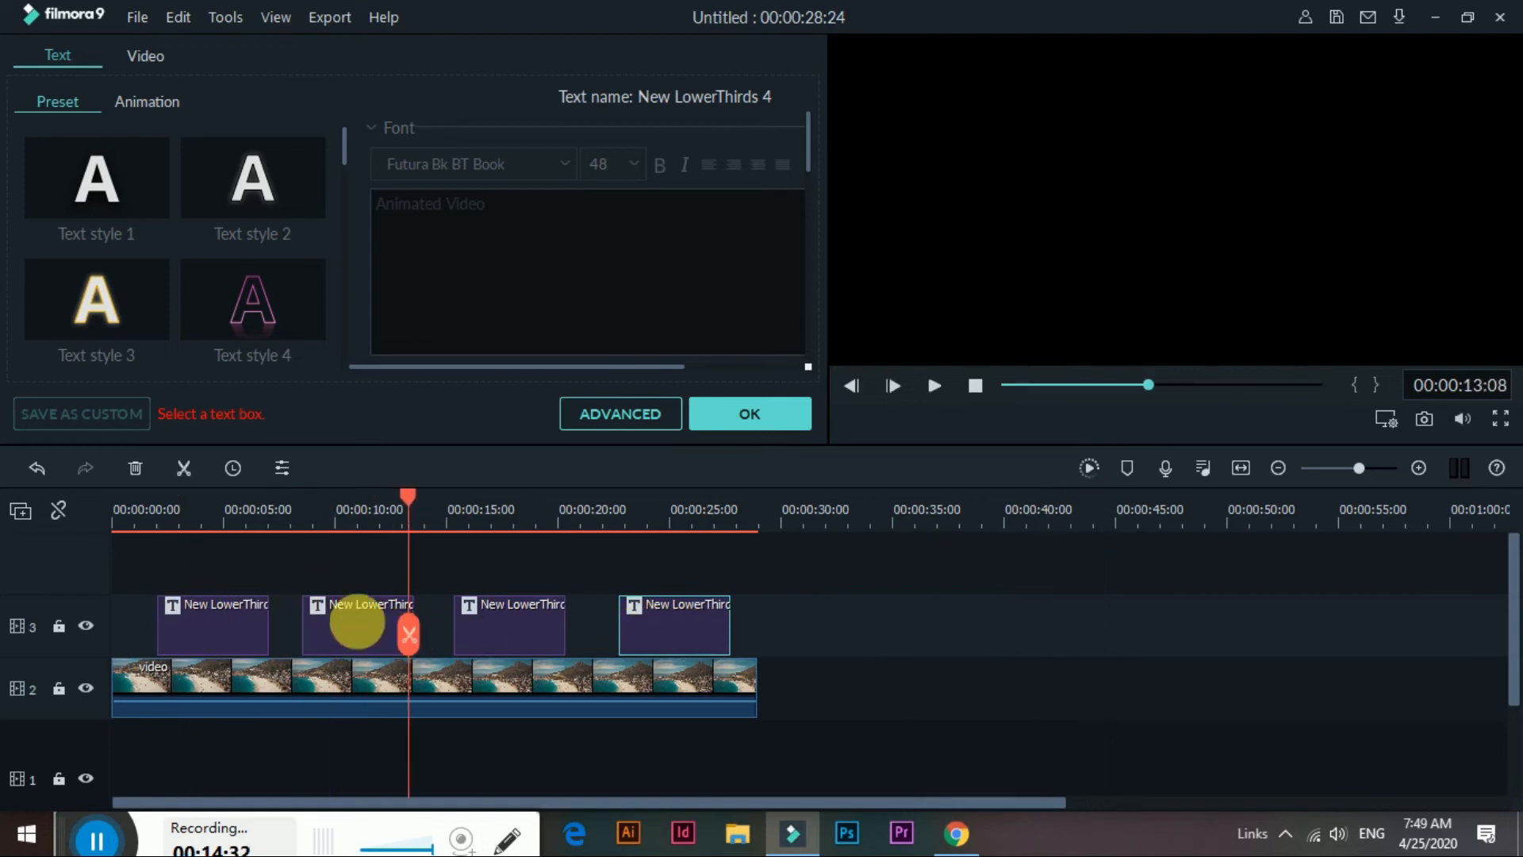
{"action": "left_click", "coordinate": [365, 628]}
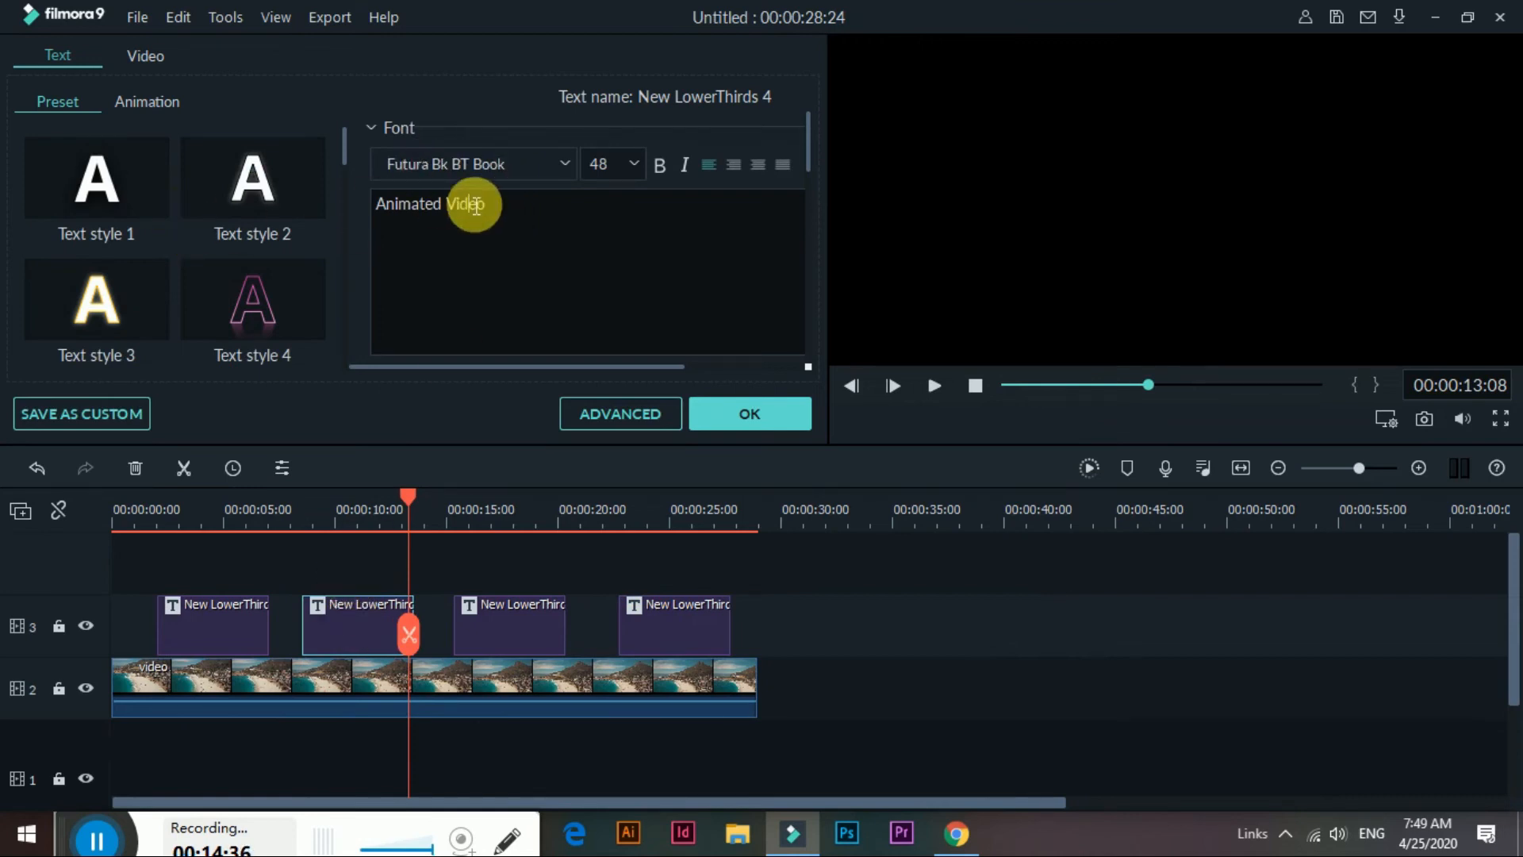
{"action": "double_click", "coordinate": [438, 208]}
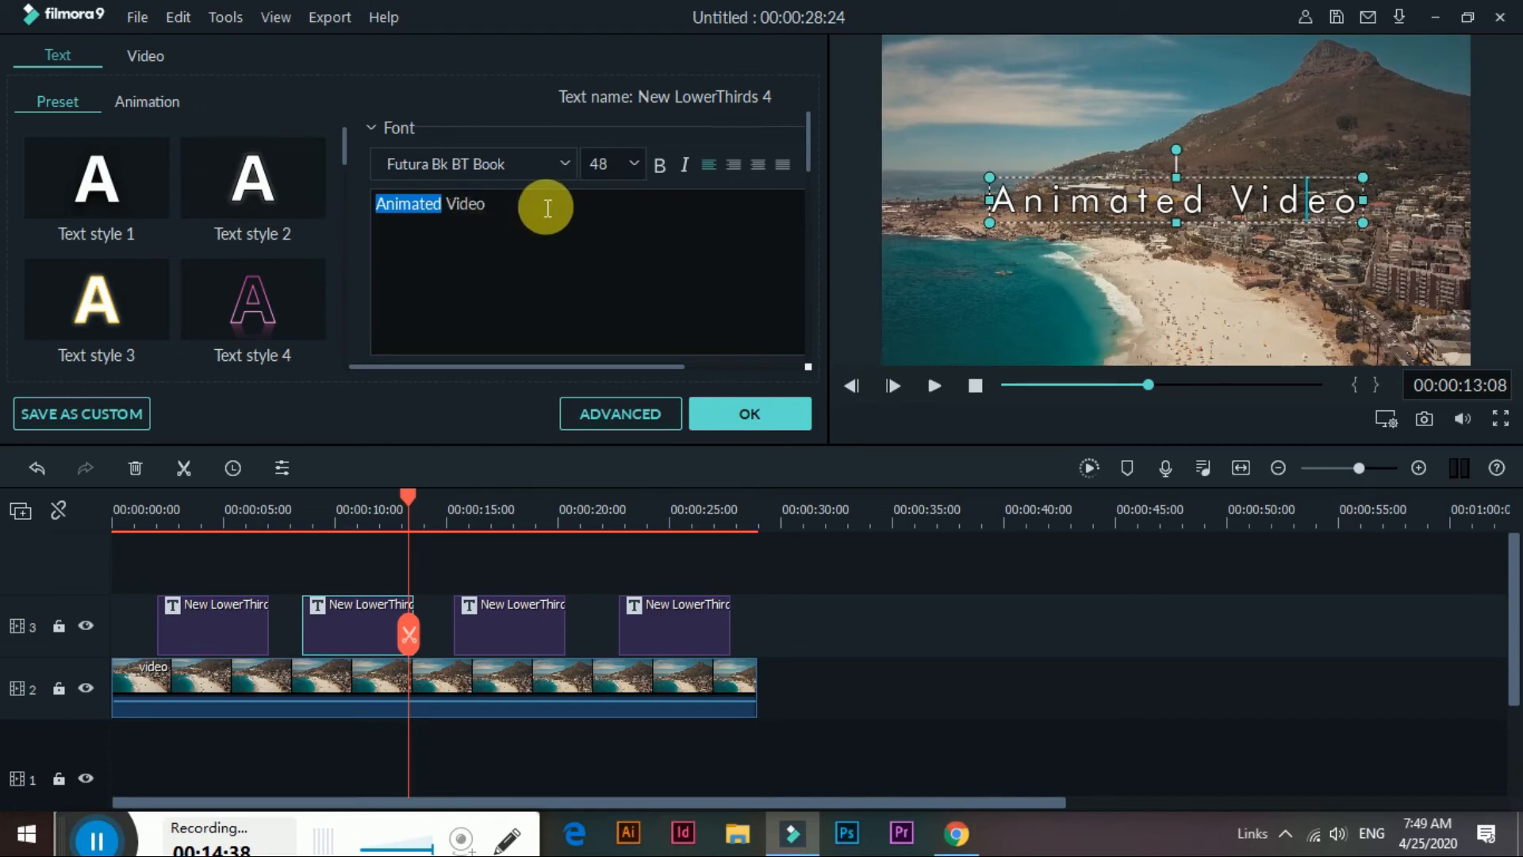
{"action": "left_click", "coordinate": [503, 204]}
{"action": "left_click_drag", "start_coordinate": [487, 204], "coordinate": [437, 218]}
{"action": "double_click", "coordinate": [437, 218]}
{"action": "left_click", "coordinate": [459, 224]}
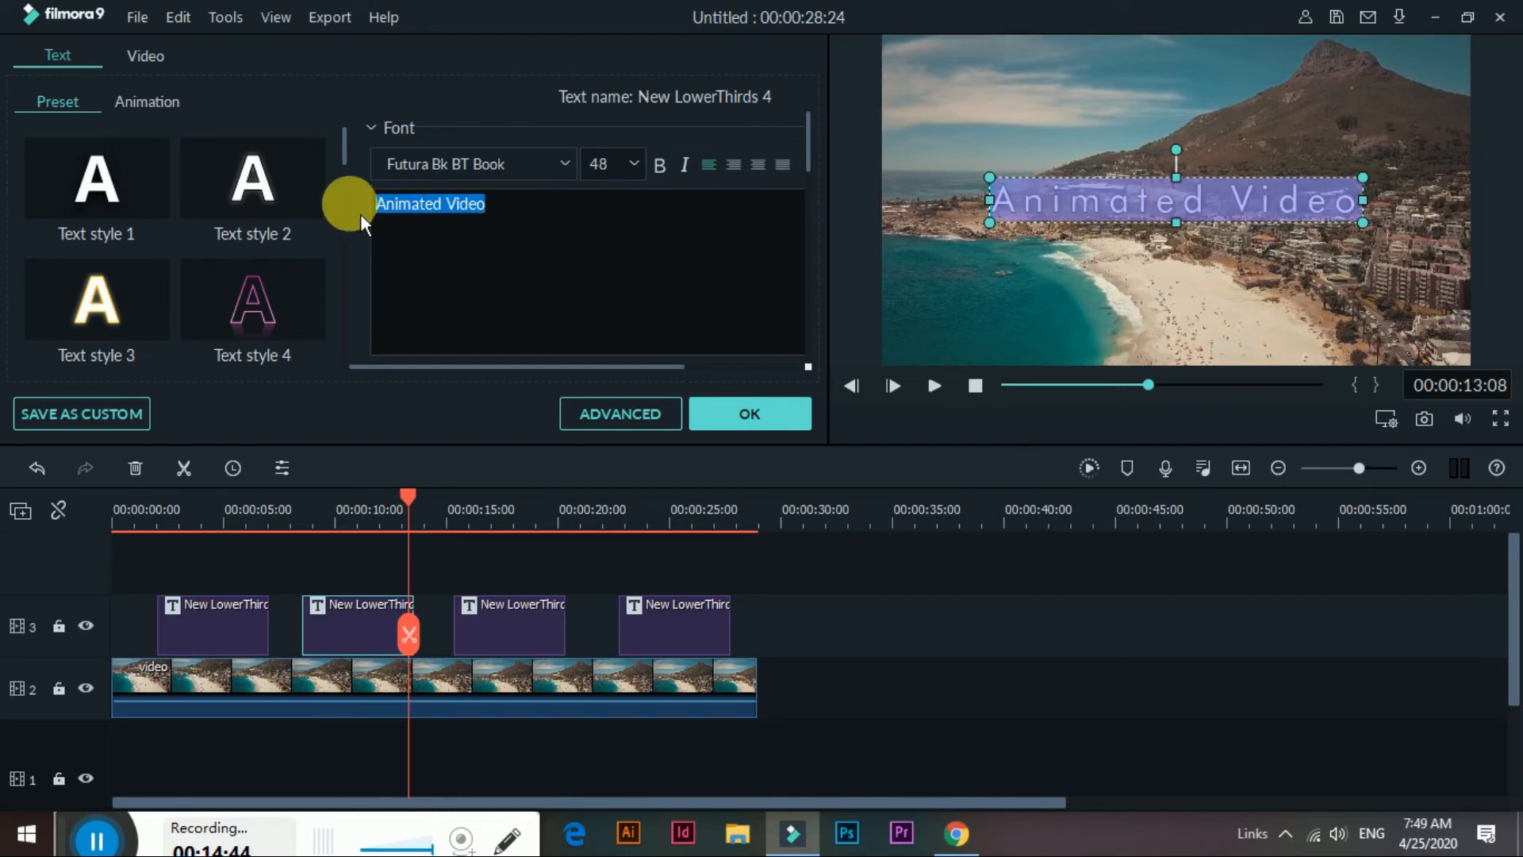
{"action": "type", "text": "Gr"}
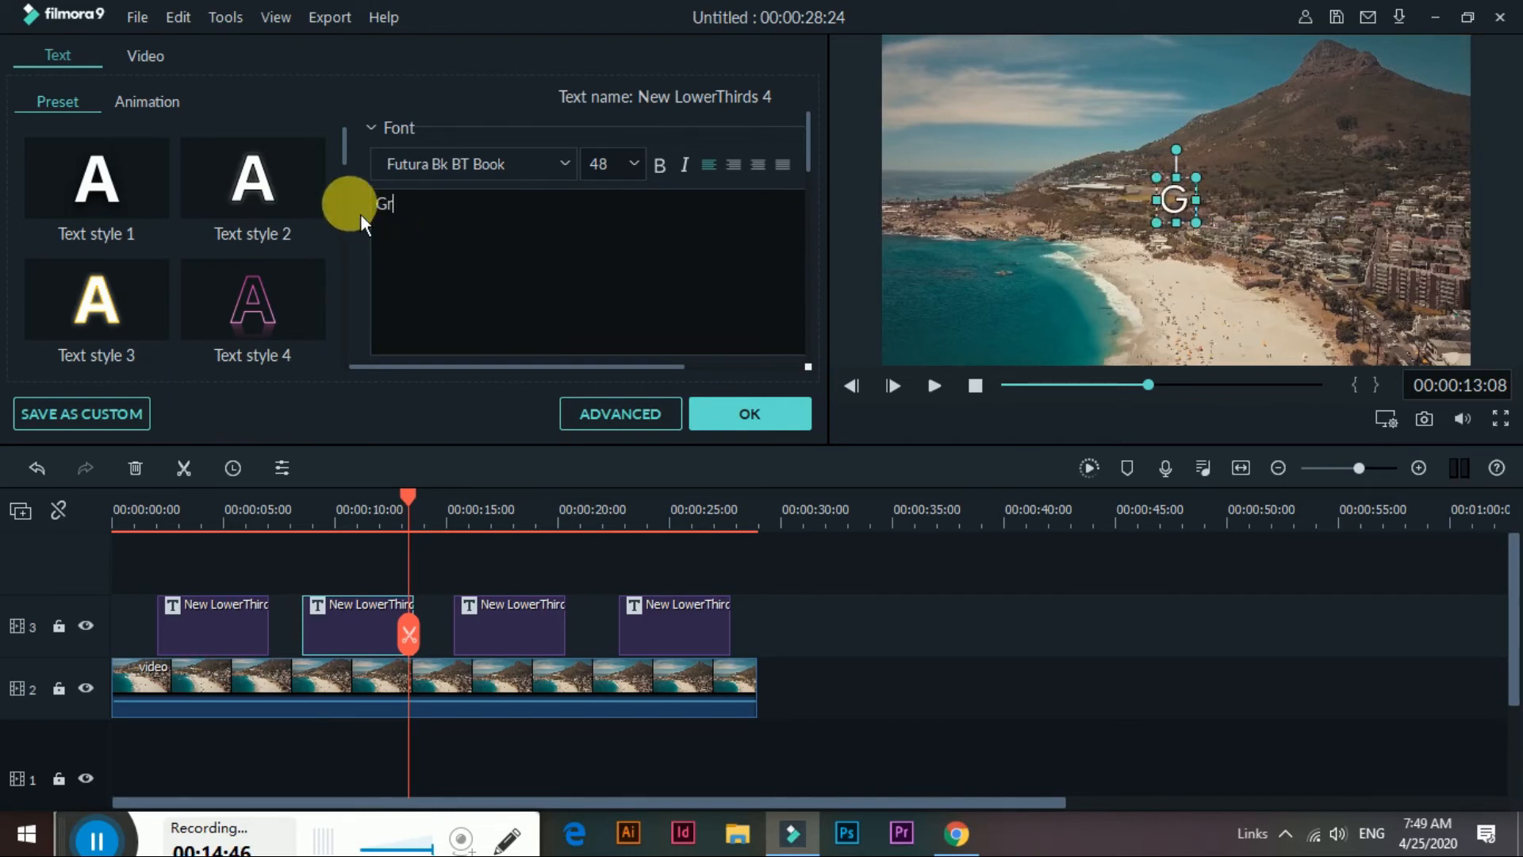
{"action": "type", "text": "aphi"}
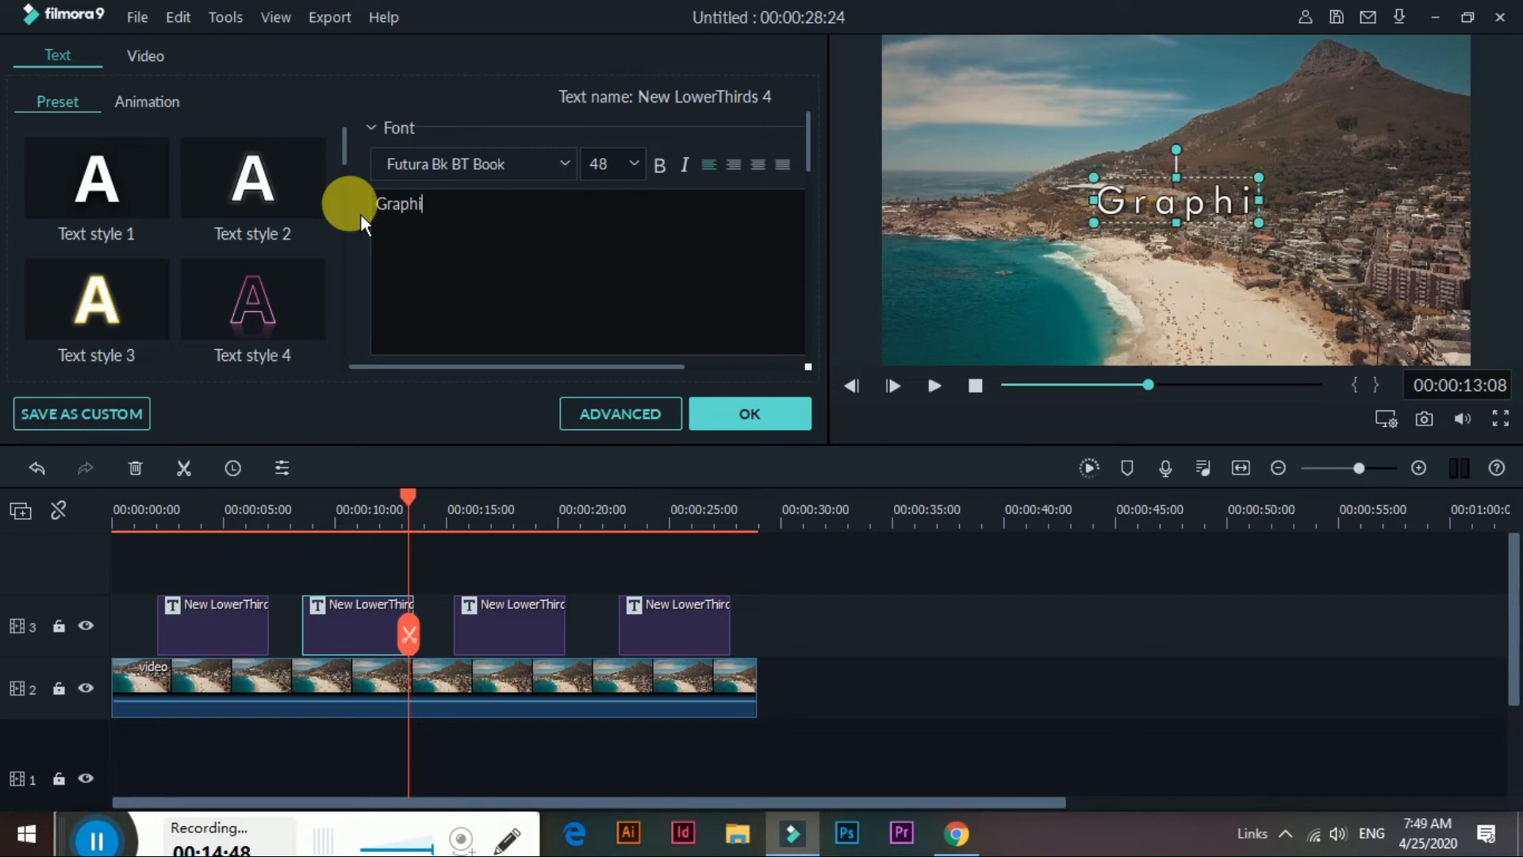
{"action": "type", "text": "cs Design"}
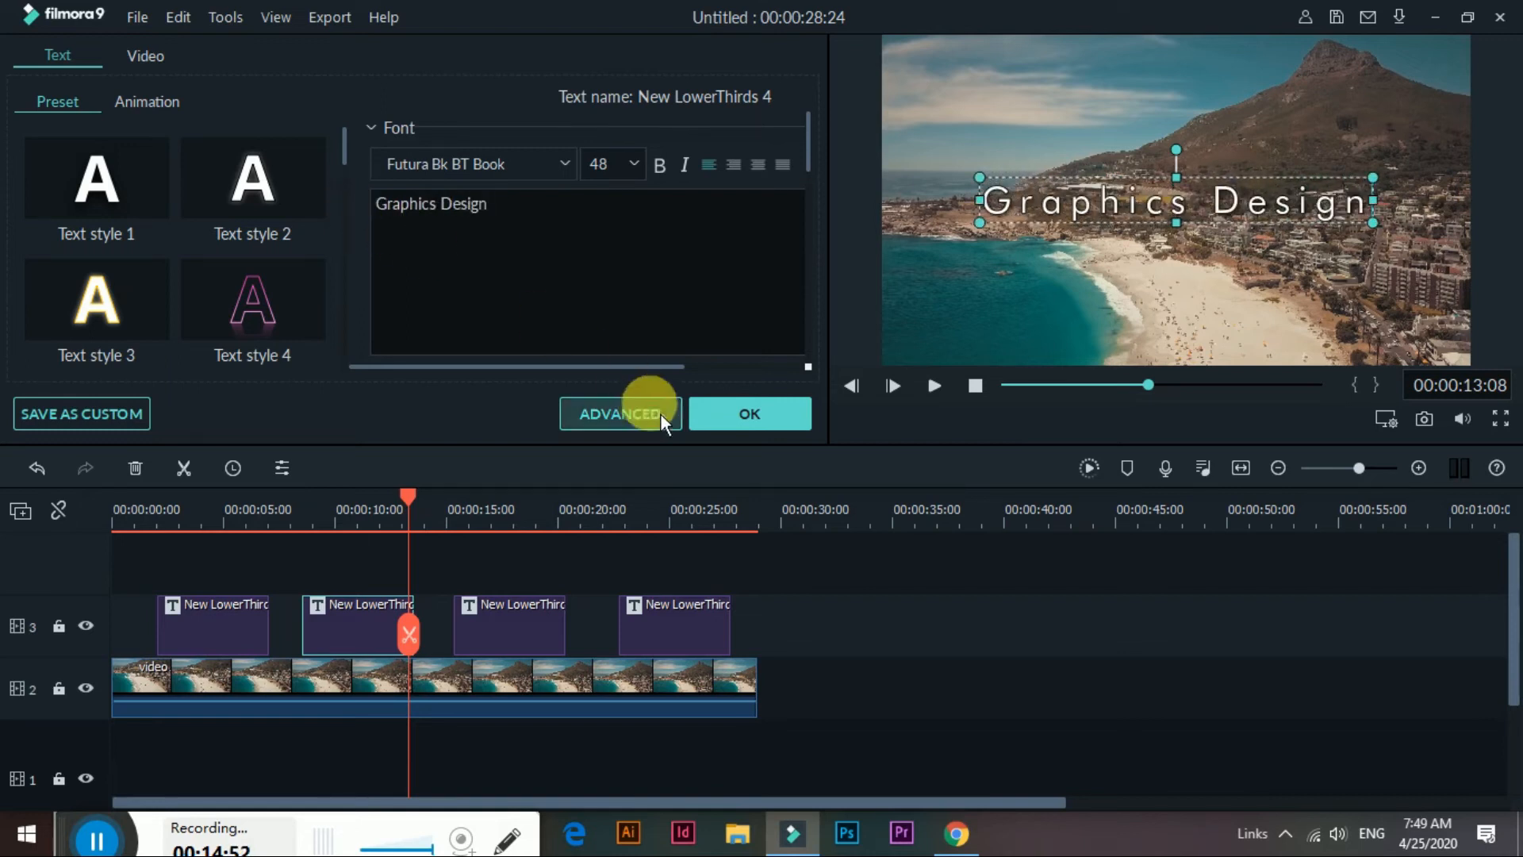
{"action": "left_click", "coordinate": [733, 427]}
- Change the text of the third title on track 3 to "Video Editing" and accept the edit
{"action": "left_click_drag", "start_coordinate": [422, 510], "coordinate": [539, 531]}
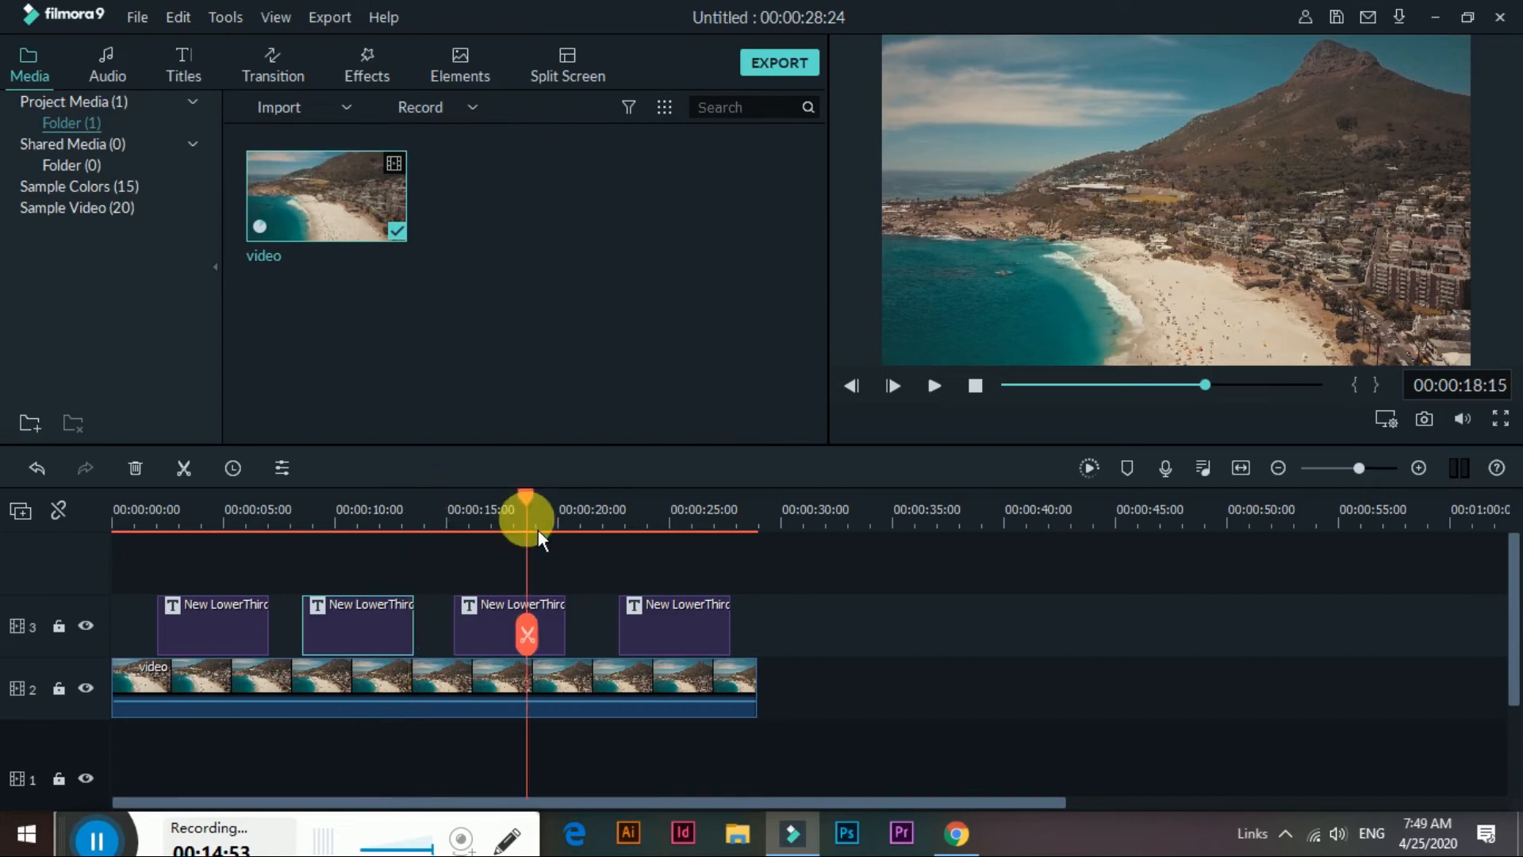
{"action": "double_click", "coordinate": [493, 616]}
{"action": "left_click_drag", "start_coordinate": [510, 208], "coordinate": [278, 211]}
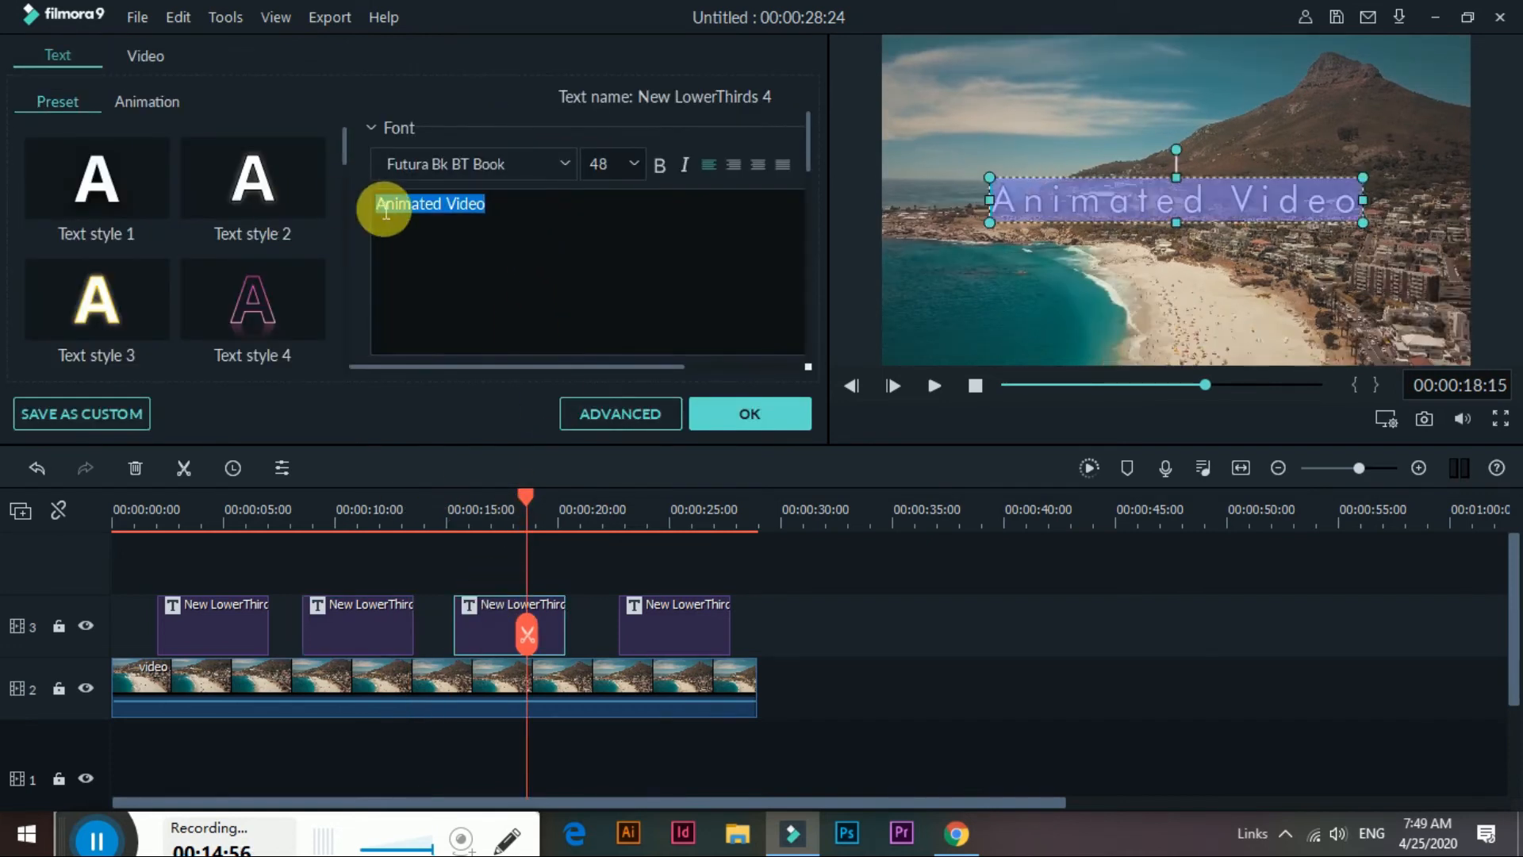
{"action": "key", "text": "BackSpace"}
{"action": "type", "text": "Video"}
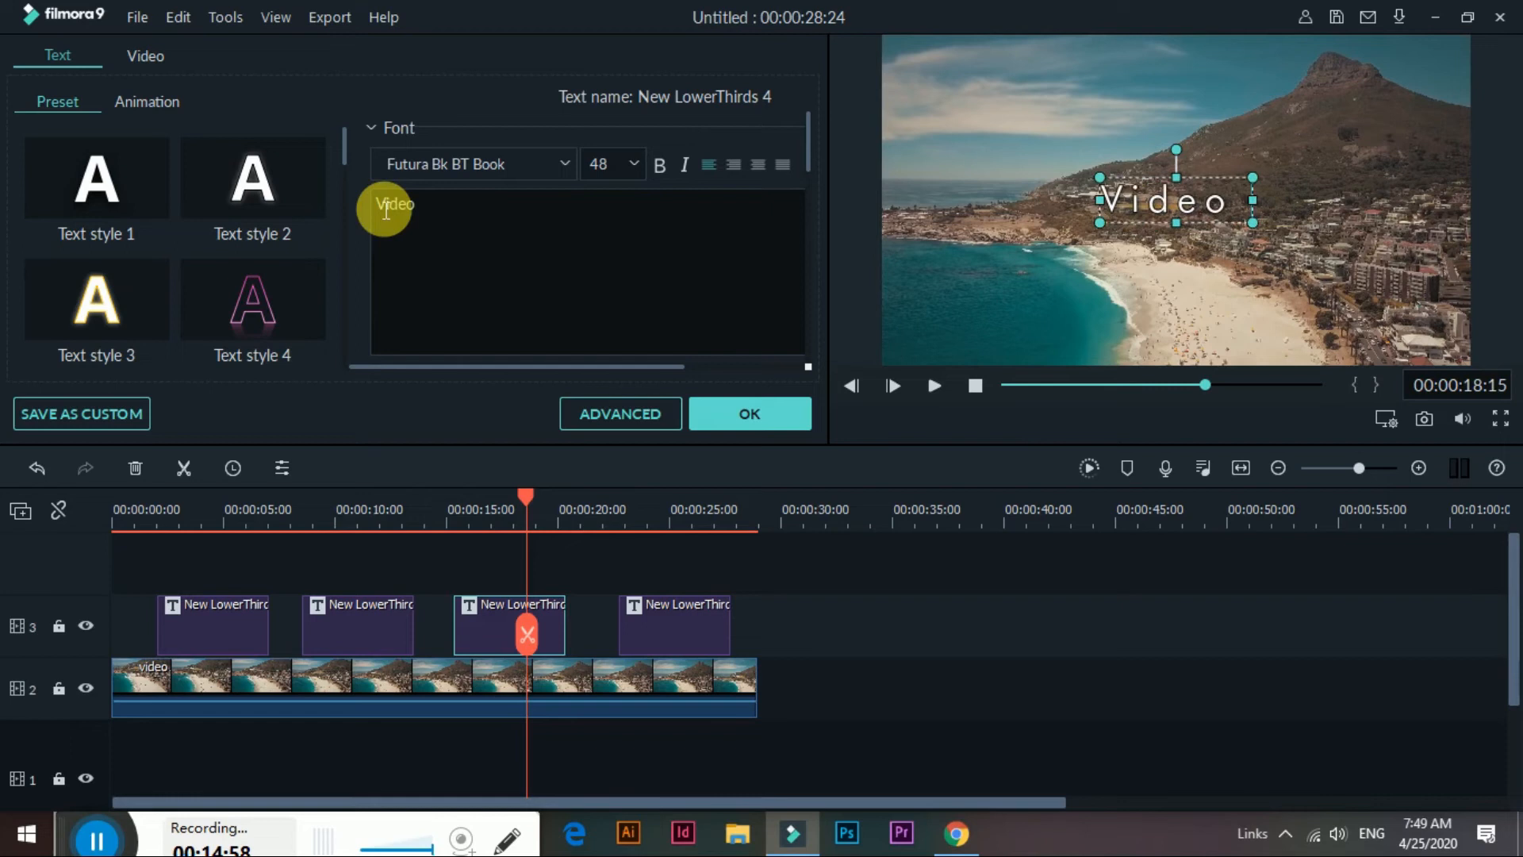
{"action": "type", "text": " Editing"}
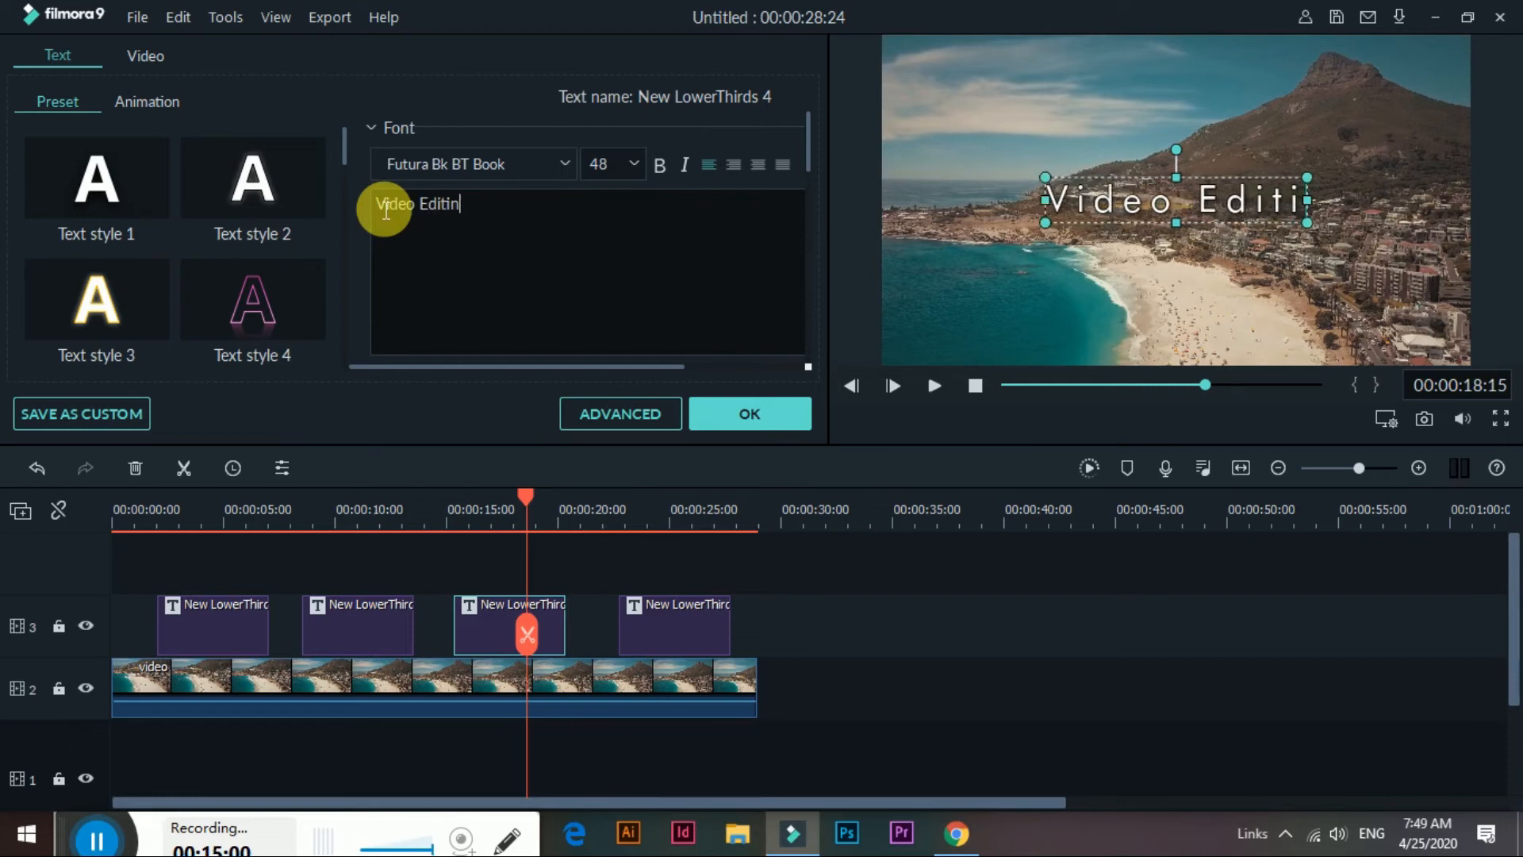
{"action": "left_click", "coordinate": [748, 413]}
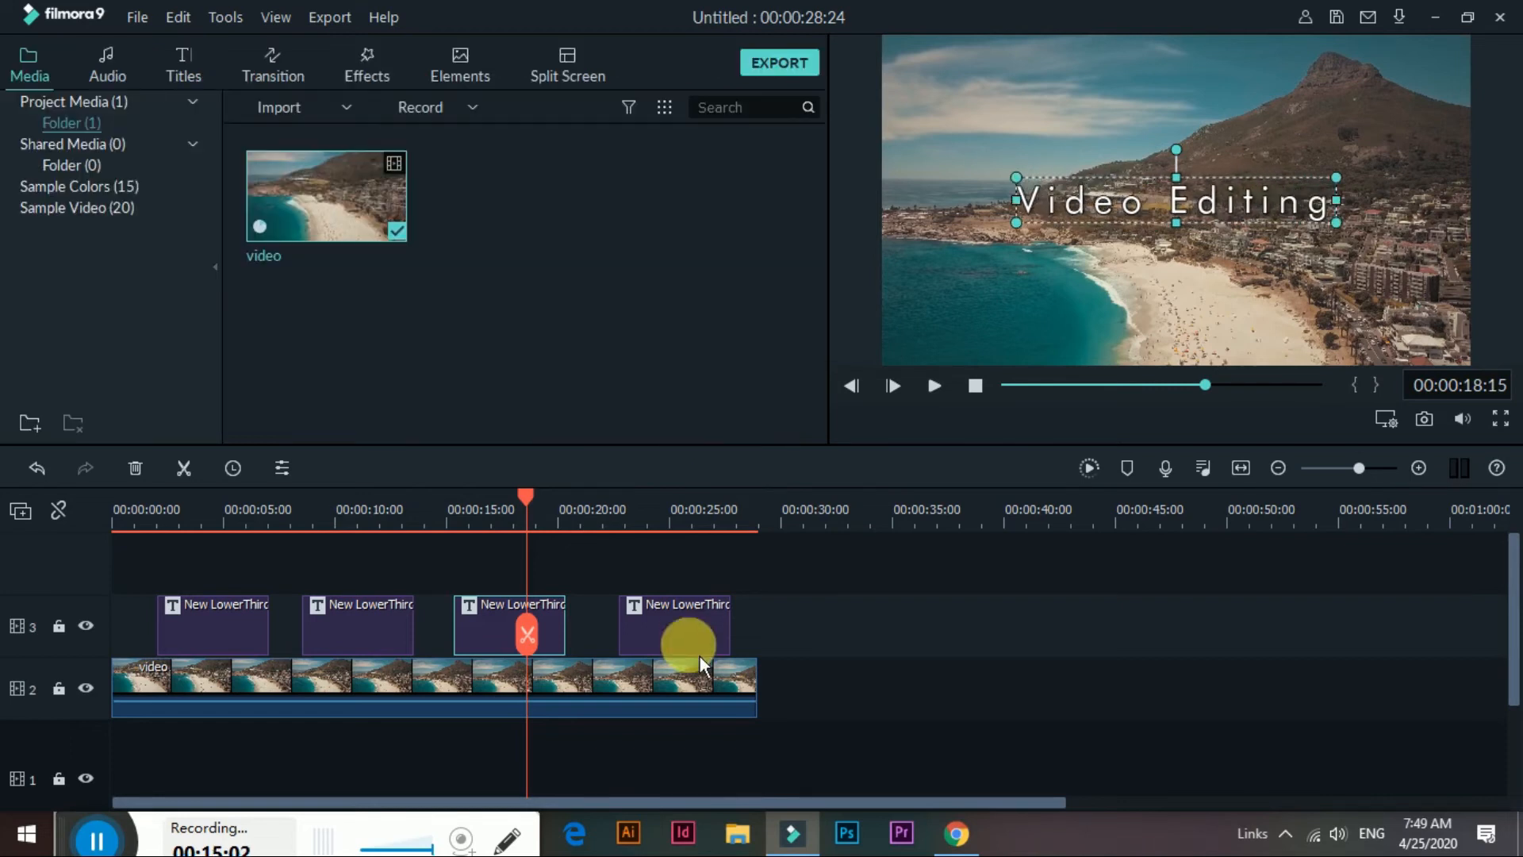
- Change the text of the last title on track 3 to "Photographics" and accept the edit
{"action": "left_click", "coordinate": [687, 642]}
{"action": "left_click_drag", "start_coordinate": [528, 499], "coordinate": [699, 511]}
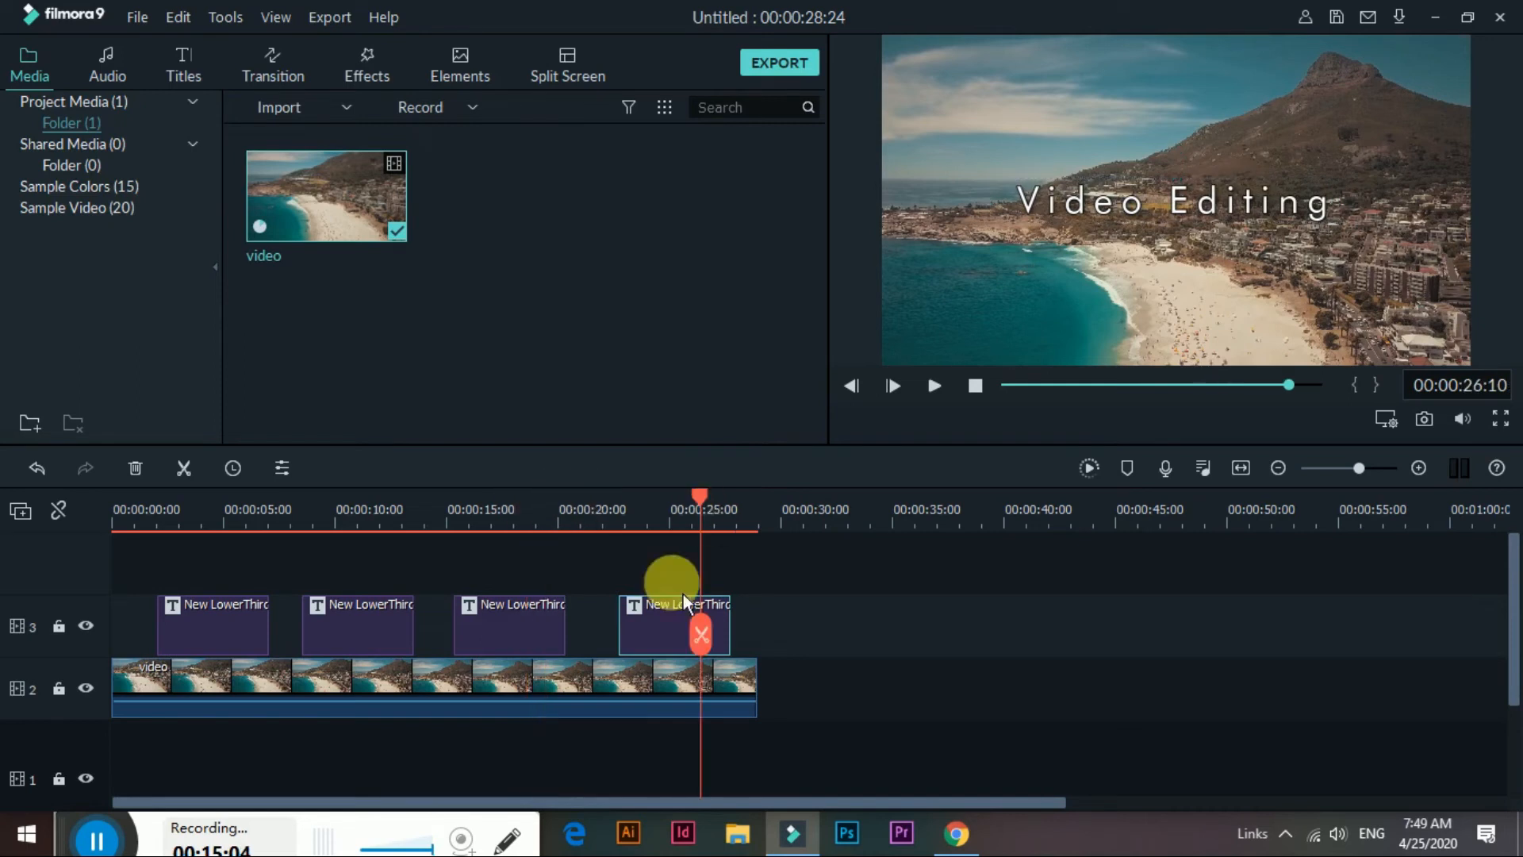
{"action": "double_click", "coordinate": [664, 651]}
{"action": "left_click_drag", "start_coordinate": [555, 238], "coordinate": [323, 186]}
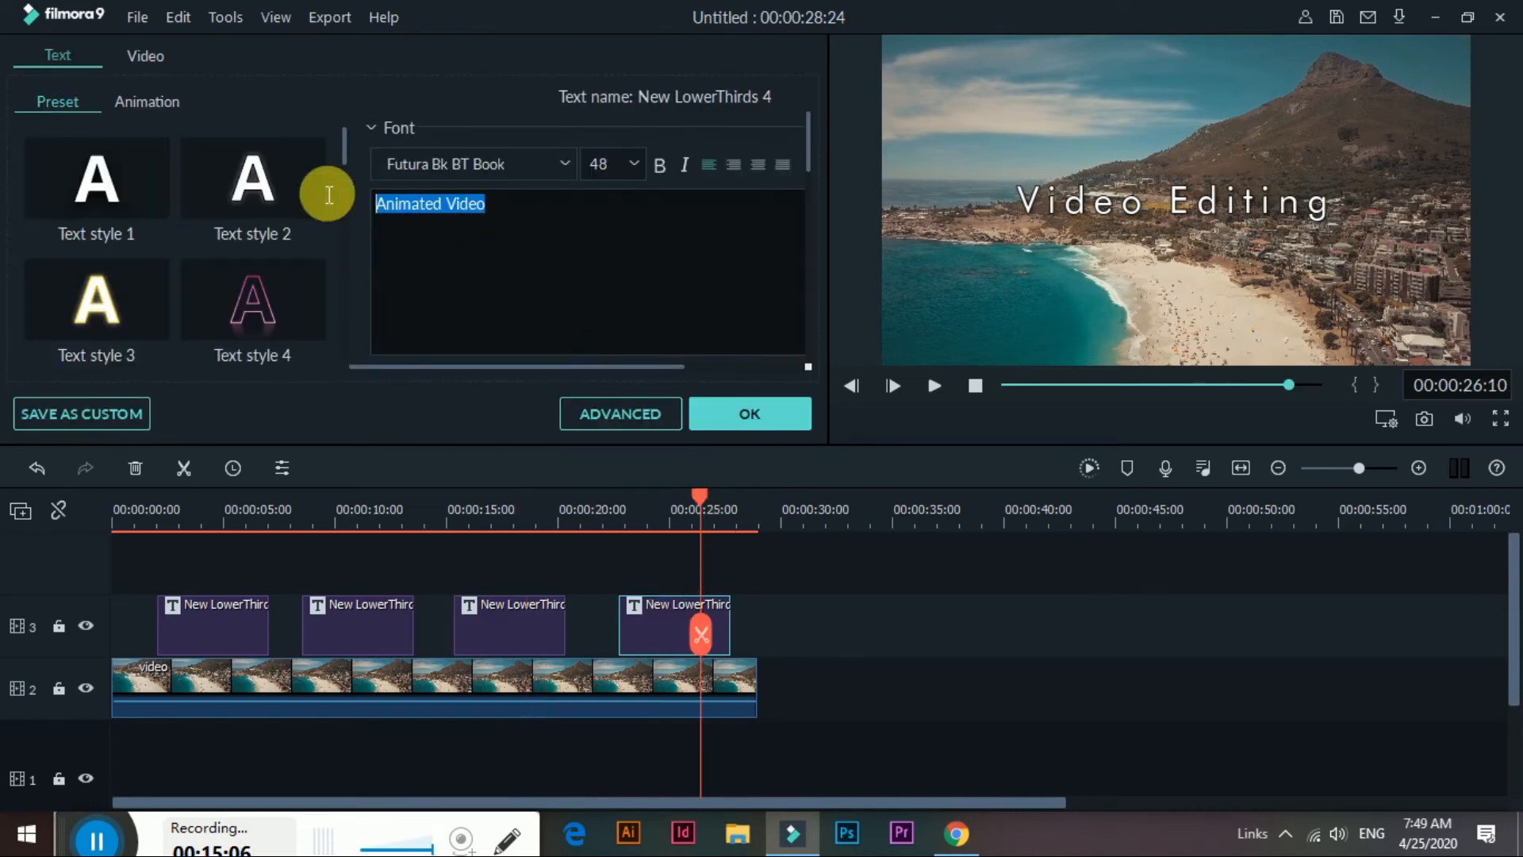
{"action": "type", "text": "Ph"}
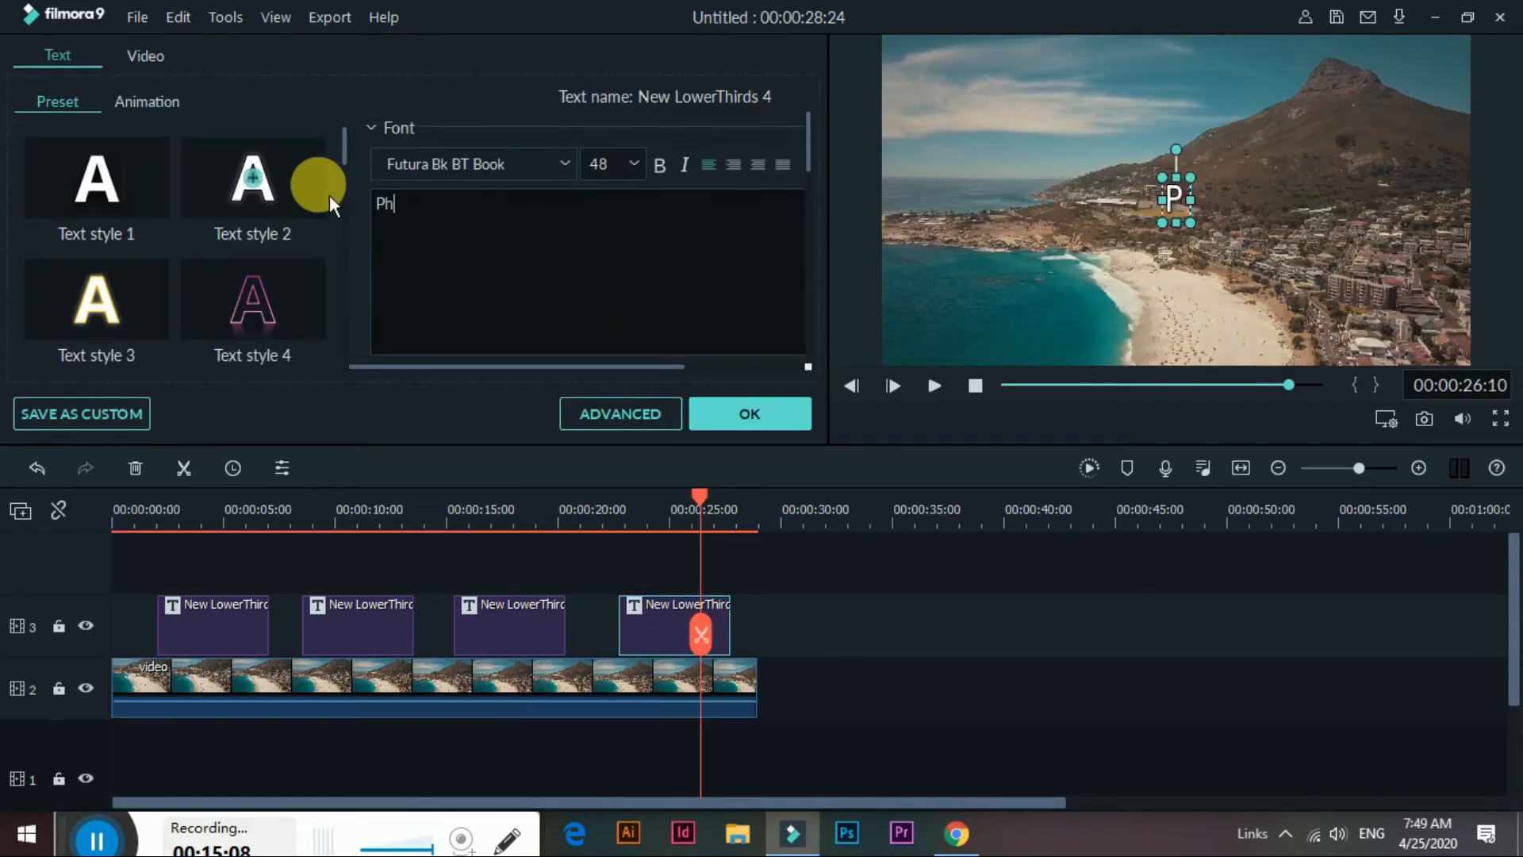
{"action": "type", "text": "otograp"}
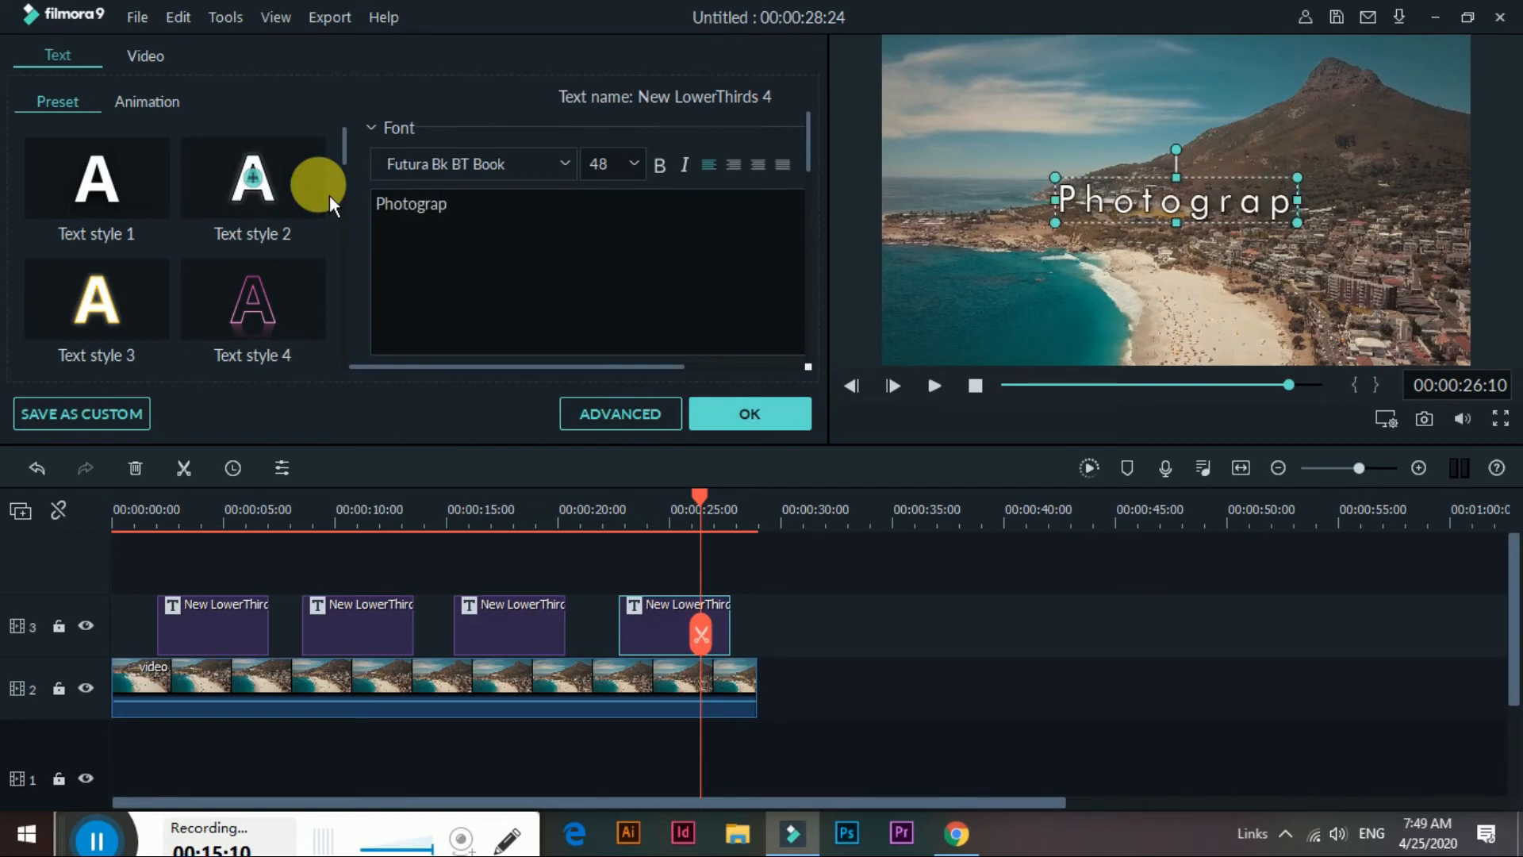
{"action": "type", "text": "hics"}
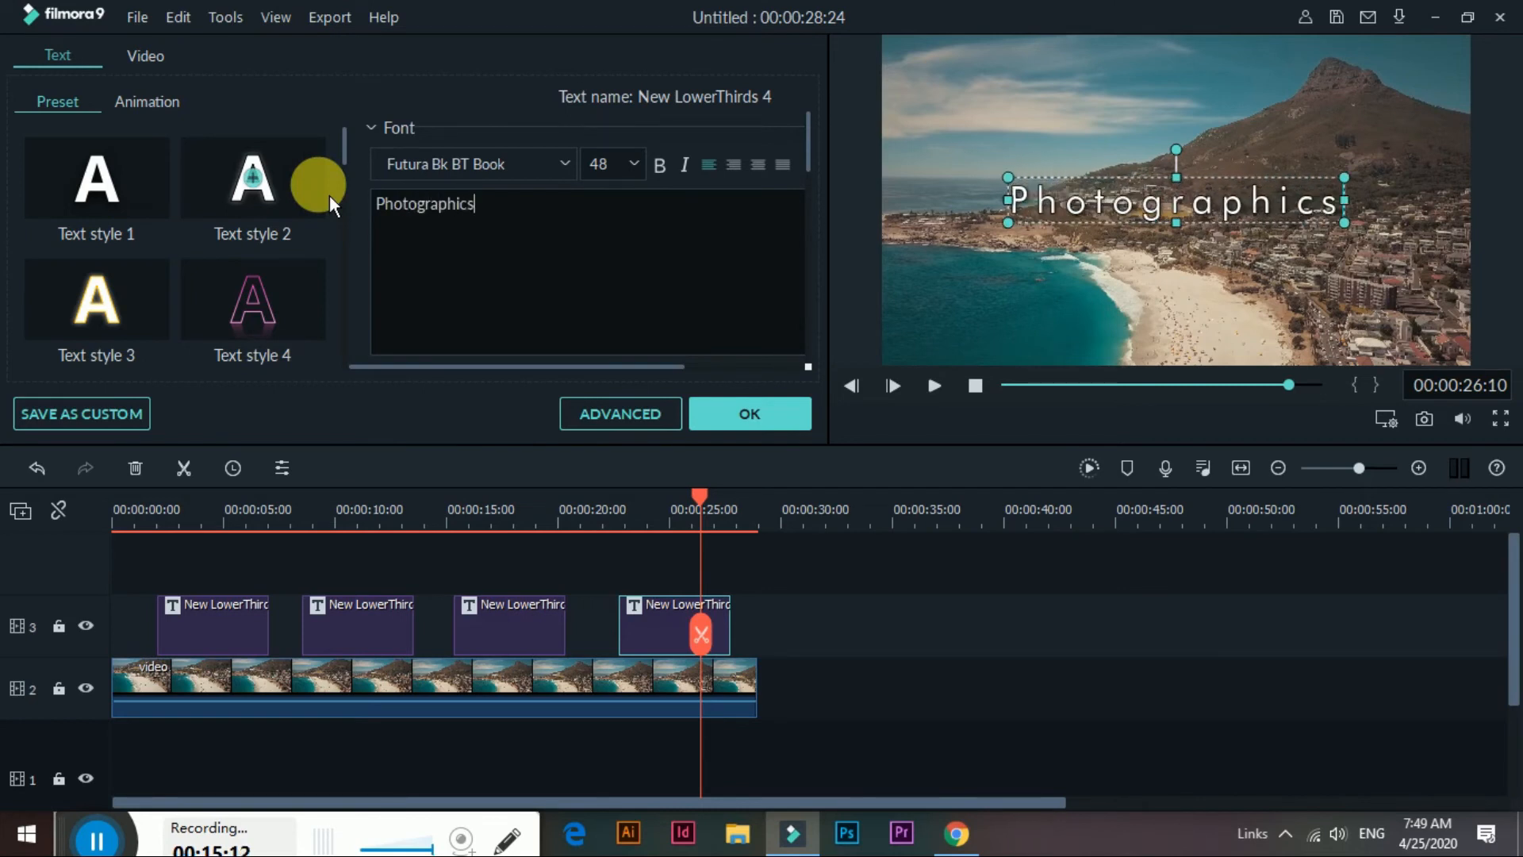
{"action": "left_click", "coordinate": [742, 418]}
- Browse the My Music audio and add the Overcome song to audio track 1 at the start of the timeline
{"action": "left_click_drag", "start_coordinate": [706, 512], "coordinate": [747, 586]}
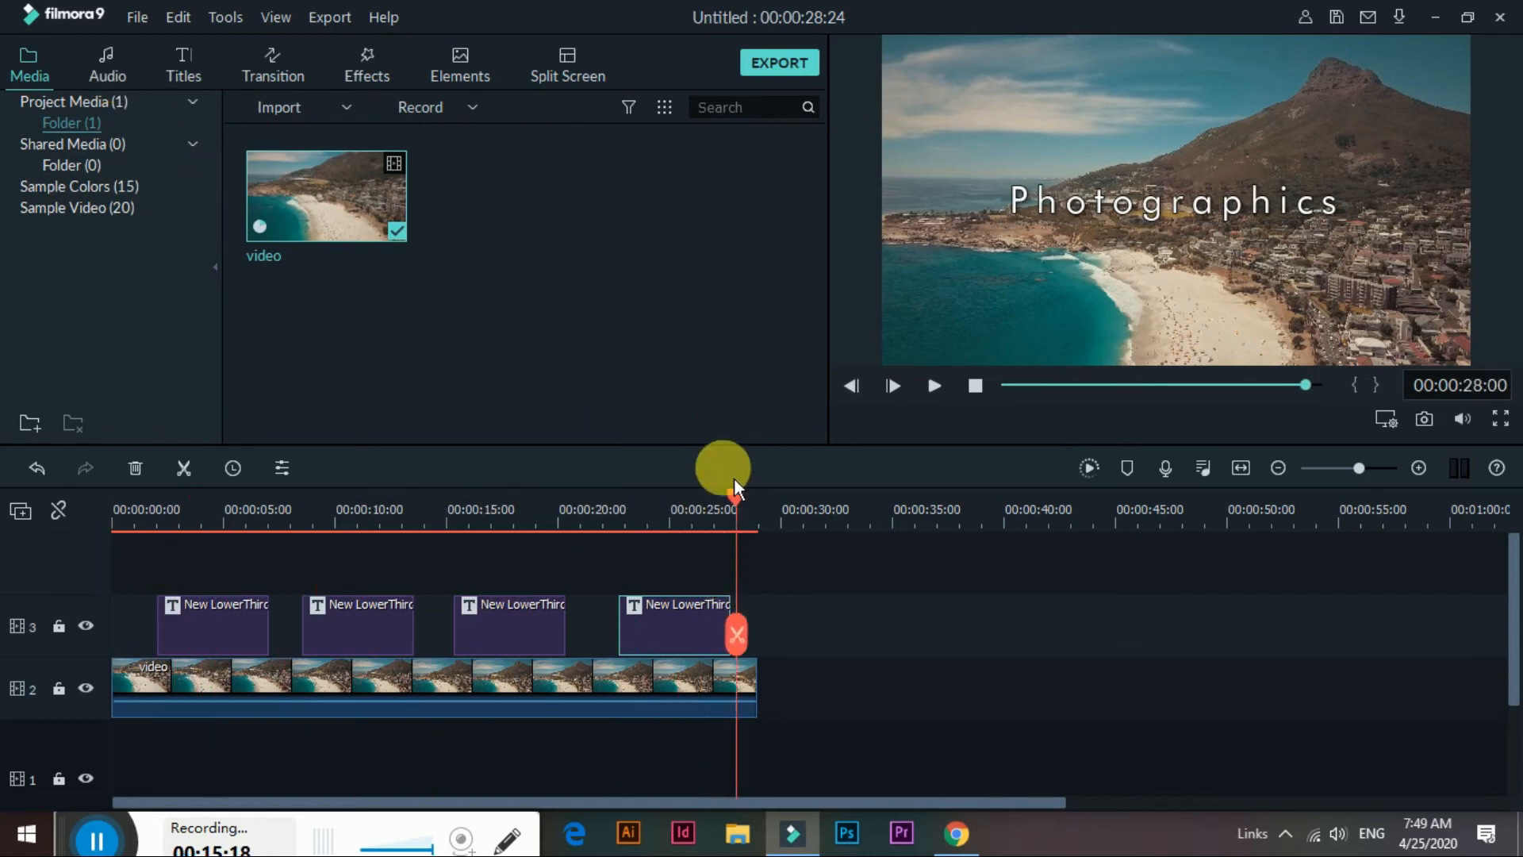
{"action": "left_click_drag", "start_coordinate": [741, 509], "coordinate": [112, 547]}
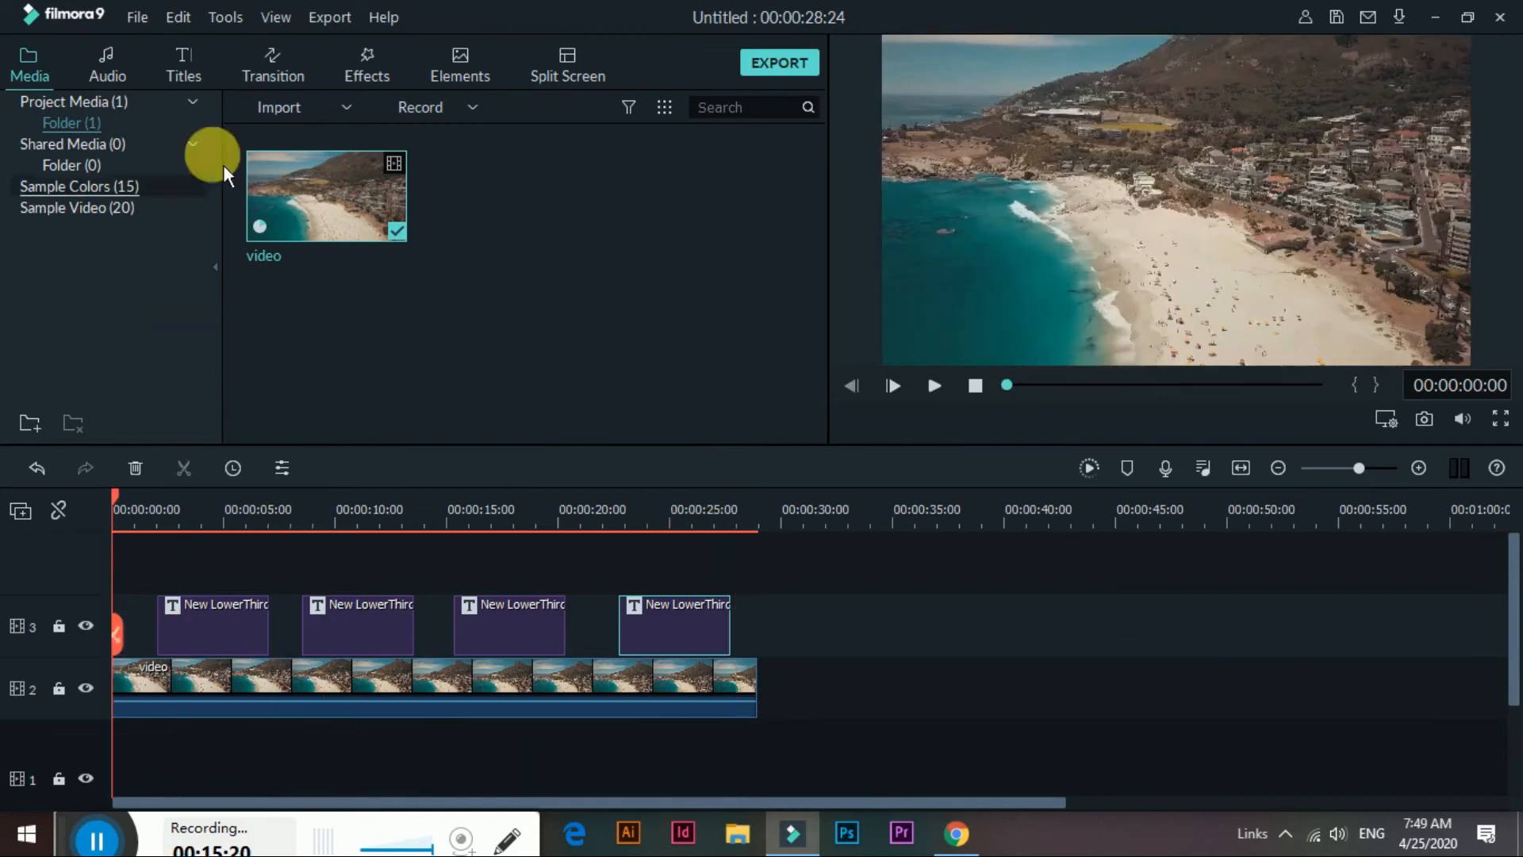
{"action": "left_click", "coordinate": [119, 63]}
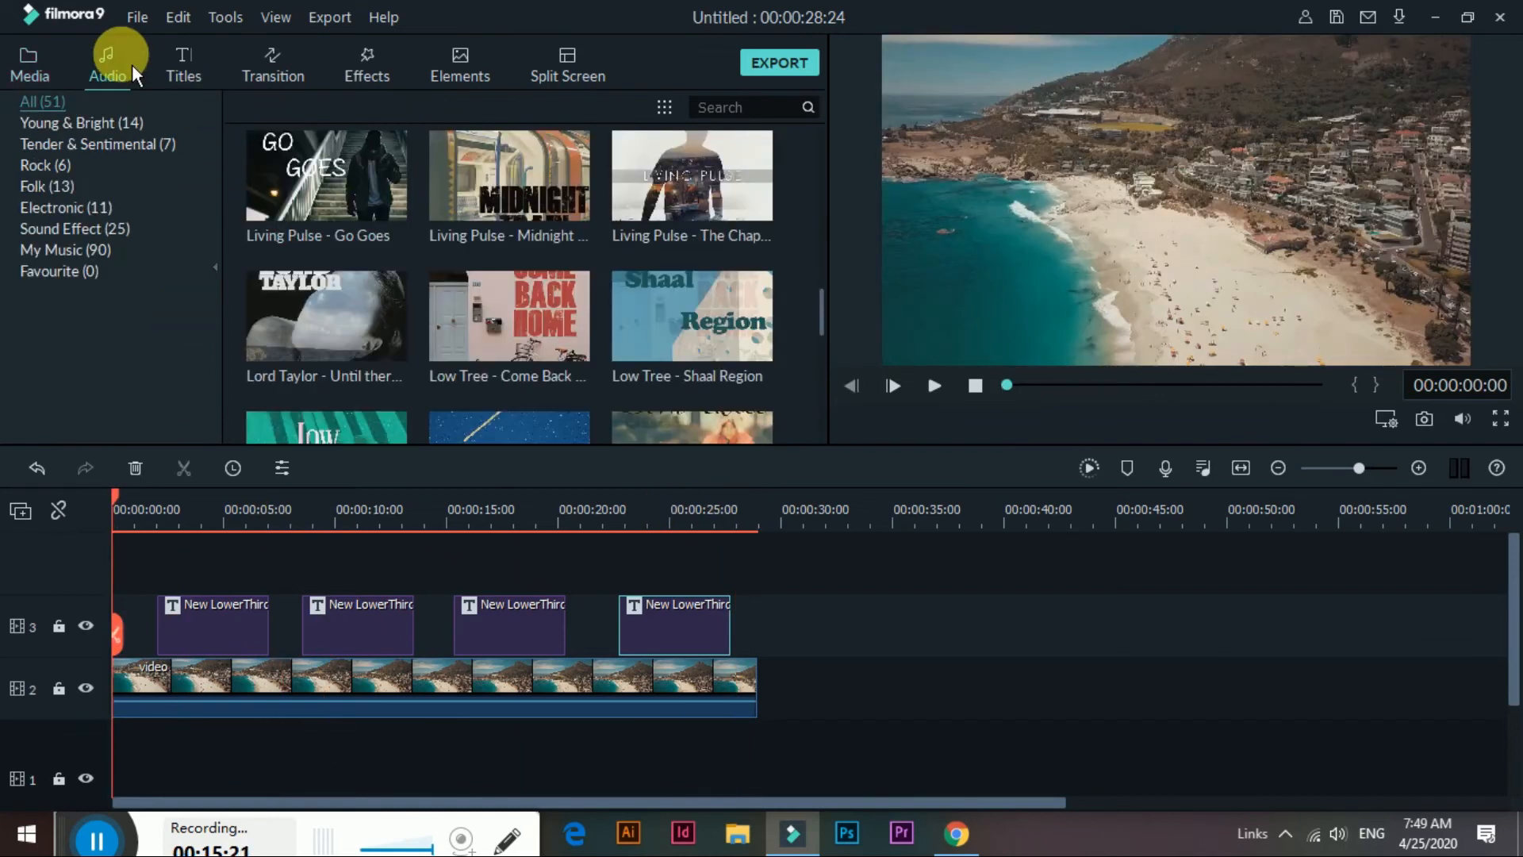
{"action": "left_click", "coordinate": [95, 252]}
{"action": "scroll", "coordinate": [587, 334], "scroll_direction": "down", "scroll_amount": 5}
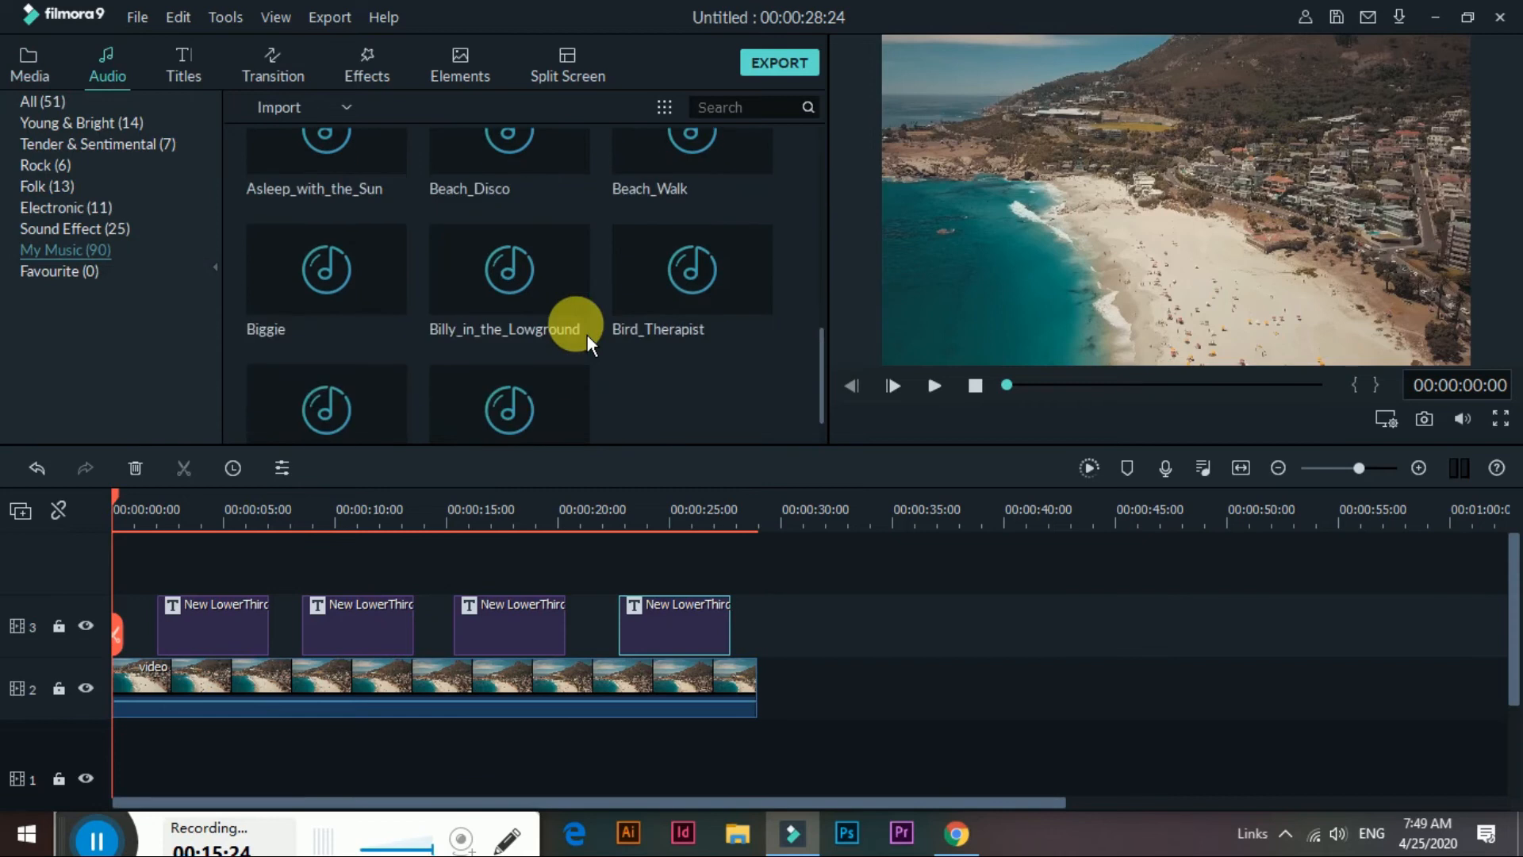
{"action": "scroll", "coordinate": [587, 334], "scroll_direction": "down", "scroll_amount": 3}
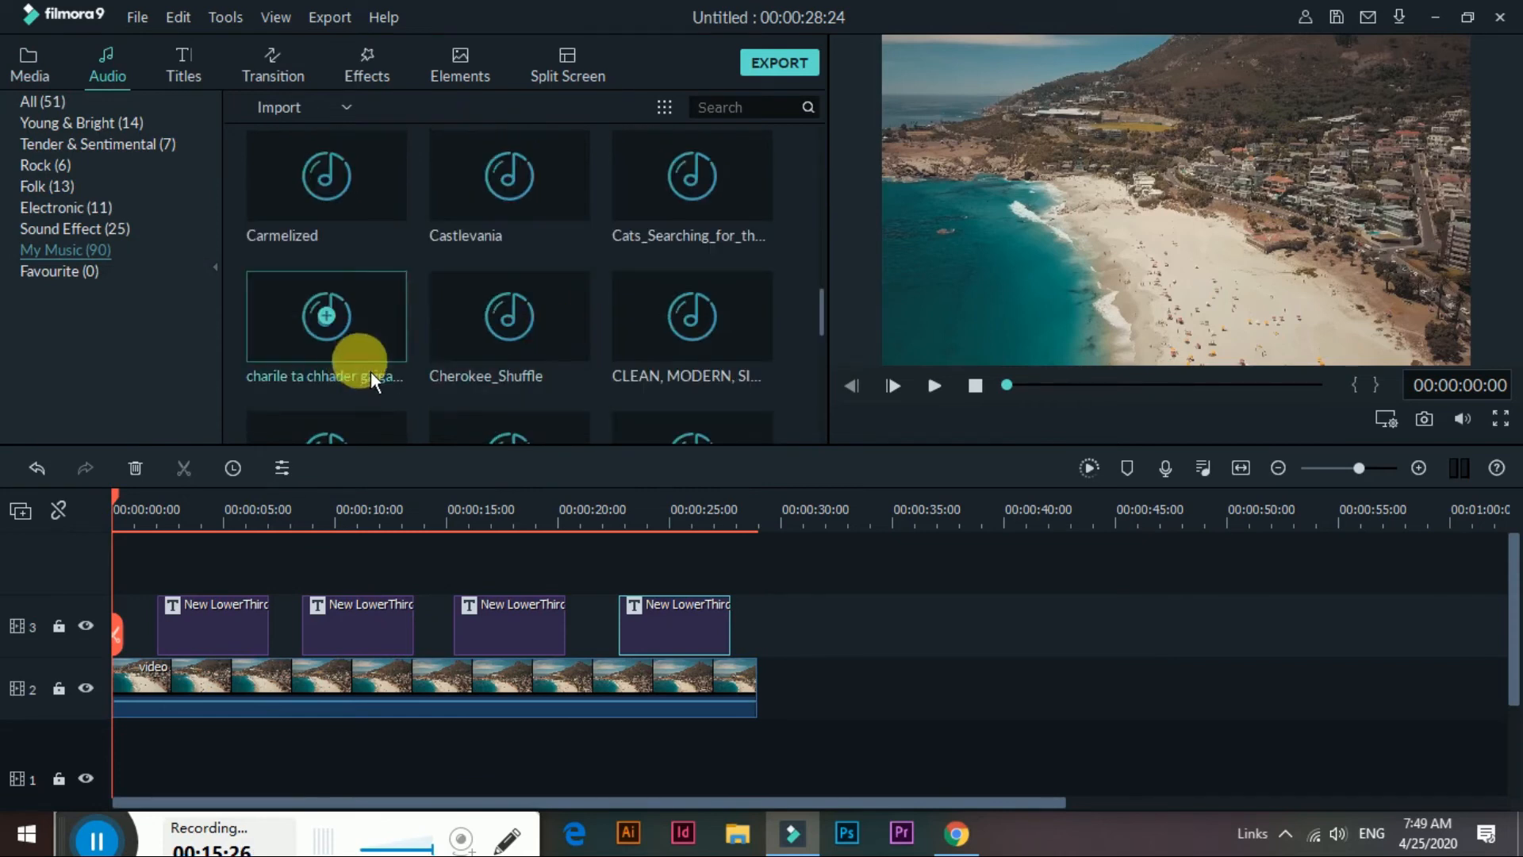
{"action": "scroll", "coordinate": [566, 355], "scroll_direction": "down", "scroll_amount": 5}
{"action": "scroll", "coordinate": [535, 336], "scroll_direction": "up", "scroll_amount": 3}
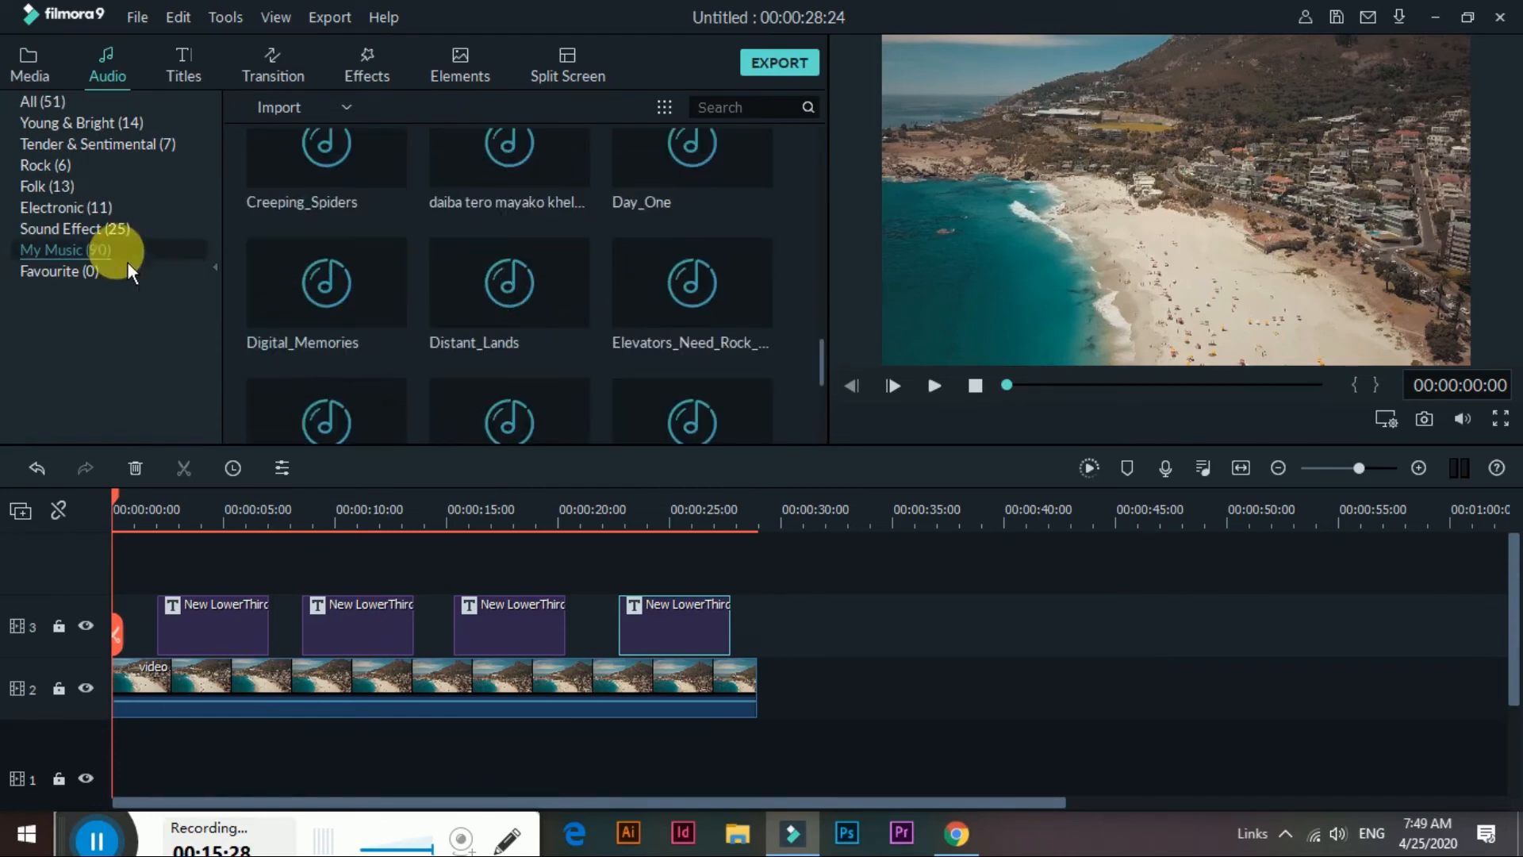
{"action": "left_click", "coordinate": [73, 192]}
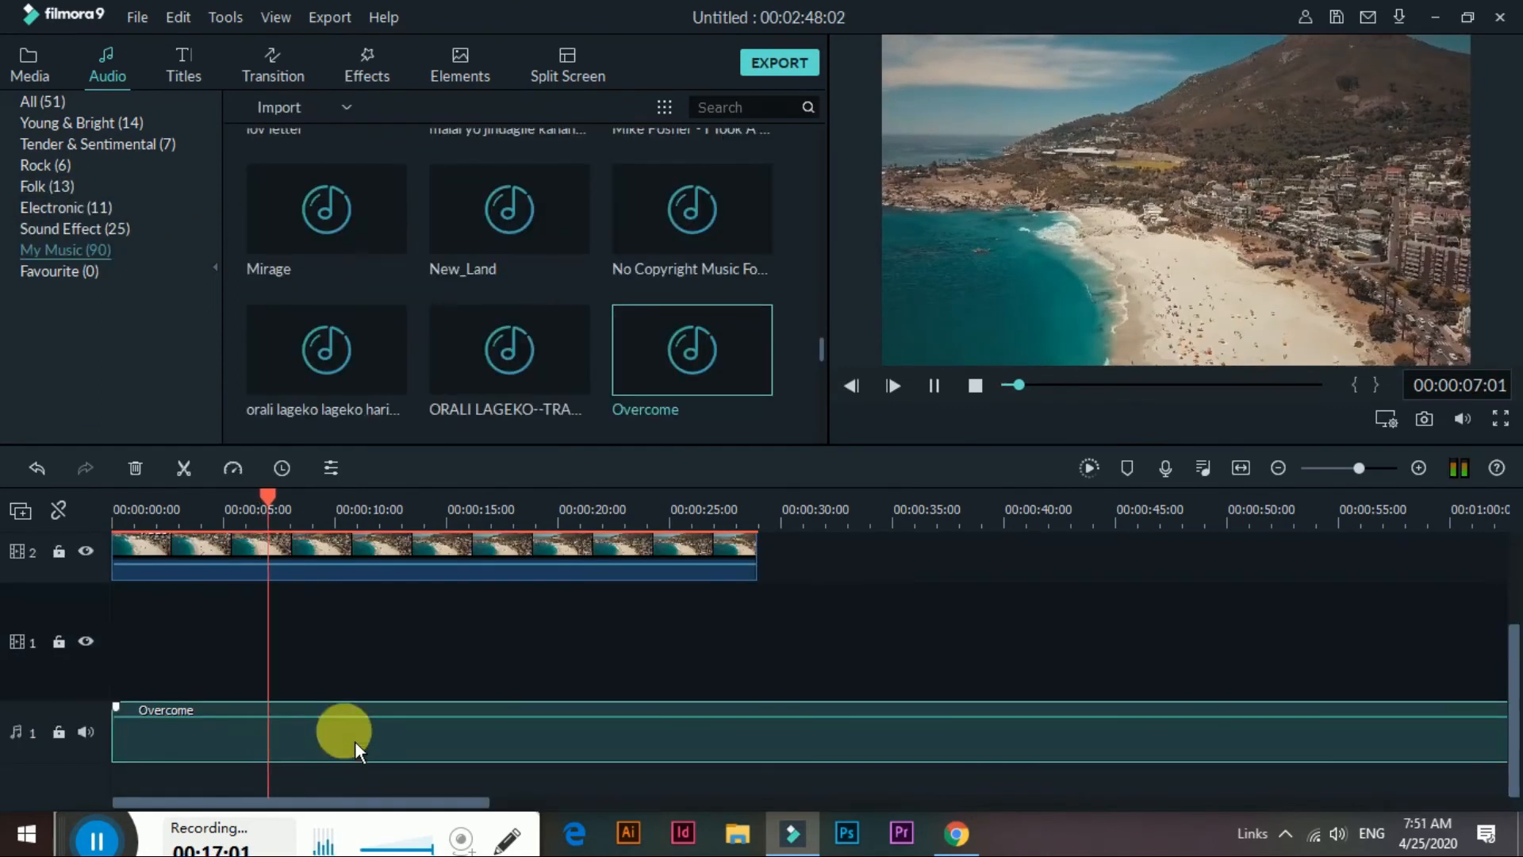
{"action": "left_click", "coordinate": [384, 741]}
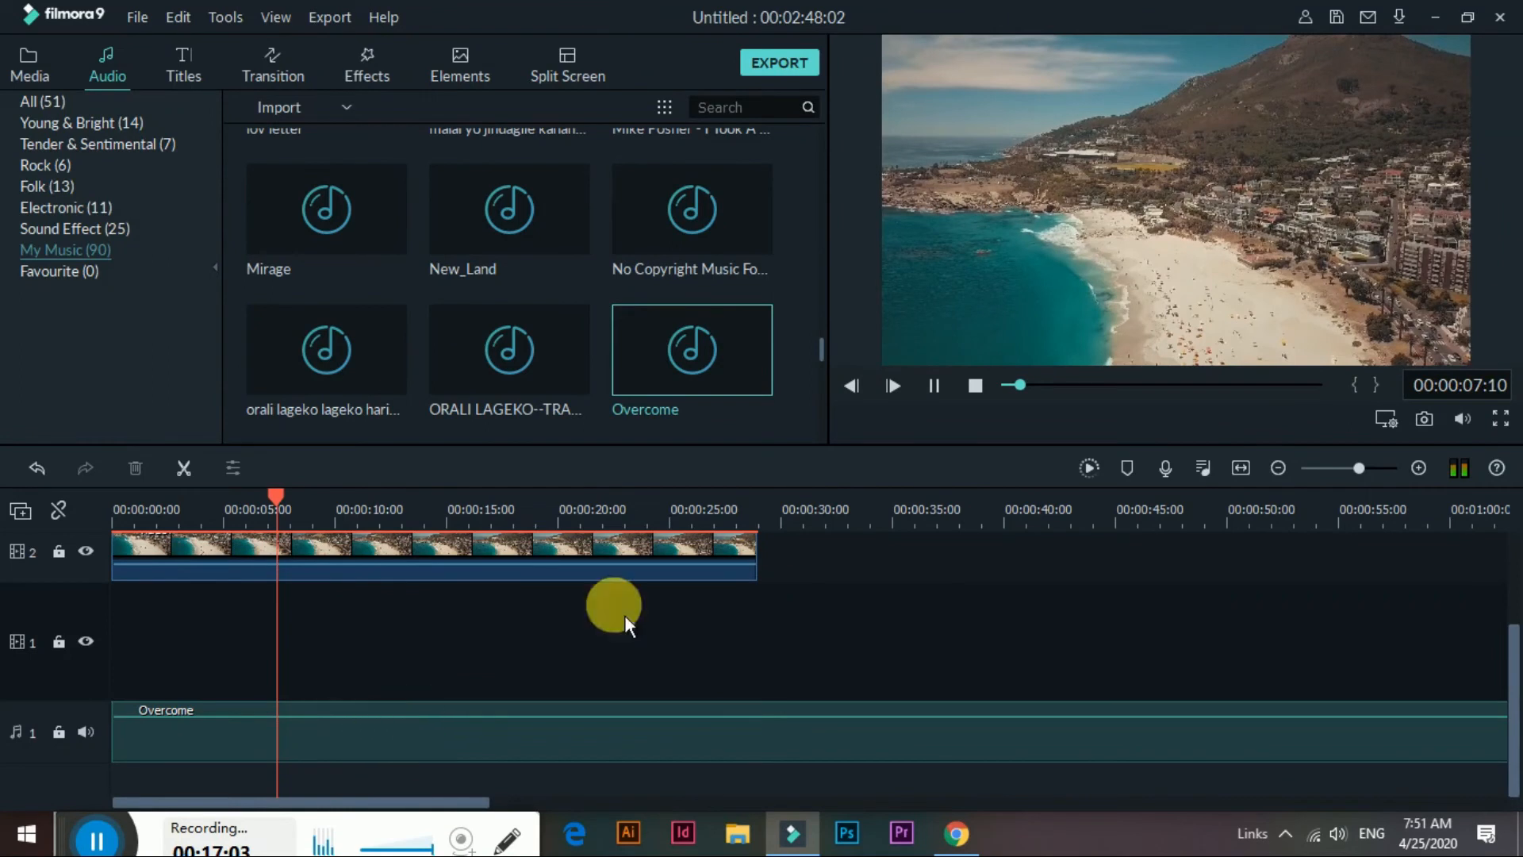
{"action": "left_click", "coordinate": [469, 747]}
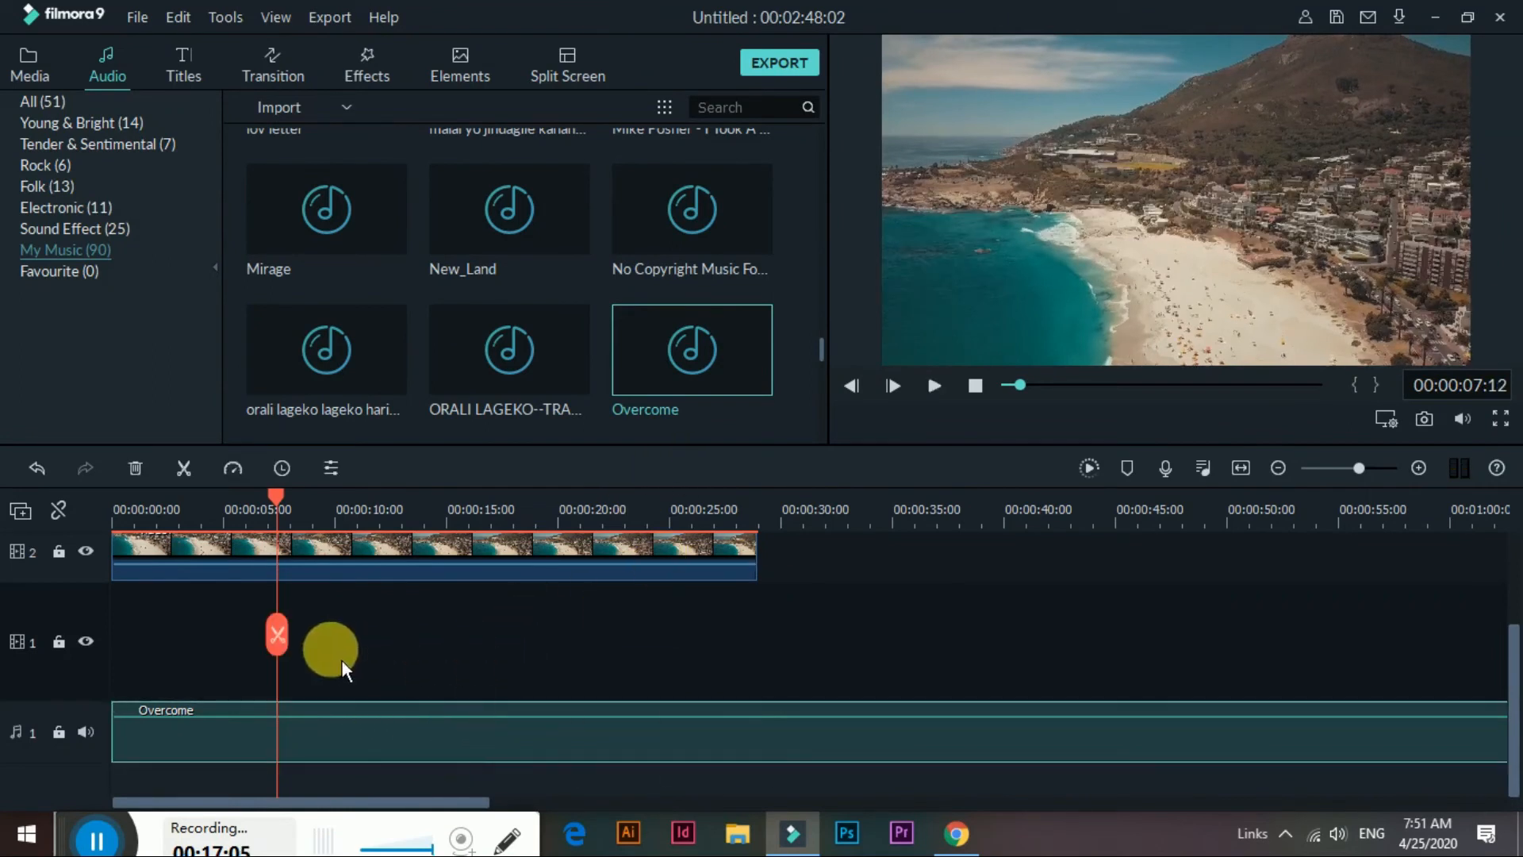
{"action": "left_click_drag", "start_coordinate": [280, 503], "coordinate": [199, 508]}
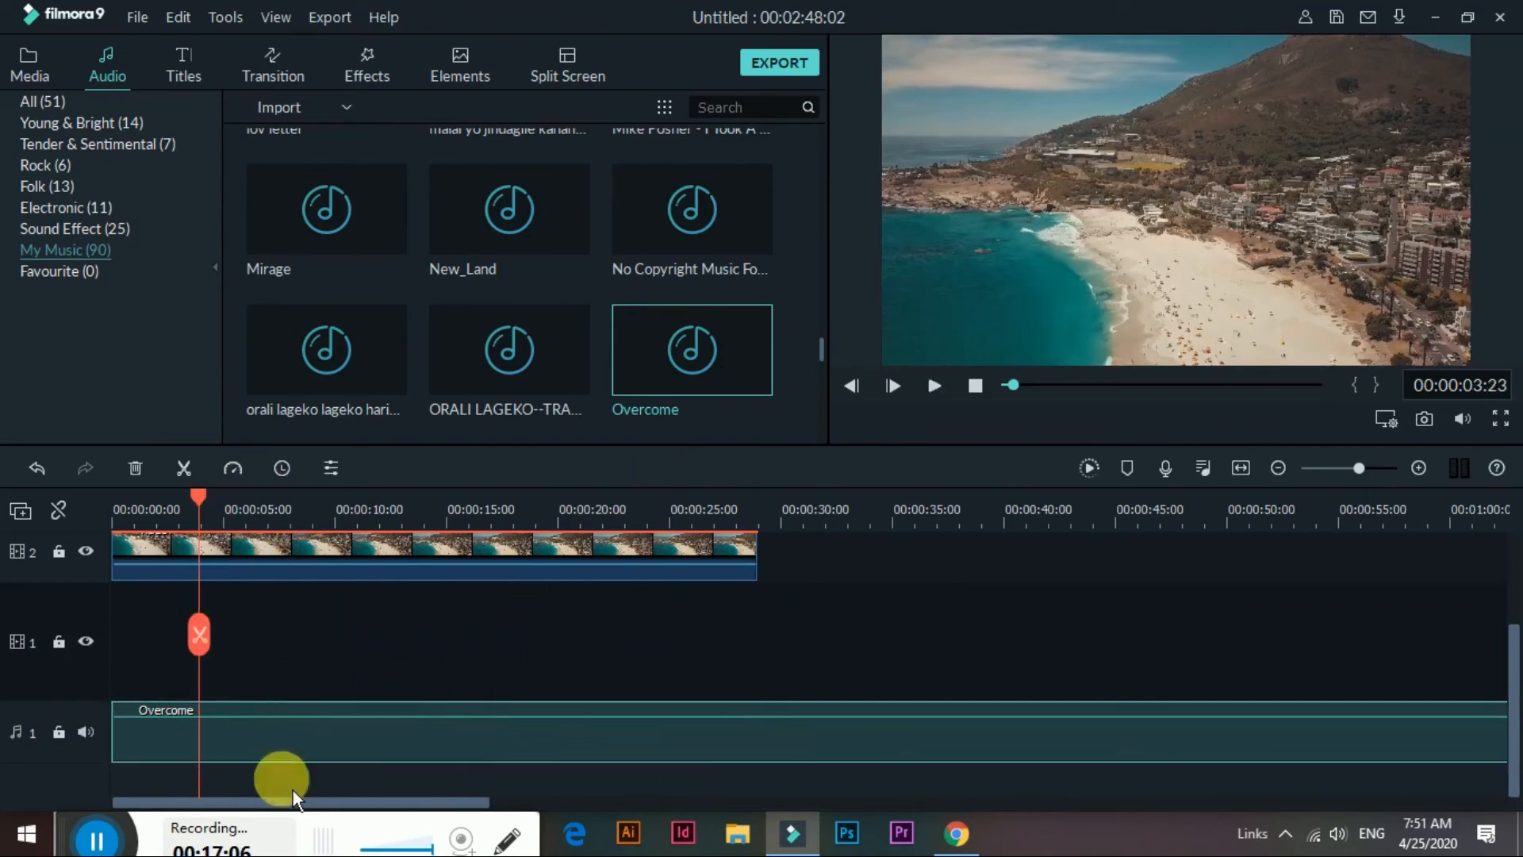
{"action": "left_click", "coordinate": [200, 634]}
{"action": "left_click", "coordinate": [154, 752]}
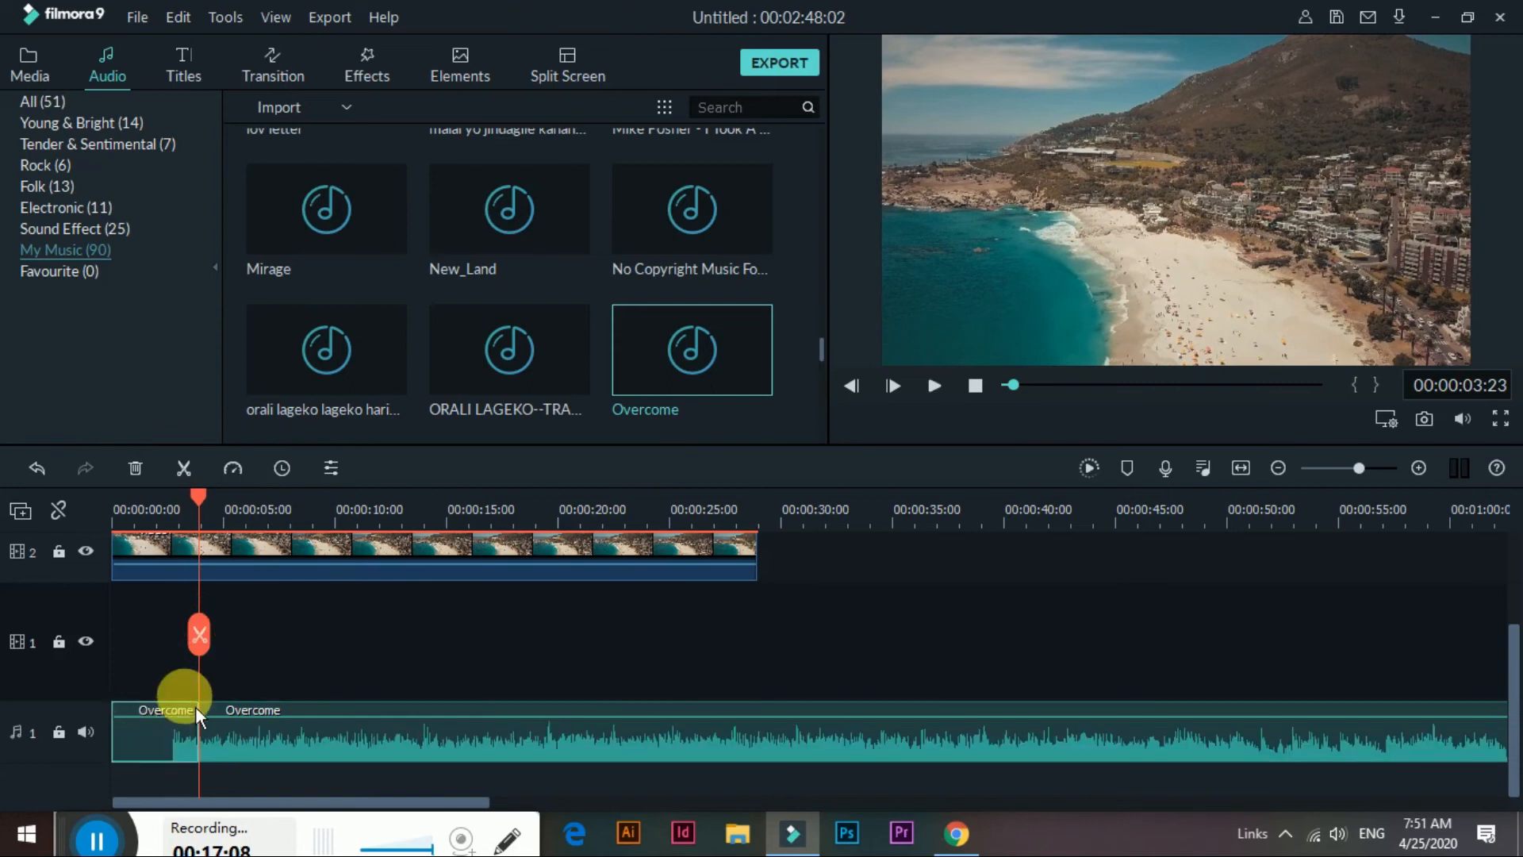
{"action": "key", "text": "ctrl+z"}
- Split the Overcome clip at 00:00:02:20 and delete its silent opening so the music starts at the beginning of the timeline
{"action": "left_click_drag", "start_coordinate": [208, 524], "coordinate": [185, 520]}
{"action": "left_click", "coordinate": [142, 759]}
{"action": "left_click", "coordinate": [199, 647]}
{"action": "left_click", "coordinate": [159, 754]}
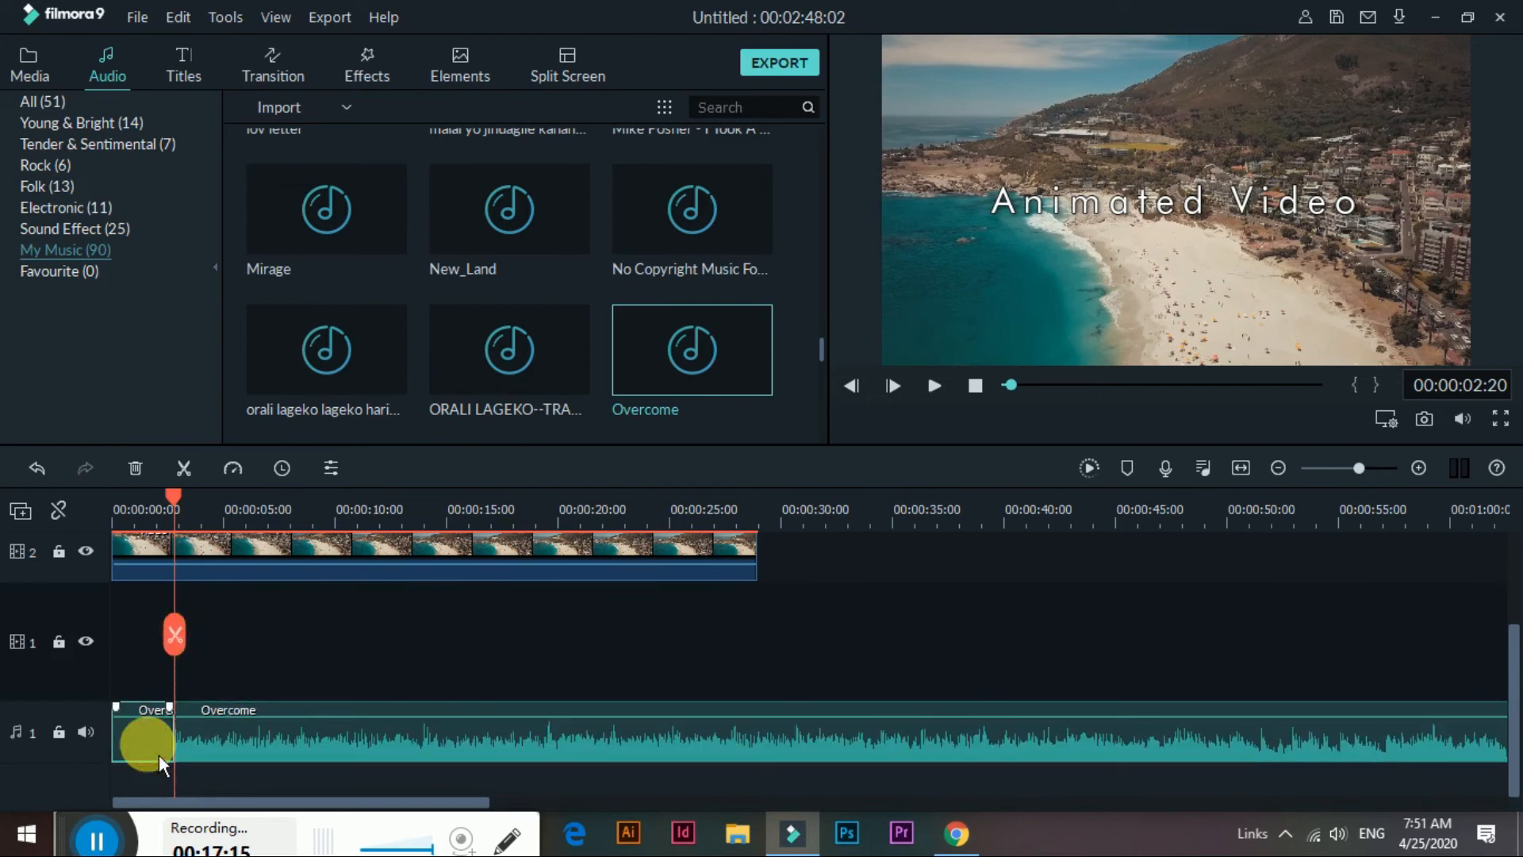
{"action": "key", "text": "Delete"}
{"action": "mouse_move", "coordinate": [156, 749]}
{"action": "left_mouse_down"}
{"action": "mouse_move", "coordinate": [127, 736]}
{"action": "mouse_move", "coordinate": [139, 749]}
{"action": "left_mouse_up"}
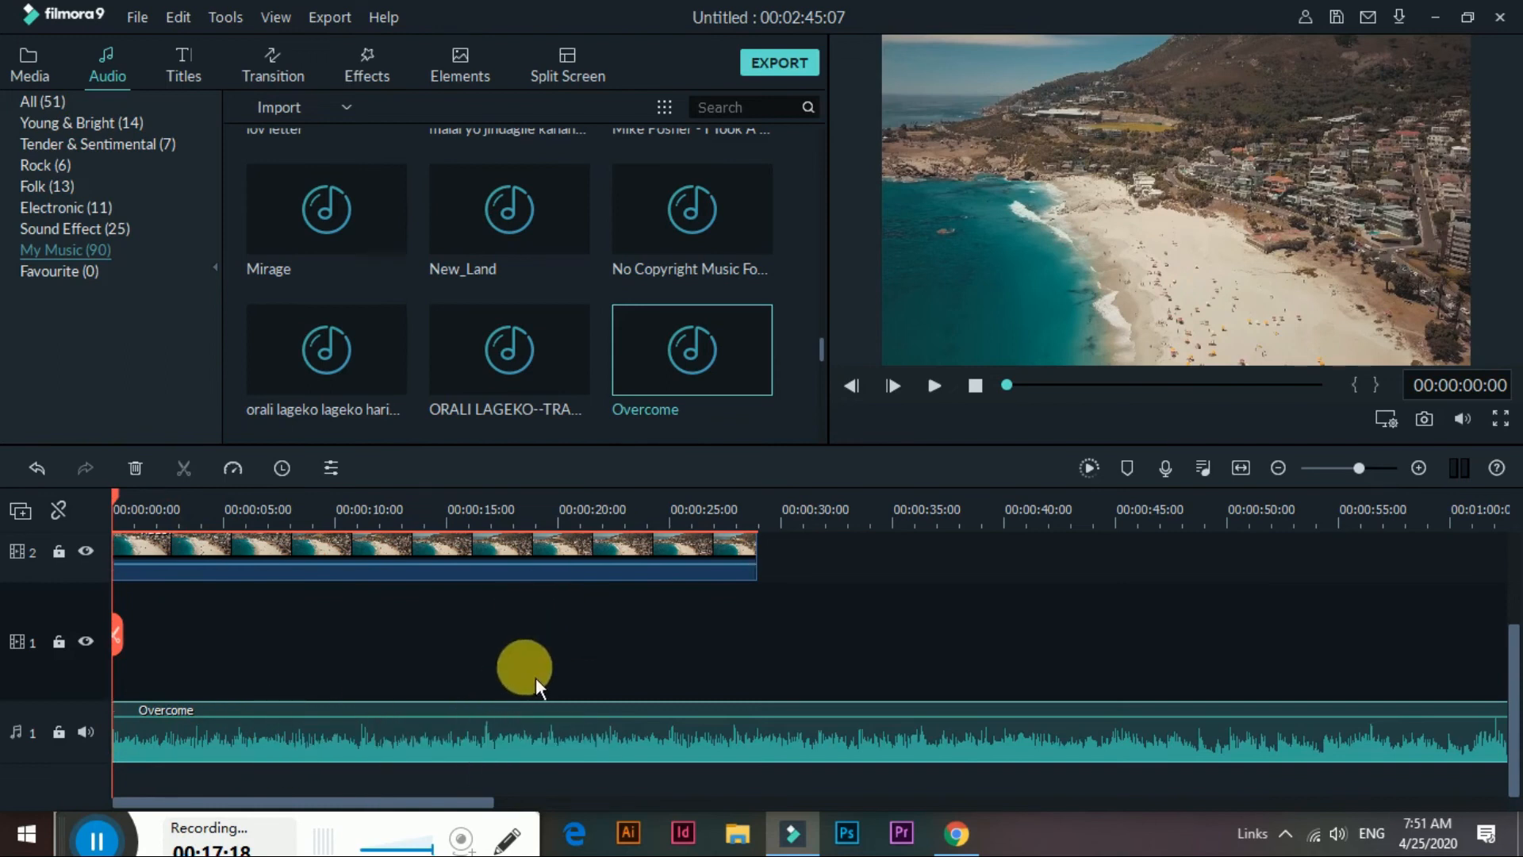
- Delete the empty tracks from the timeline
{"action": "right_click", "coordinate": [76, 601]}
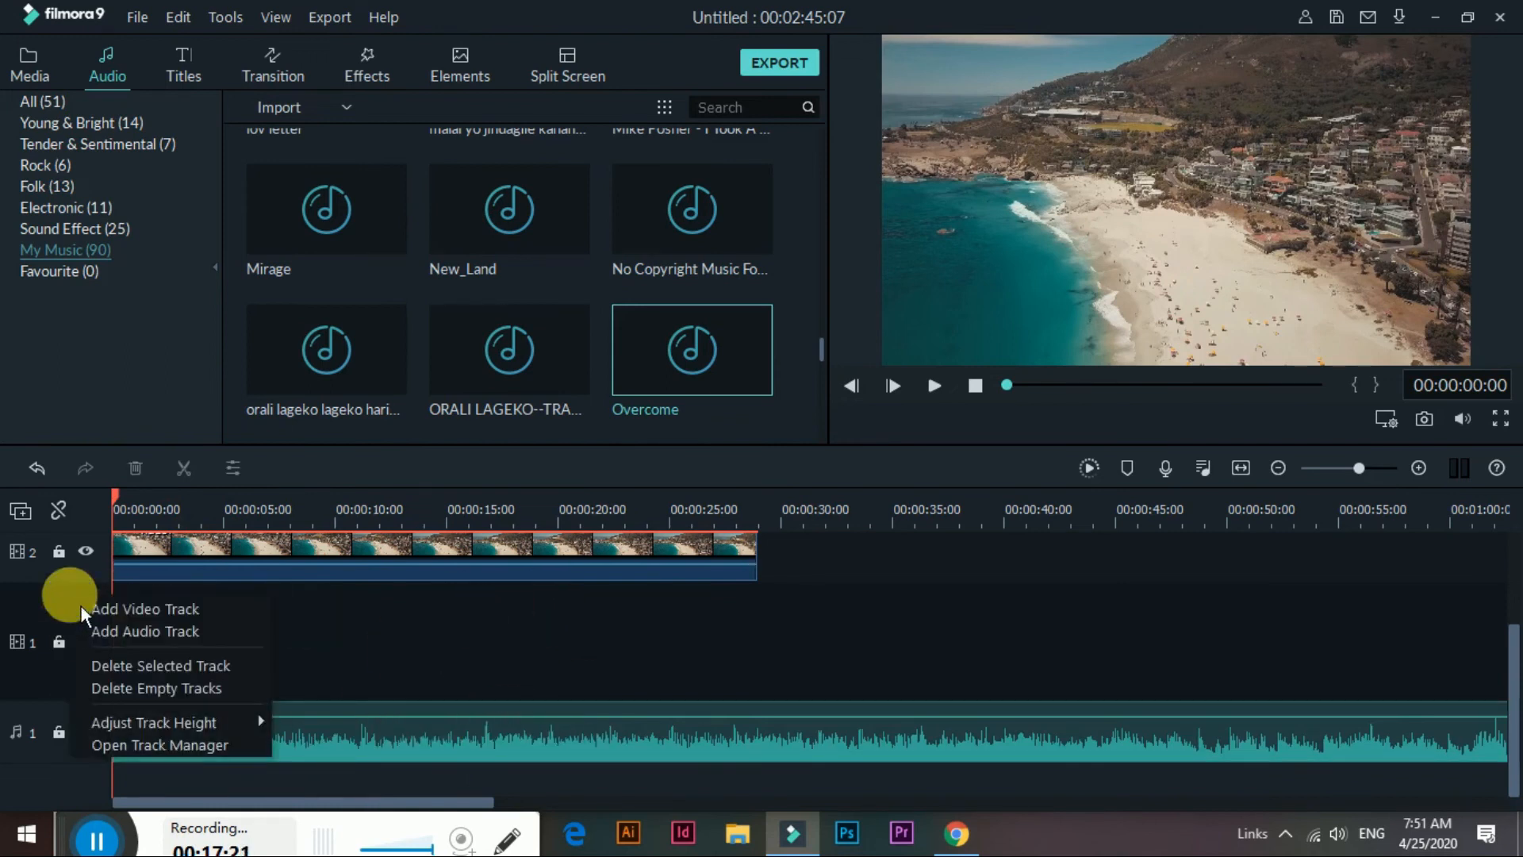
{"action": "left_click", "coordinate": [221, 703]}
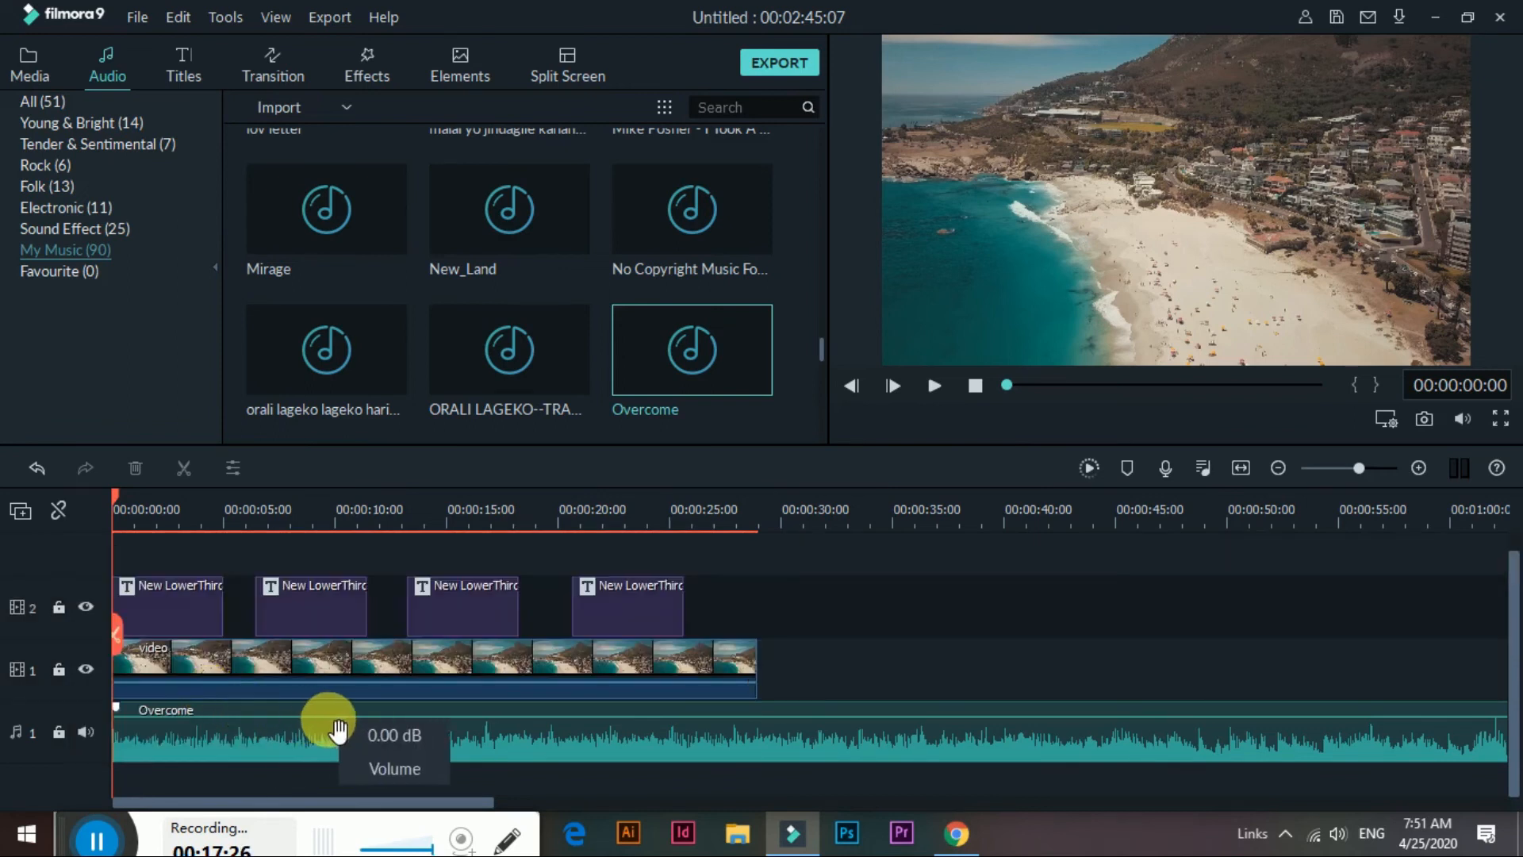
- Raise the Overcome clip's volume to 4.36 dB on the timeline and open its audio settings
{"action": "mouse_move", "coordinate": [346, 727]}
{"action": "left_mouse_down"}
{"action": "mouse_move", "coordinate": [331, 740]}
{"action": "mouse_move", "coordinate": [323, 711]}
{"action": "mouse_move", "coordinate": [323, 738]}
{"action": "mouse_move", "coordinate": [317, 717]}
{"action": "mouse_move", "coordinate": [334, 744]}
{"action": "mouse_move", "coordinate": [336, 729]}
{"action": "left_mouse_up"}
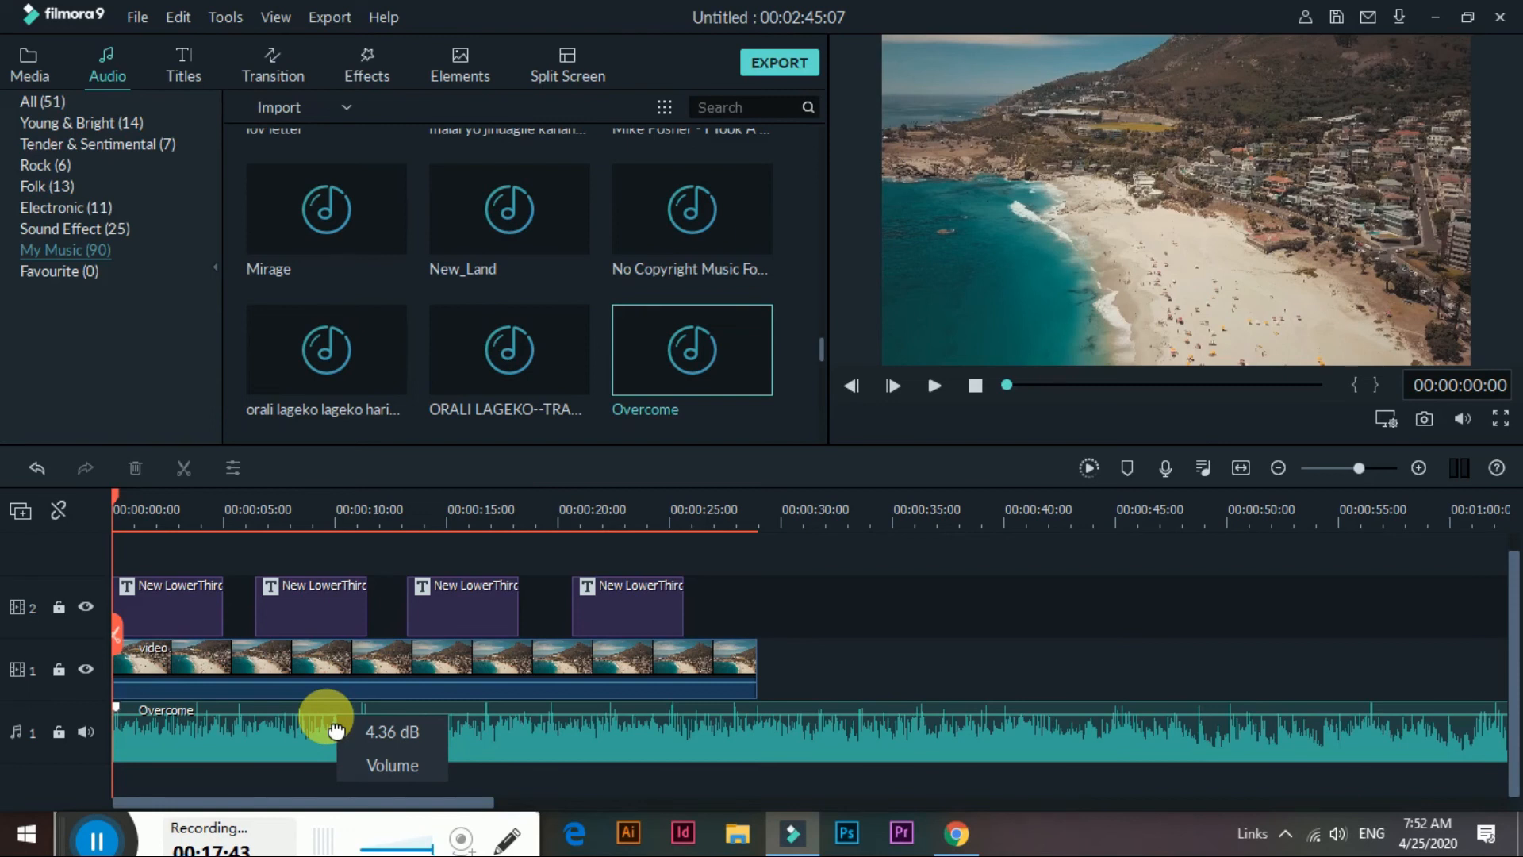
{"action": "left_click_drag", "start_coordinate": [336, 730], "coordinate": [336, 731]}
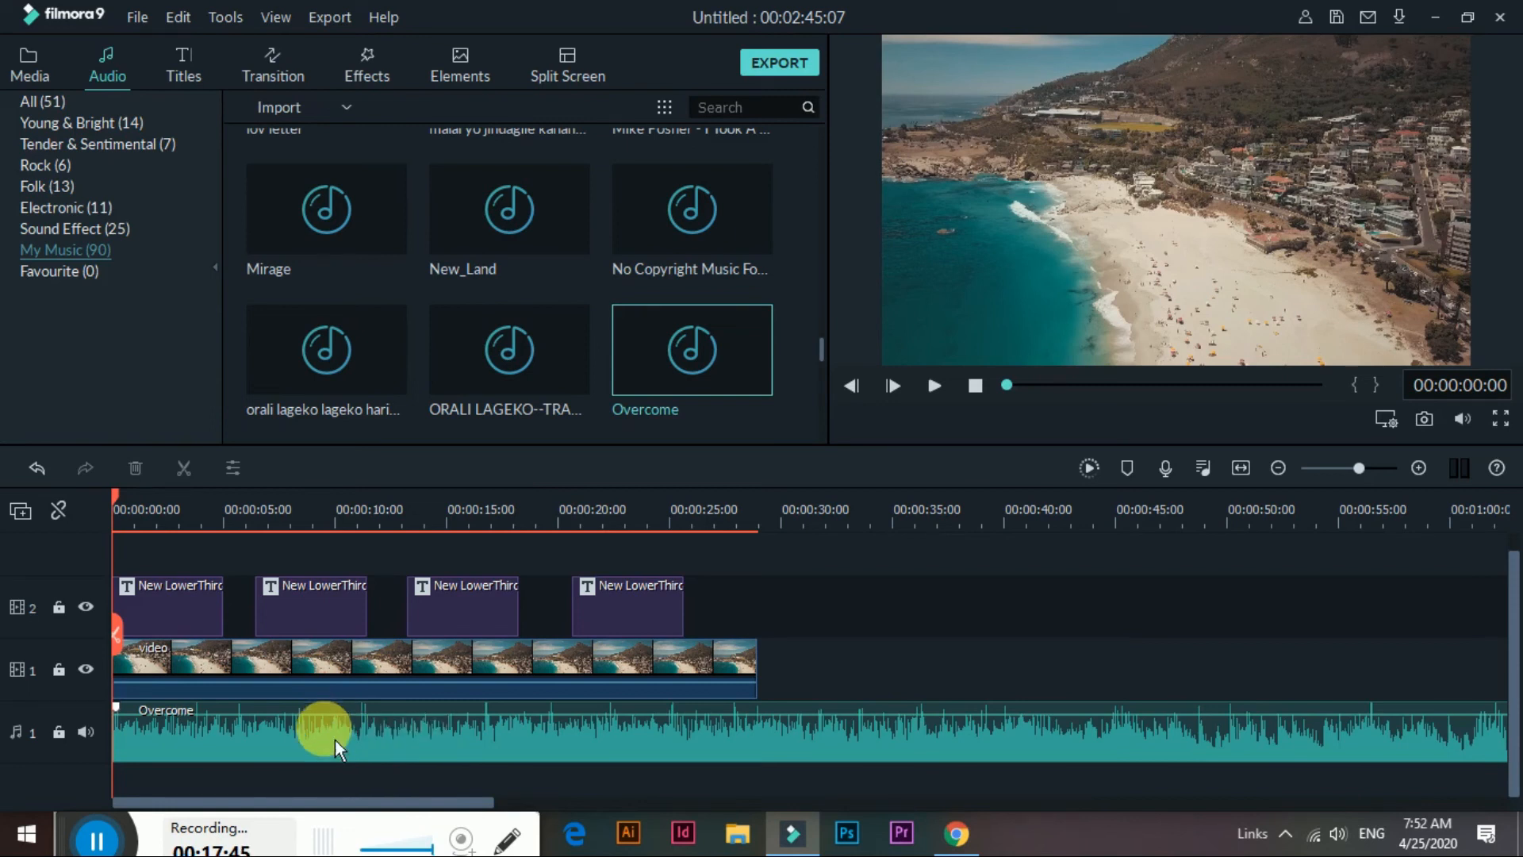
{"action": "double_click", "coordinate": [334, 739]}
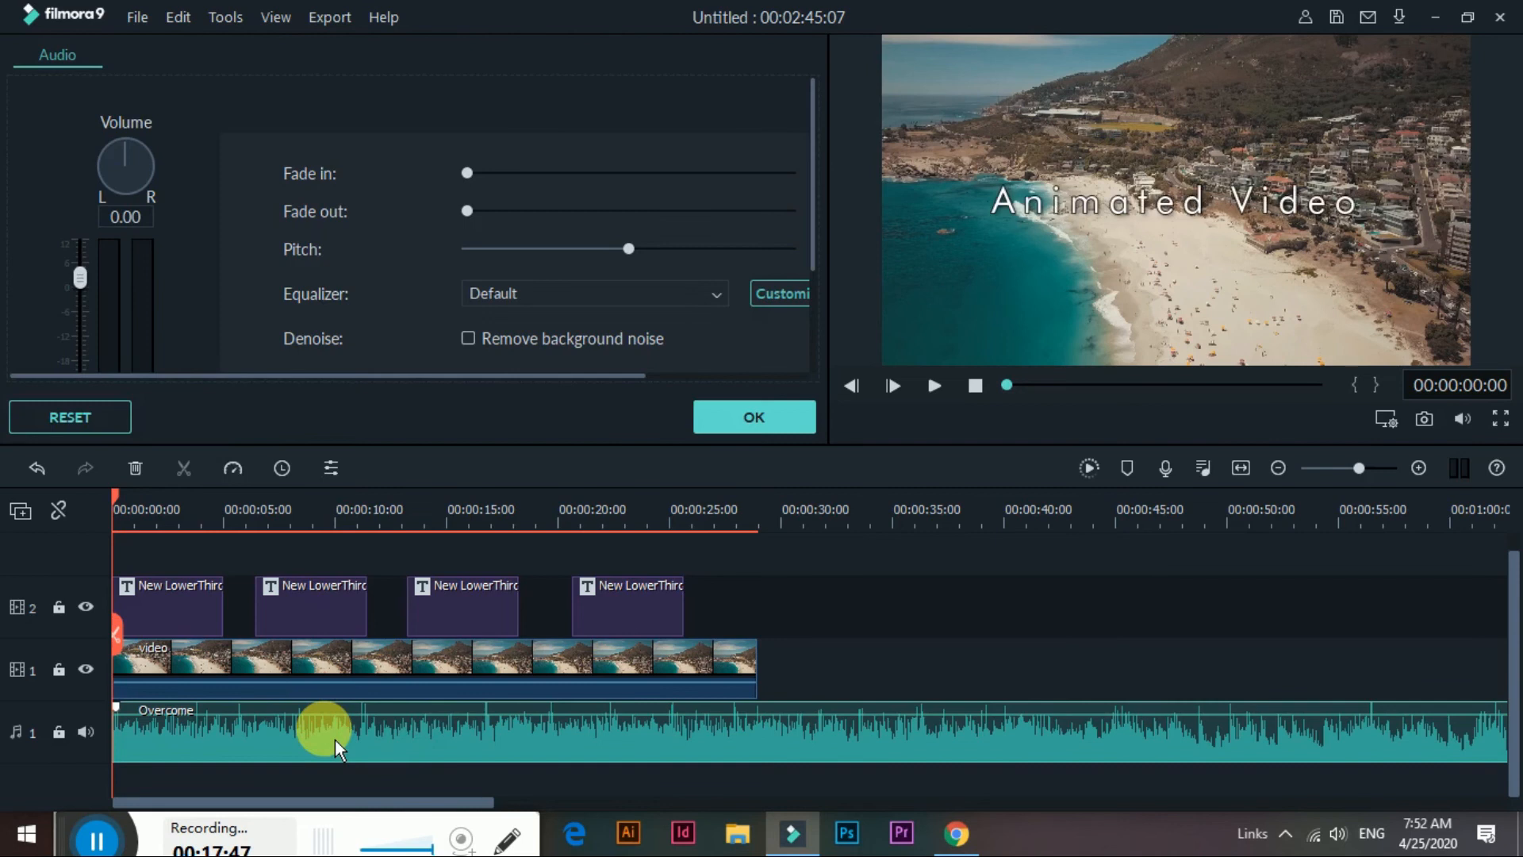
- Lower the Overcome clip's volume substantially in its audio settings, apply the change, and preview the quieter music under the titles
{"action": "left_click_drag", "start_coordinate": [92, 292], "coordinate": [92, 351]}
{"action": "left_click", "coordinate": [709, 432]}
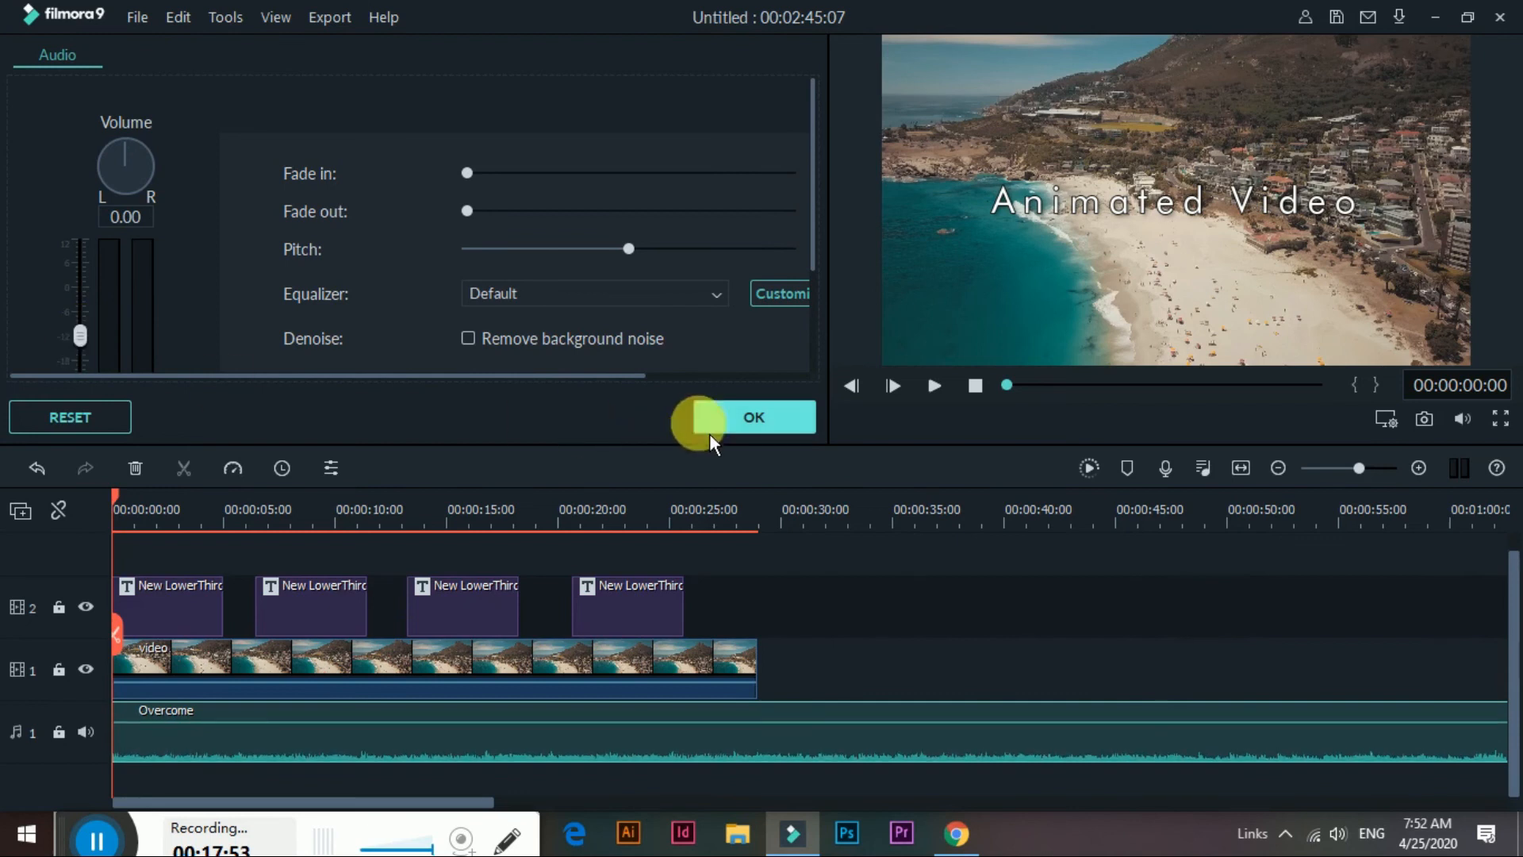
{"action": "key", "text": "space"}
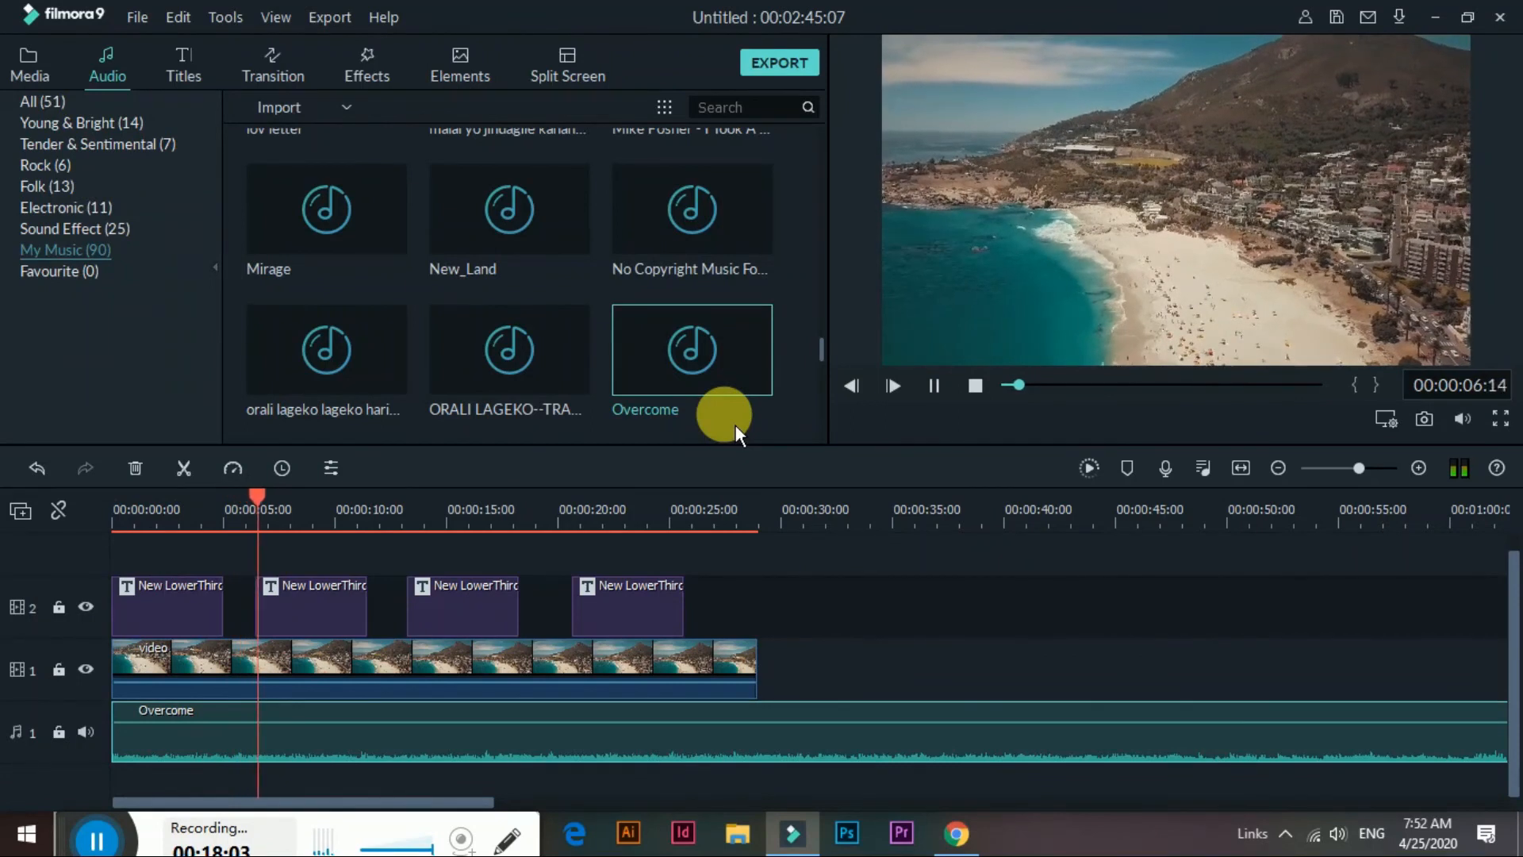
{"action": "key", "text": "space"}
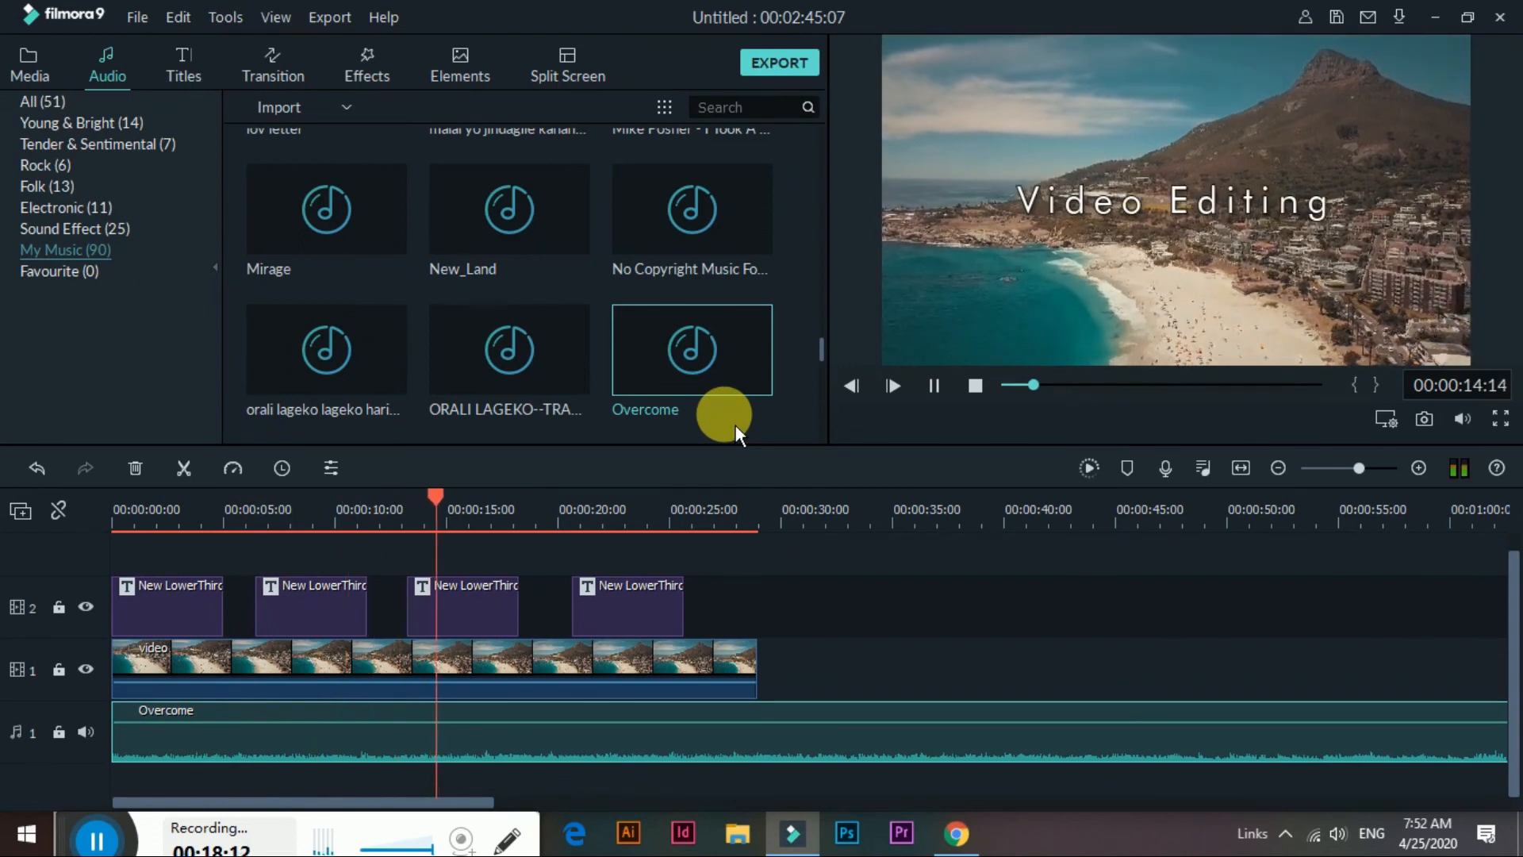
- Try to split the Overcome clip at 00:00:28:21 near the video's end and delete the excess music, and undo the deletion
{"action": "left_click", "coordinate": [775, 510]}
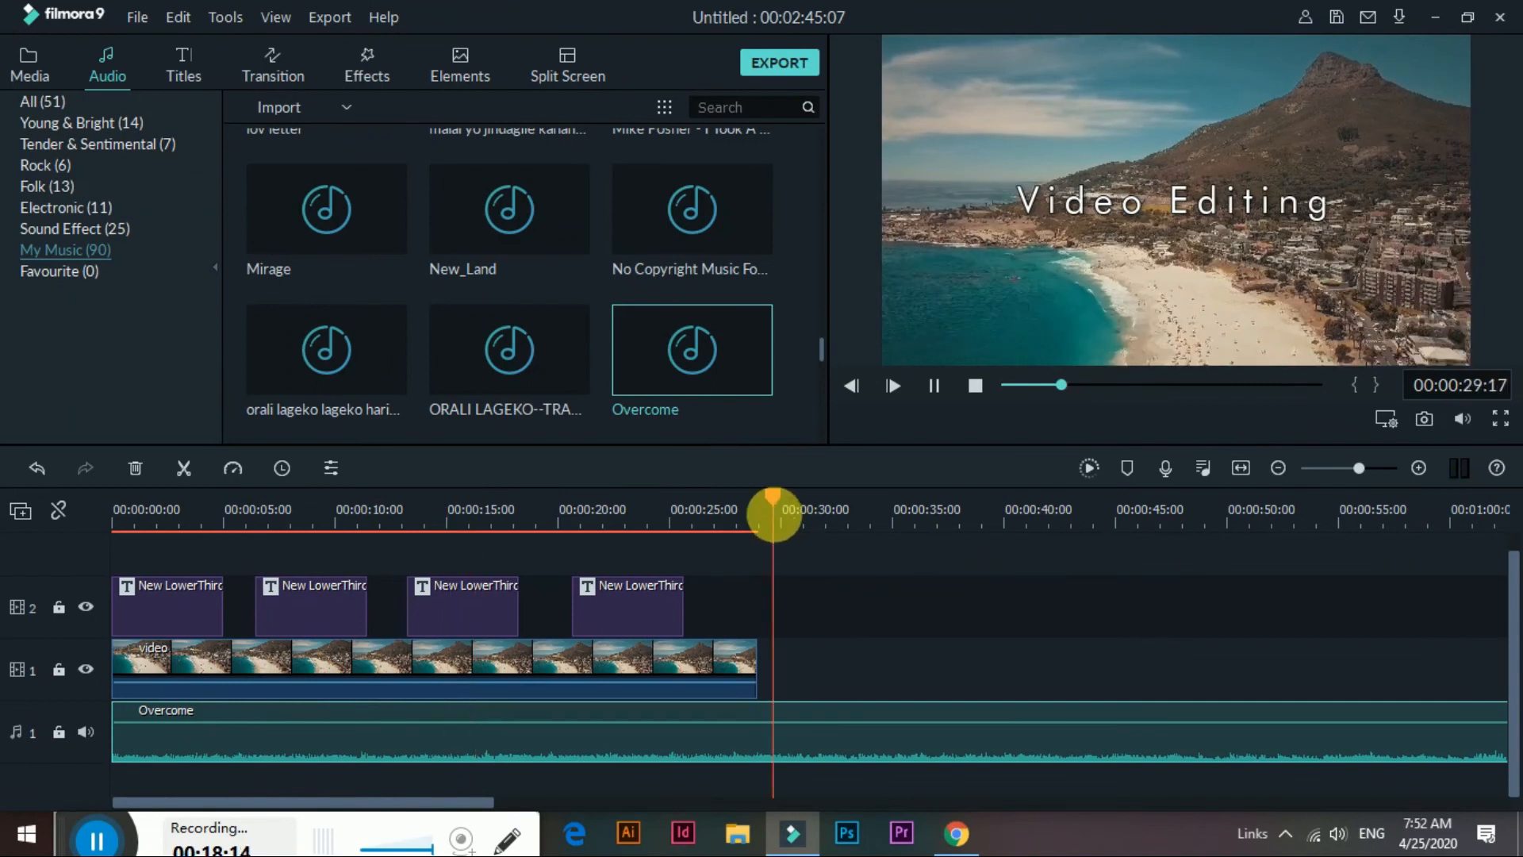
{"action": "left_click", "coordinate": [756, 508]}
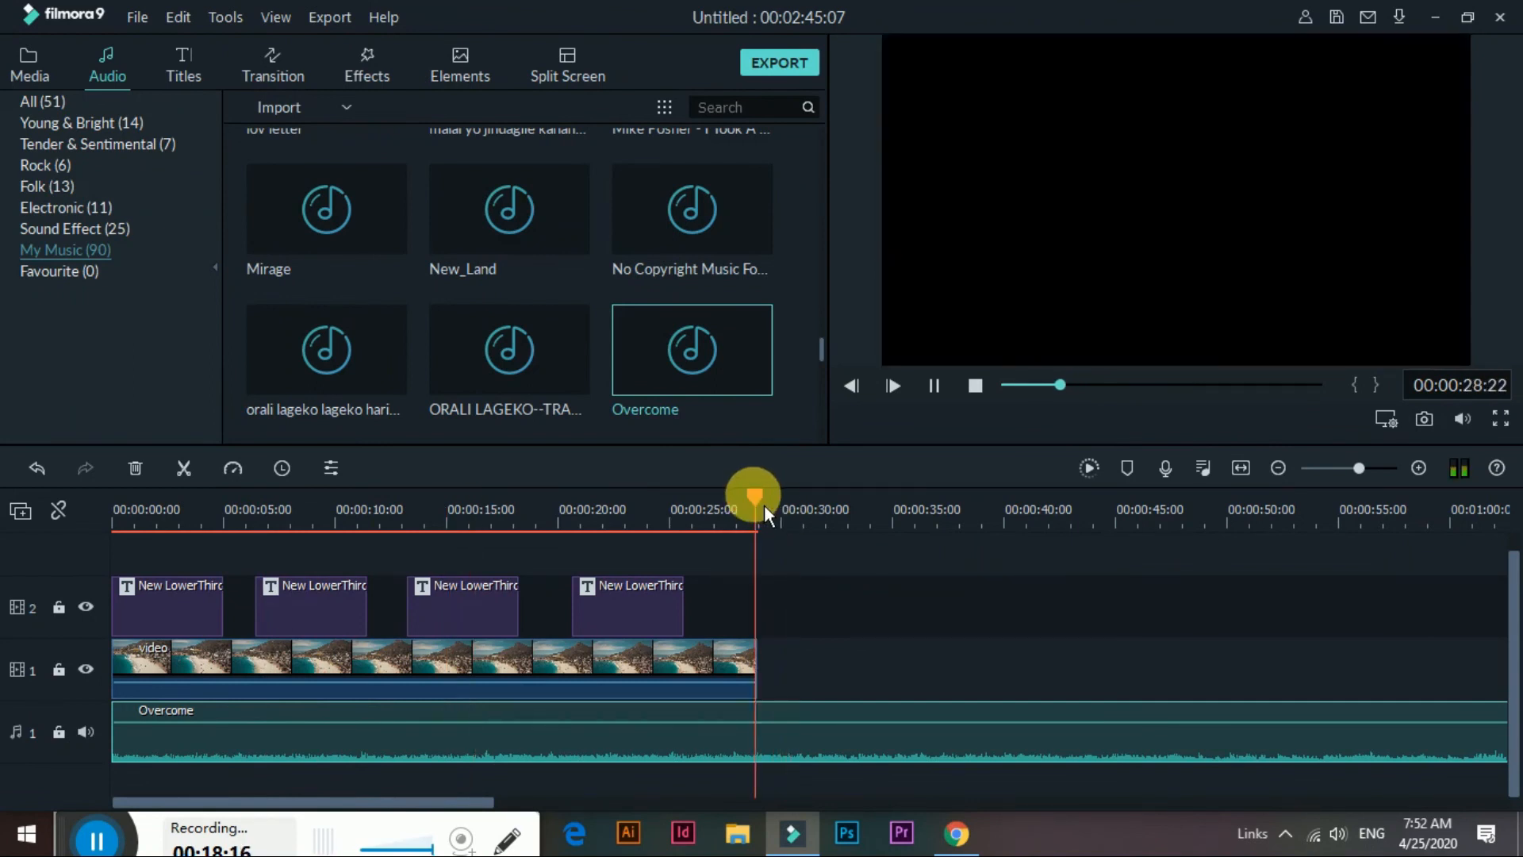
{"action": "left_click_drag", "start_coordinate": [778, 503], "coordinate": [768, 503]}
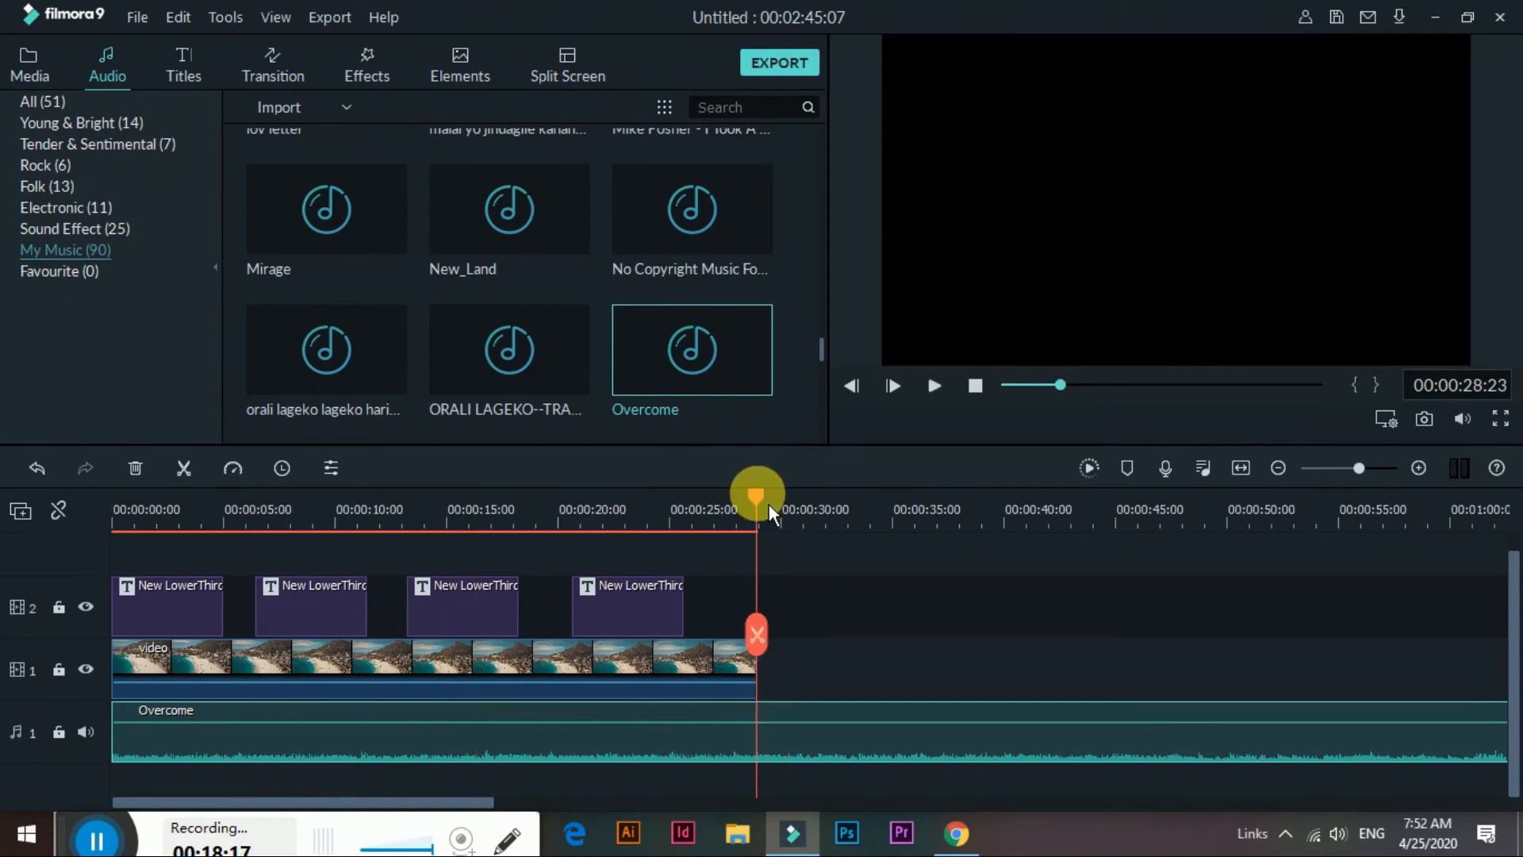
{"action": "left_click_drag", "start_coordinate": [756, 640], "coordinate": [754, 638]}
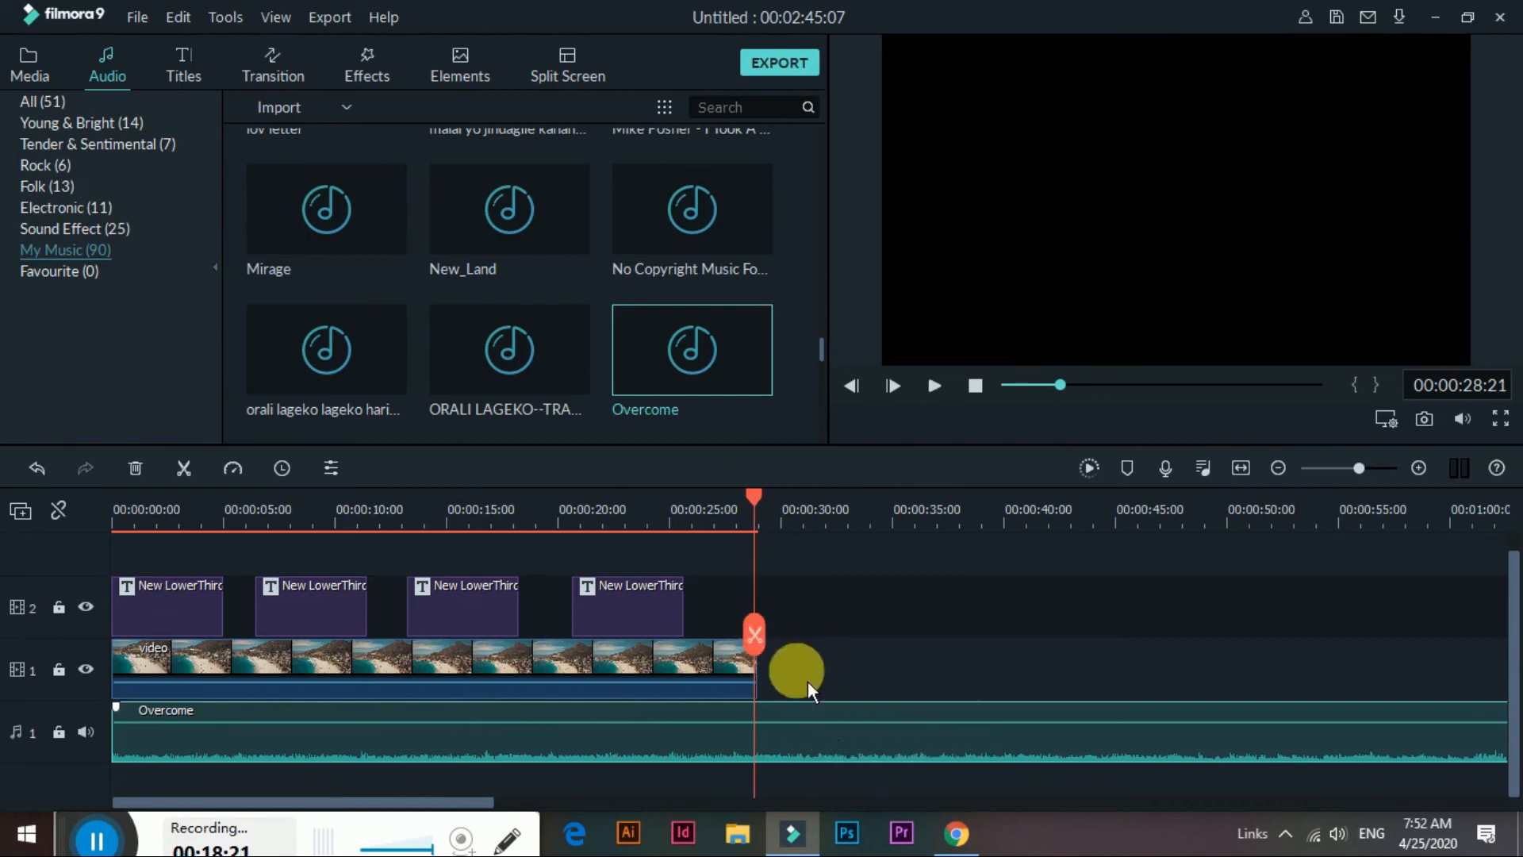
{"action": "key", "text": "Delete"}
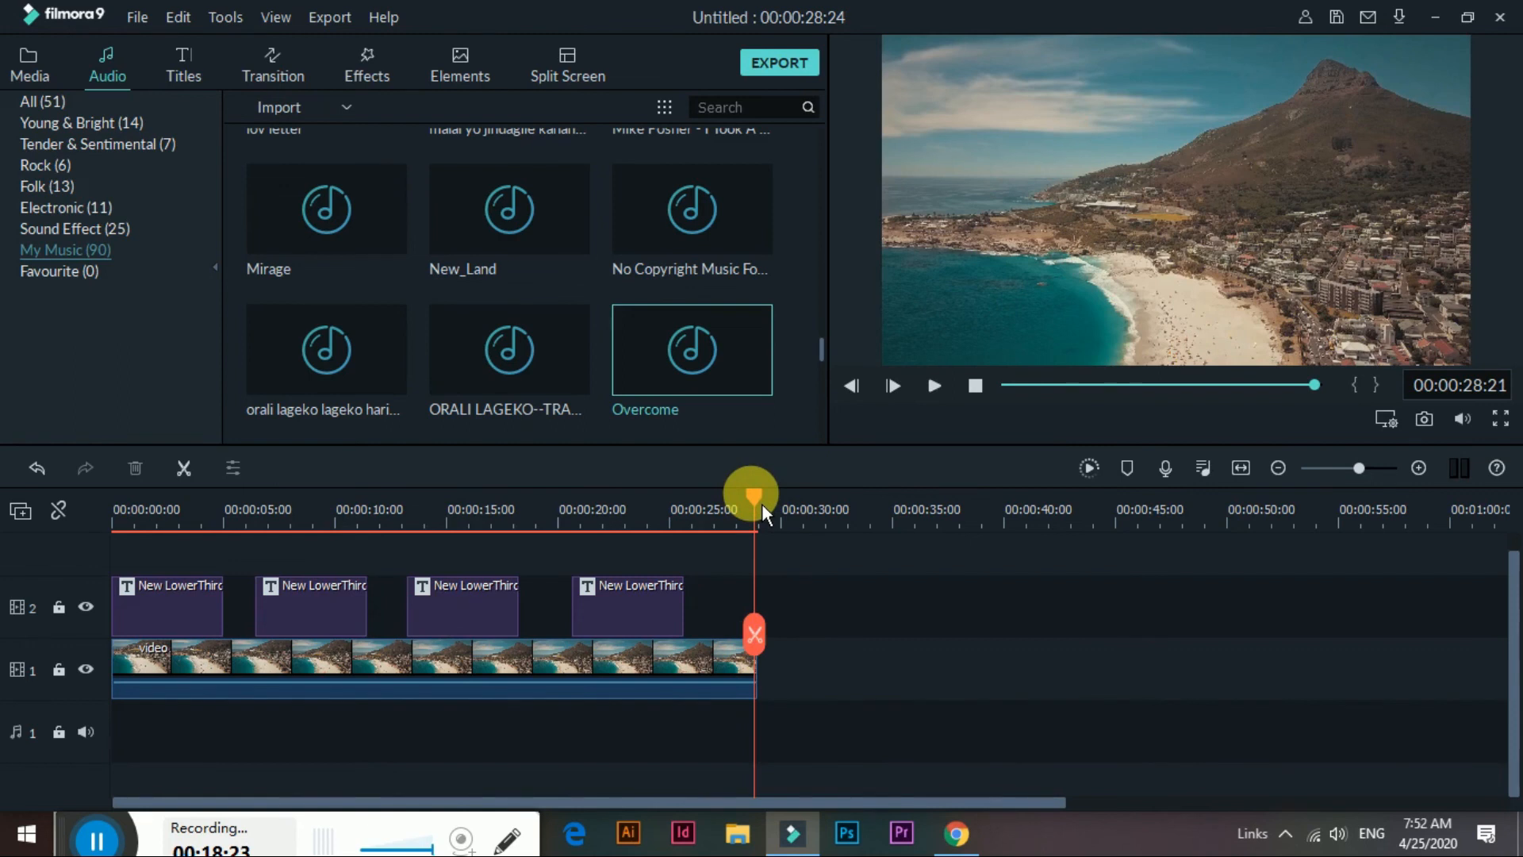
{"action": "key", "text": "ctrl+z"}
- Split the Overcome clip at 00:00:29:01, where the beach video ends, and delete the excess music after that point
{"action": "mouse_move", "coordinate": [767, 503]}
{"action": "left_mouse_down"}
{"action": "mouse_move", "coordinate": [788, 507]}
{"action": "mouse_move", "coordinate": [769, 515]}
{"action": "left_mouse_up"}
{"action": "left_click", "coordinate": [759, 635]}
{"action": "key", "text": "Delete"}
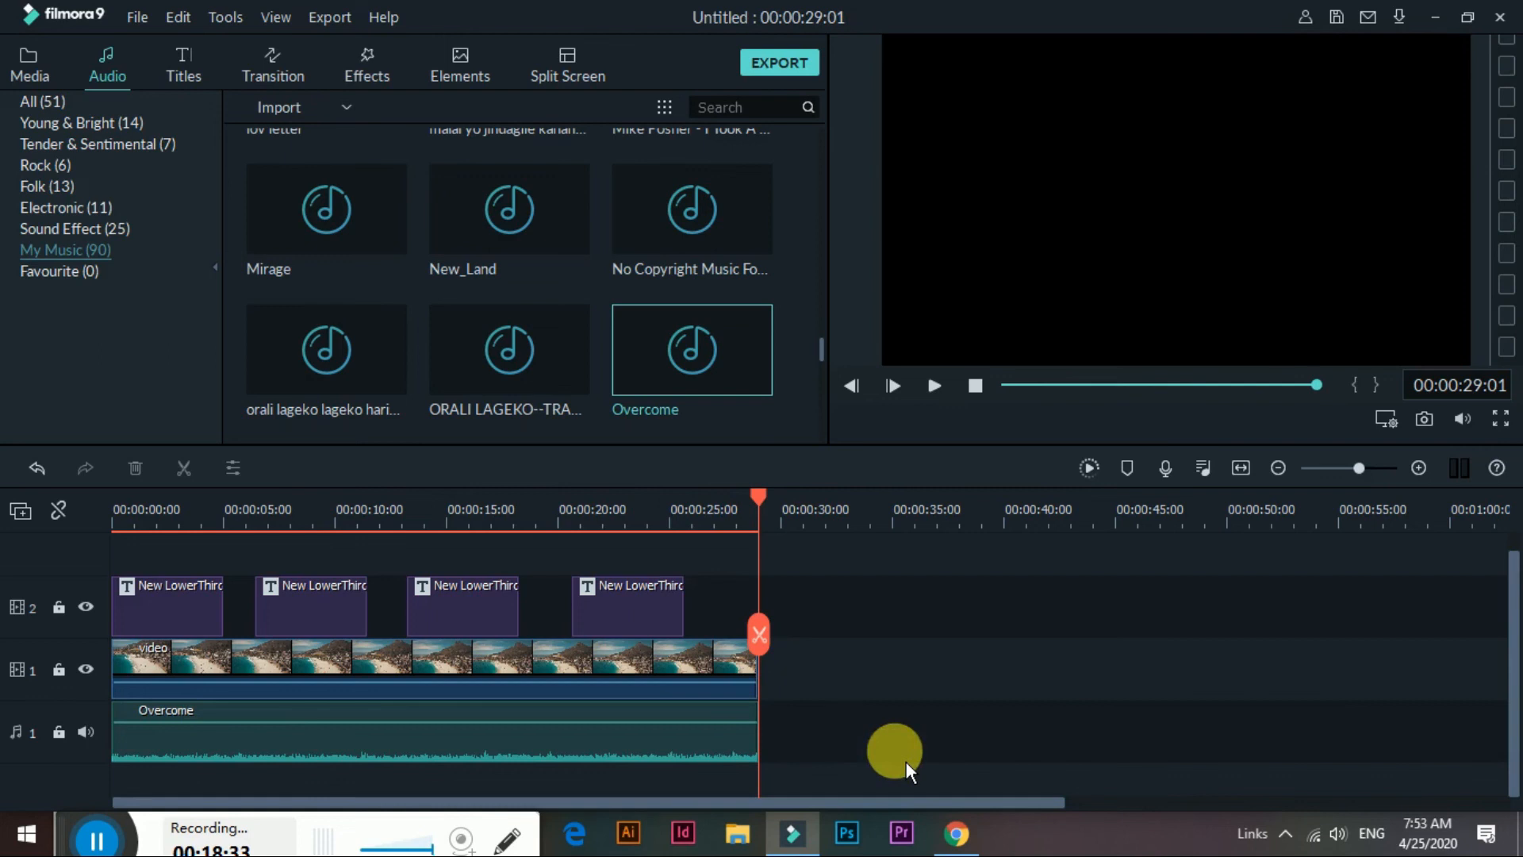
- Play the project from the beginning of the timeline to check the opening title with the trimmed music
{"action": "left_click_drag", "start_coordinate": [769, 509], "coordinate": [13, 583]}
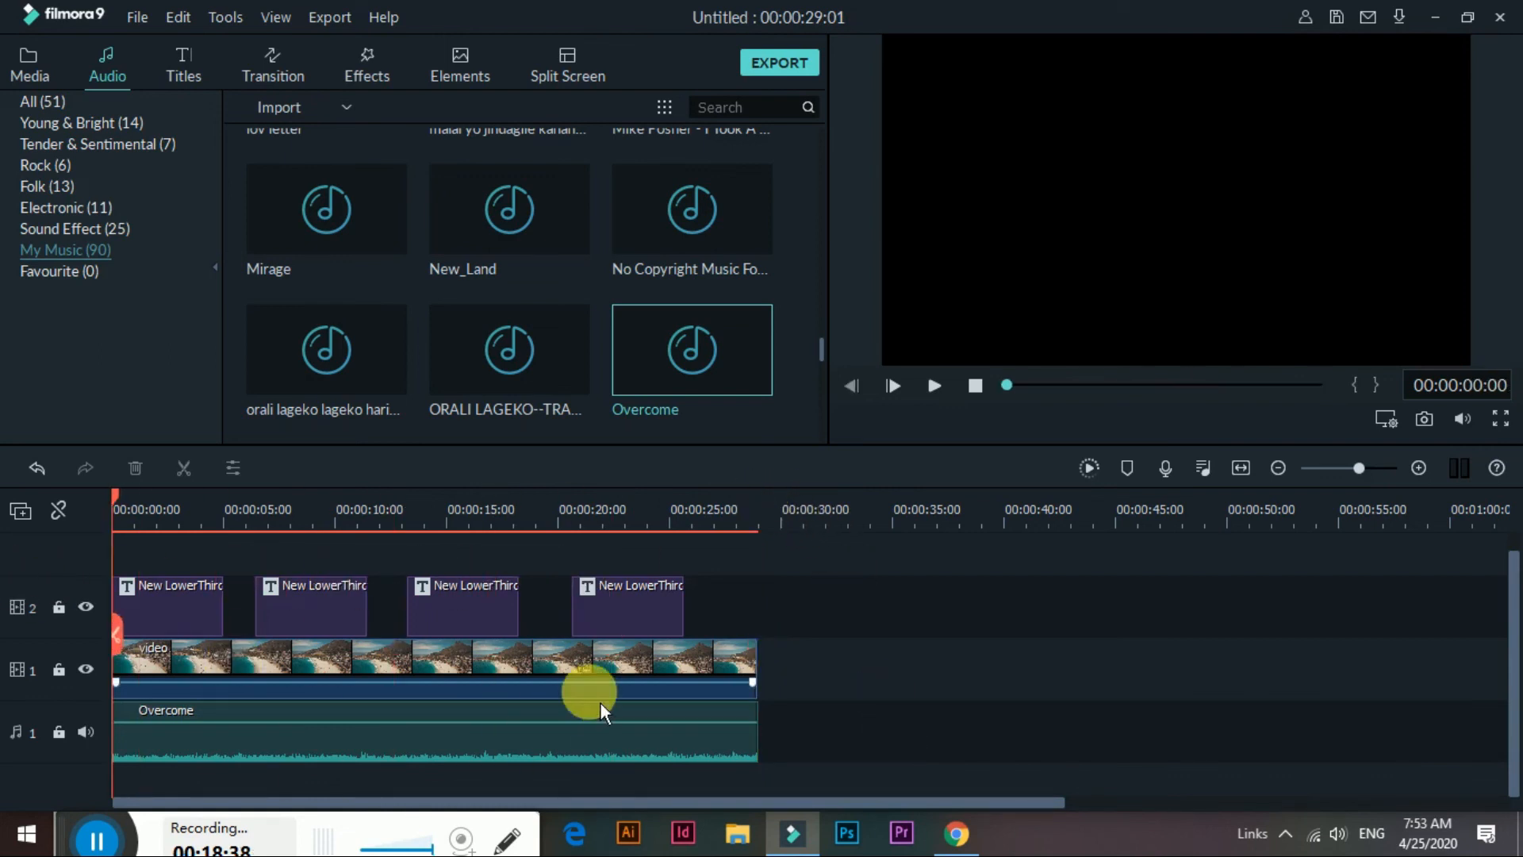
{"action": "key", "text": "space"}
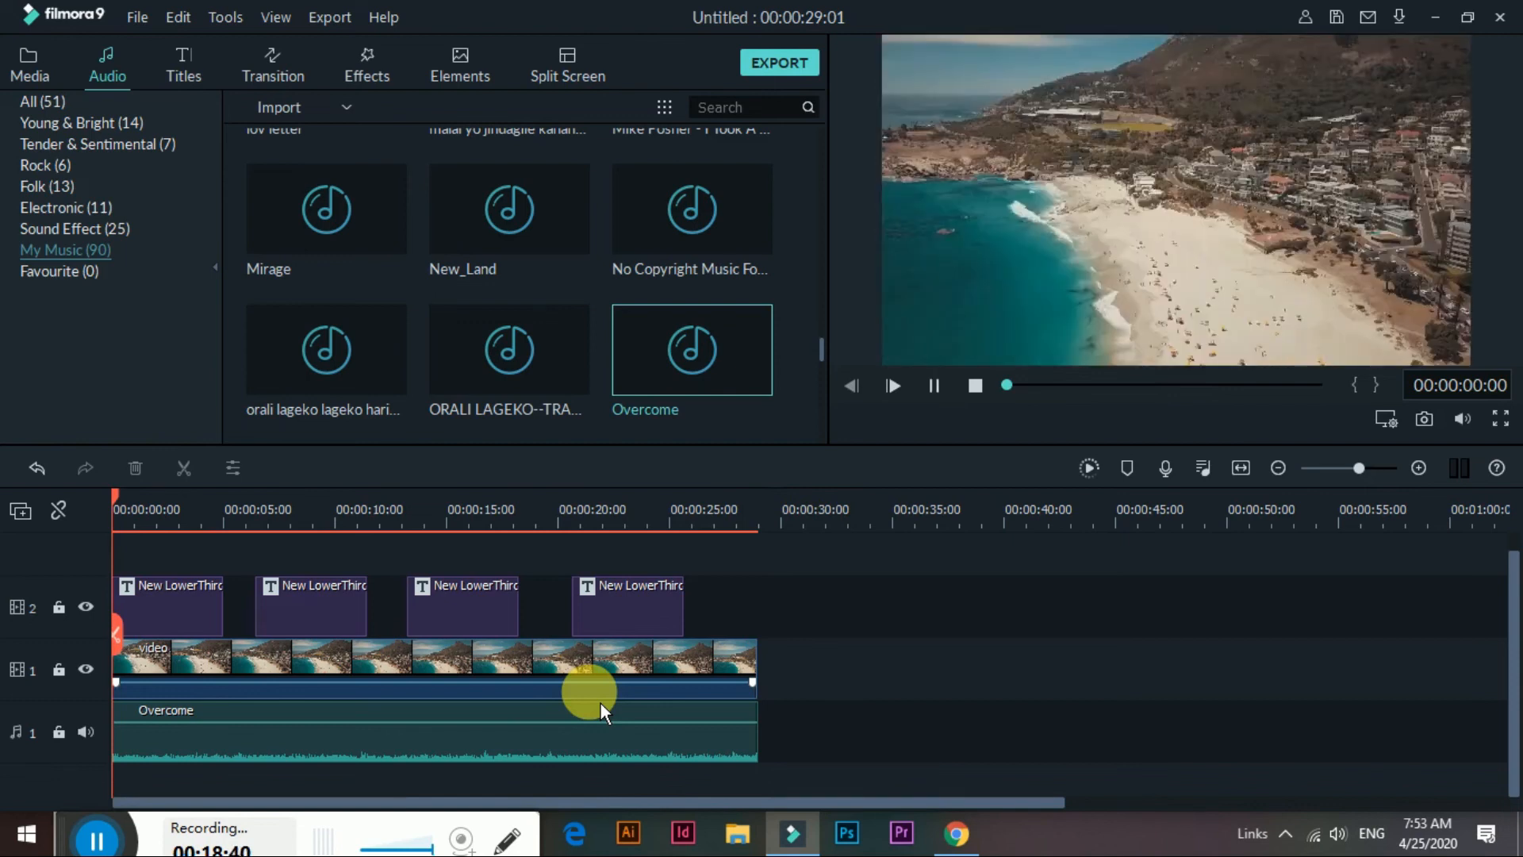
{"action": "key", "text": "space"}
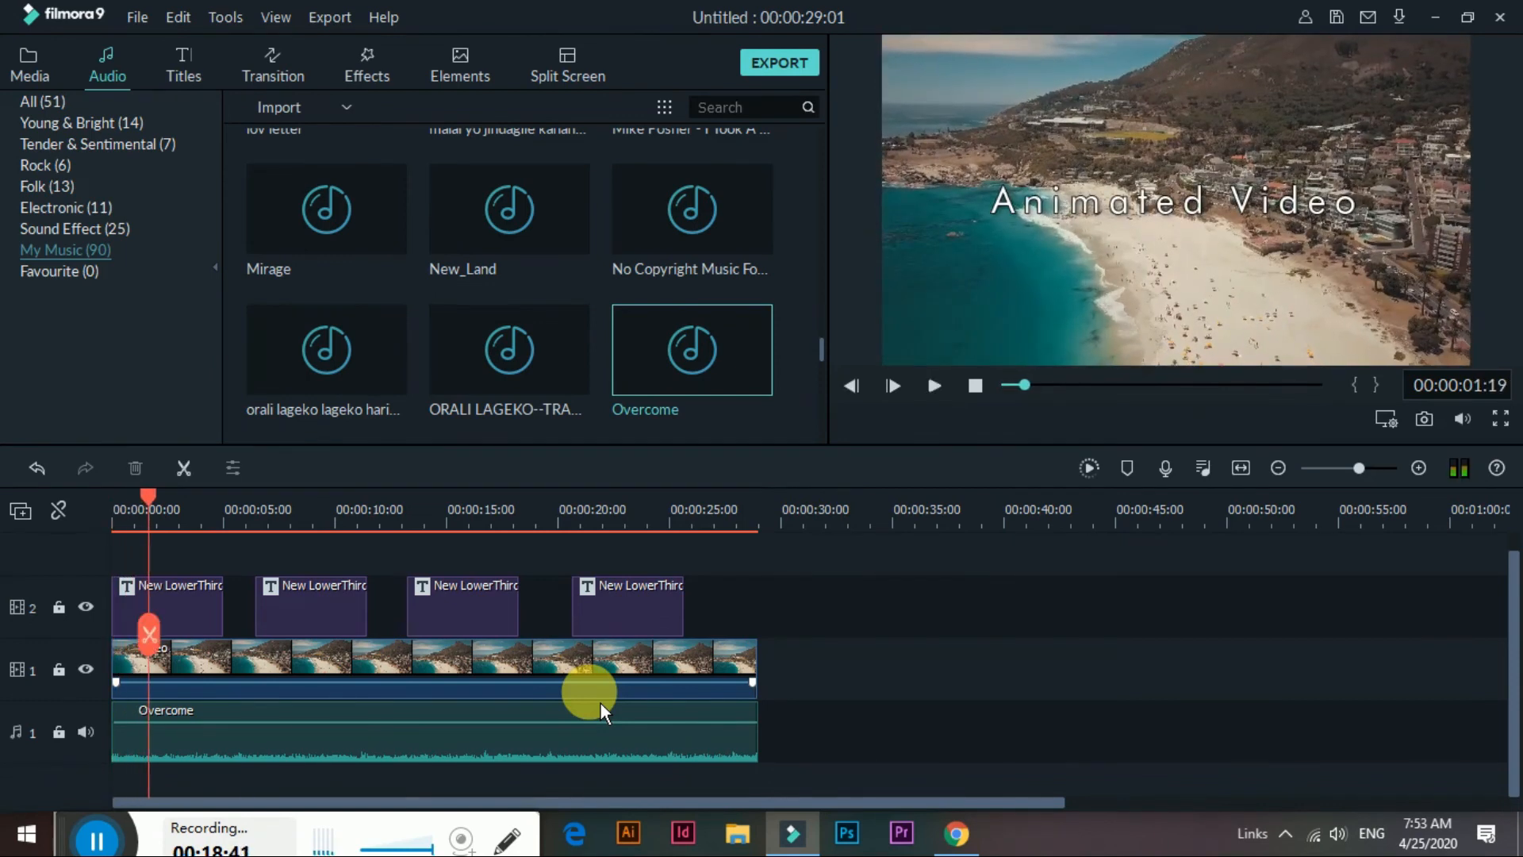